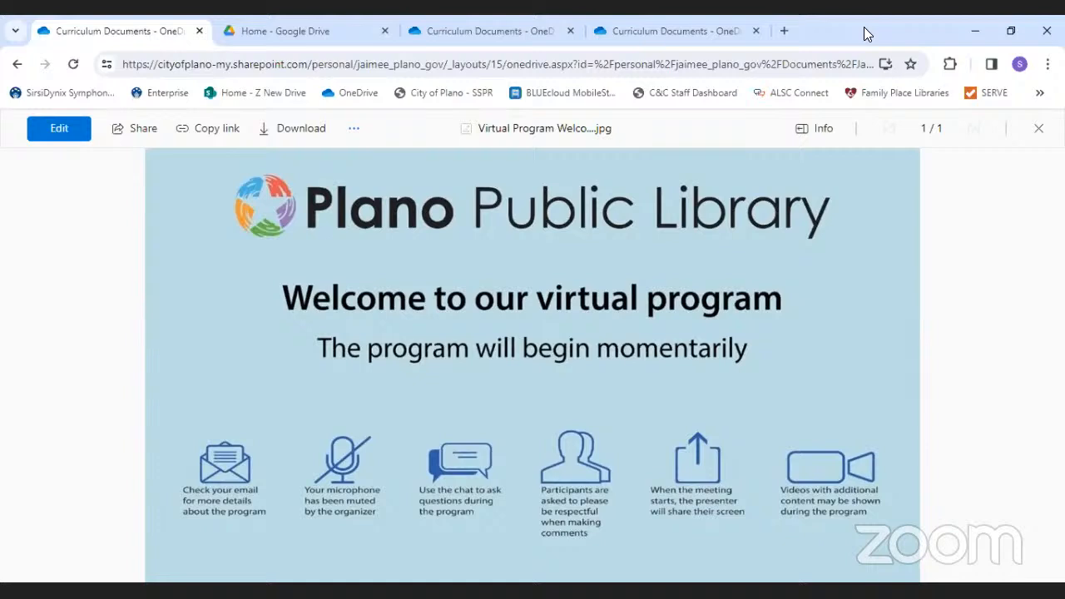
- Close the first Curriculum Documents tab to reach the Google Drive Home page
left_click(199, 32)
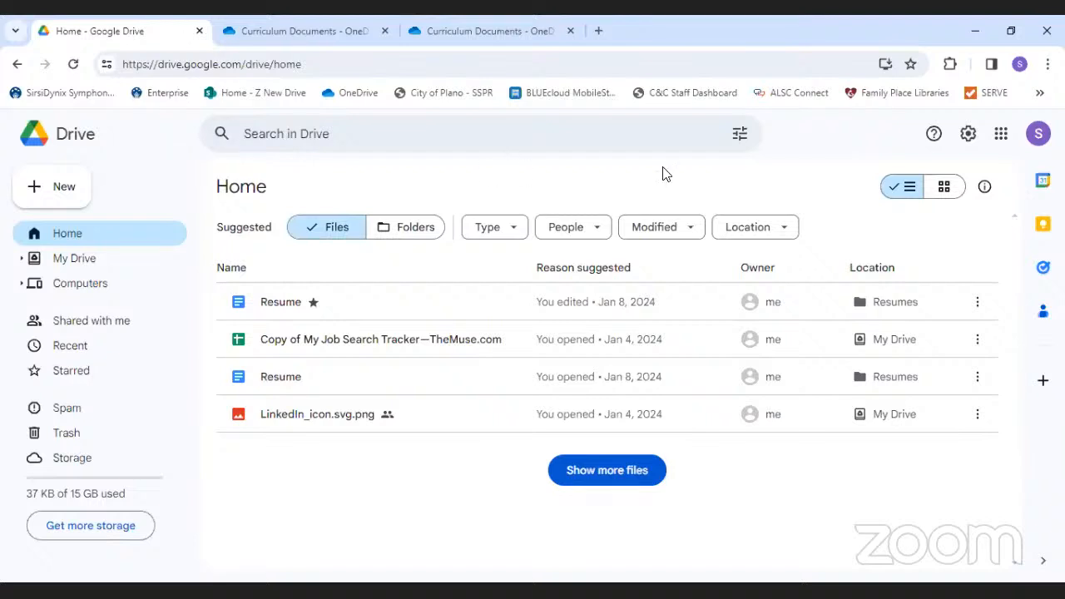
- Open Google Calendar in a new tab from the Google apps grid, after toggling the side panel
left_click(1041, 193)
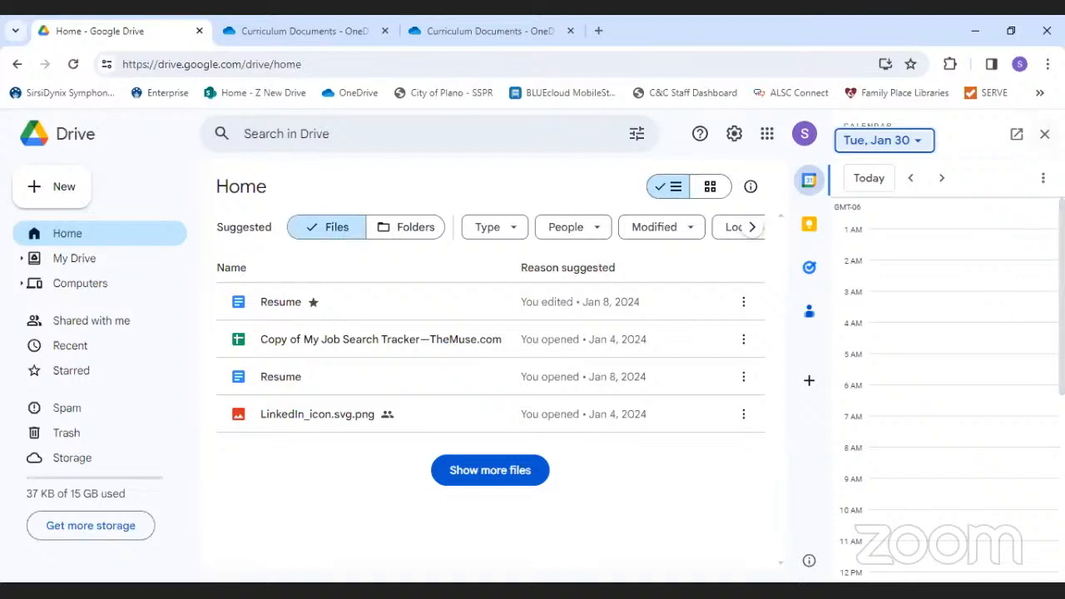
left_click(1044, 134)
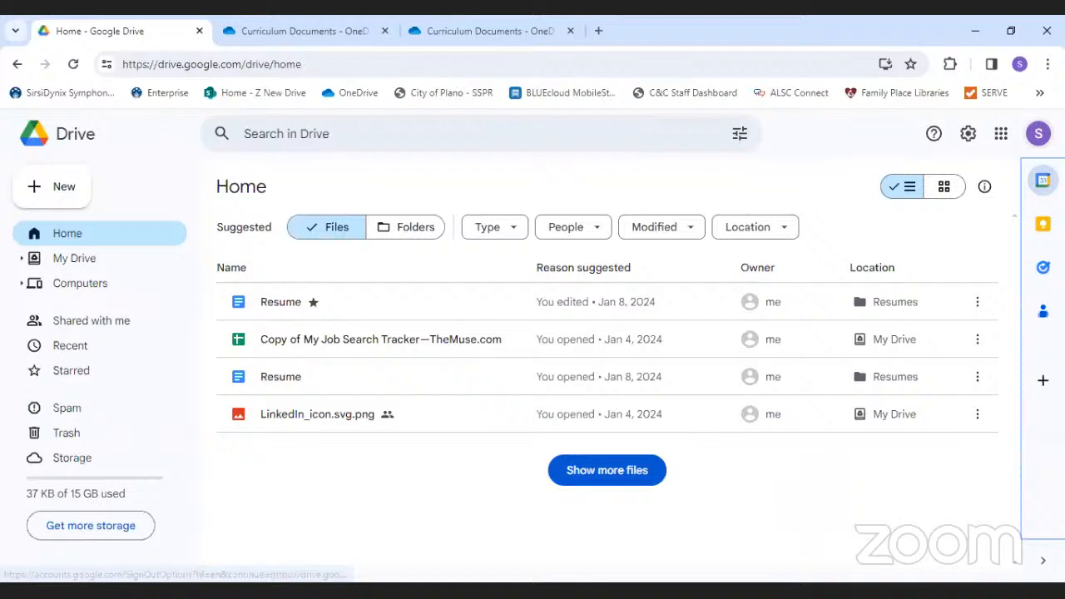
left_click(1000, 137)
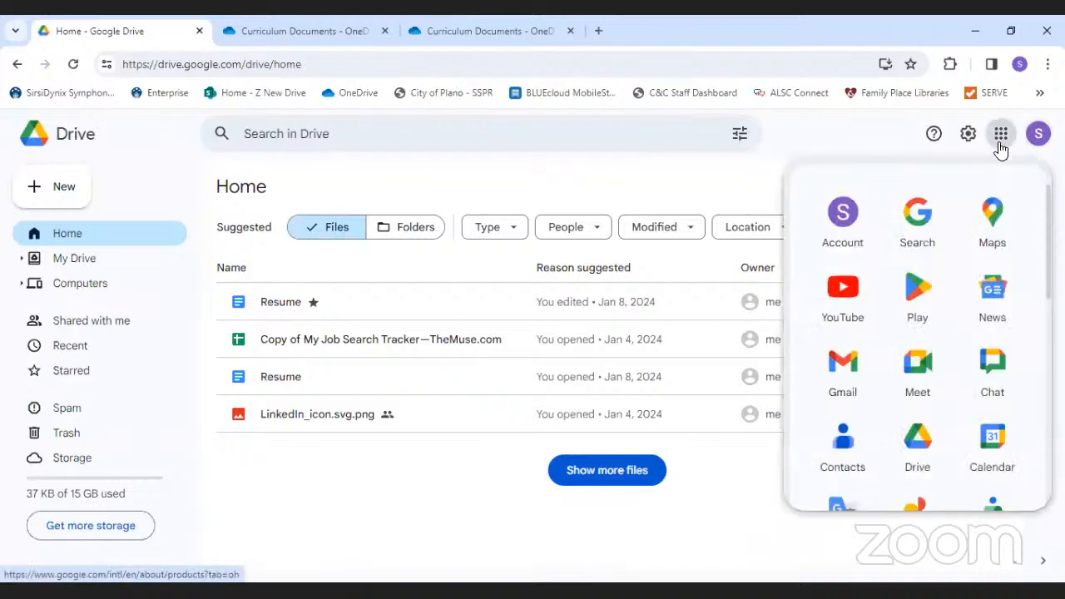
left_click(998, 460)
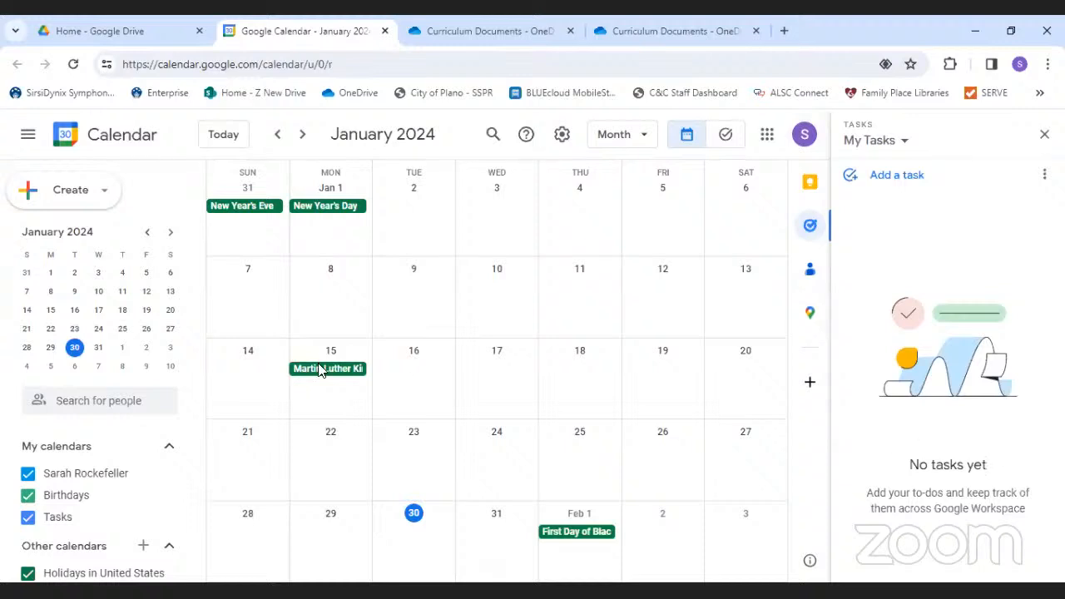
- Collapse and restore the main sidebar twice, then close the Tasks panel
left_click(27, 138)
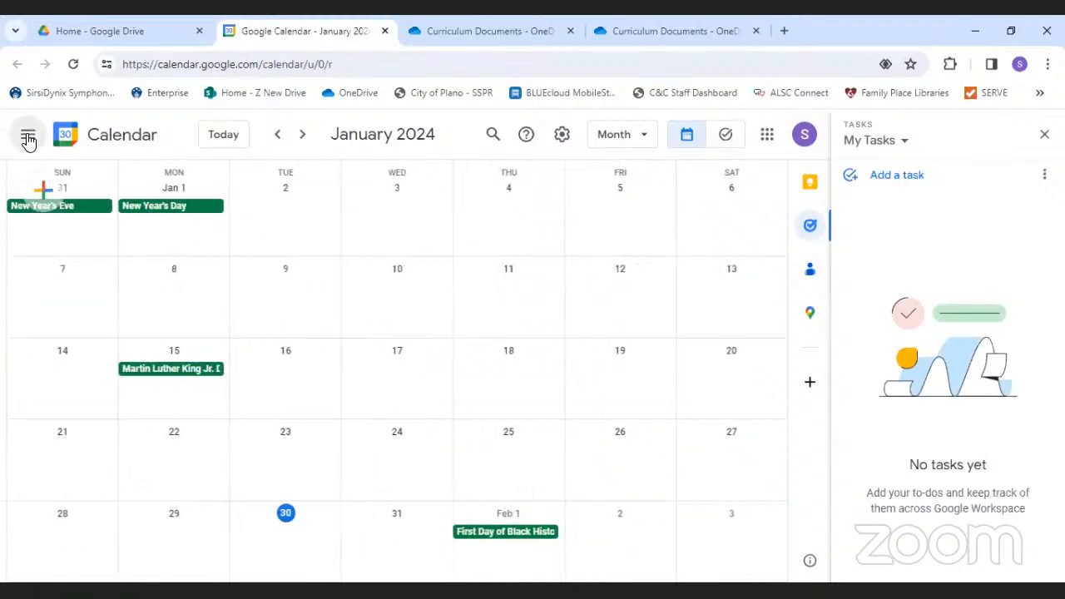
left_click(27, 138)
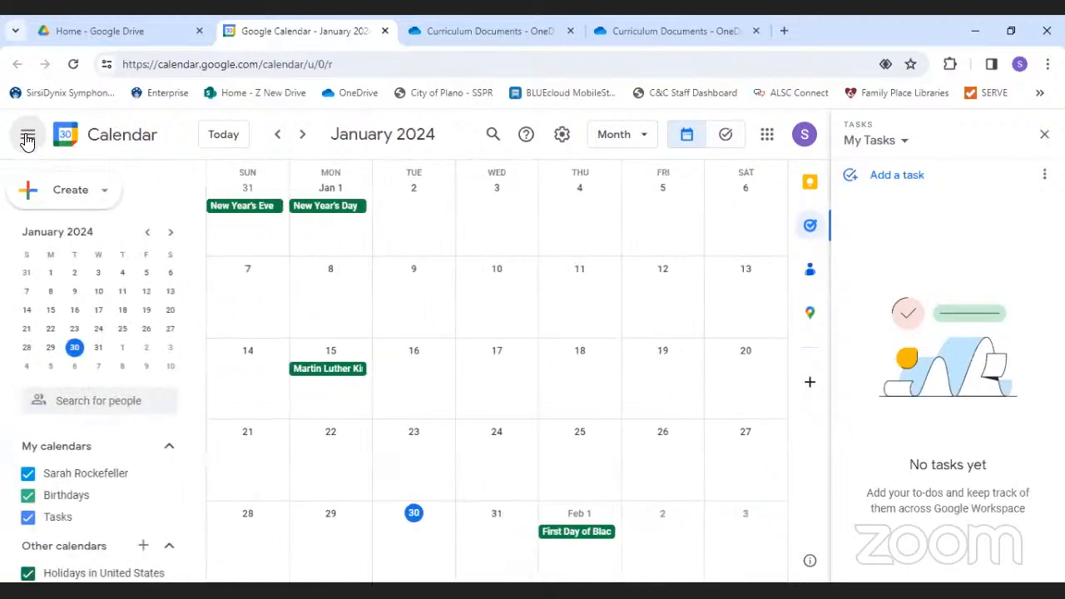
left_click(27, 138)
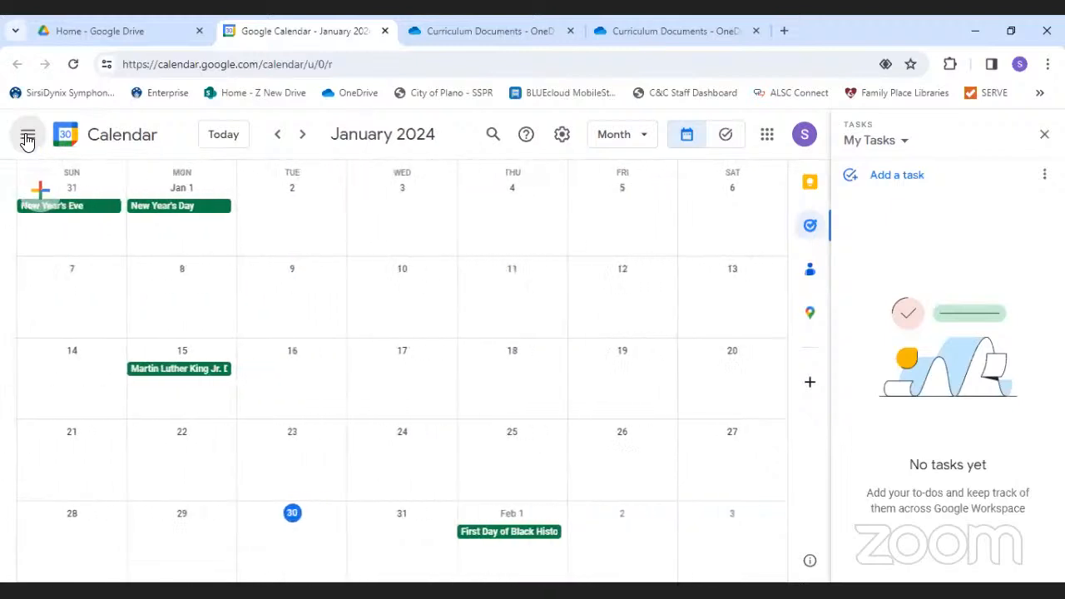
left_click(28, 139)
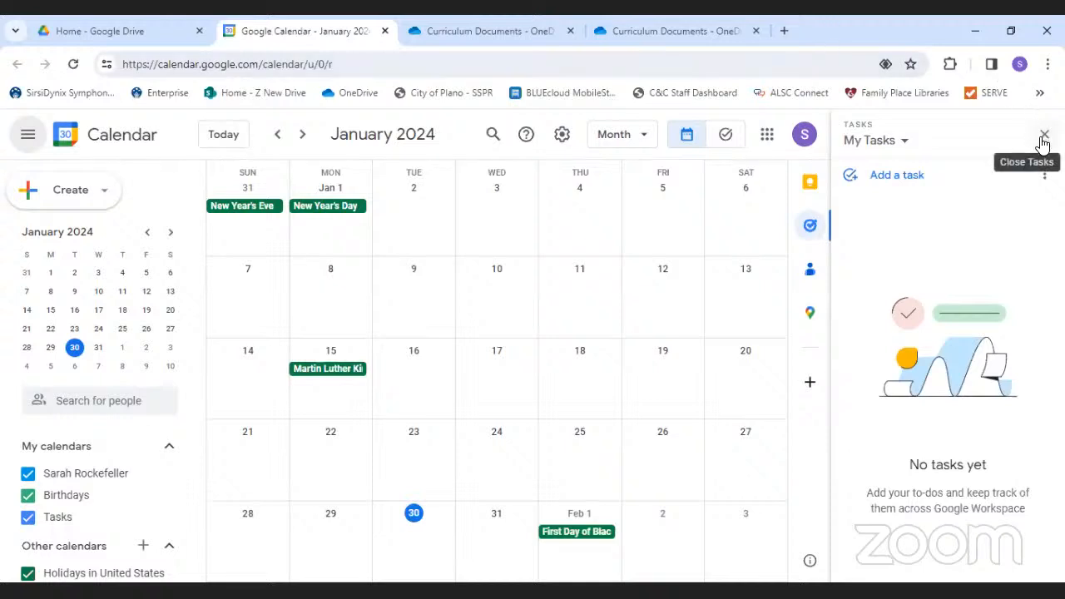
left_click(1041, 138)
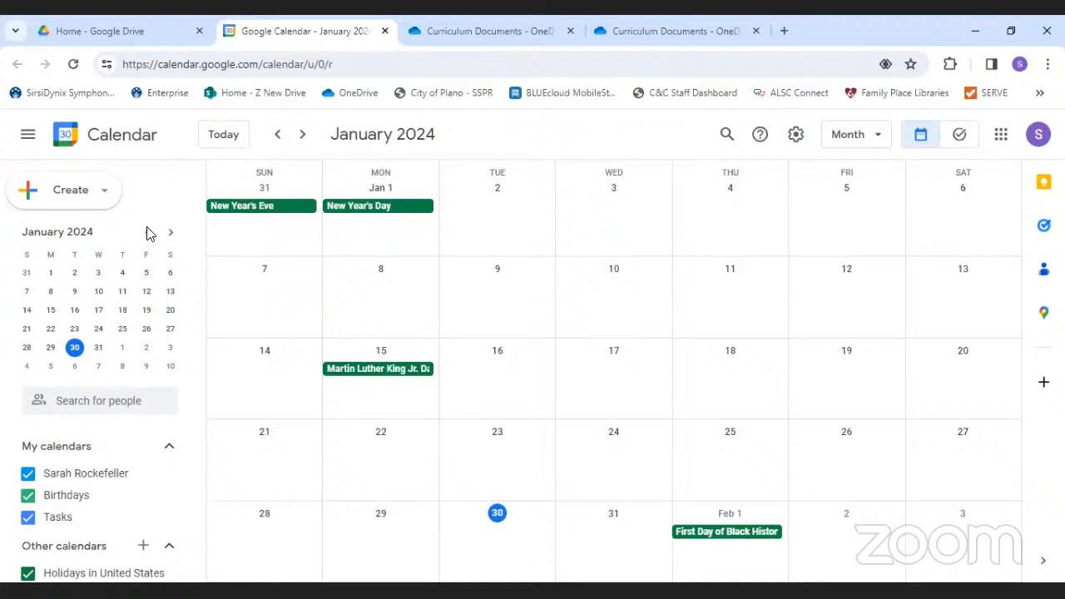
left_click(62, 199)
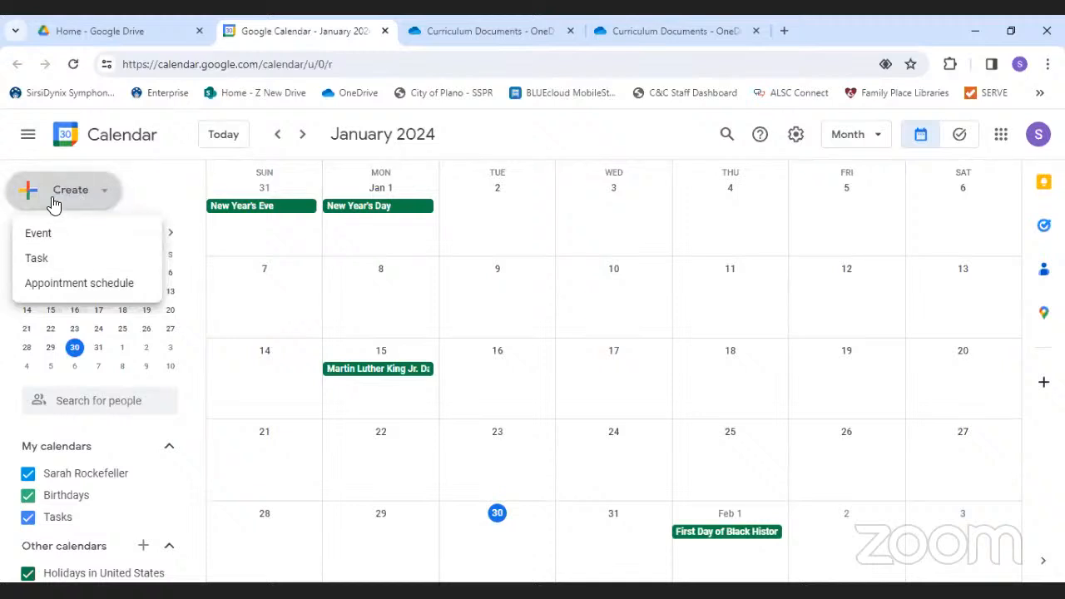
left_click(51, 198)
left_click(67, 189)
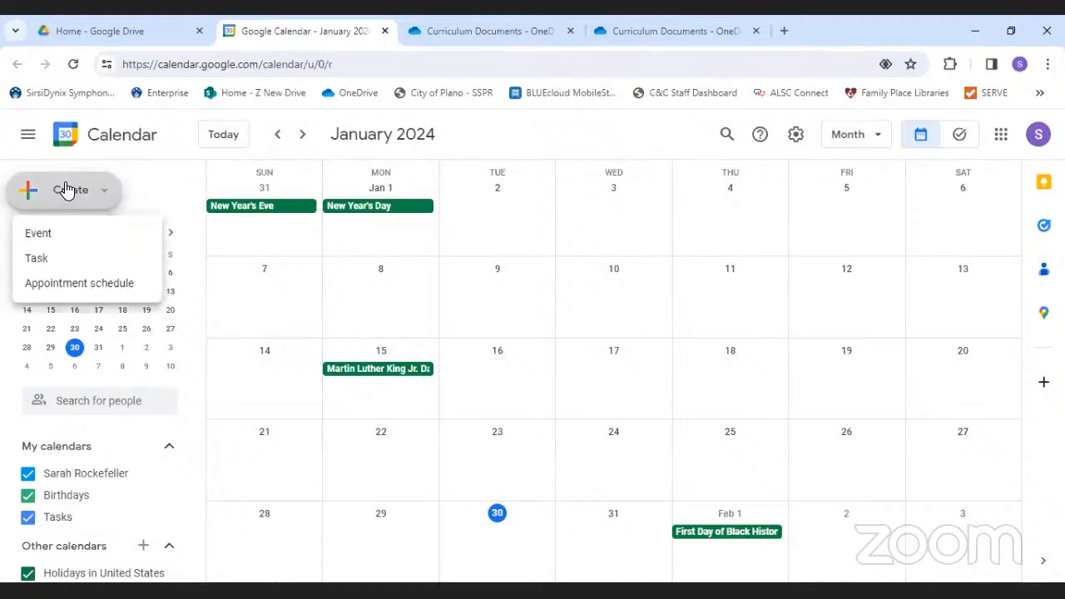
left_click(73, 233)
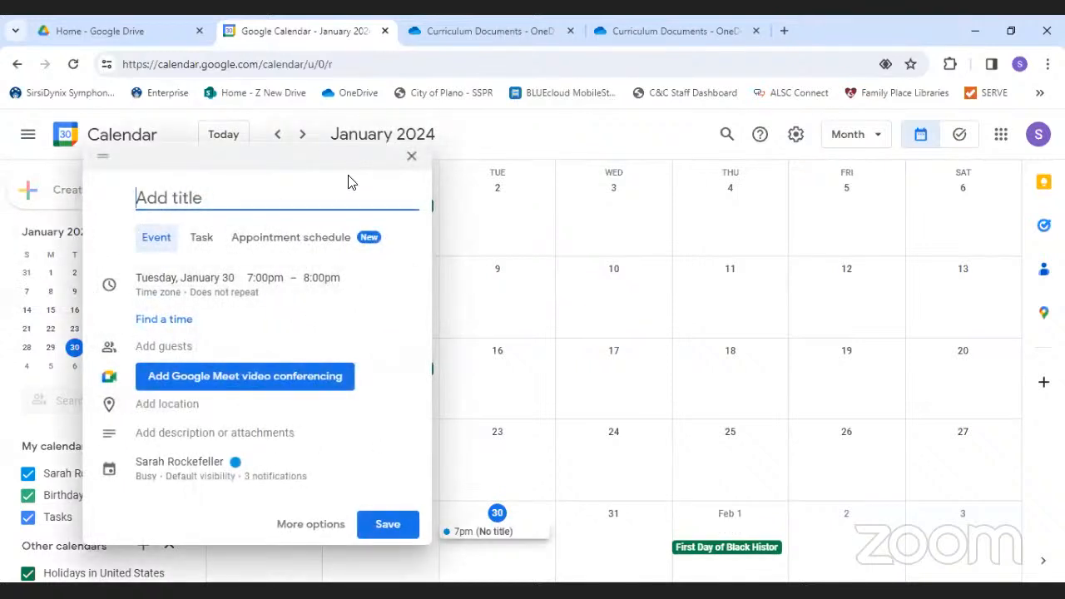
left_click(412, 159)
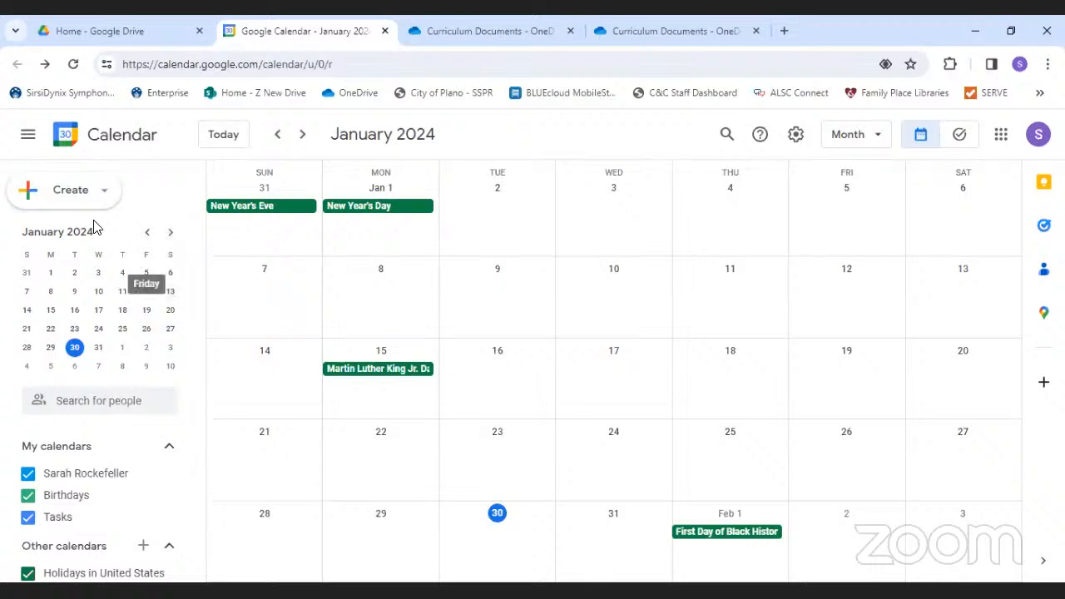
- Page the mini calendar ahead to March, back to February 2024, and scroll the sidebar
left_click(170, 233)
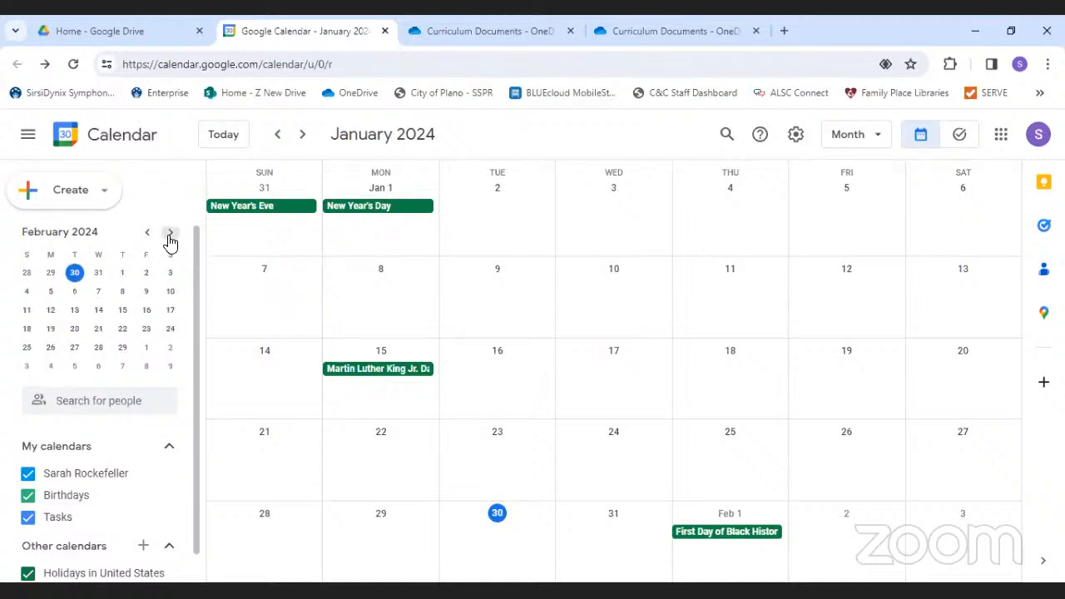
left_click(171, 232)
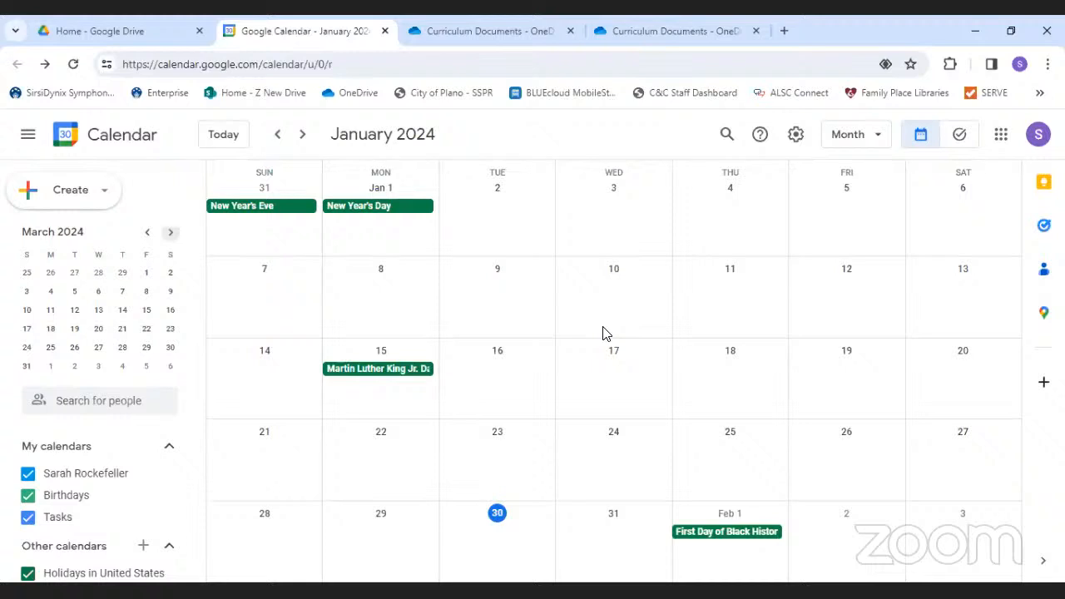
left_click(146, 237)
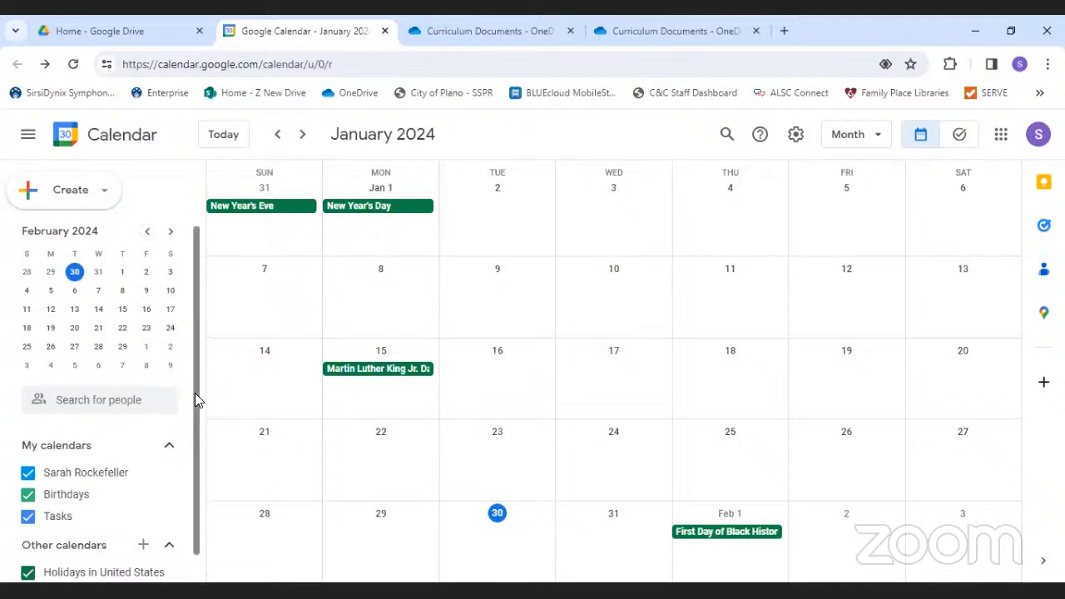
left_click_drag(194, 393, 194, 458)
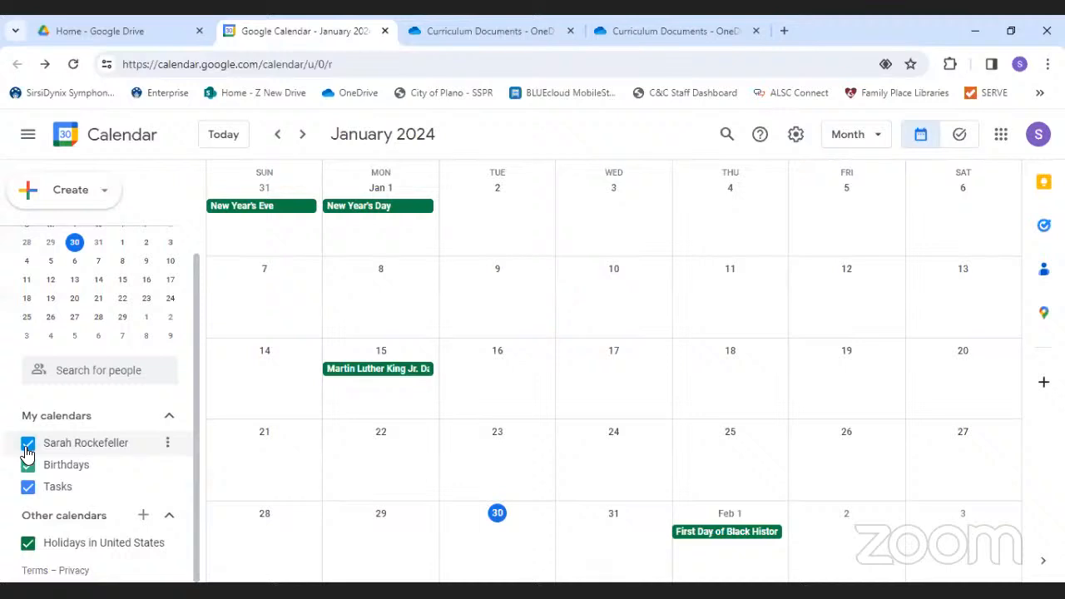
- Hide and re-show US holidays, then jump the main calendar to February 2024
left_click(26, 545)
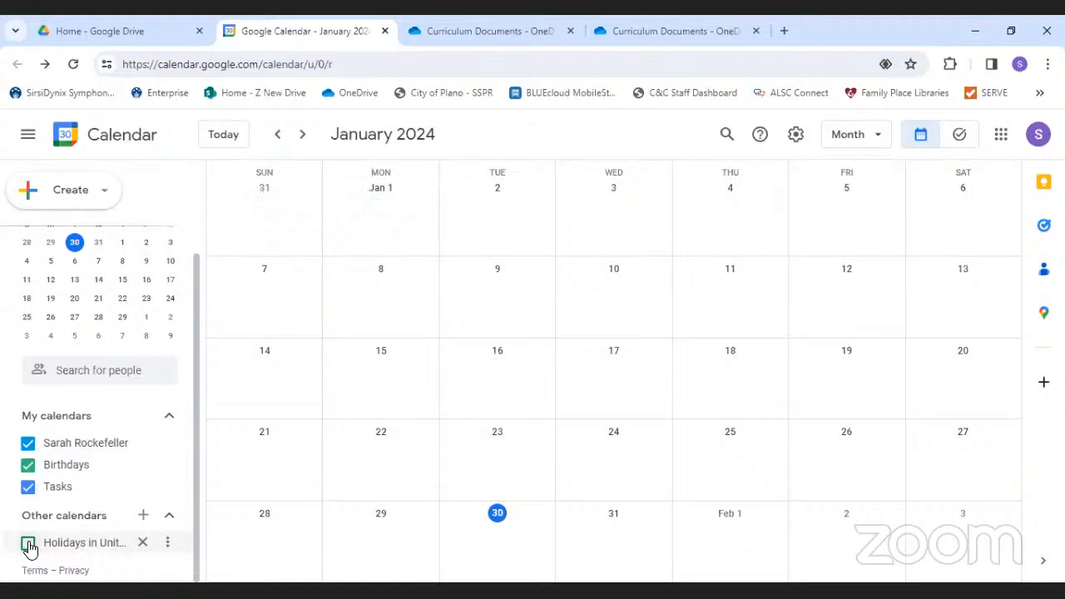
left_click(29, 546)
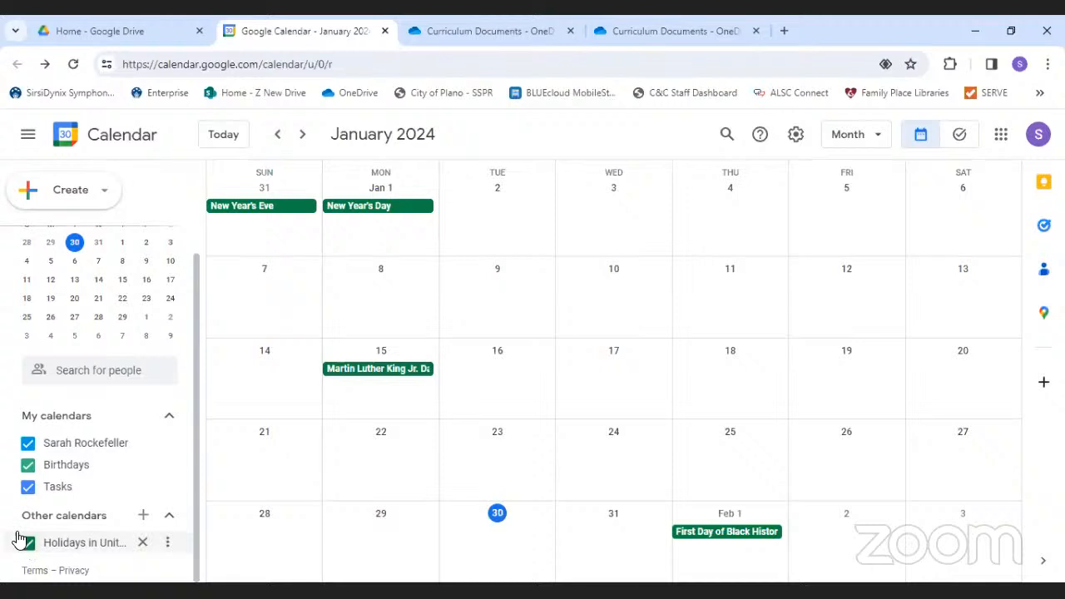
left_click(74, 280)
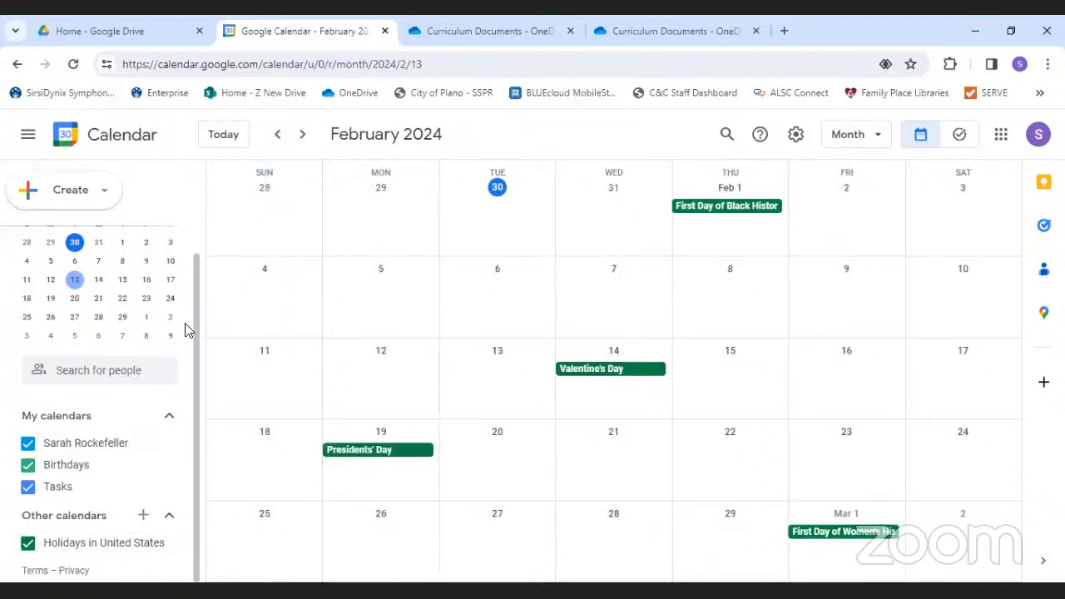
left_click_drag(193, 314, 184, 250)
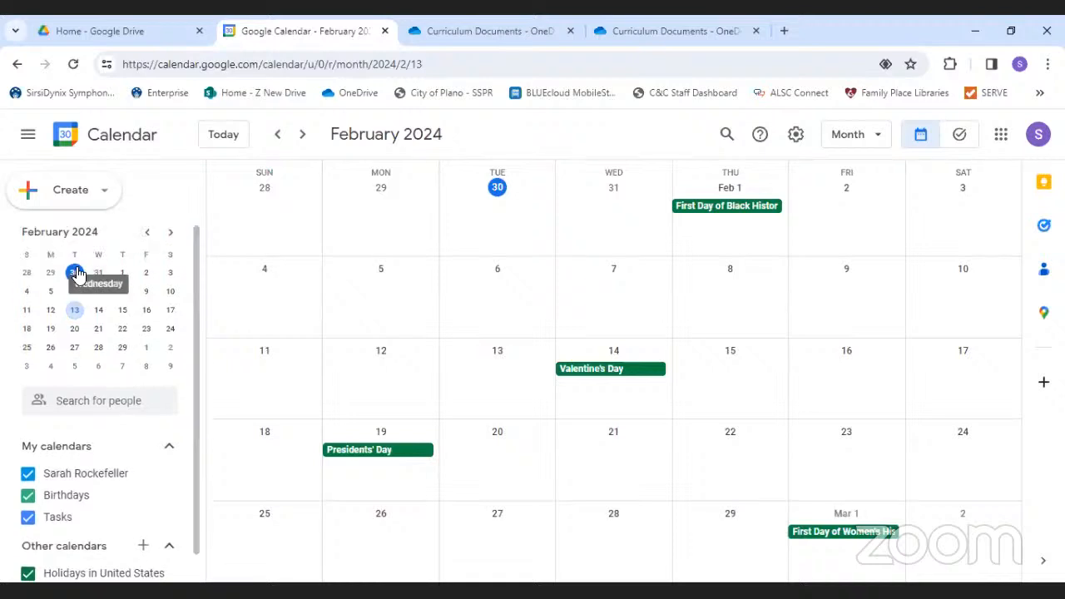
- Return to January 2024 and open the day view for Wednesday, January 17
left_click(148, 237)
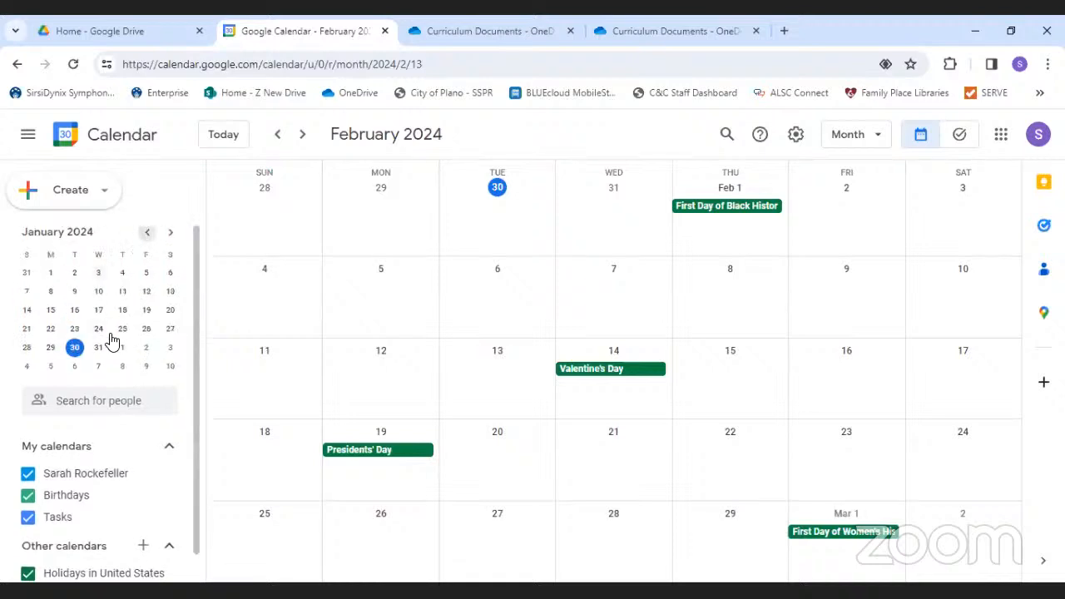
left_click(99, 311)
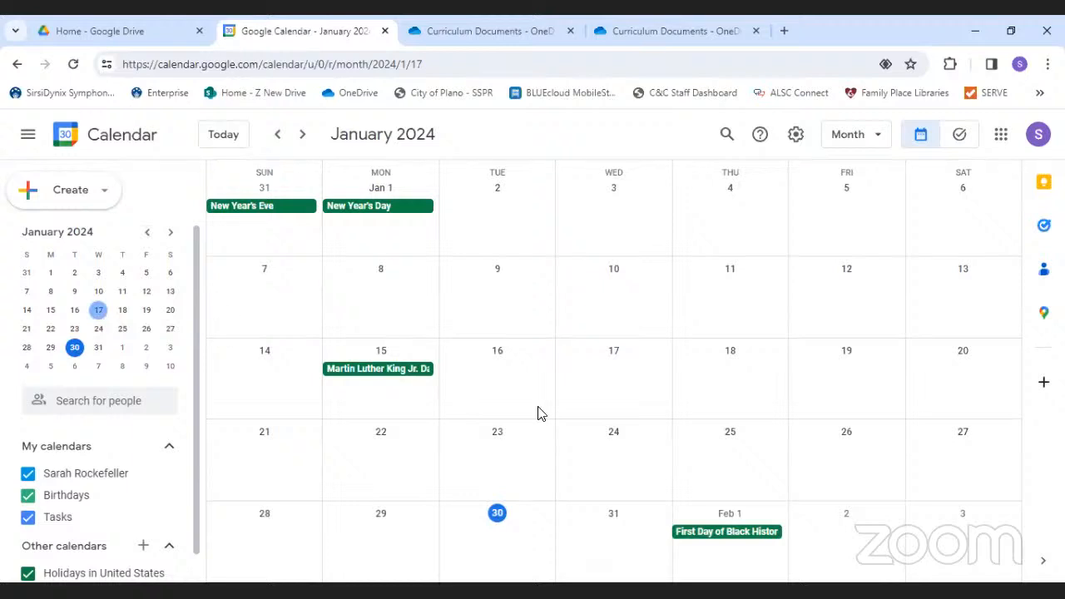
left_click(614, 352)
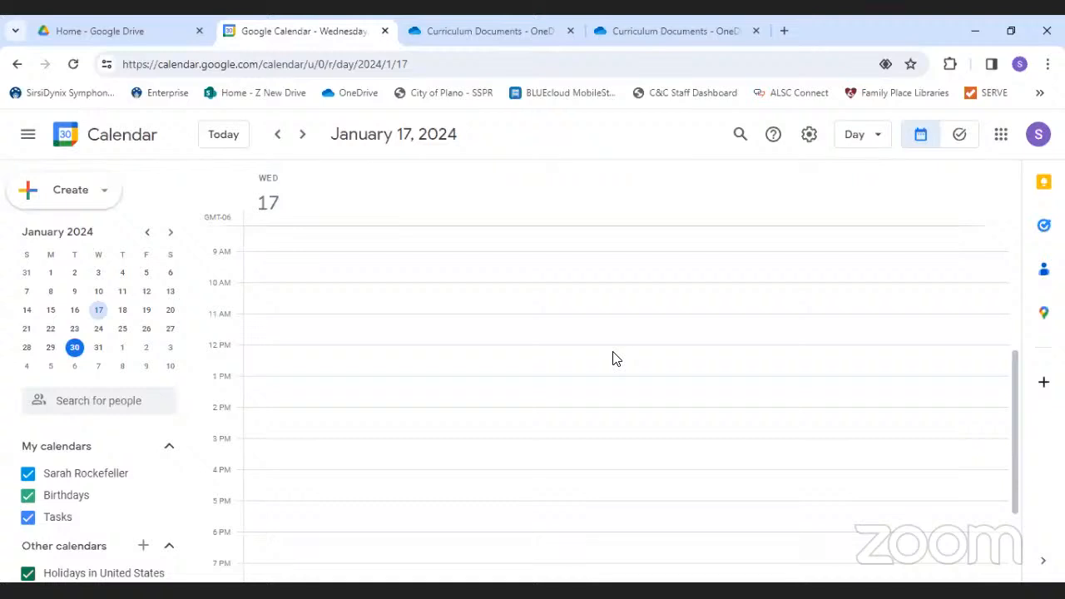
- Step the day view from today, January 30, forward to February 3 and back to today
left_click(229, 145)
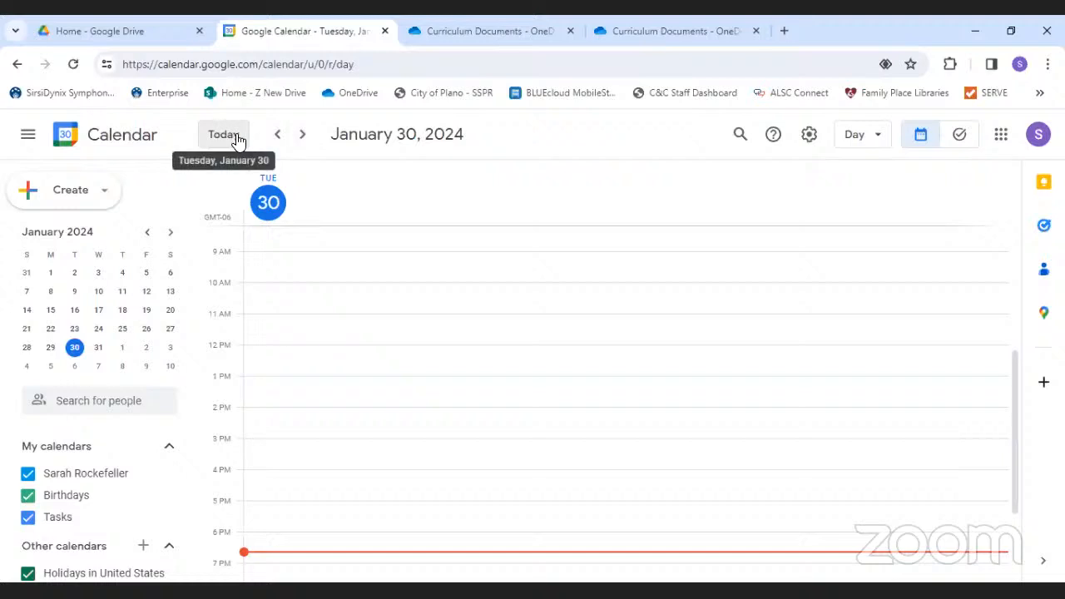
left_click(302, 141)
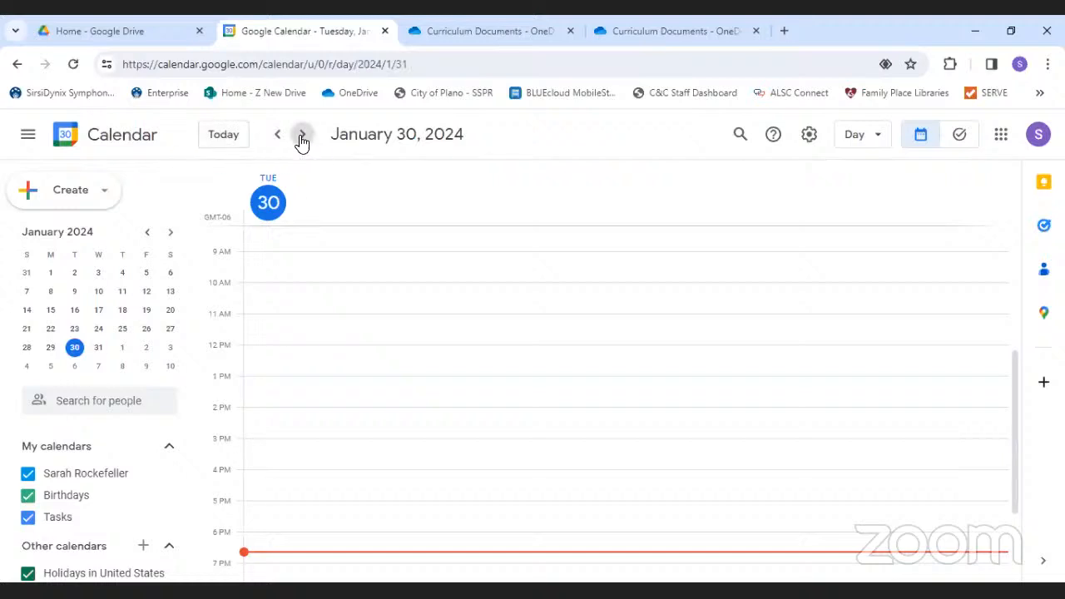
left_click(303, 141)
left_click(302, 138)
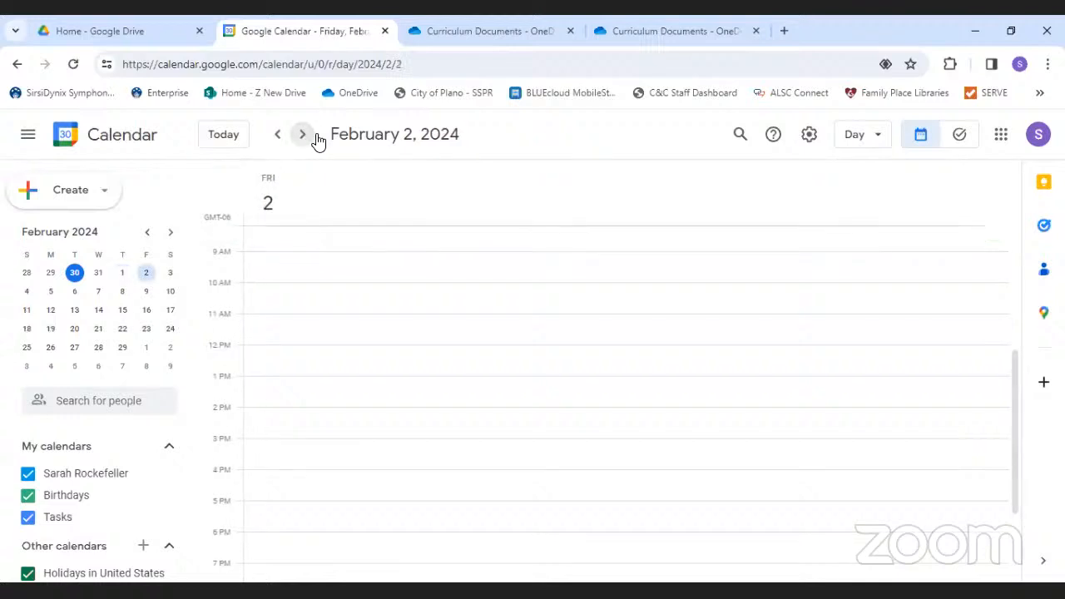
left_click(301, 136)
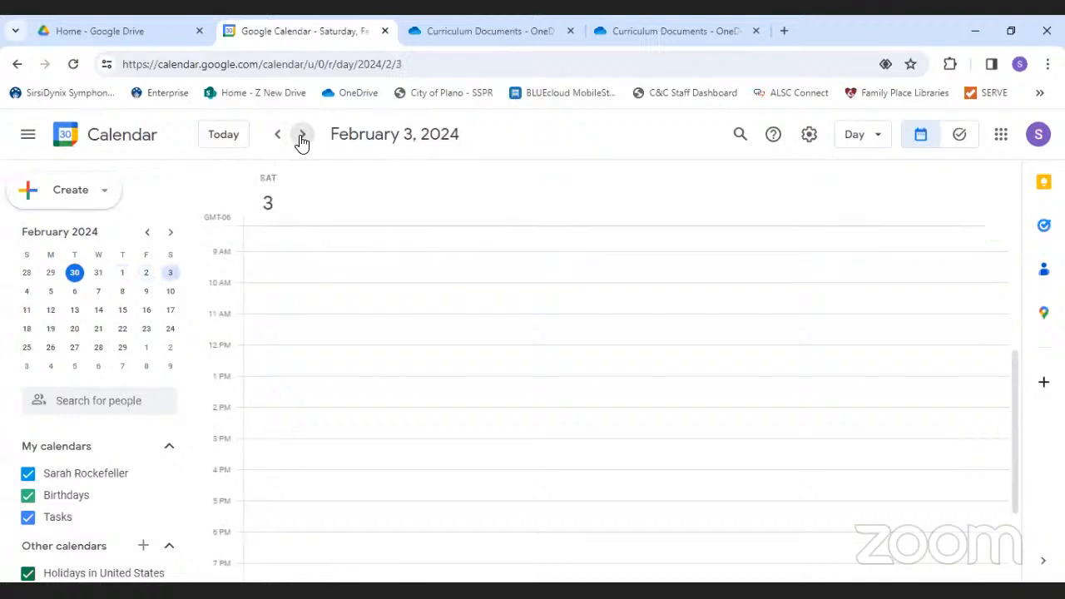
left_click(277, 138)
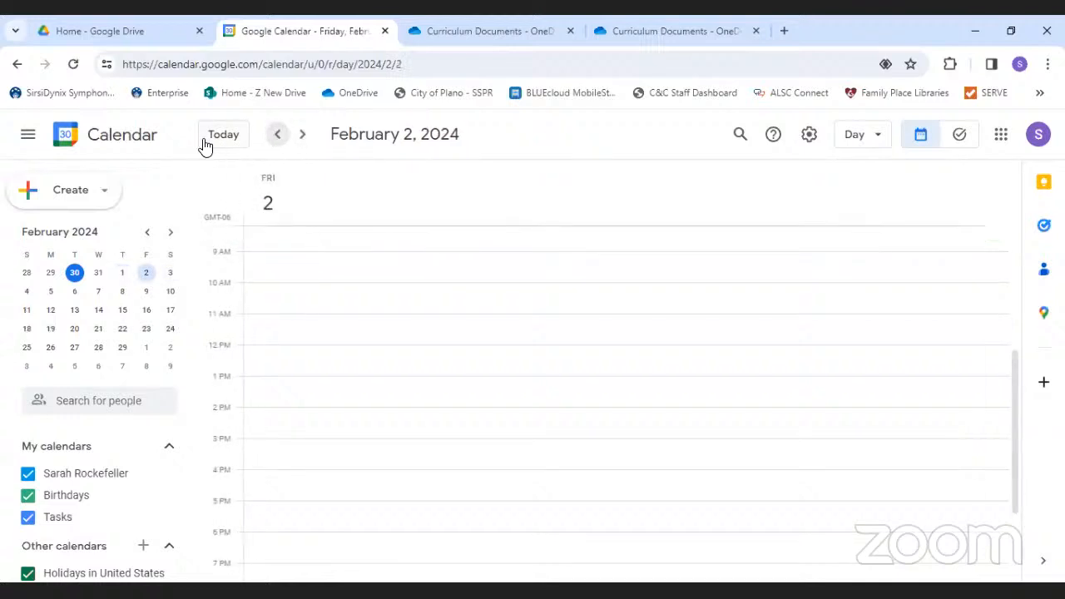
left_click(74, 273)
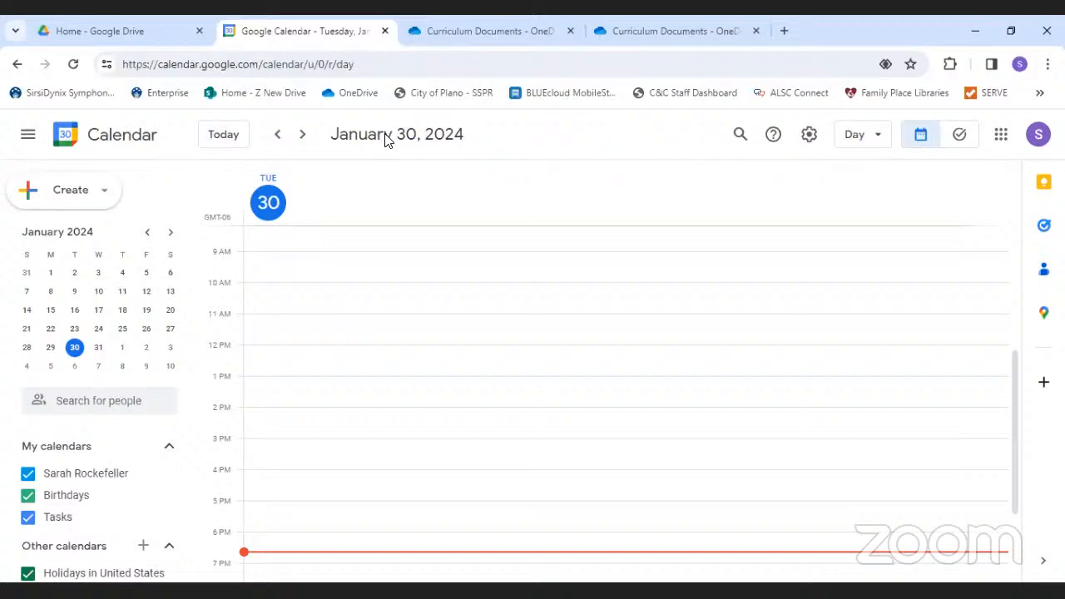
- Page the small calendar ahead to March and back to January 2024
left_click(170, 234)
left_click(170, 237)
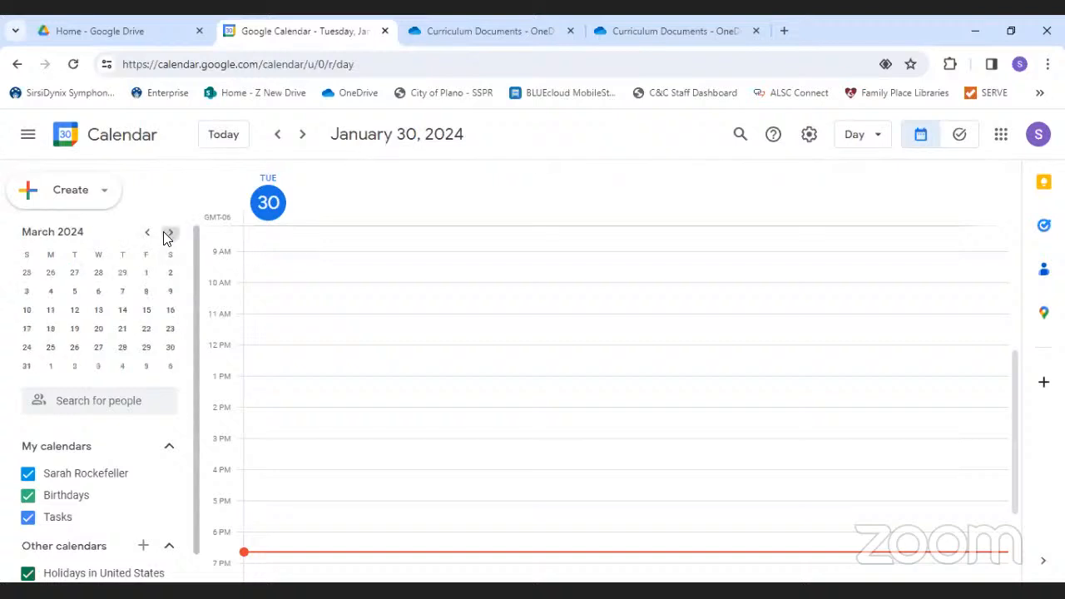
left_click(147, 238)
left_click(148, 238)
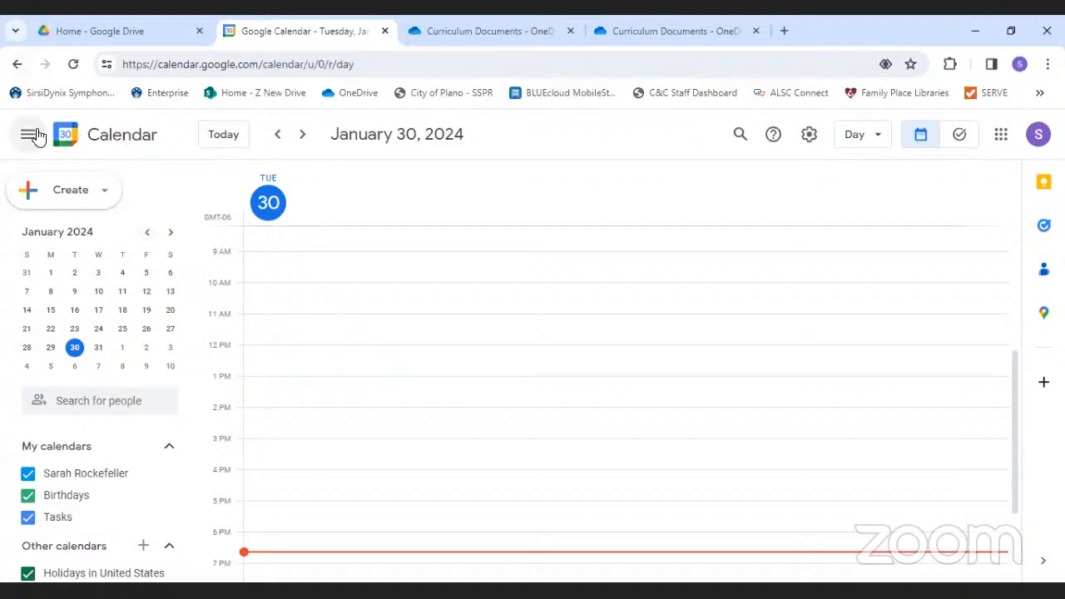
- Remove /u/0/r/day from the calendar URL, reload, and show the view options list
left_click(379, 68)
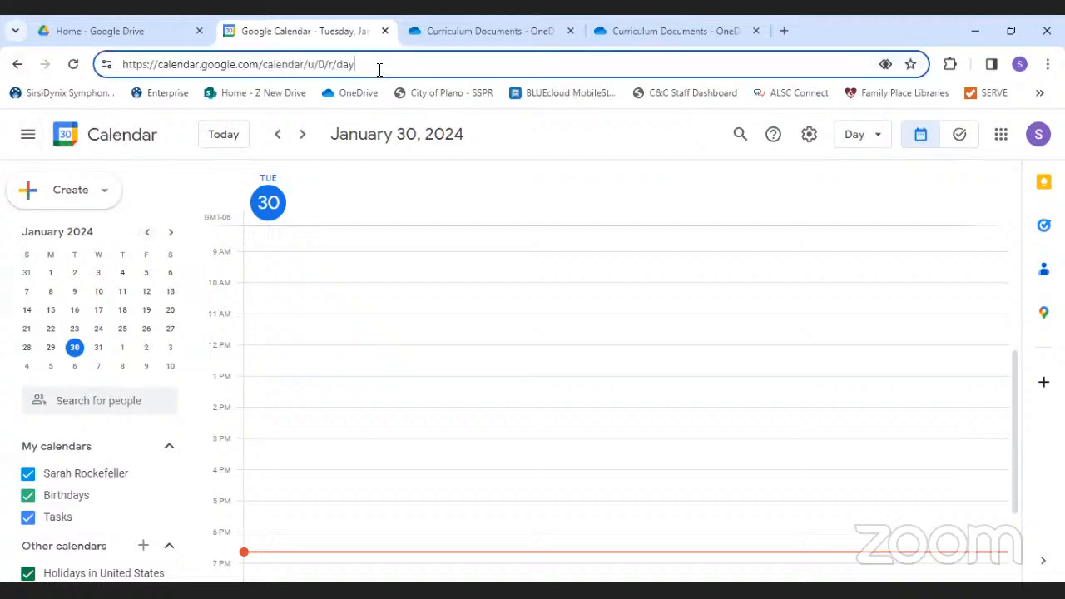
left_click_drag(380, 69, 306, 74)
key("BackSpace")
key("Return")
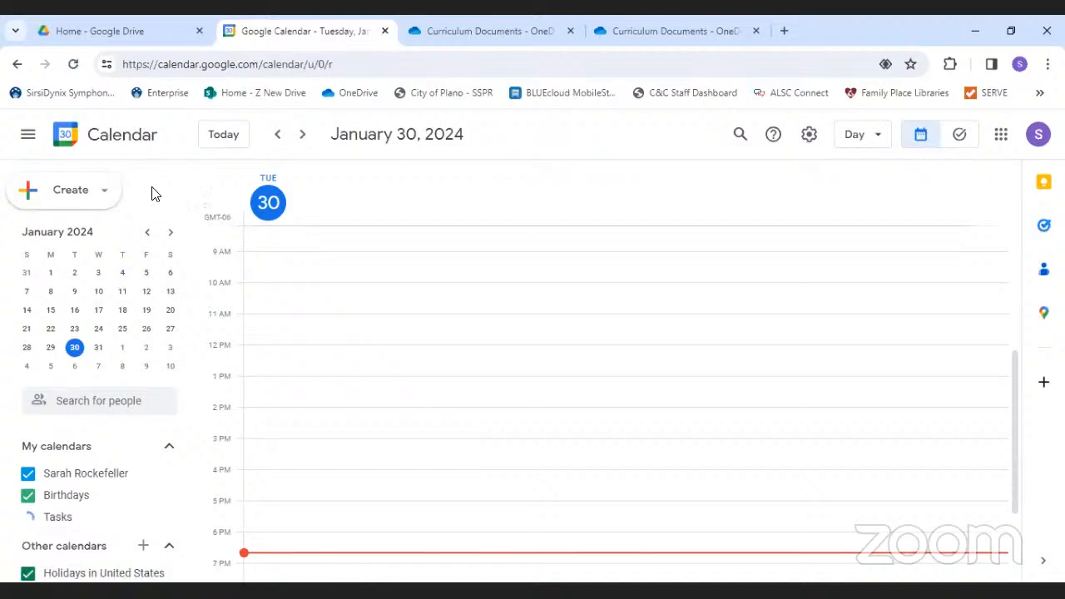
left_click(880, 143)
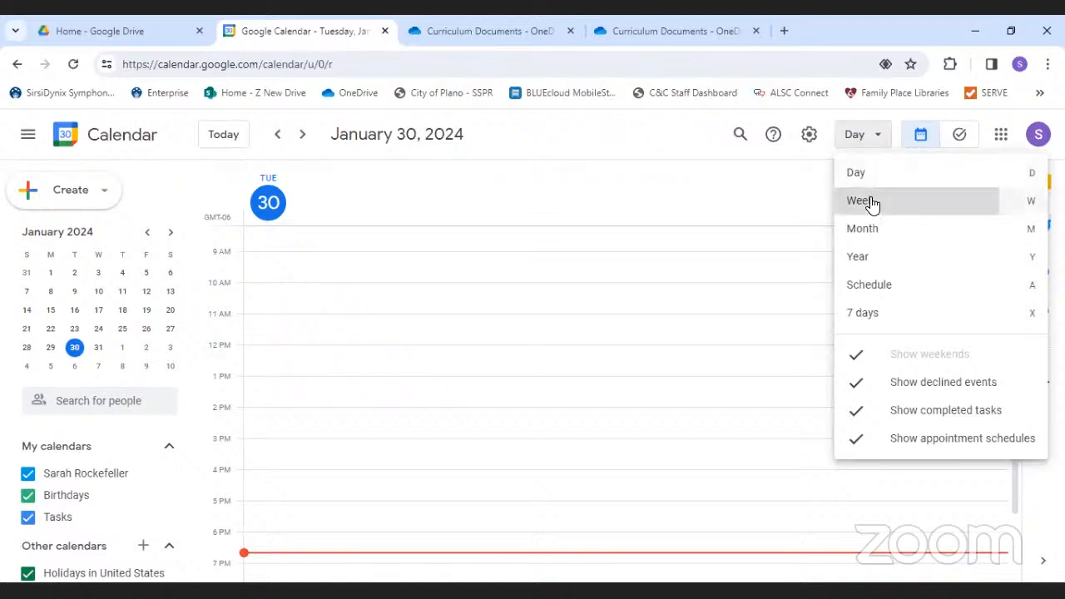
- Switch the calendar through Week and Month views to the 2024 Year view
left_click(869, 202)
left_click(875, 138)
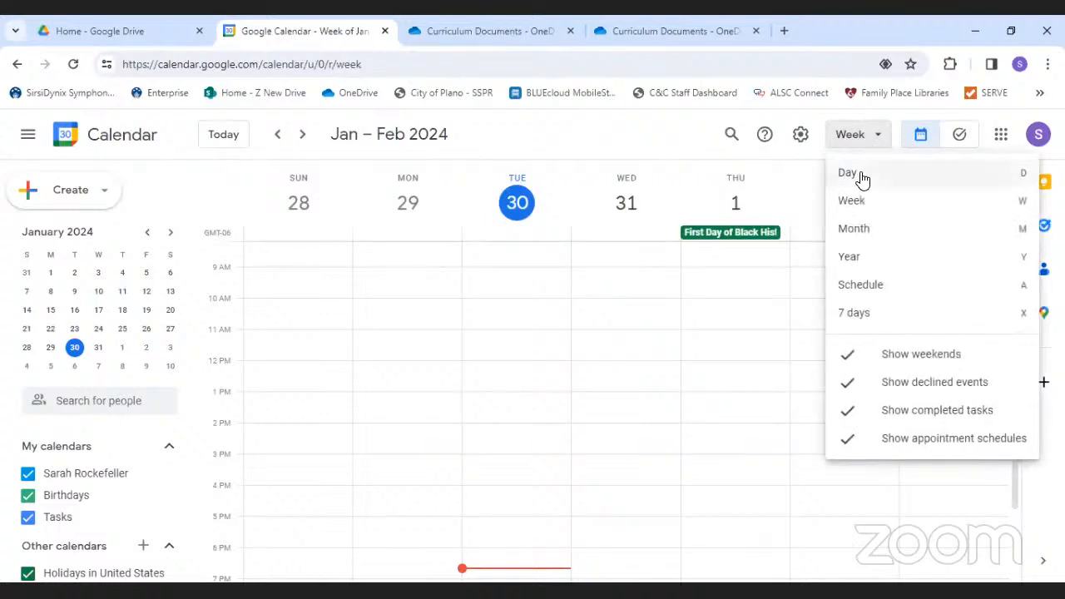
left_click(870, 236)
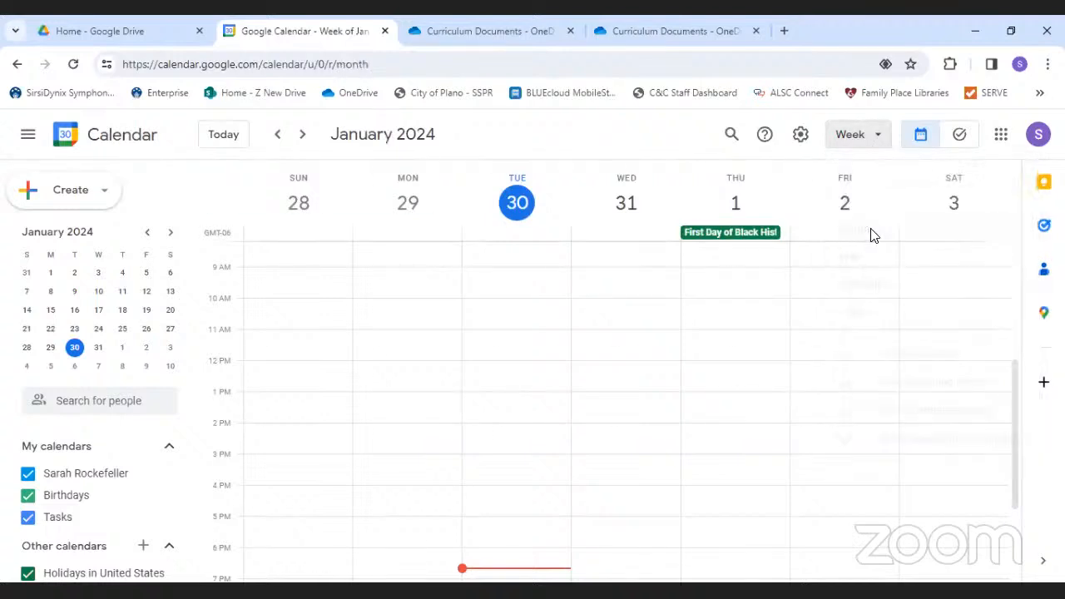
left_click(873, 148)
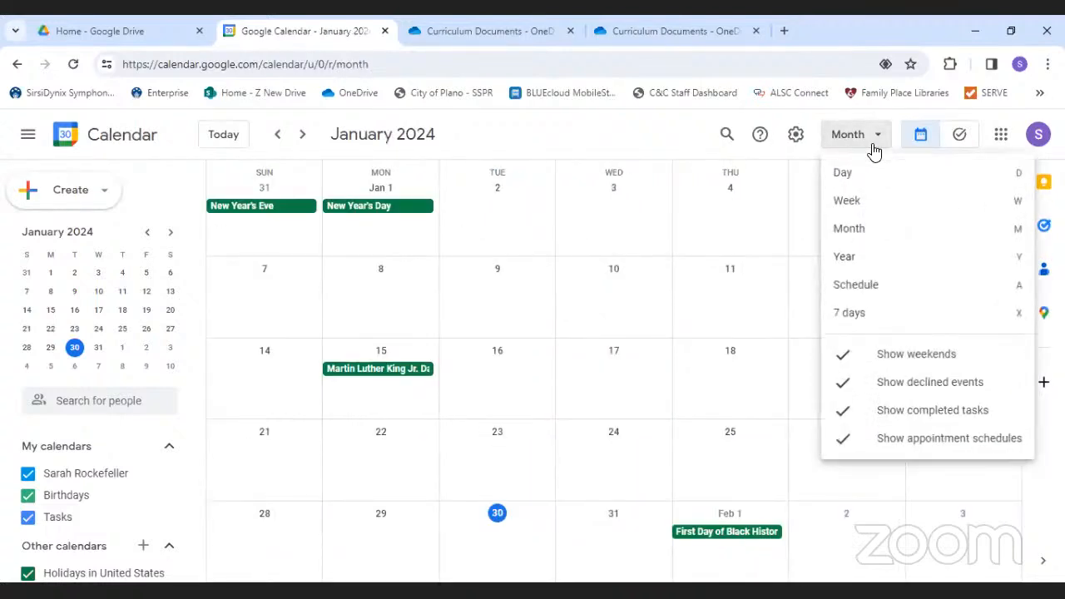
left_click(841, 268)
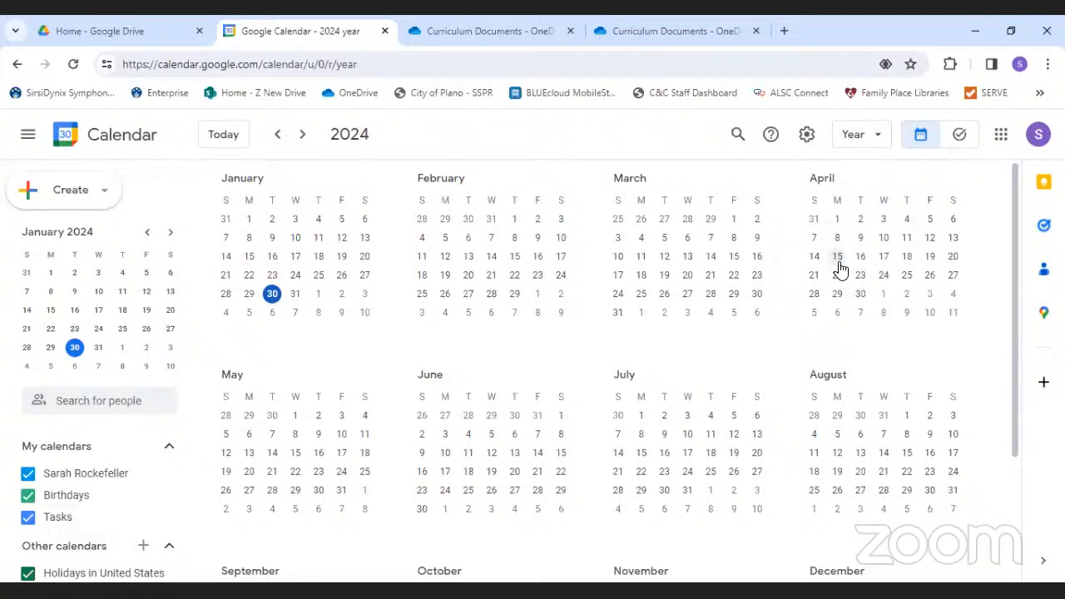
- Search events for 'interview' and view, then close, the matching Interview event
left_click(737, 135)
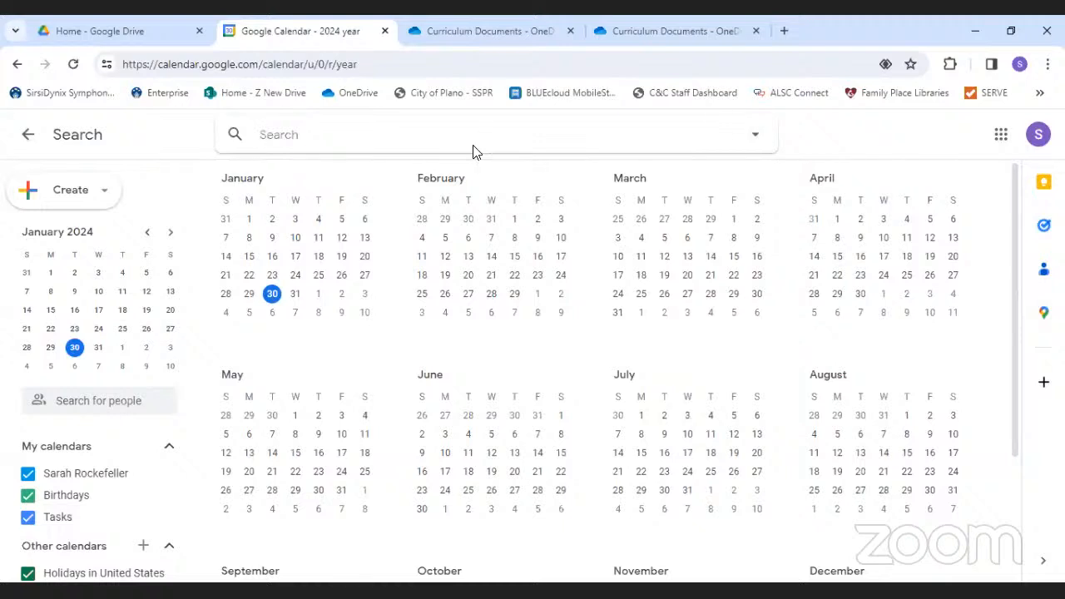
type("interview")
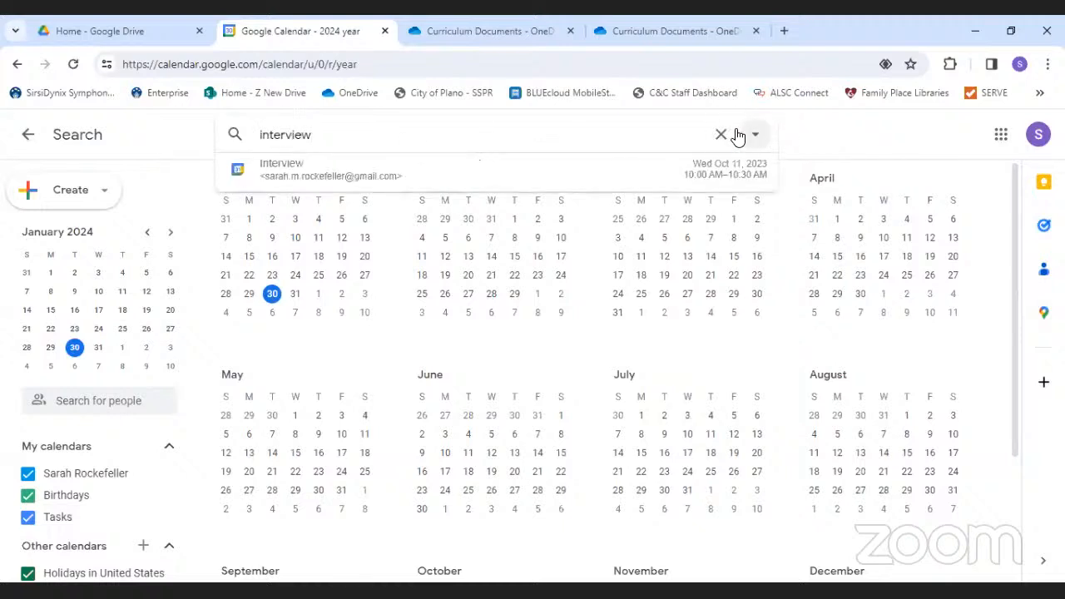
left_click(534, 170)
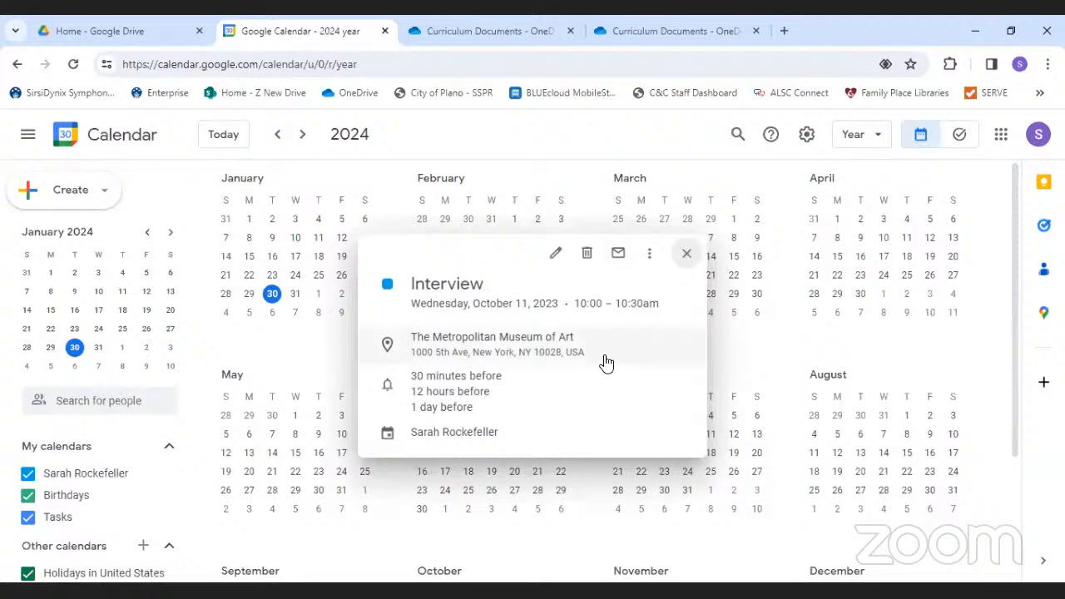
left_click(687, 255)
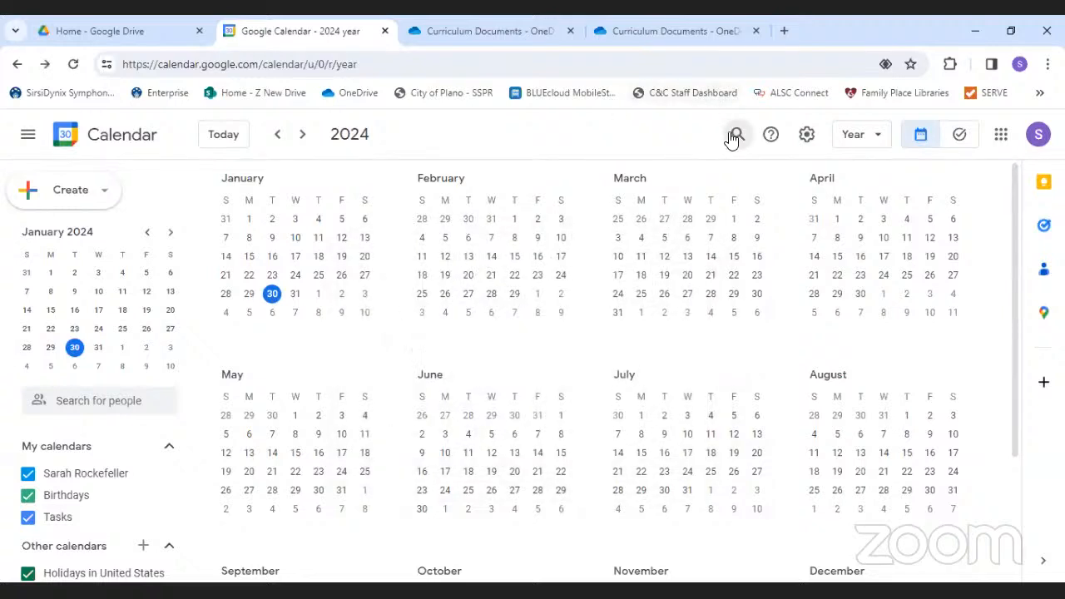
- Bring up advanced search options for 'interview', keeping the search on active calendars
left_click(735, 134)
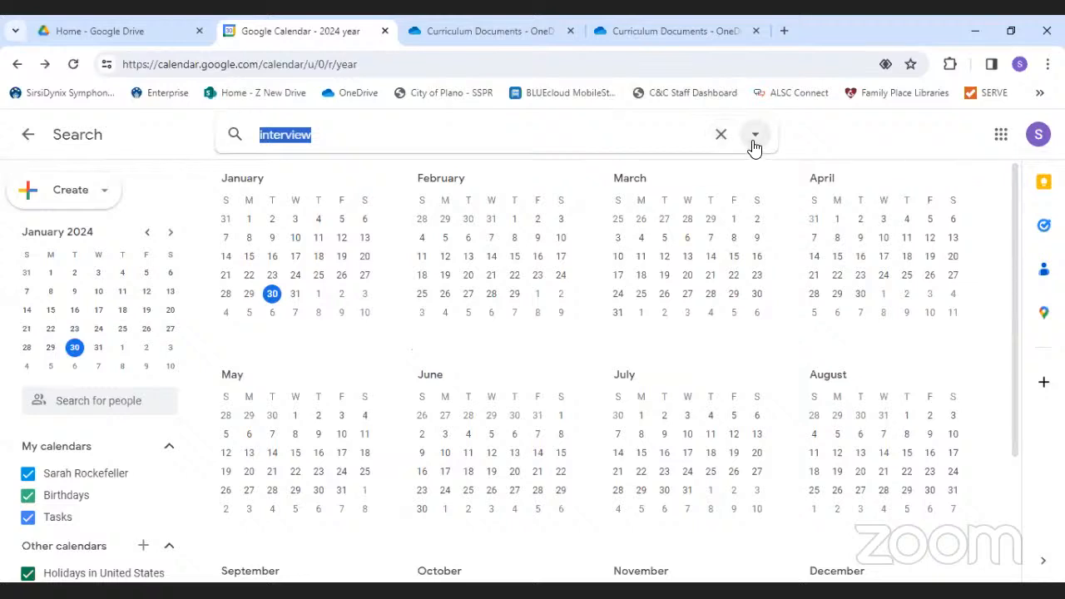
left_click(755, 135)
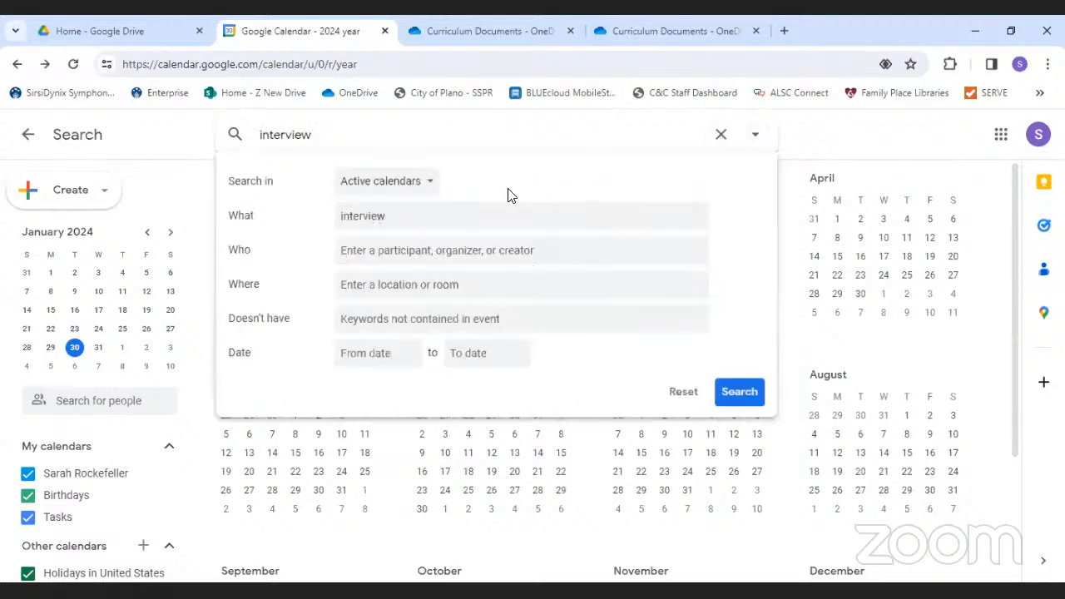
left_click(424, 189)
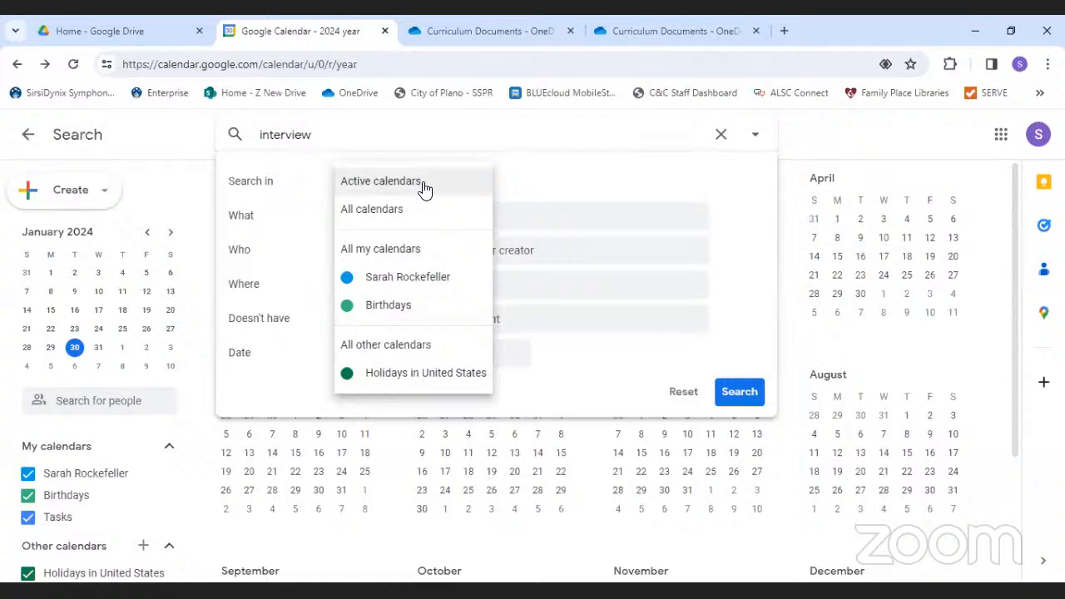
left_click(423, 189)
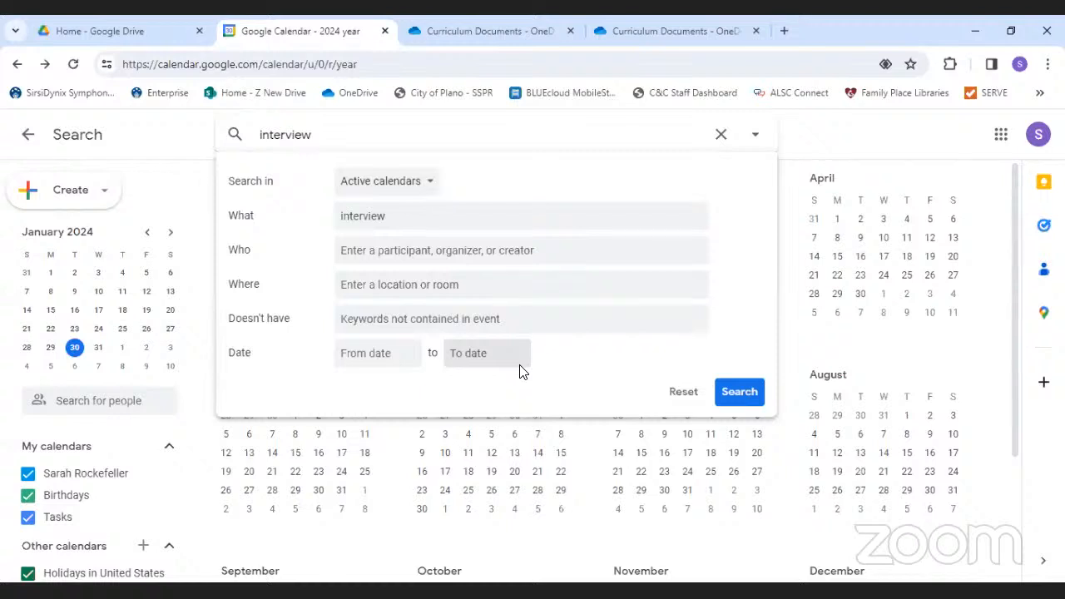
- Set the search date range to Feb 1–29, 2024, then clear the search
left_click(381, 356)
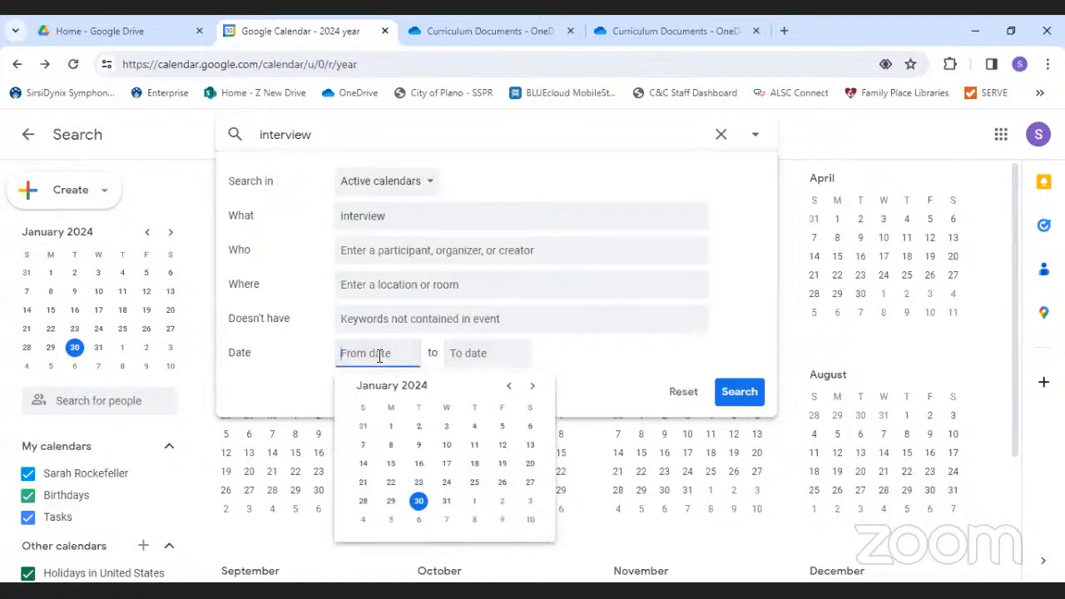
left_click(534, 387)
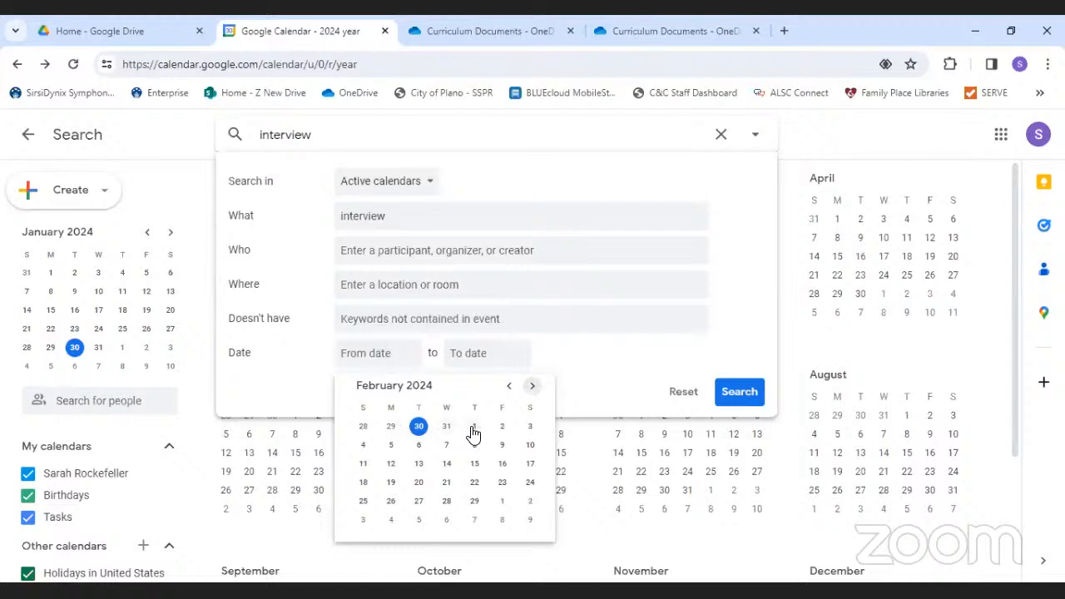
left_click(474, 428)
left_click(524, 353)
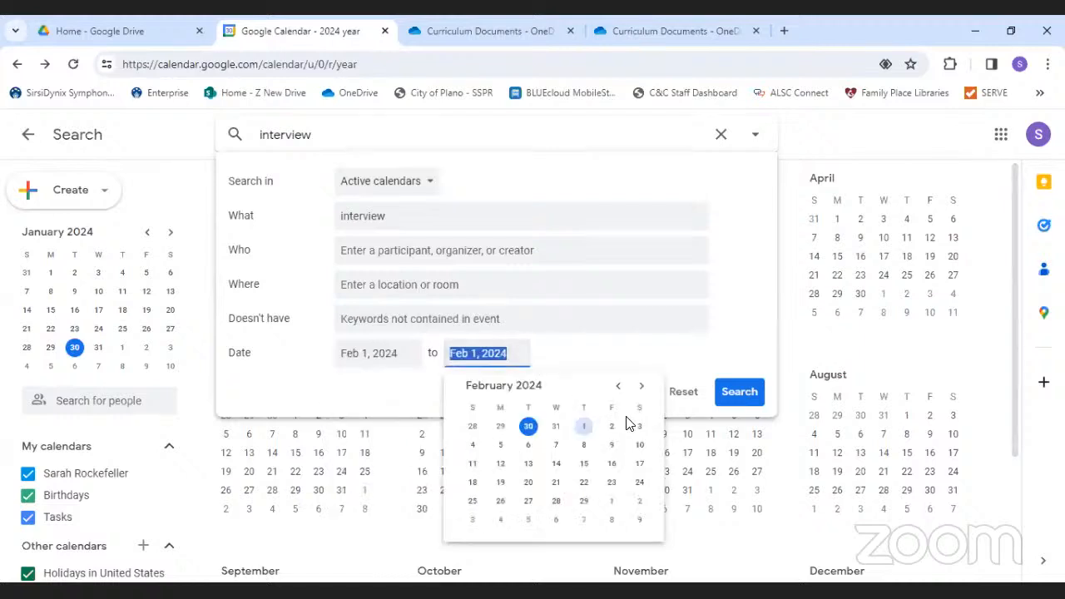
left_click(583, 502)
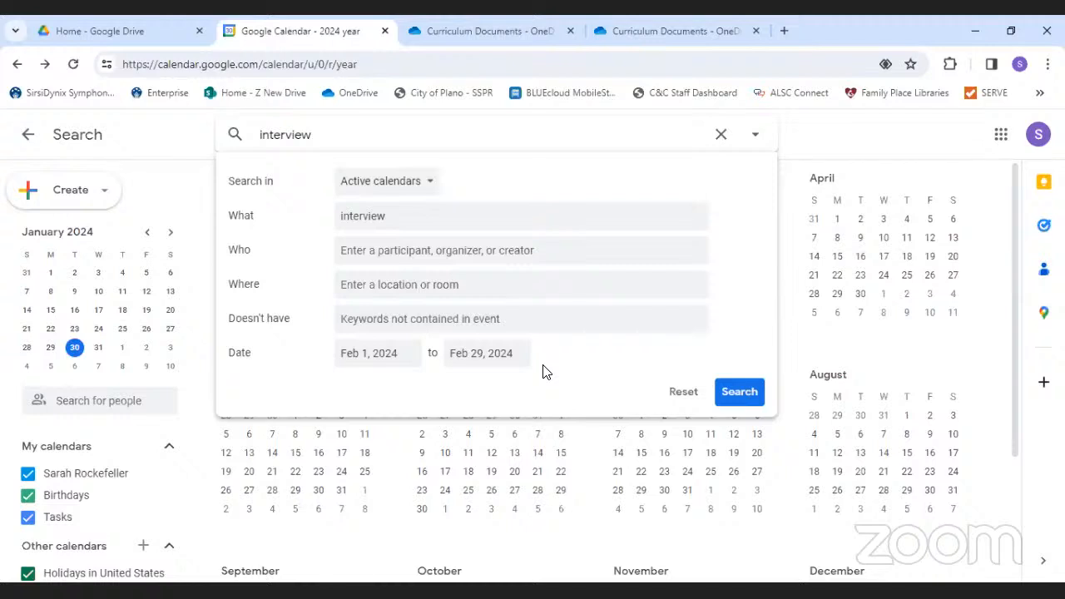
left_click(720, 134)
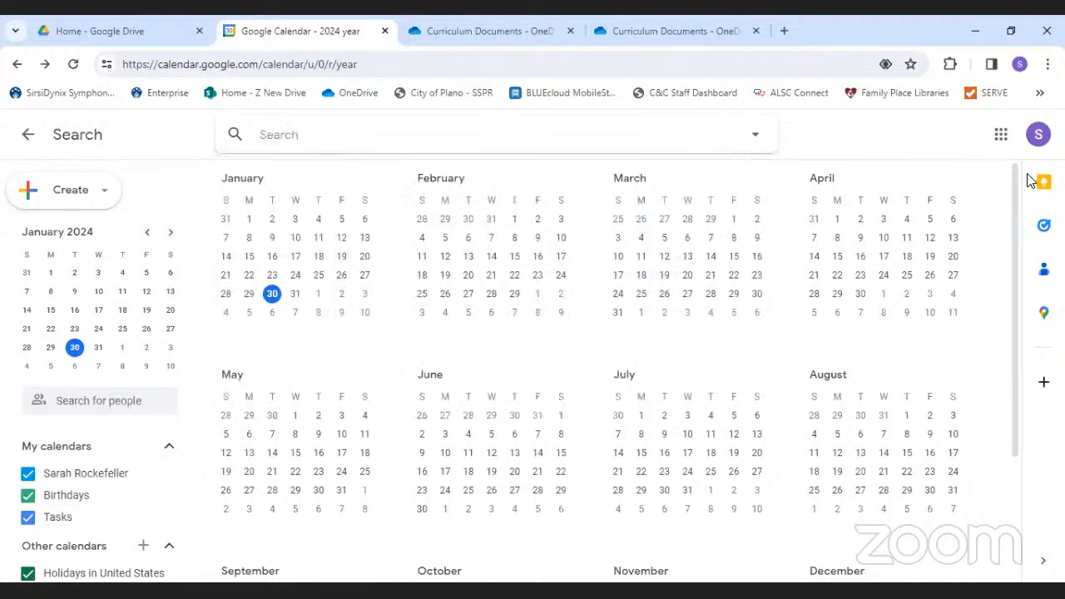
- Review the General Calendar settings like time zone and event defaults, then return to the year view
left_click(1013, 250)
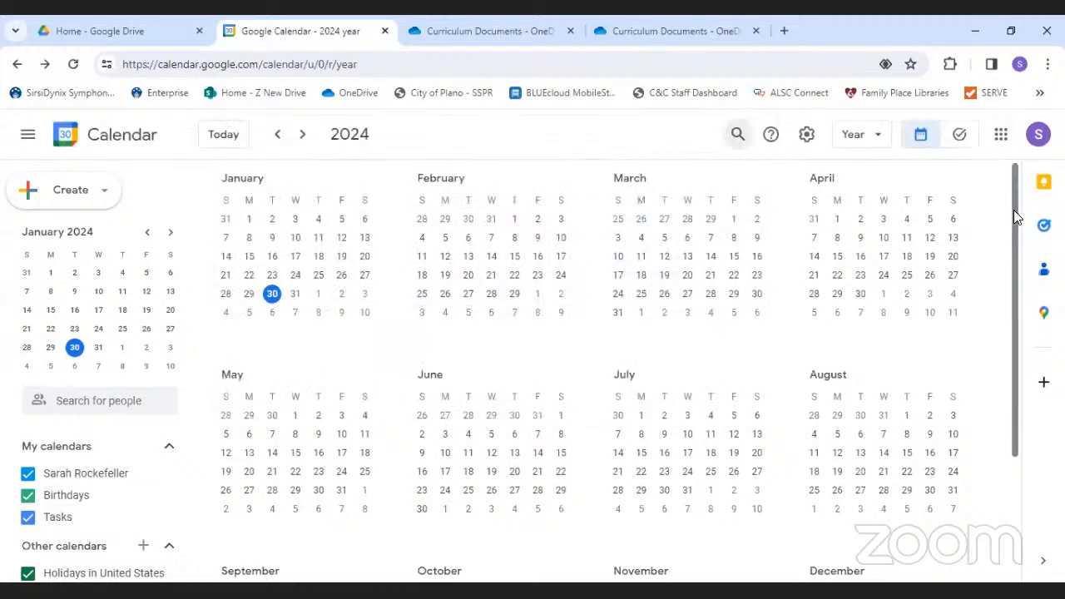
left_click(806, 138)
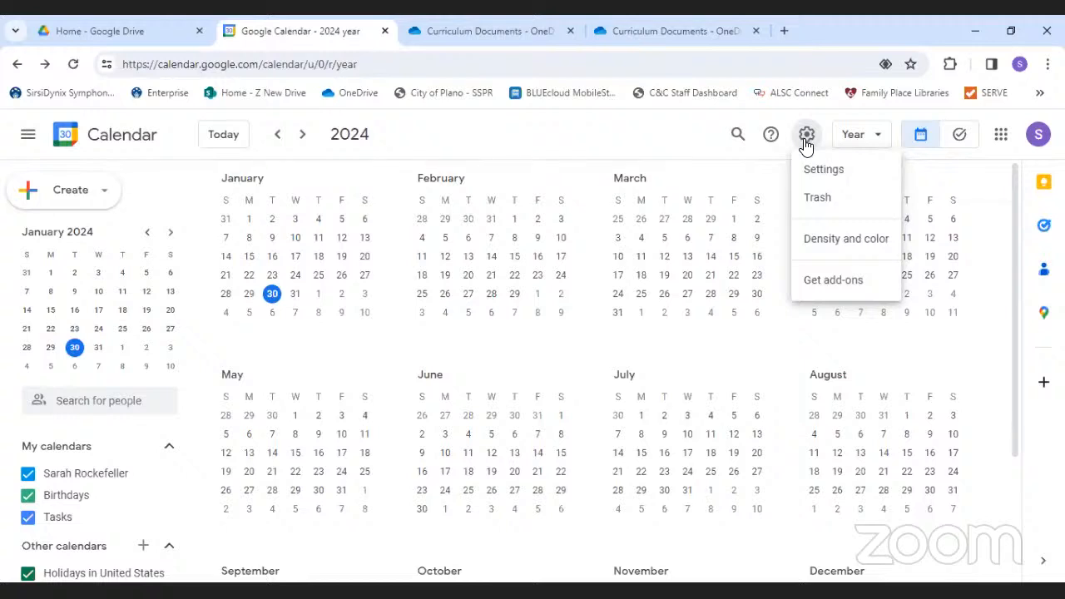
left_click(830, 170)
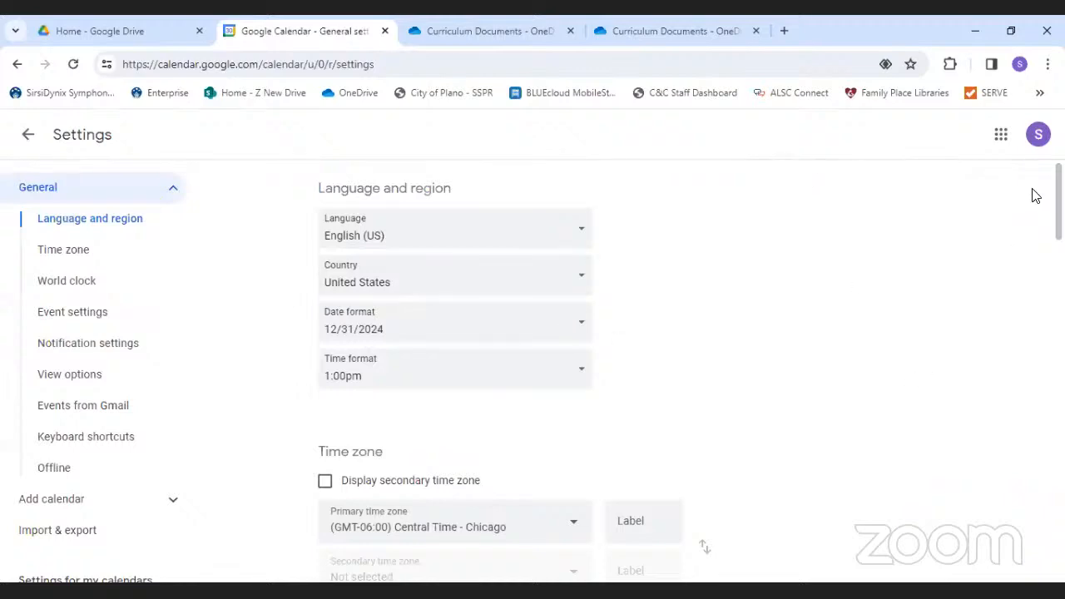
scroll(649, 374, "down", 7)
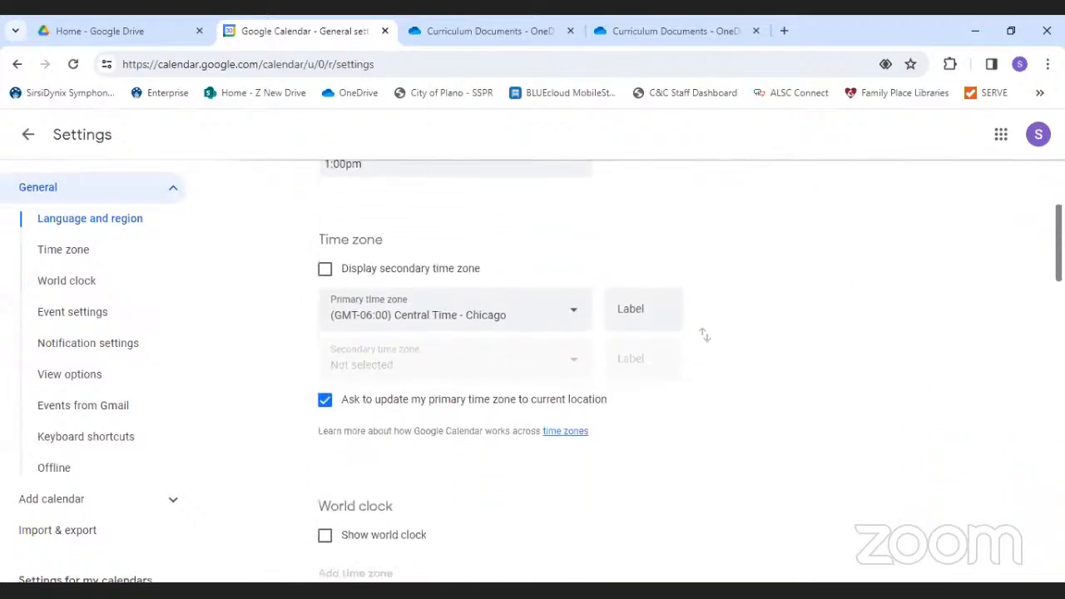
scroll(516, 374, "down", 2)
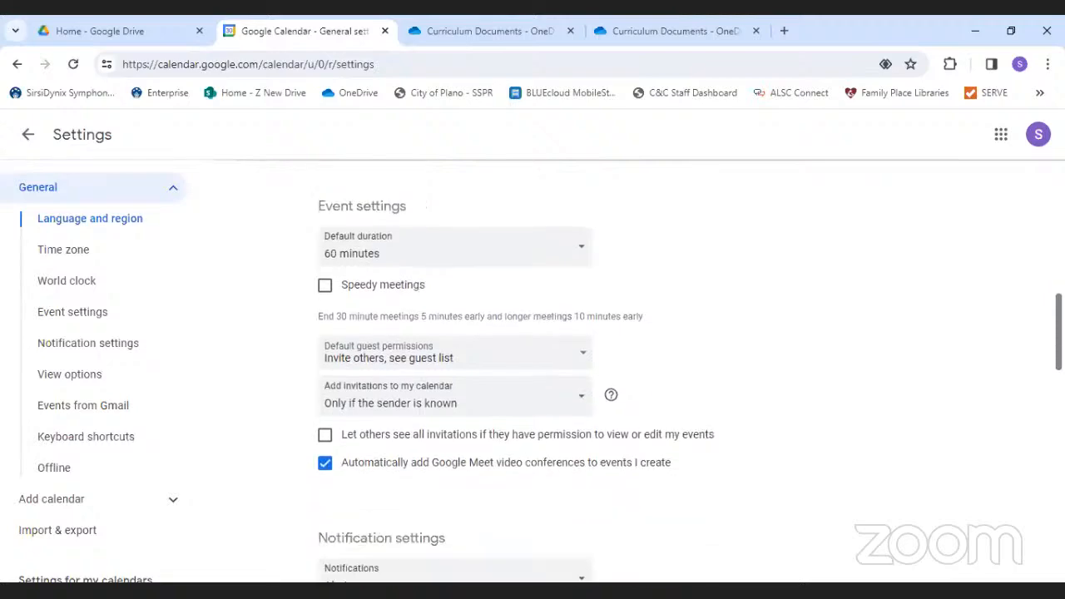
scroll(516, 375, "up", 7)
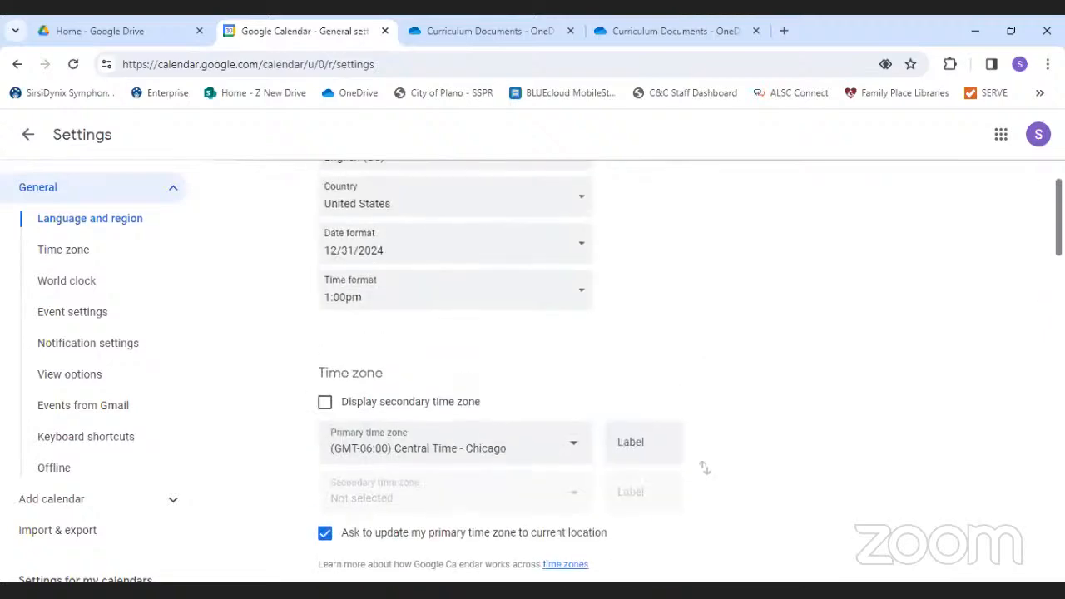
left_click(29, 137)
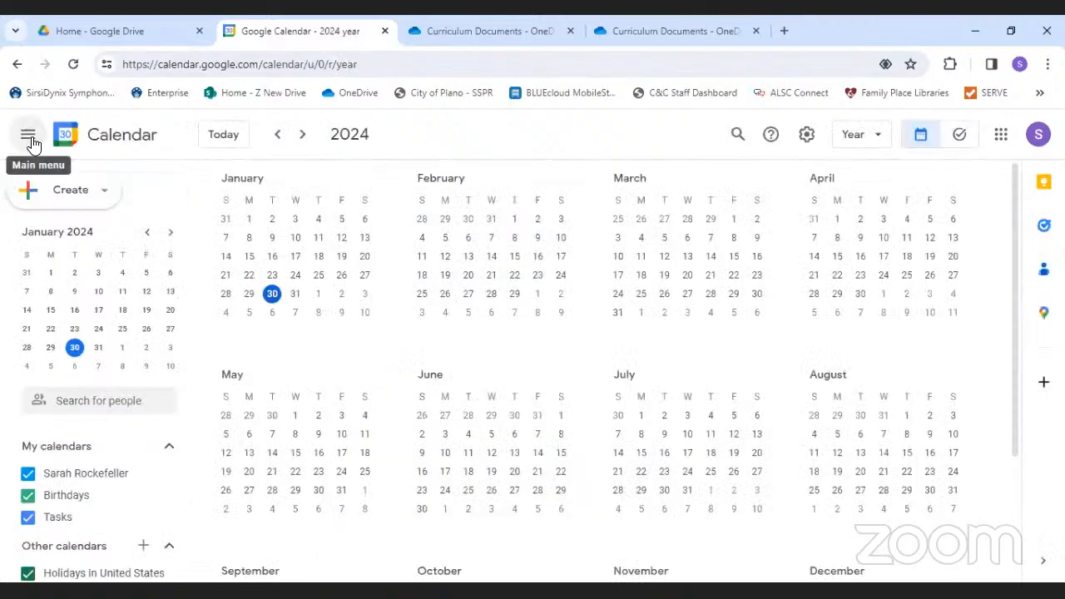
- Switch from the 2024 Year view to the January 2024 Month view
left_click(857, 136)
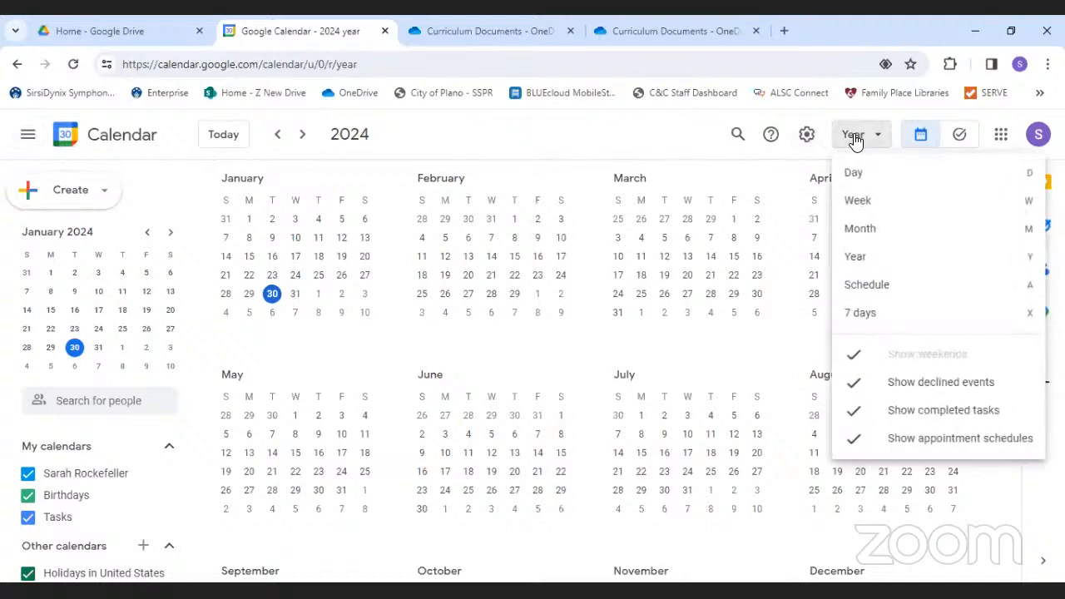
left_click(887, 229)
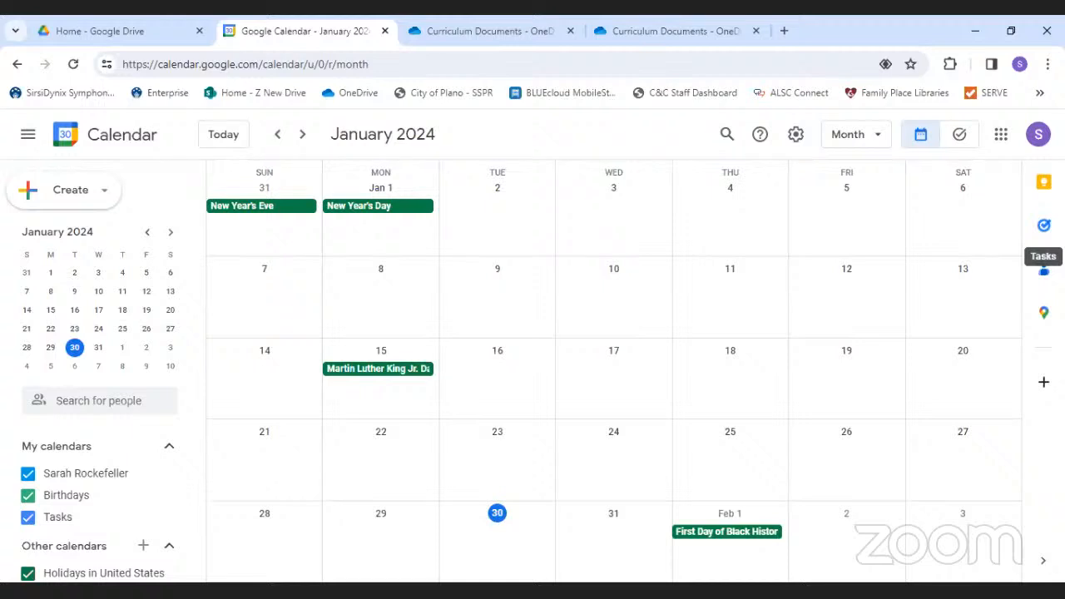
left_click(1044, 314)
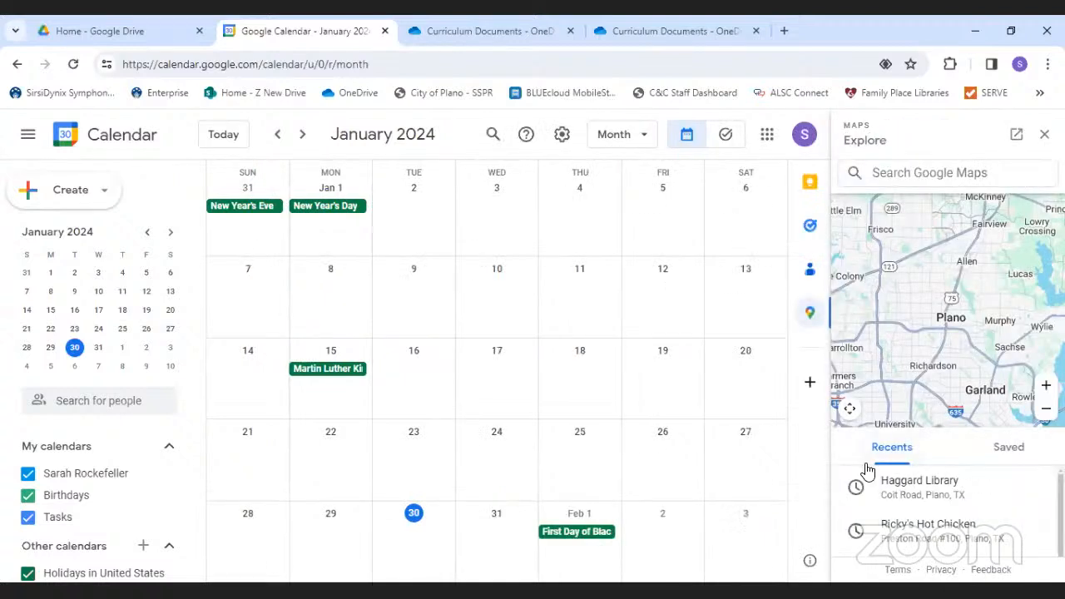
left_click(922, 484)
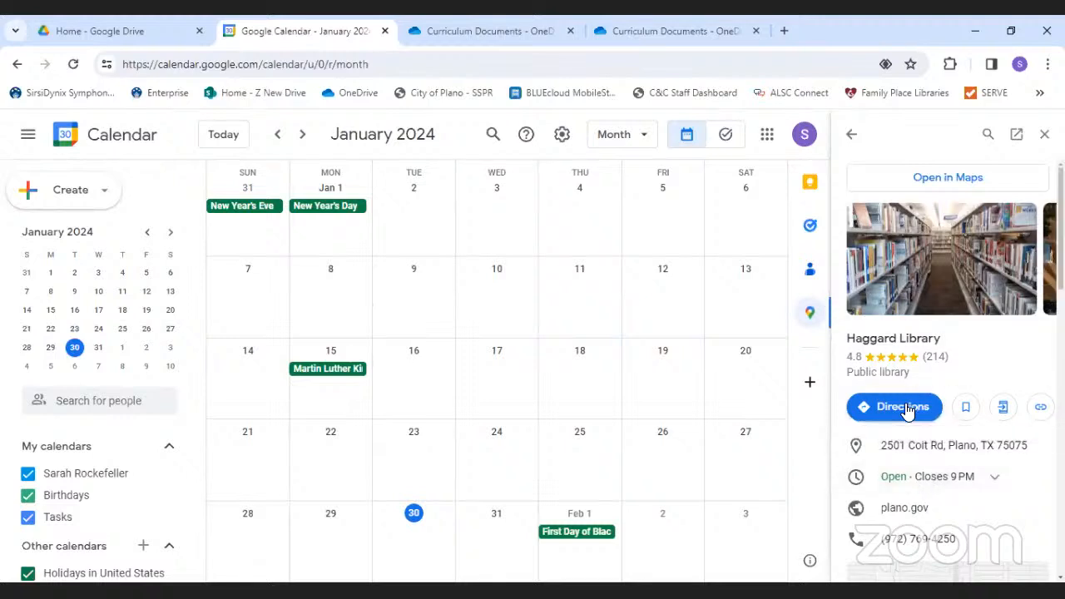
left_click(894, 407)
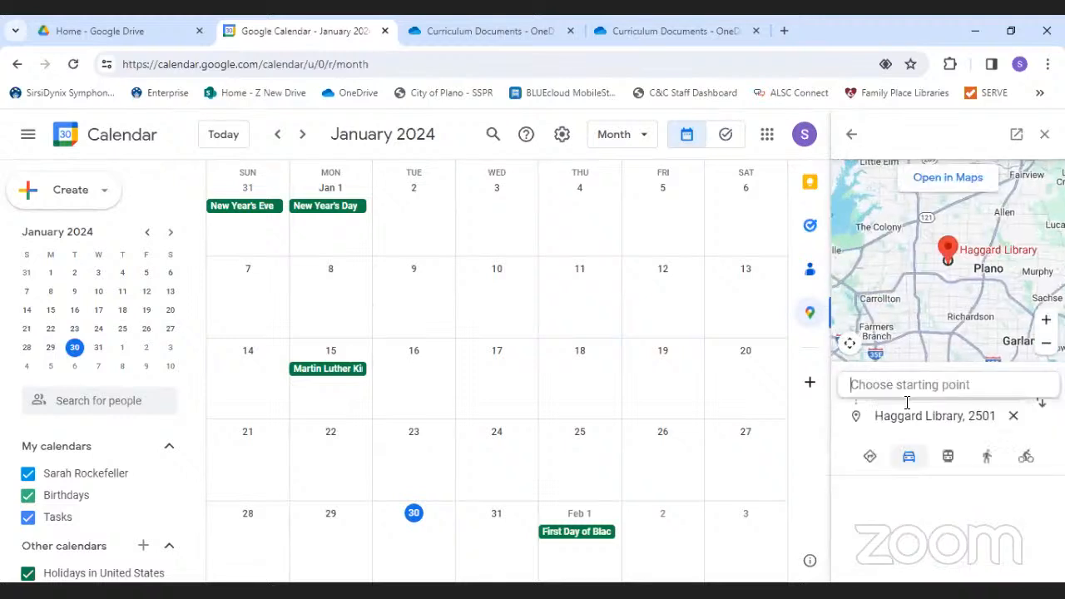
type("1501")
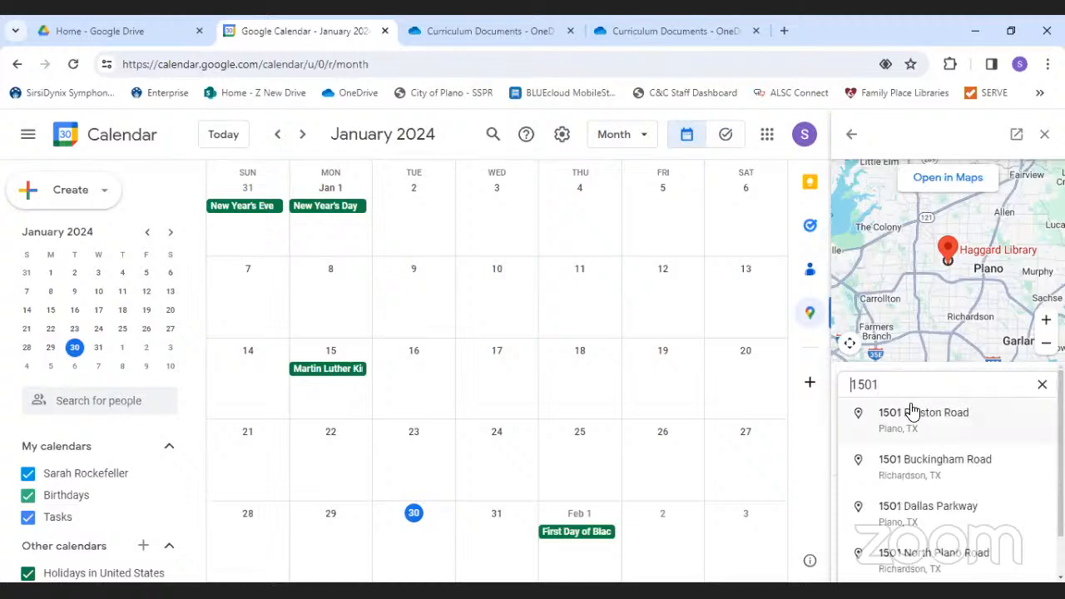
type("t")
key("BackSpace")
key("Right")
key("Right")
type("18t")
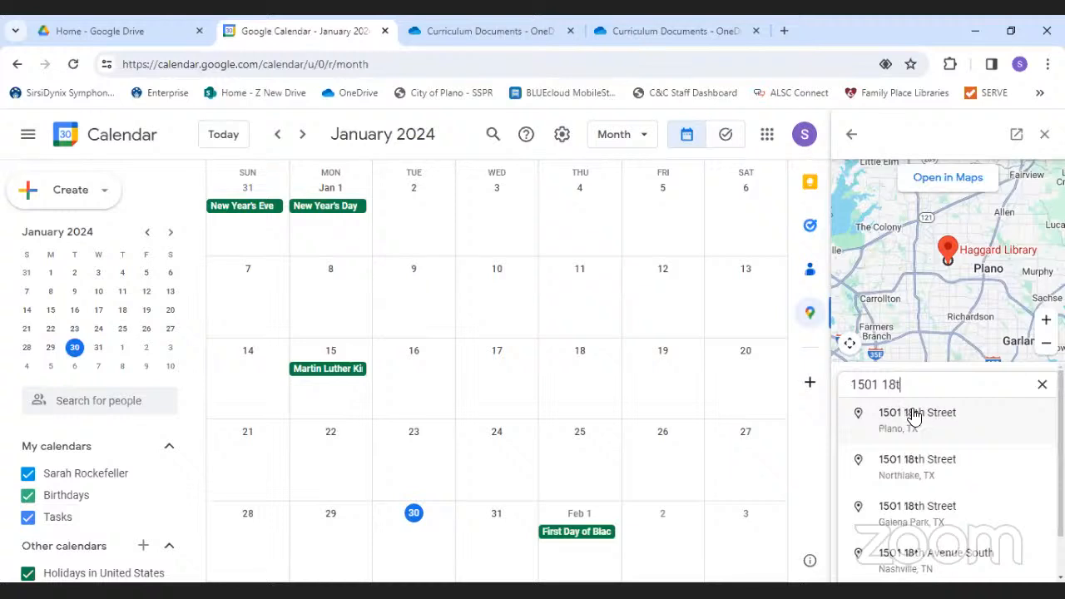
left_click(913, 417)
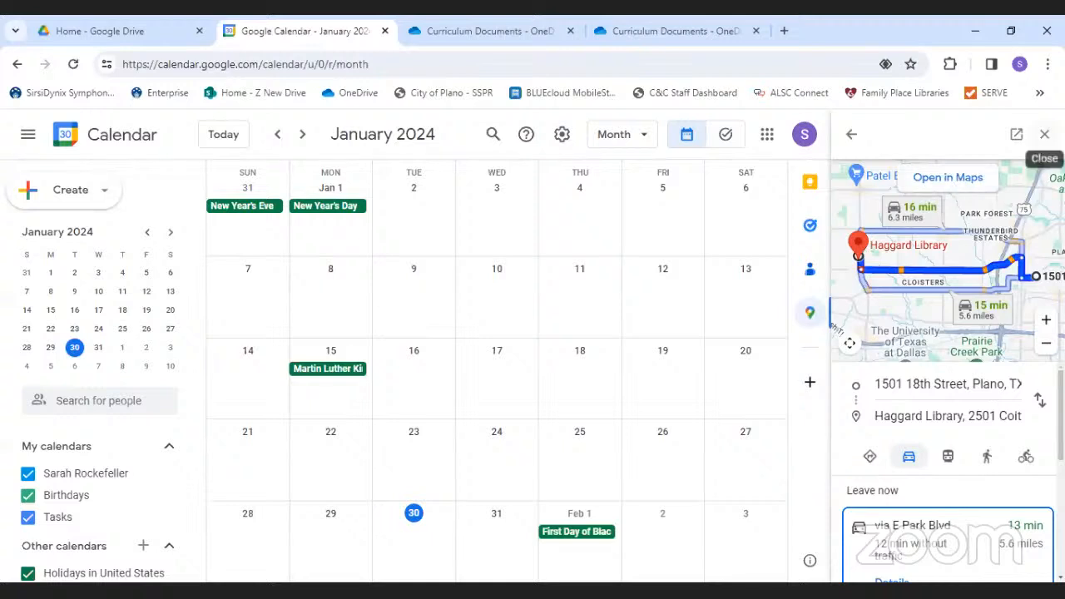
left_click(1044, 133)
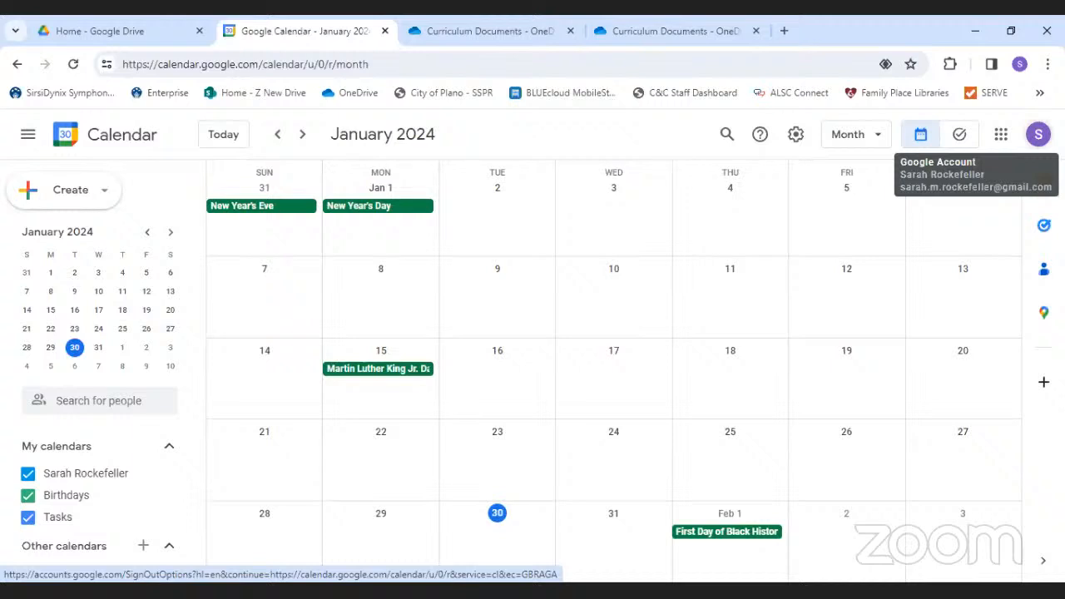
- Advance to February 2024 and open the day view for Monday, February 5
left_click(80, 204)
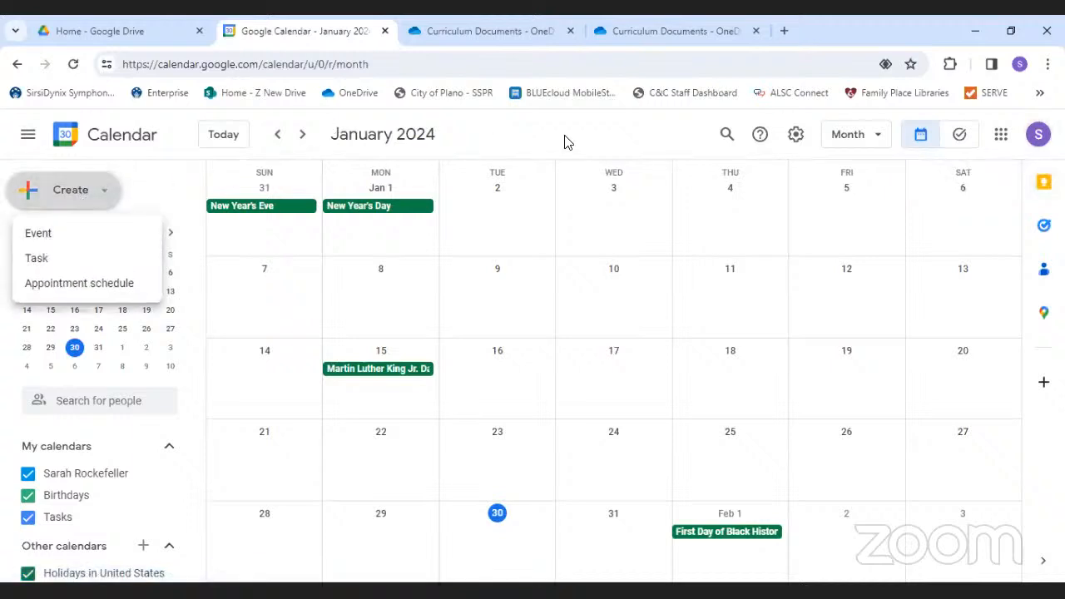
left_click(304, 136)
left_click(305, 138)
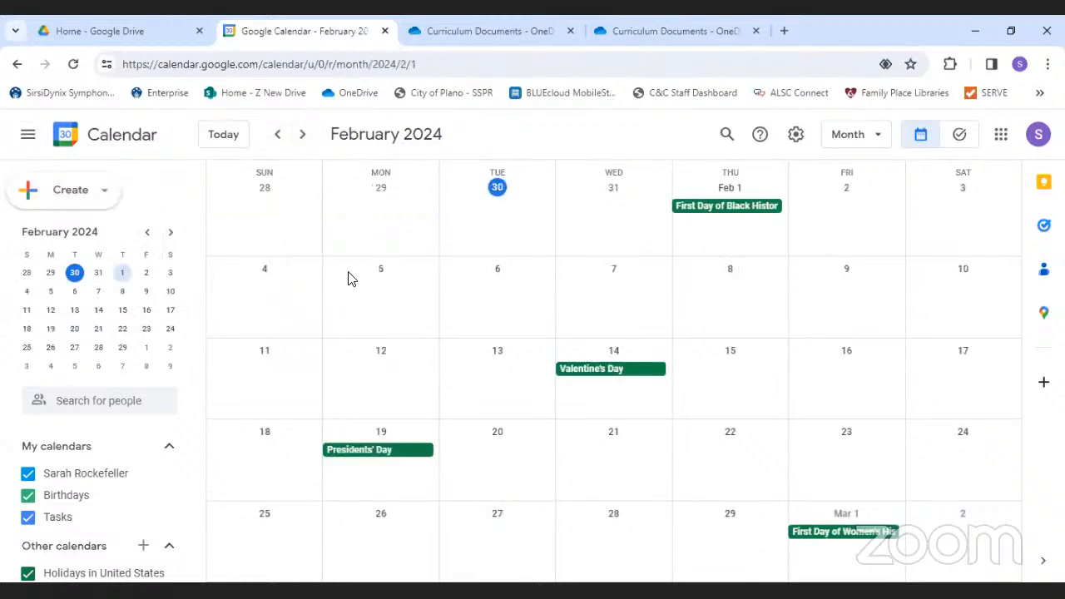
left_click(381, 272)
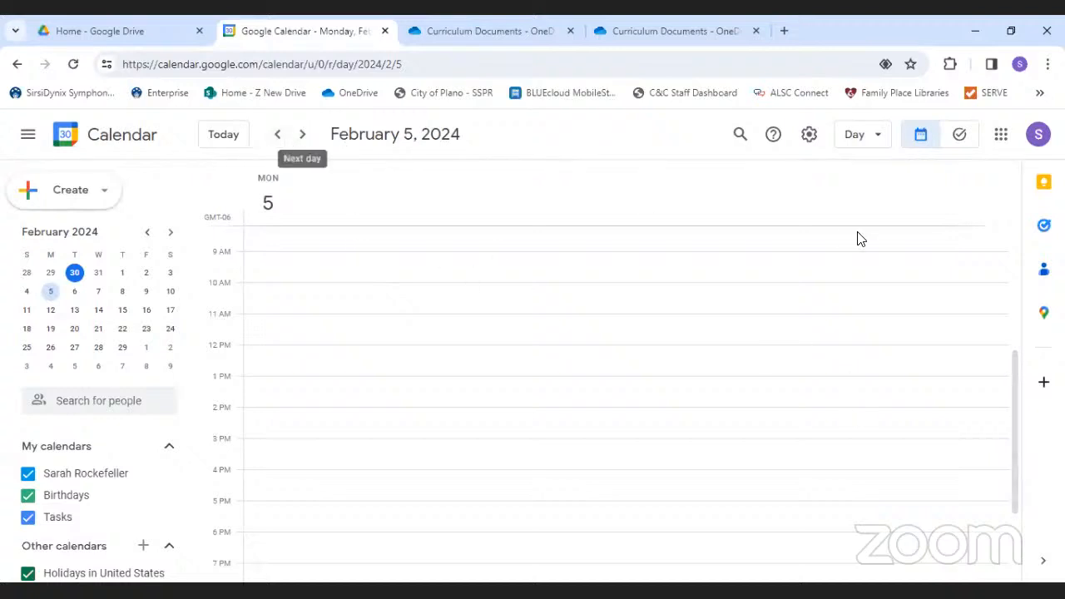
- Return to the February month view and start a new all-day event on Feb 5
left_click(859, 135)
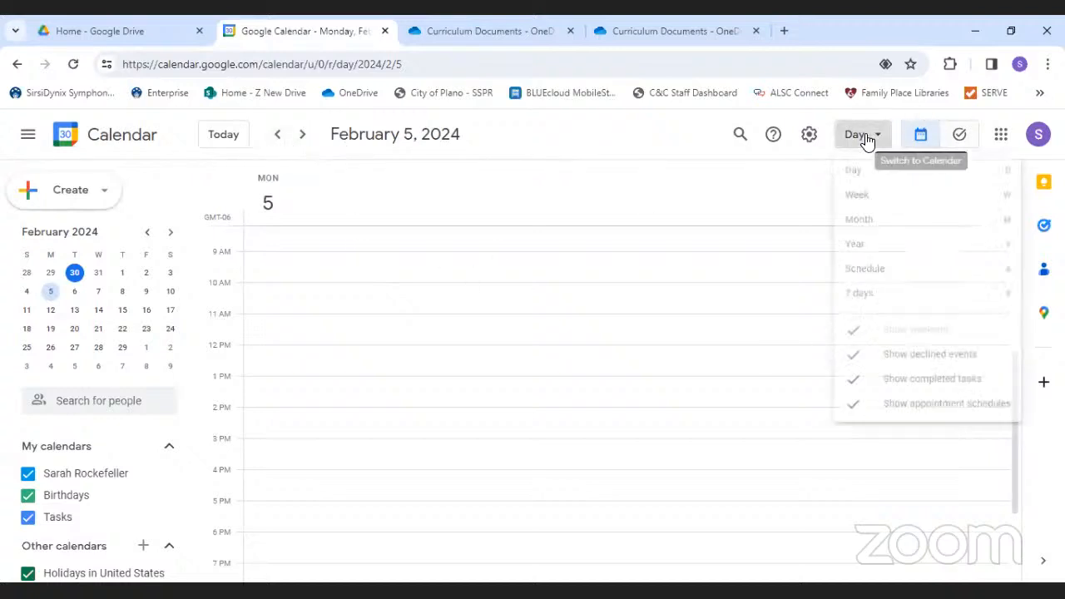
left_click(871, 228)
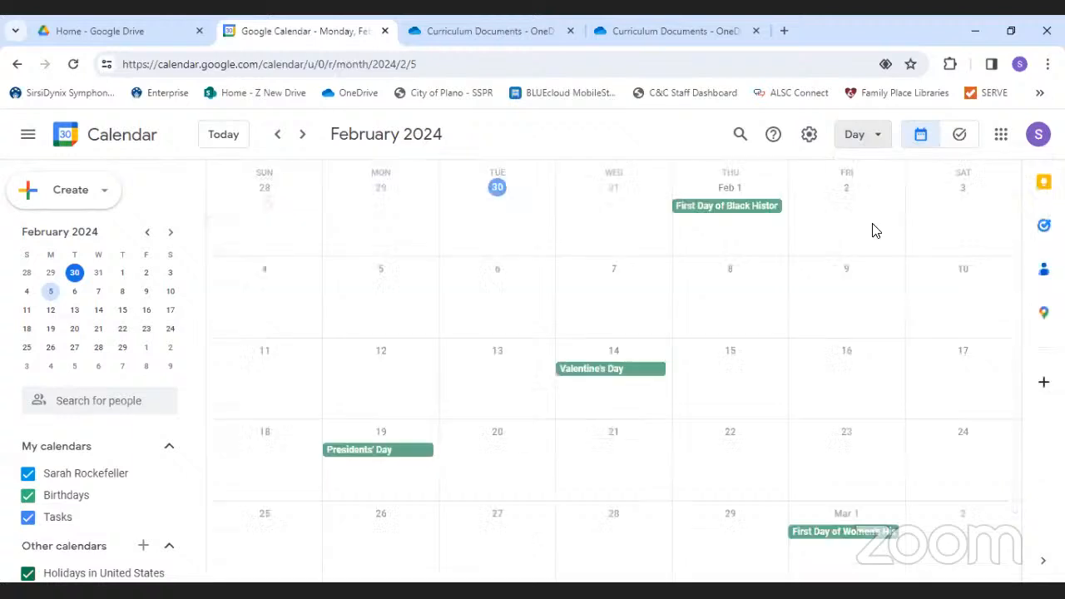
double_click(348, 319)
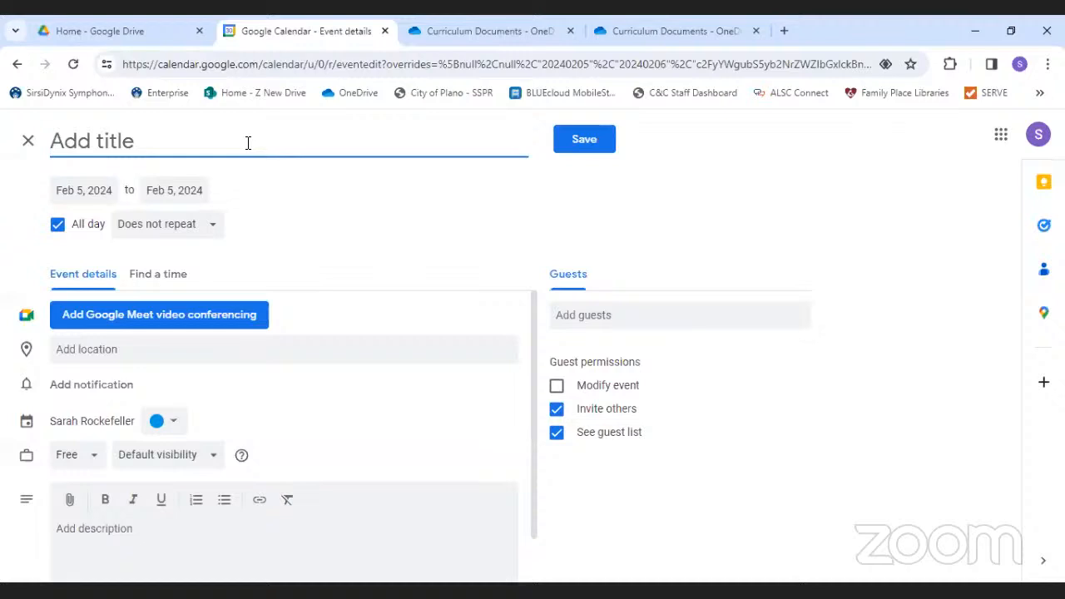
- Title the all-day February 5, 2024 event 'Job Resource Connection', leaving its start and end dates unchanged
type("Job Re")
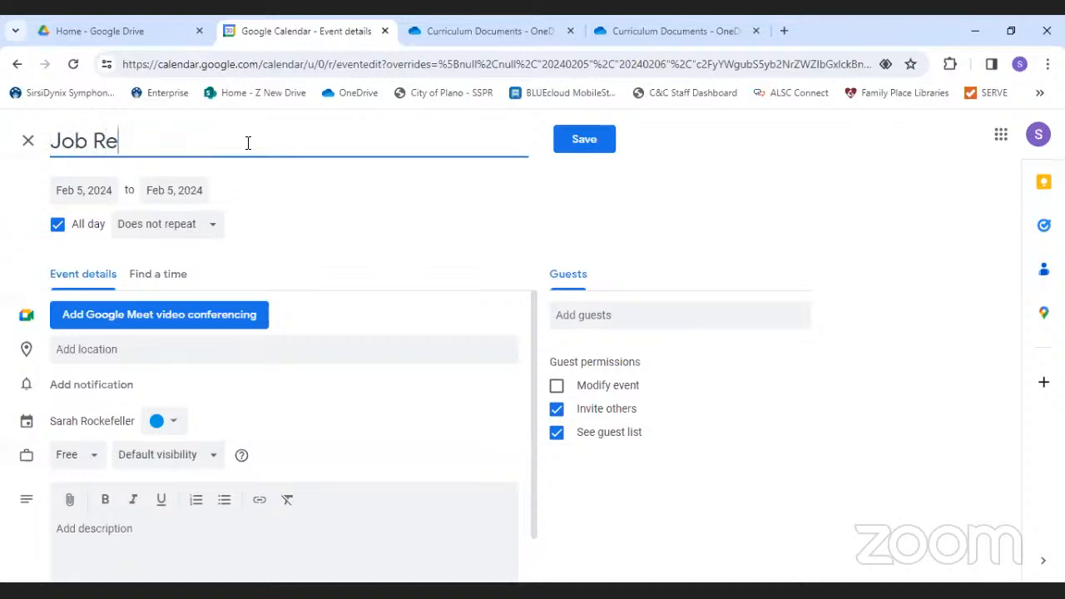
type("source Connection")
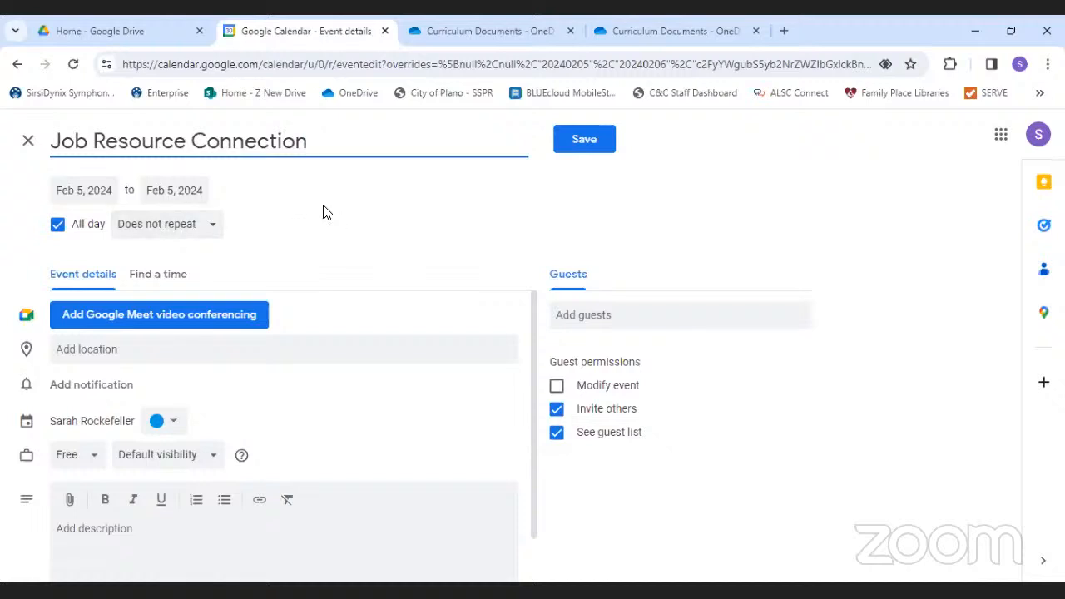
left_click(109, 192)
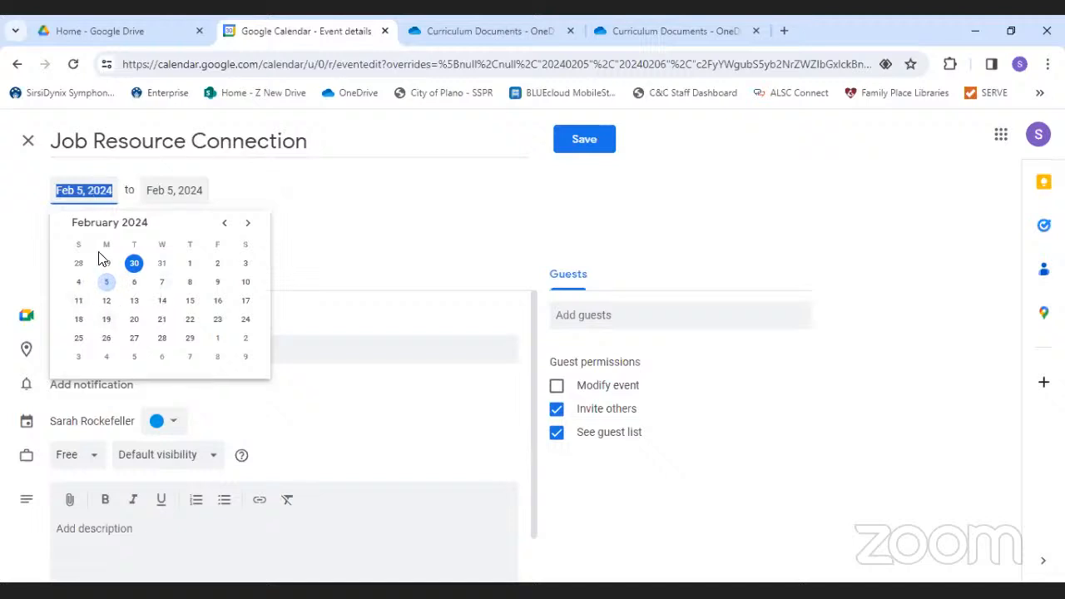
left_click(105, 281)
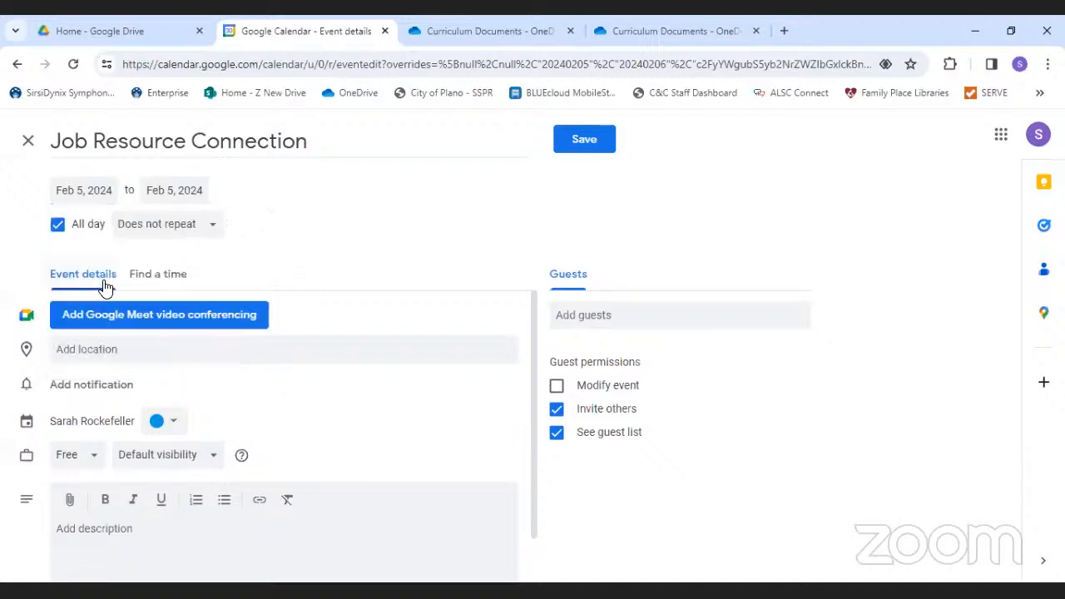
left_click(184, 190)
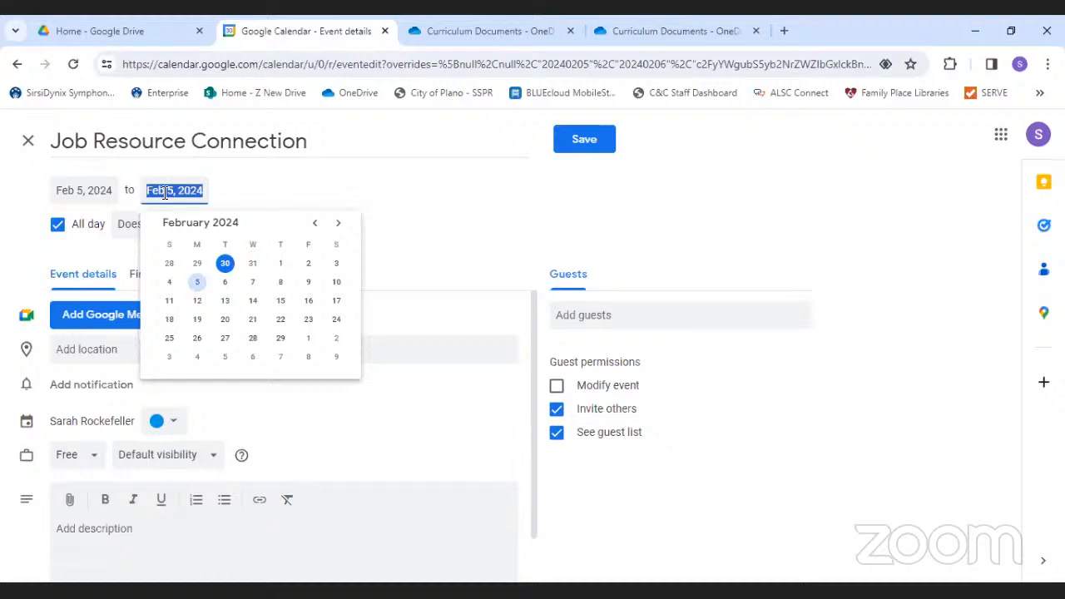
left_click(373, 192)
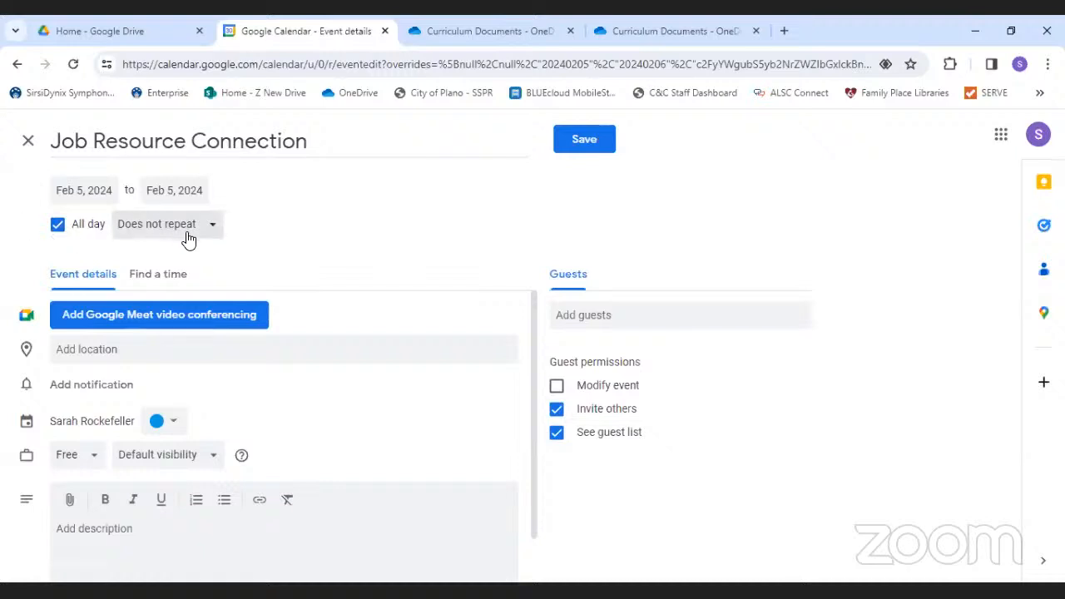
- Turn off all-day and schedule Job Resource Connection from 6:30pm to 8:30pm on February 5
left_click(58, 226)
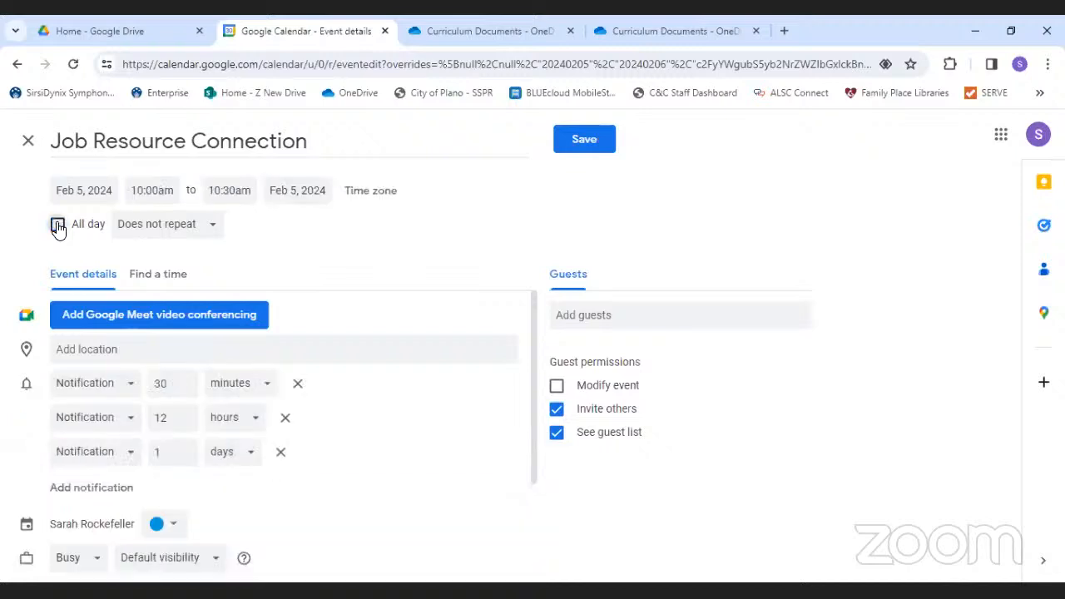
left_click(169, 193)
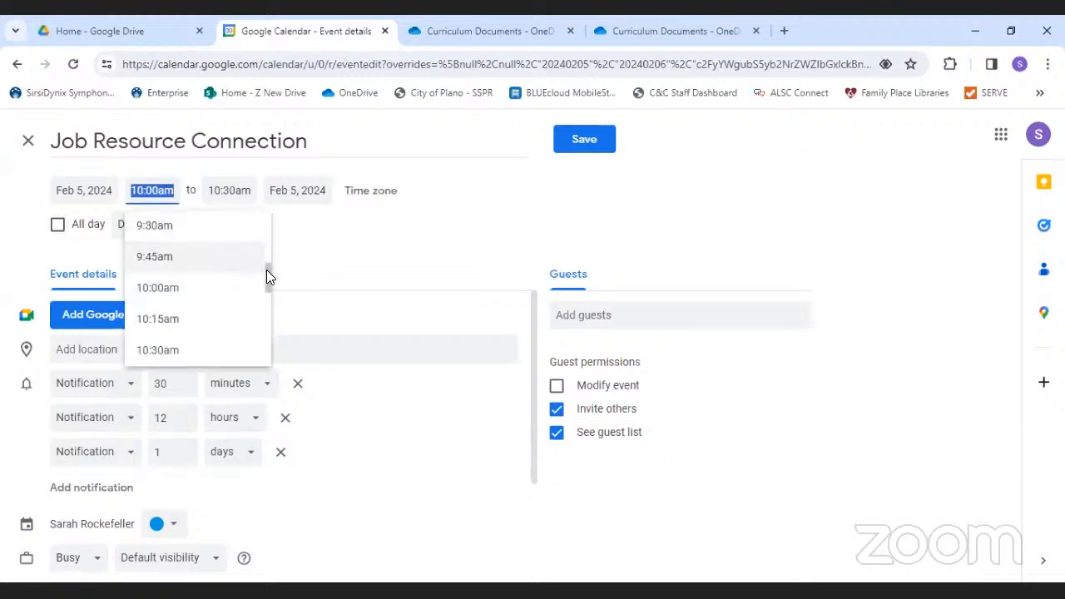
left_click_drag(266, 269, 266, 295)
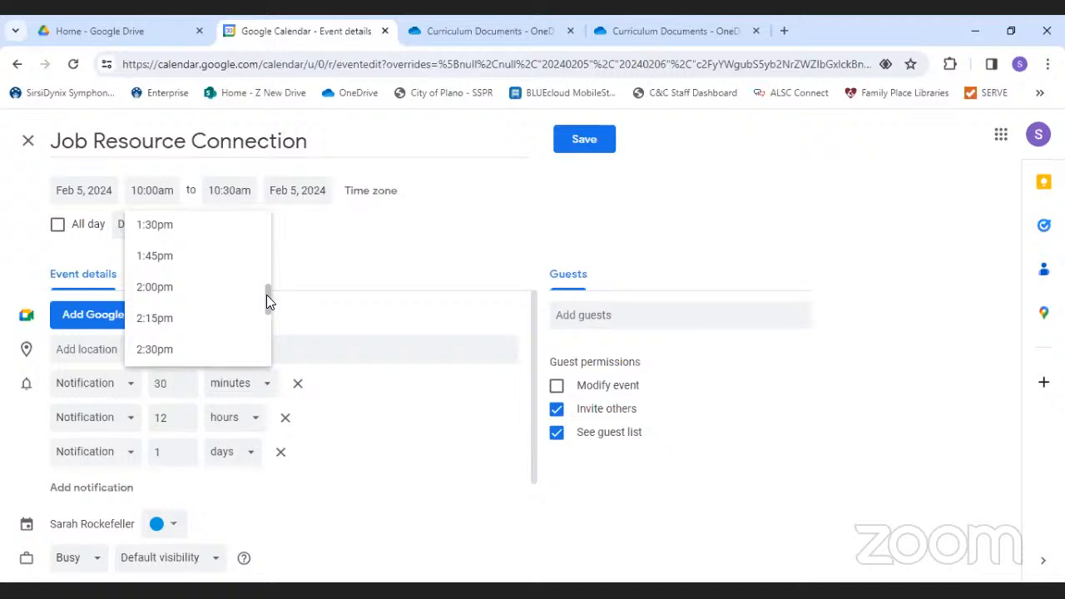
left_click_drag(267, 295, 211, 311)
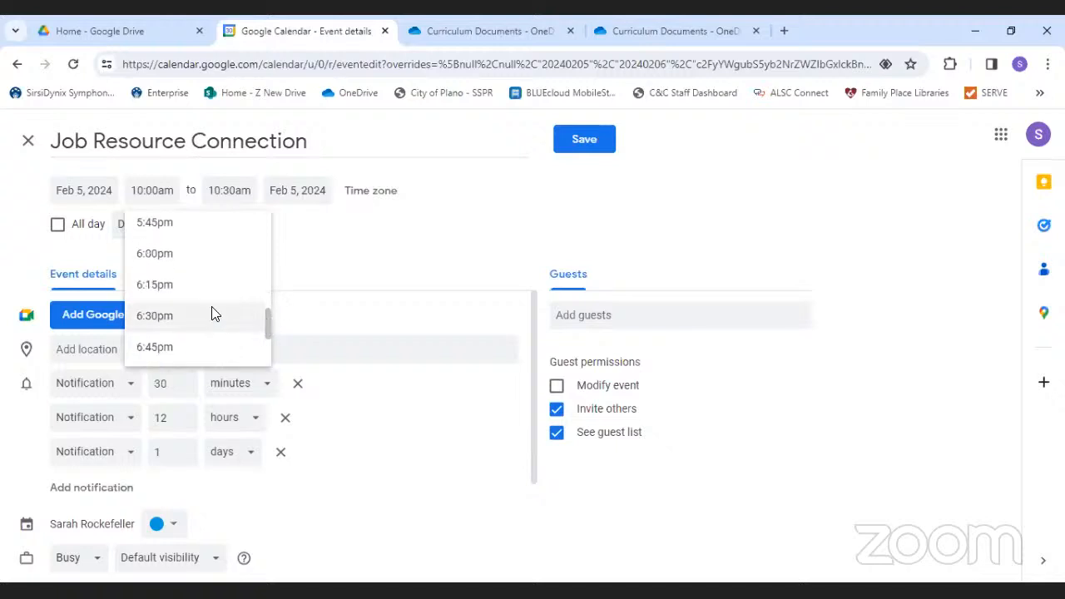
left_click(167, 314)
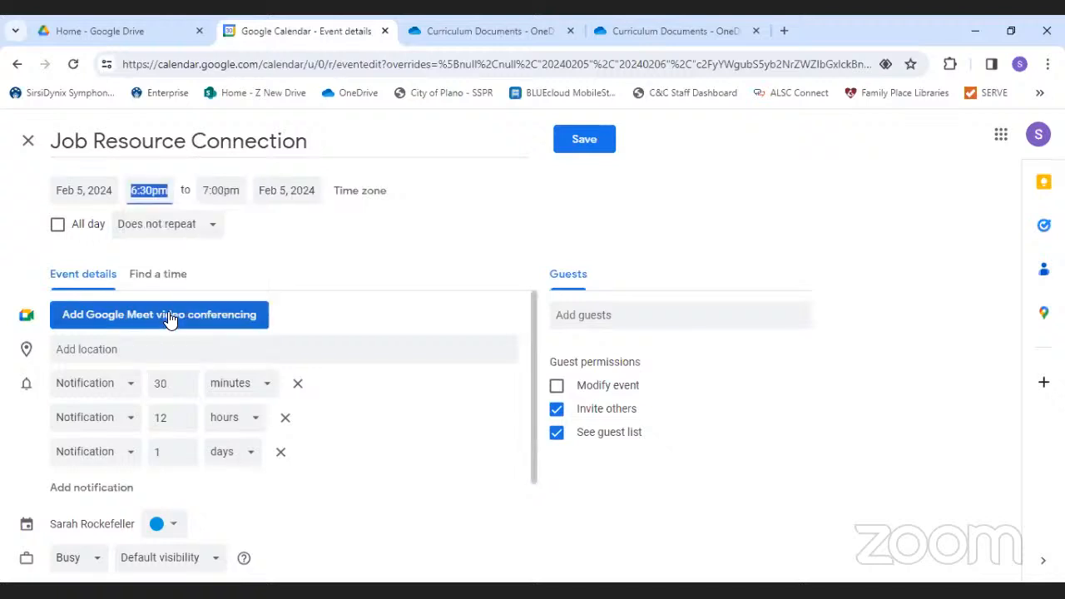
left_click(220, 190)
left_click_drag(341, 230, 341, 237)
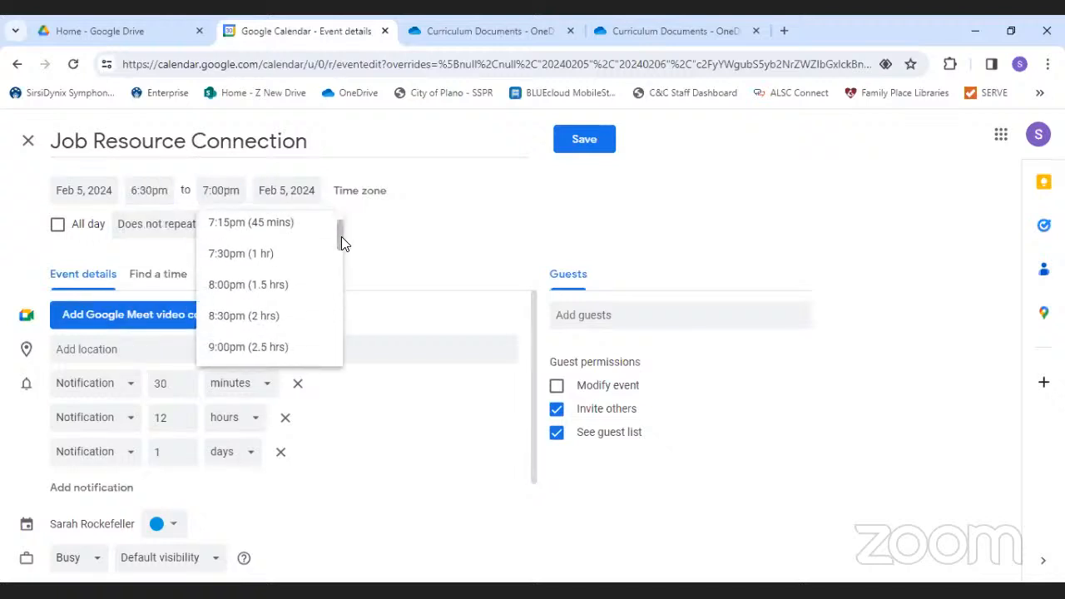
left_click(275, 315)
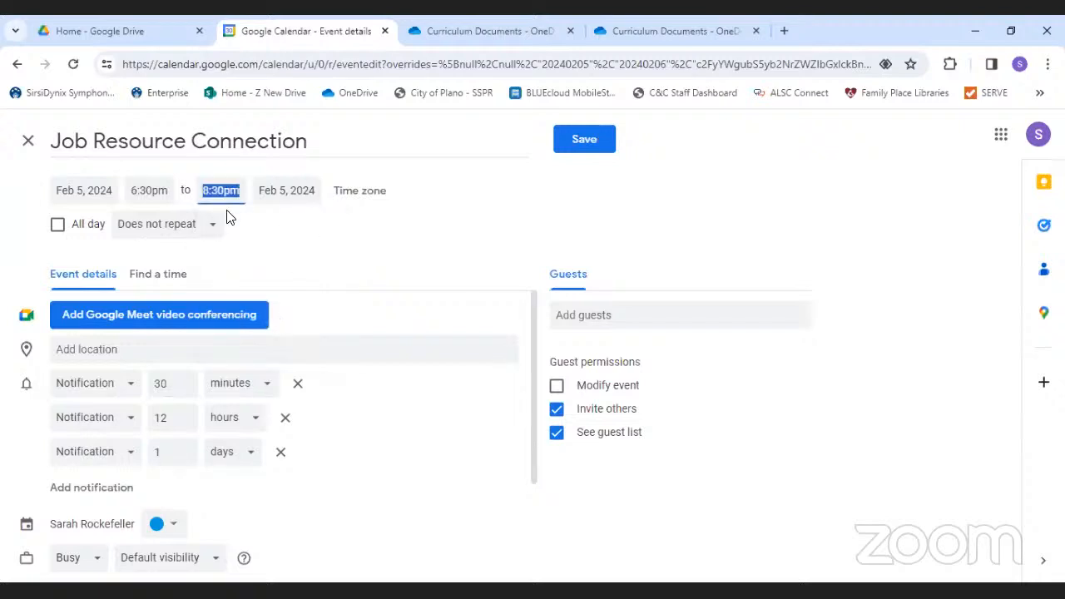
left_click(372, 230)
left_click(208, 230)
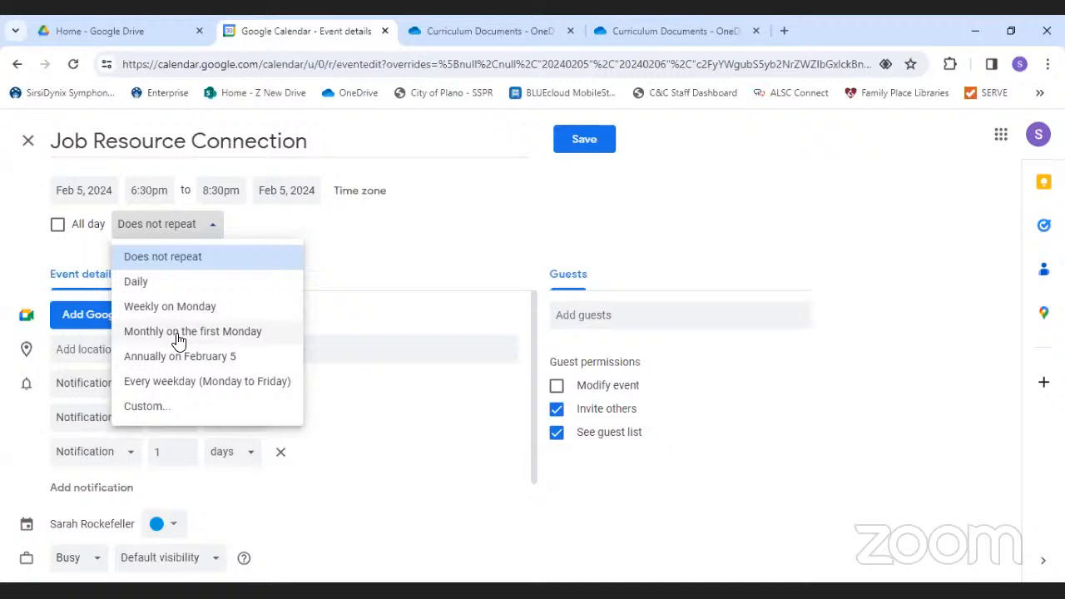
left_click(157, 406)
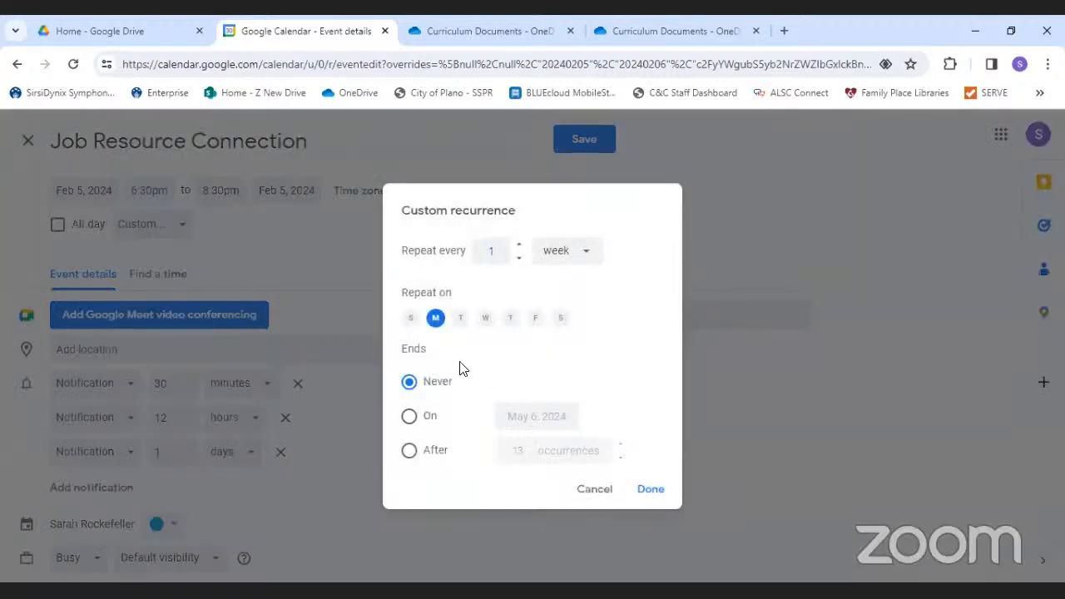
left_click(484, 324)
left_click(484, 324)
left_click(594, 491)
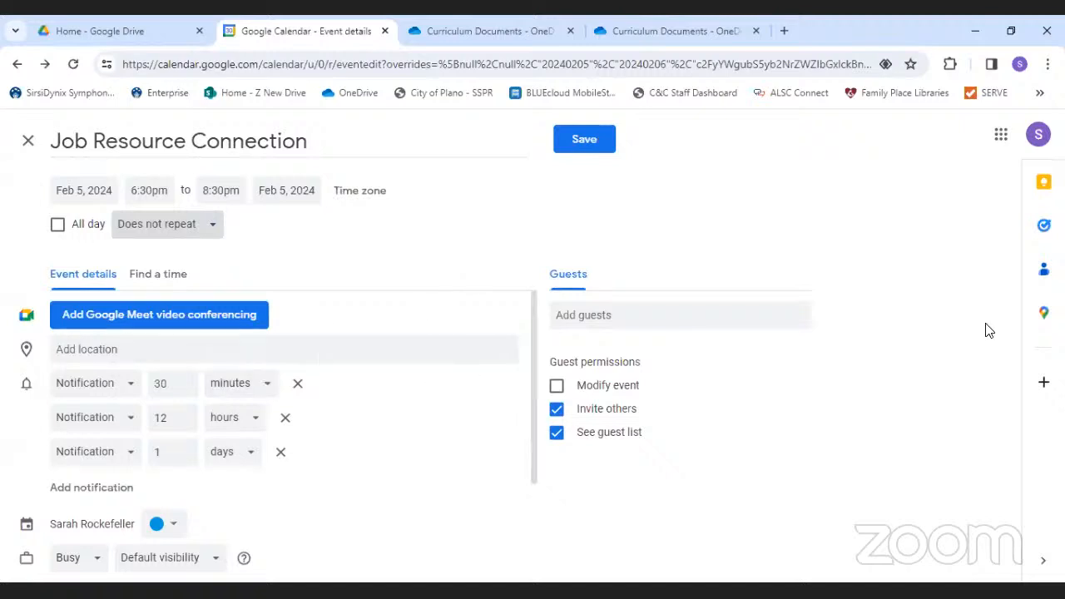
- Set the event location to Harrington Library, 1501 18th St, Plano, TX 75074
left_click(158, 350)
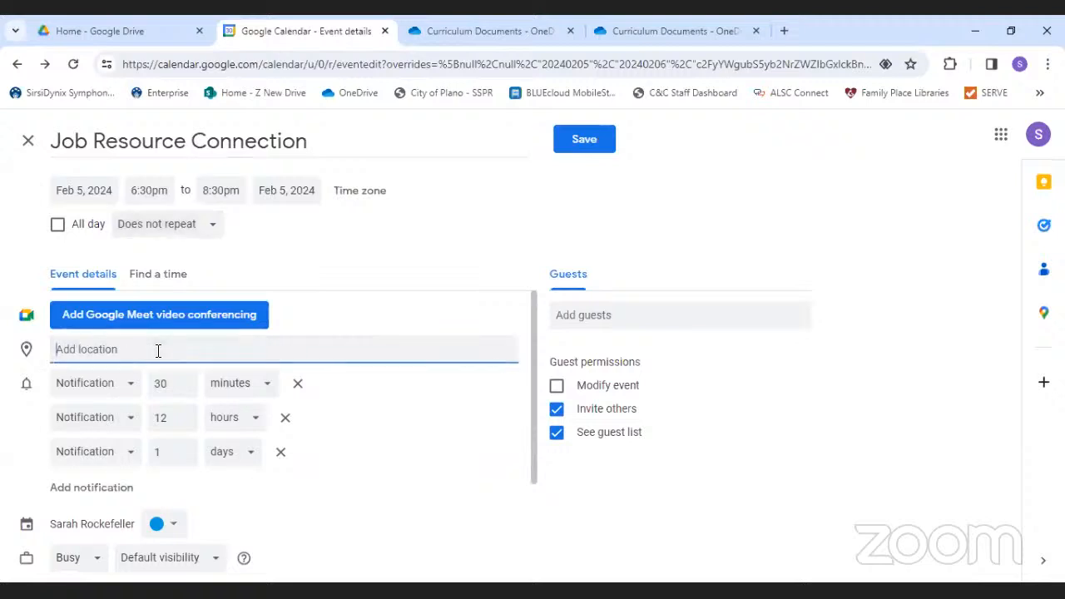
type("Harrington")
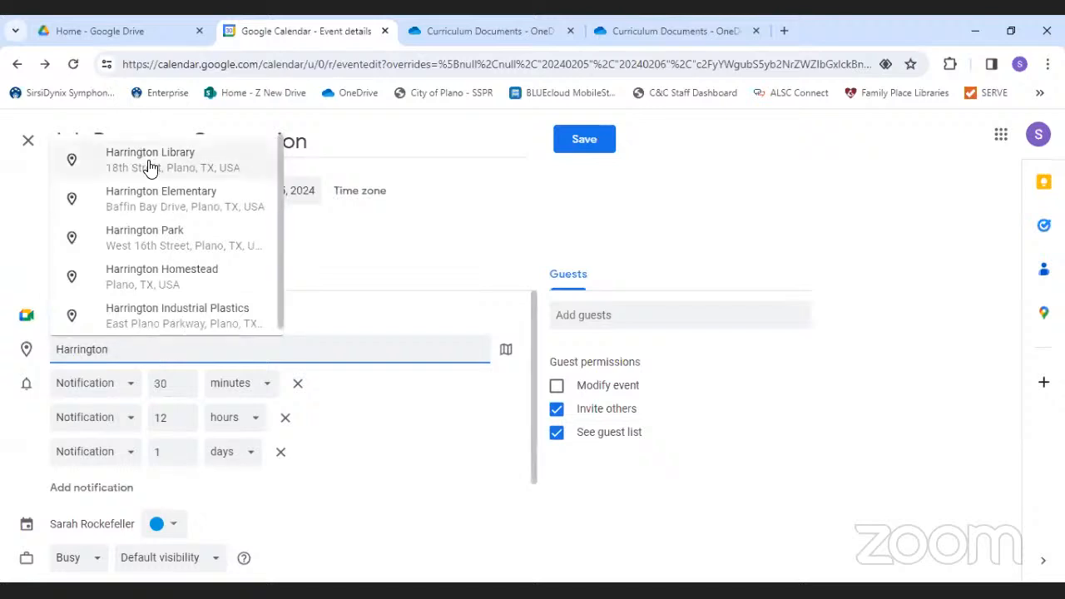
left_click(150, 165)
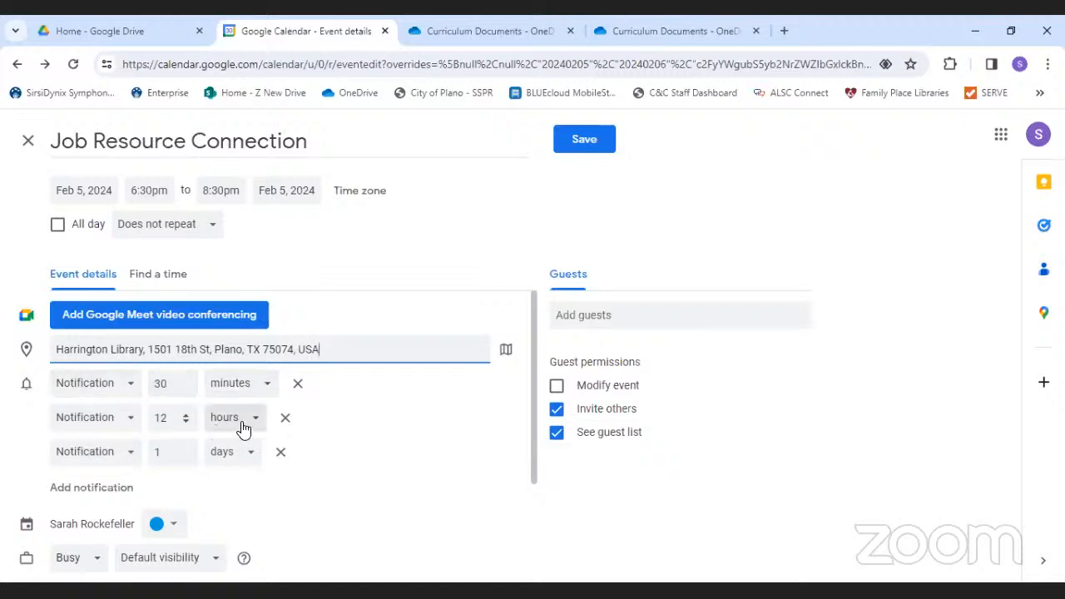
- Delete the 30-minute and 12-hour reminders, leaving a single email reminder 1 day before
left_click(129, 389)
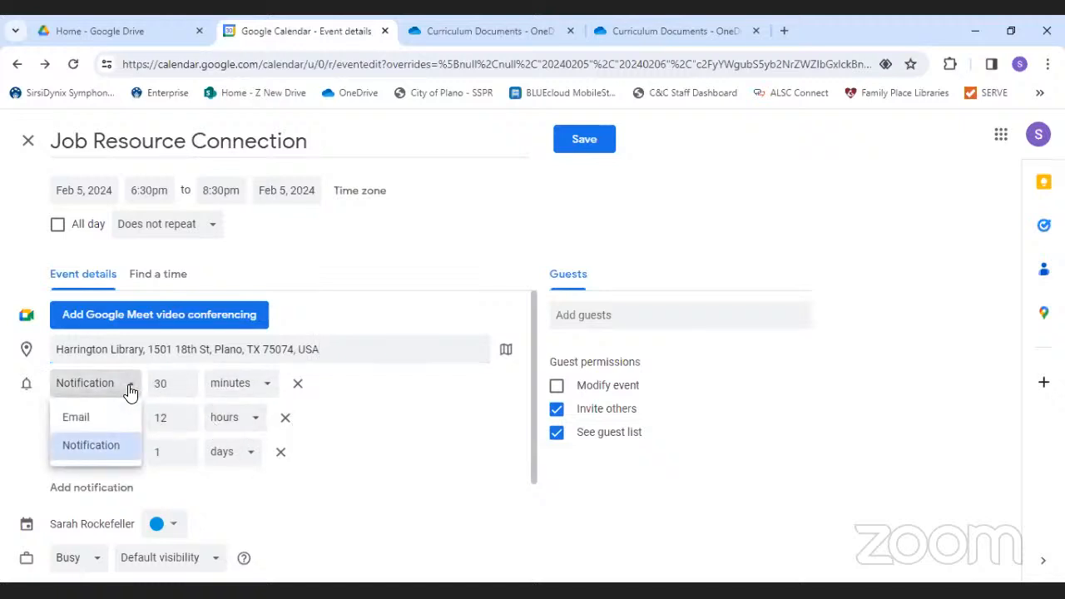
left_click(130, 389)
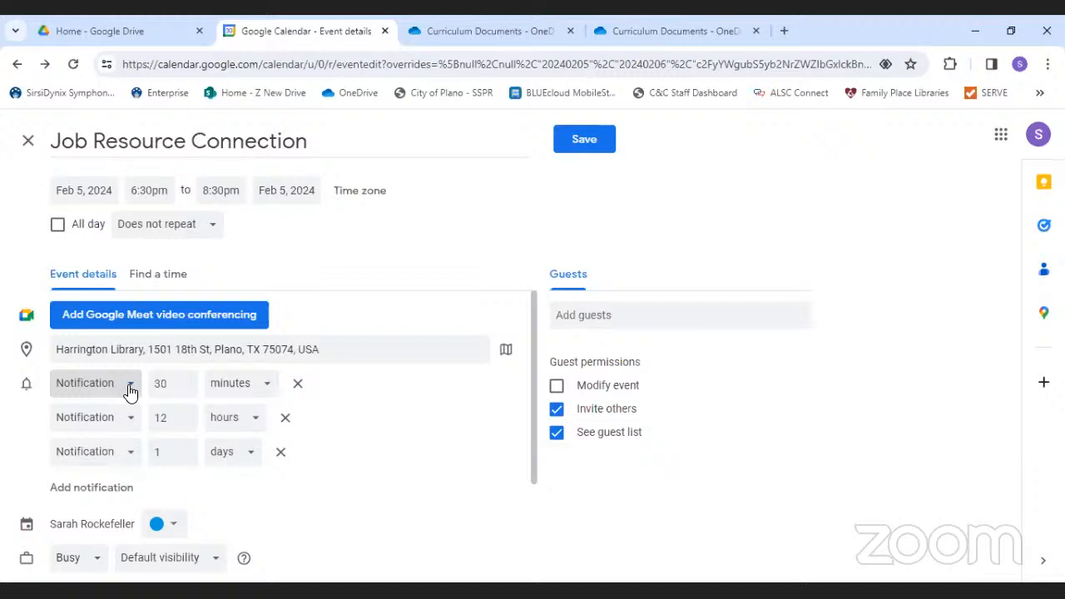
left_click(129, 388)
left_click(95, 426)
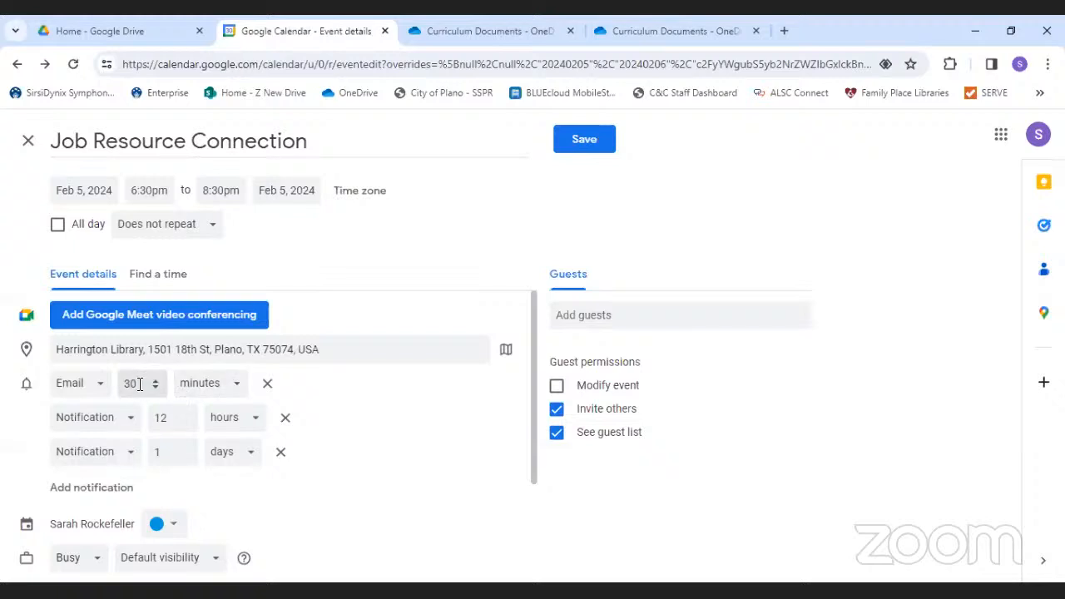
left_click(267, 383)
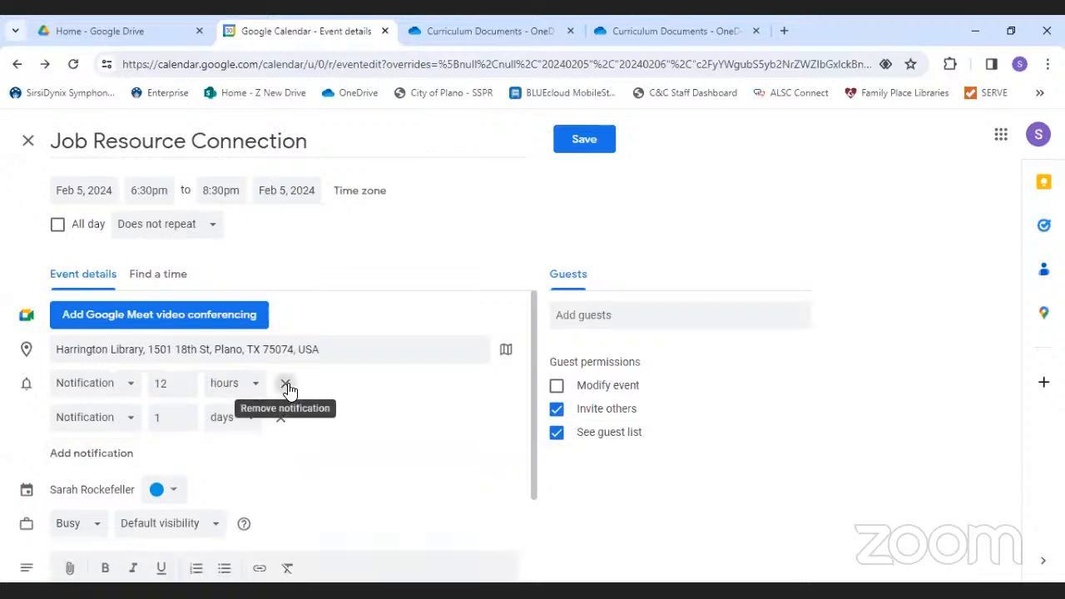
left_click(287, 386)
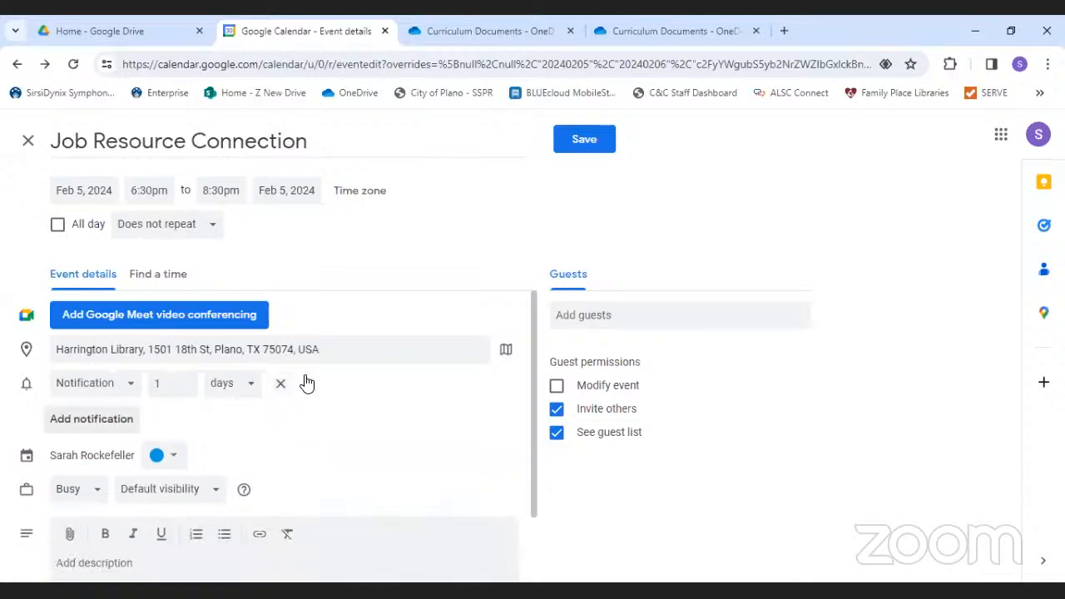
left_click(112, 386)
left_click(108, 419)
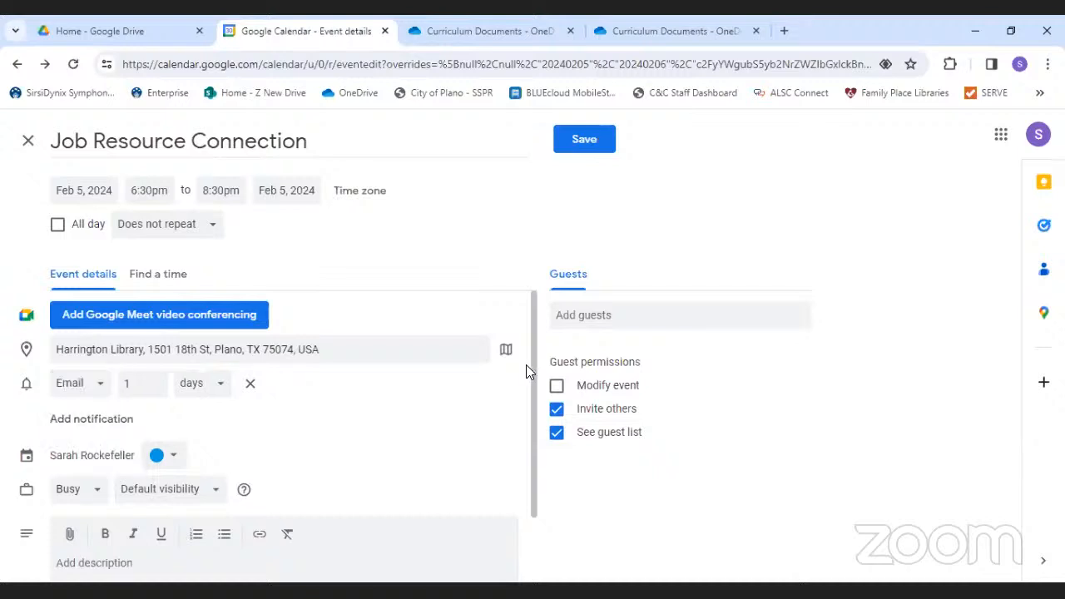
left_click_drag(532, 369, 537, 416)
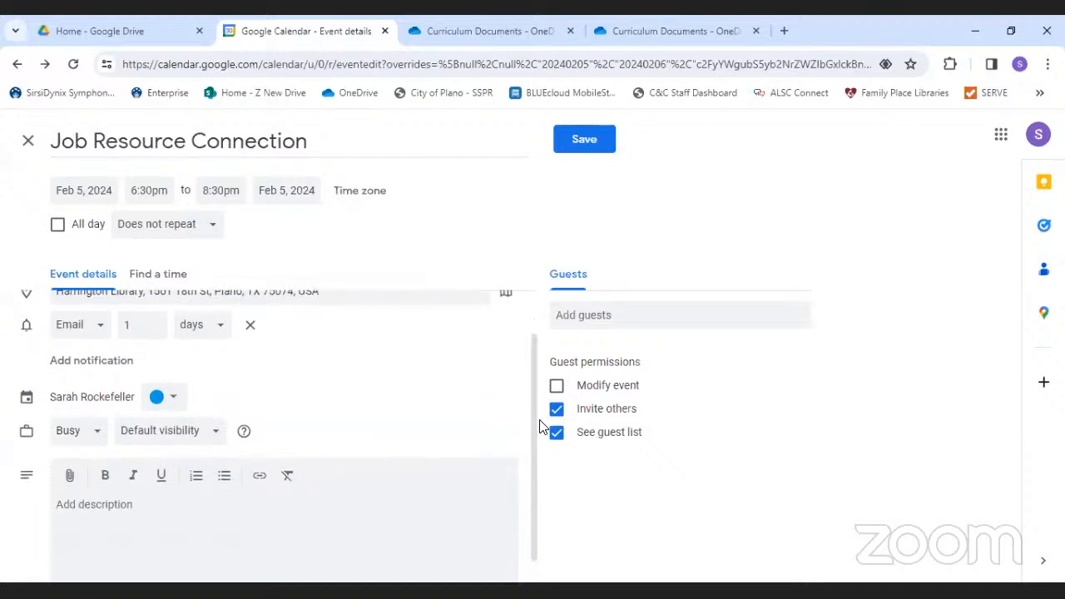
left_click_drag(538, 423, 371, 416)
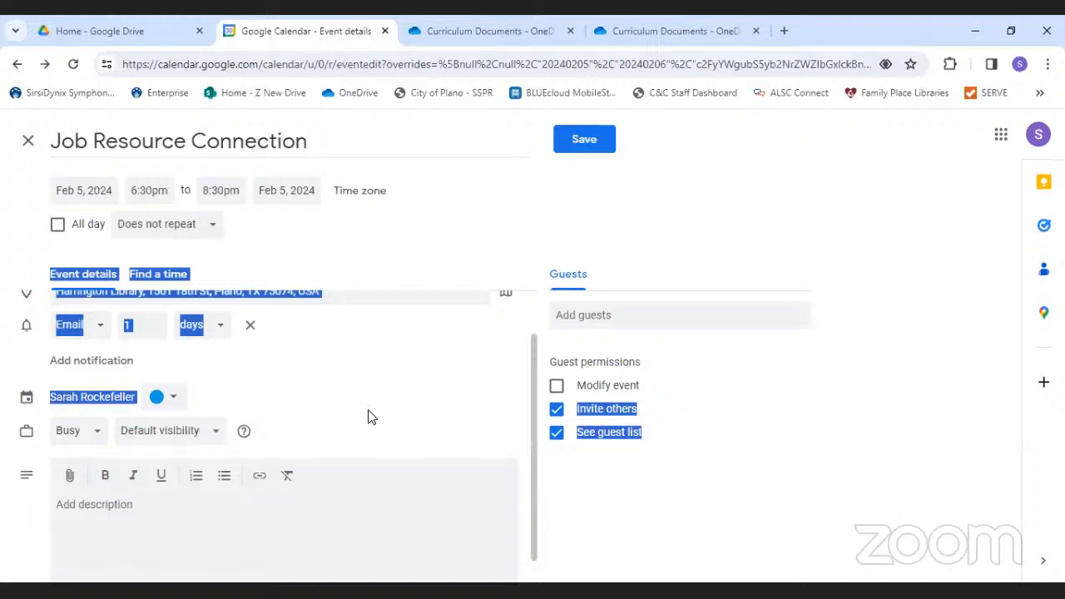
- Save Job Resource Connection, keeping its blue colour and Busy availability
left_click(371, 415)
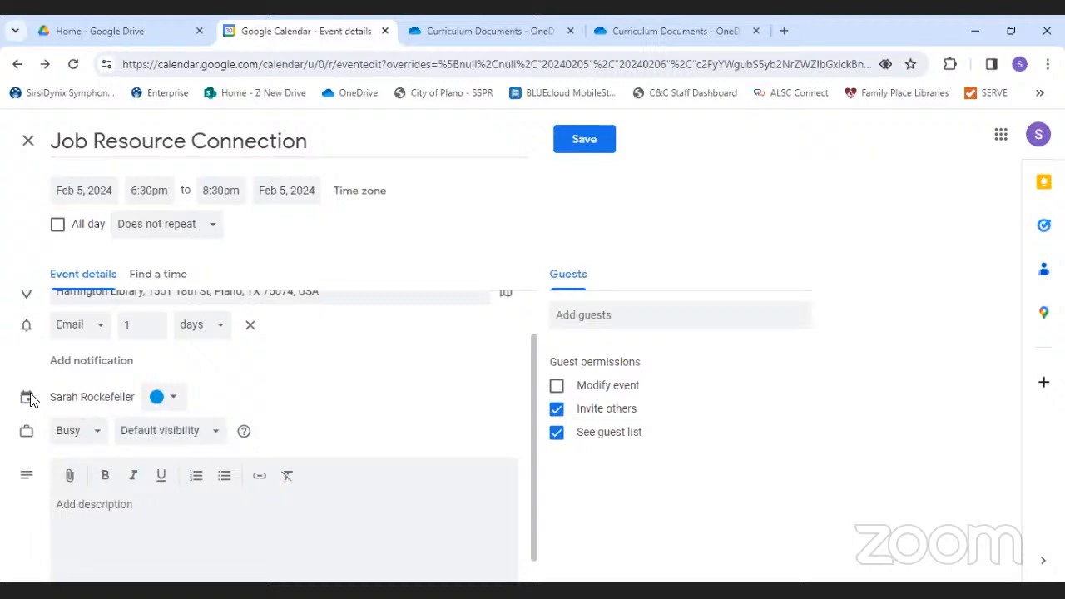
left_click(171, 398)
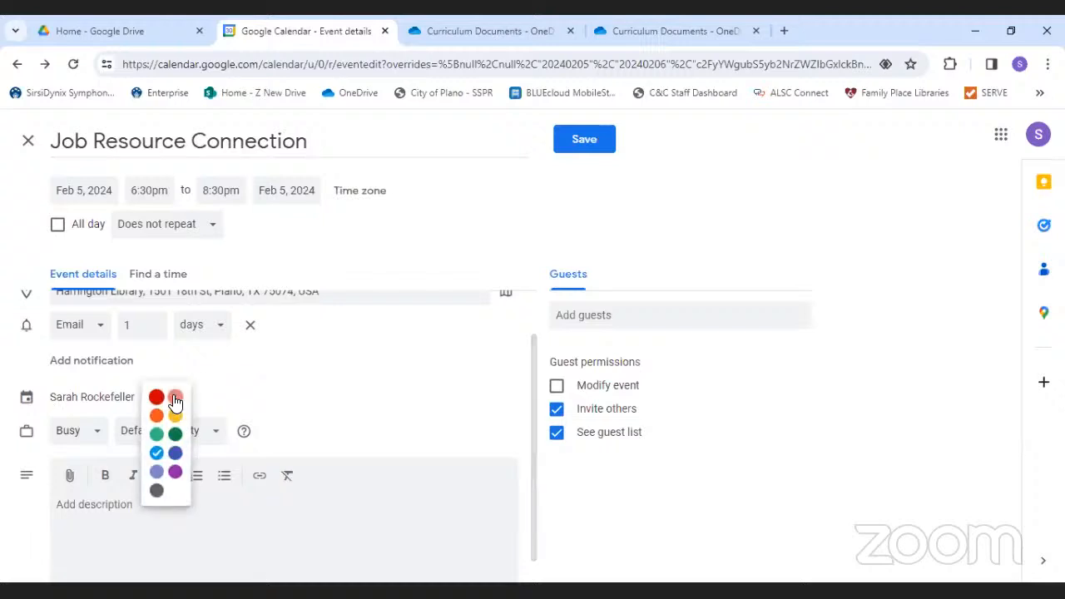
left_click(224, 394)
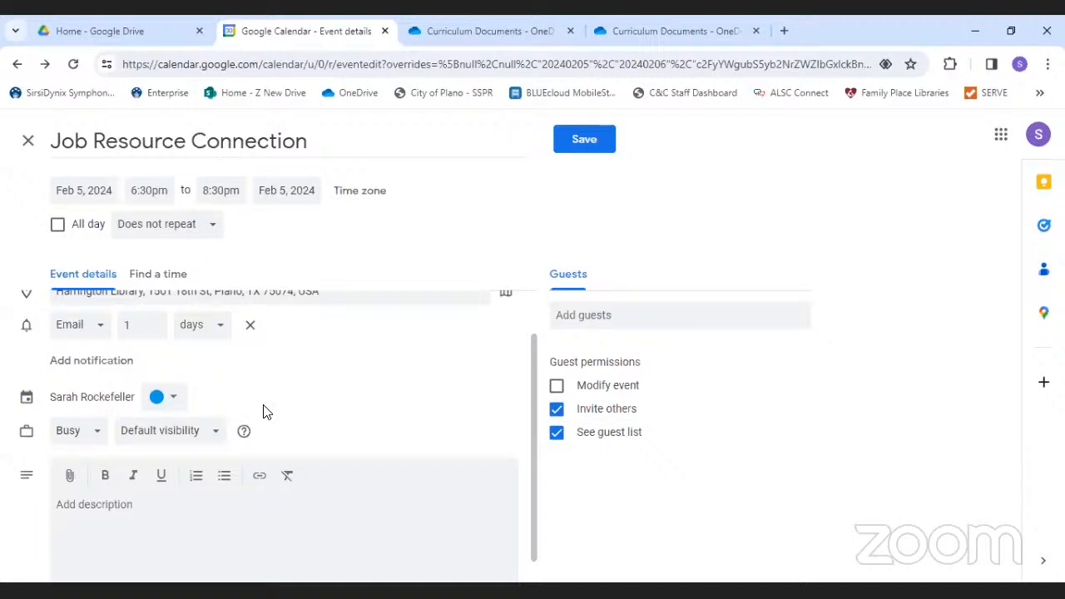
left_click(91, 431)
left_click(93, 434)
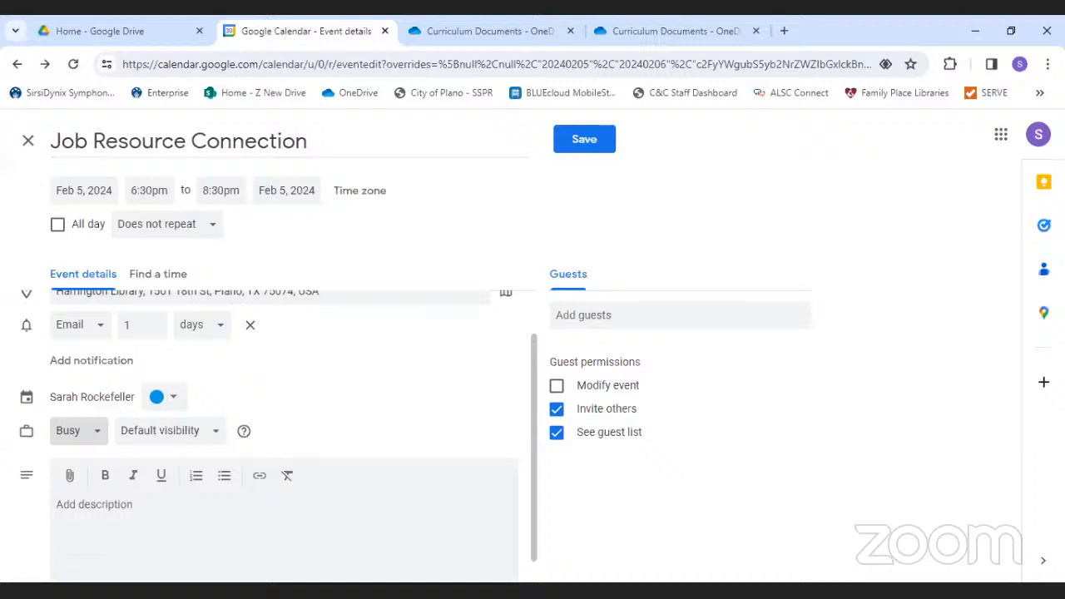
left_click(111, 517)
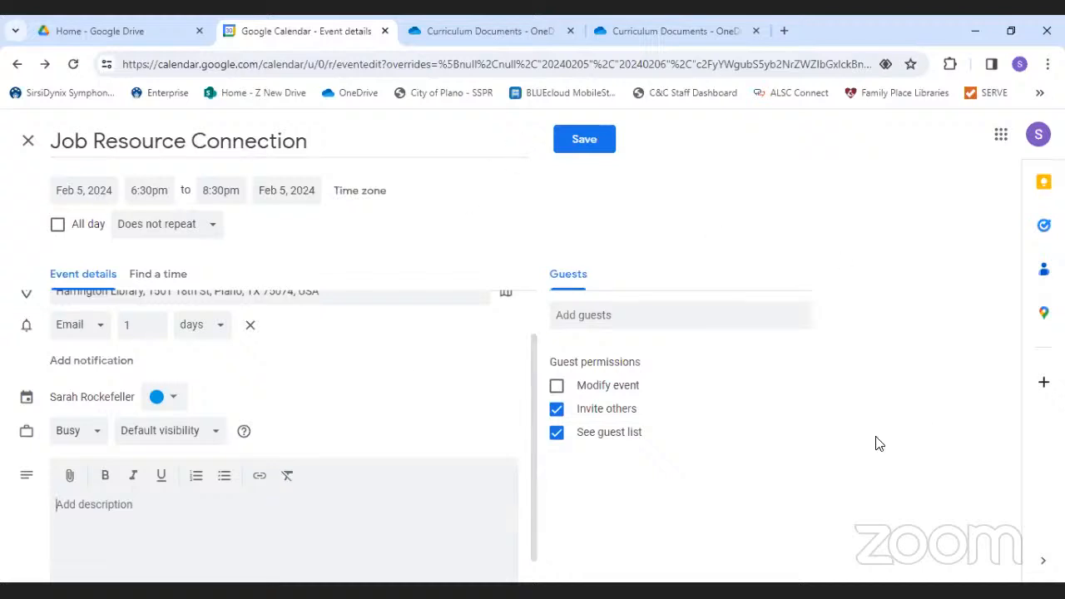
left_click(582, 140)
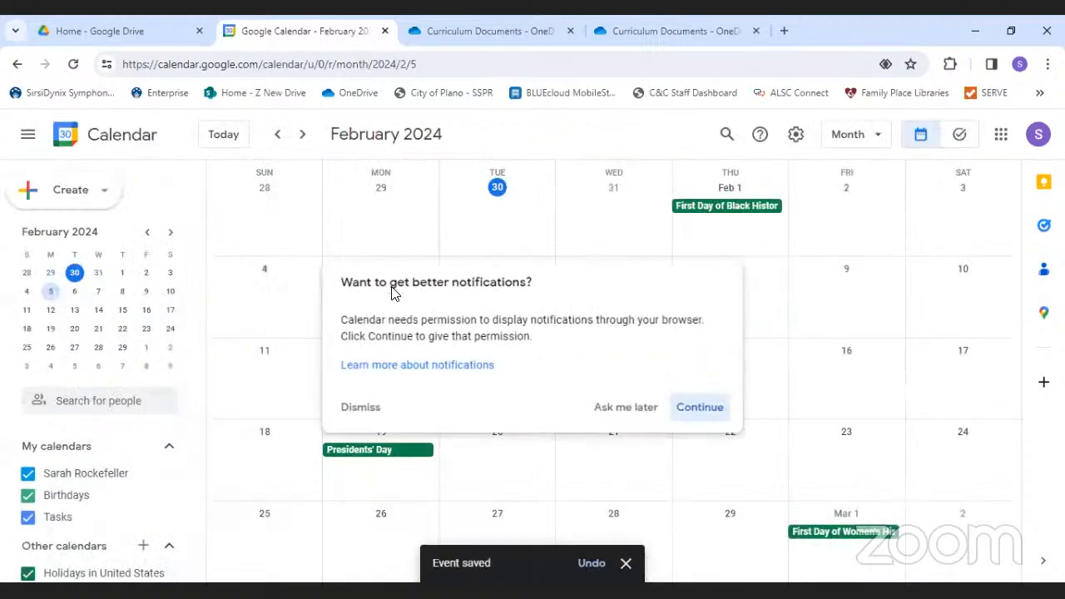
- Dismiss the notifications prompt and view February 5 as a single day, scrolled to the evening
left_click(622, 412)
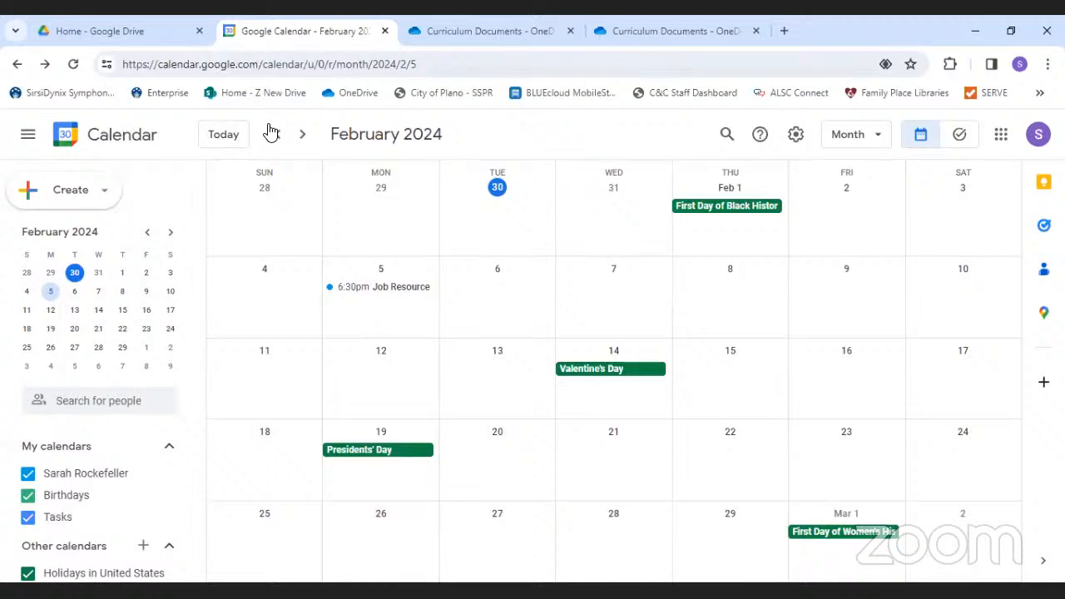
left_click(381, 276)
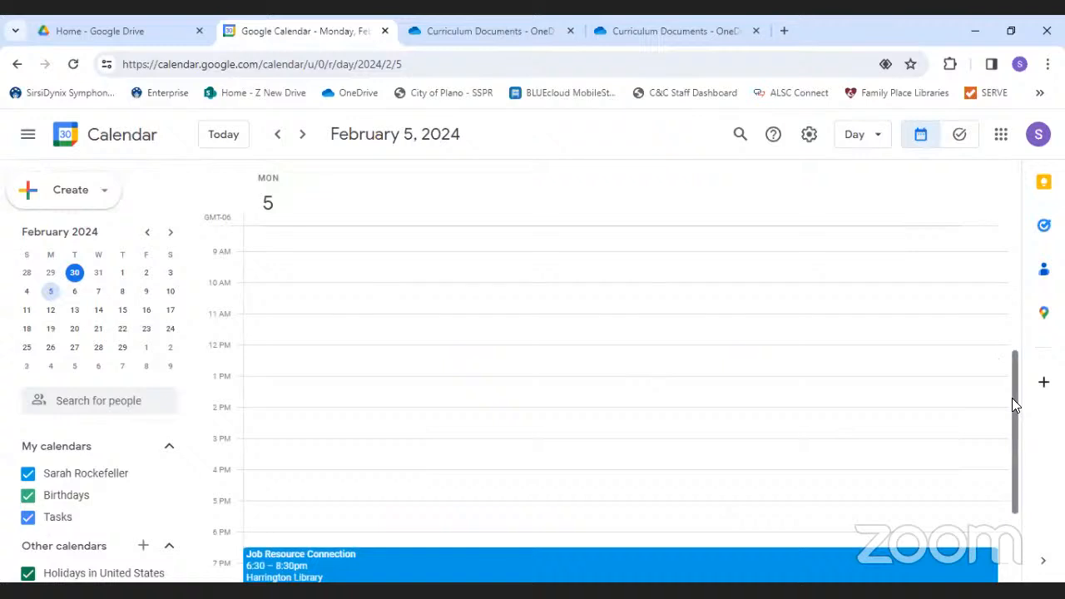
left_click_drag(1015, 406, 1024, 446)
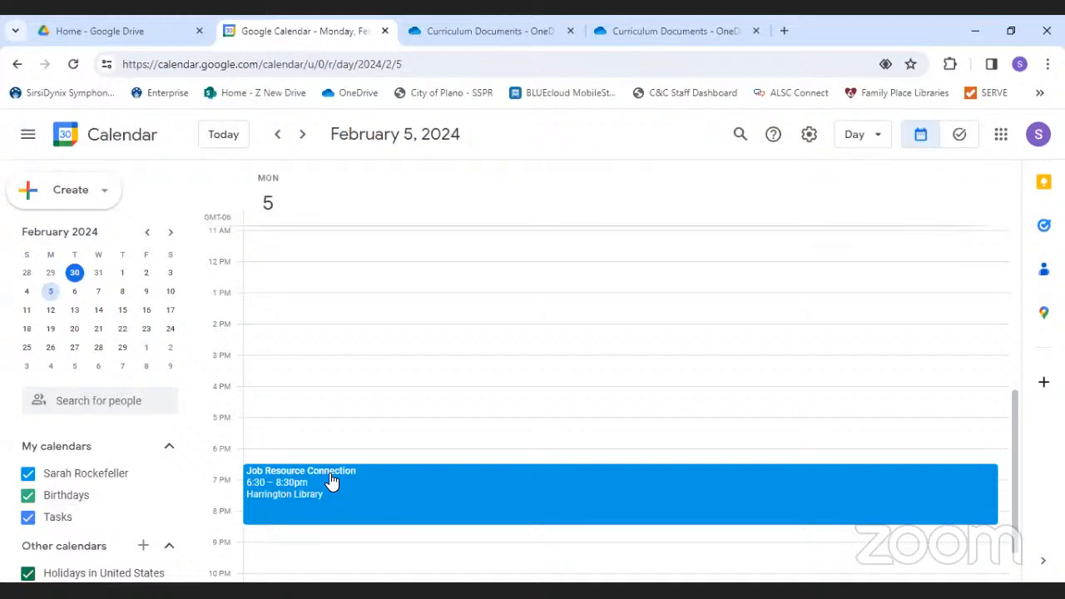
- Create a 'Job Interview' event on Sunday, March 17, 2024 starting at 2:00pm
left_click(84, 193)
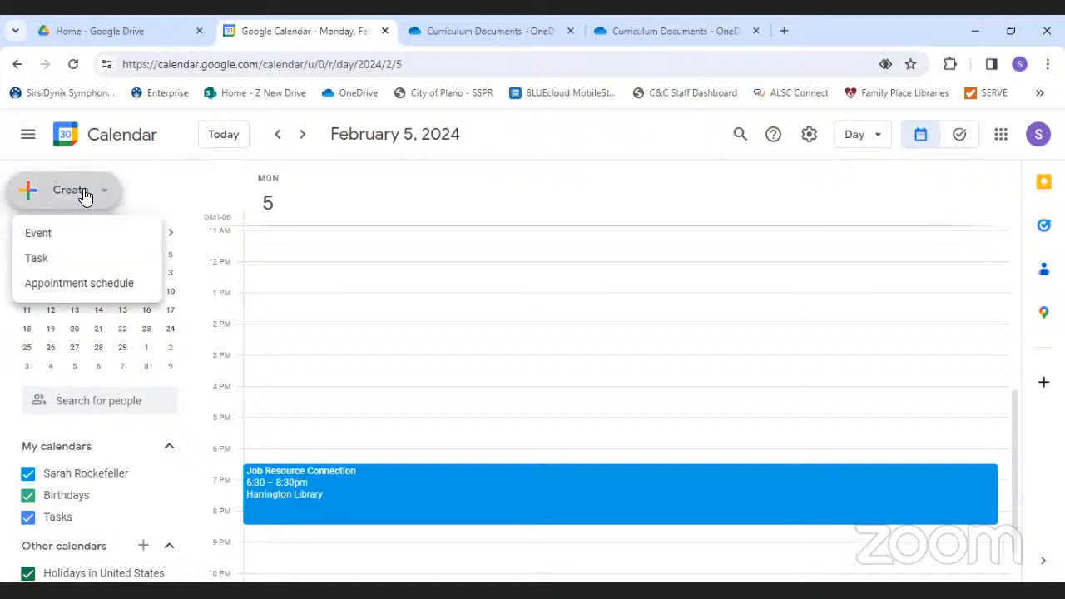
left_click(43, 236)
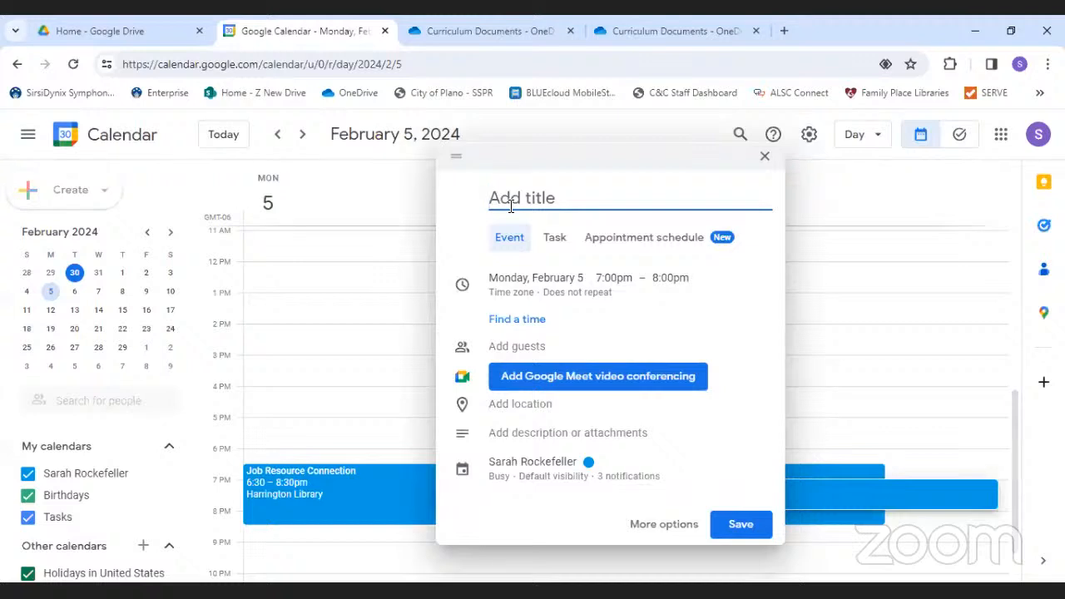
type("Job Interview")
left_click(549, 280)
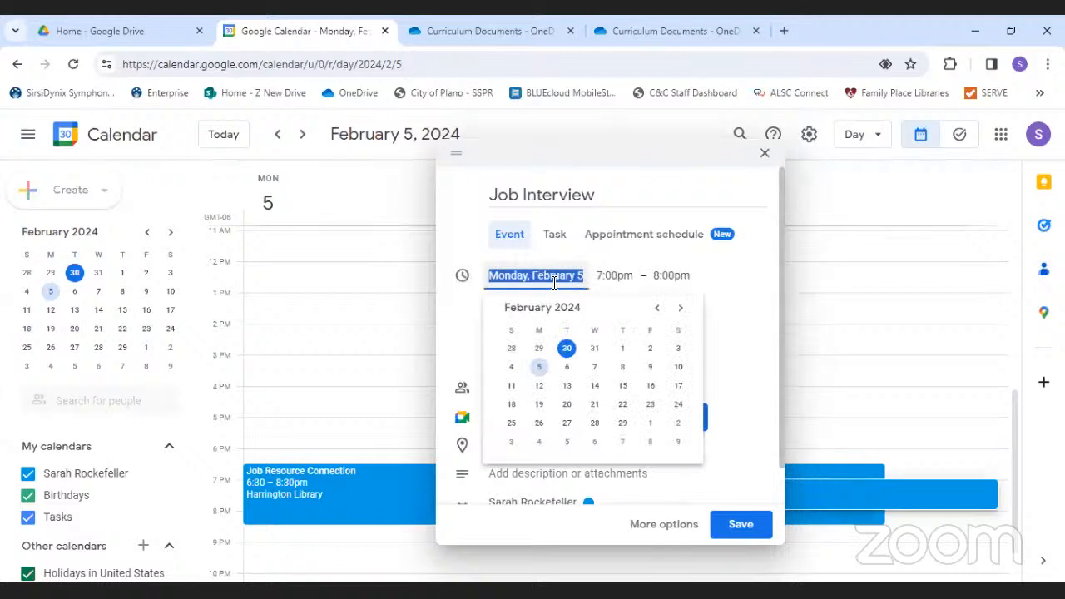
left_click(679, 308)
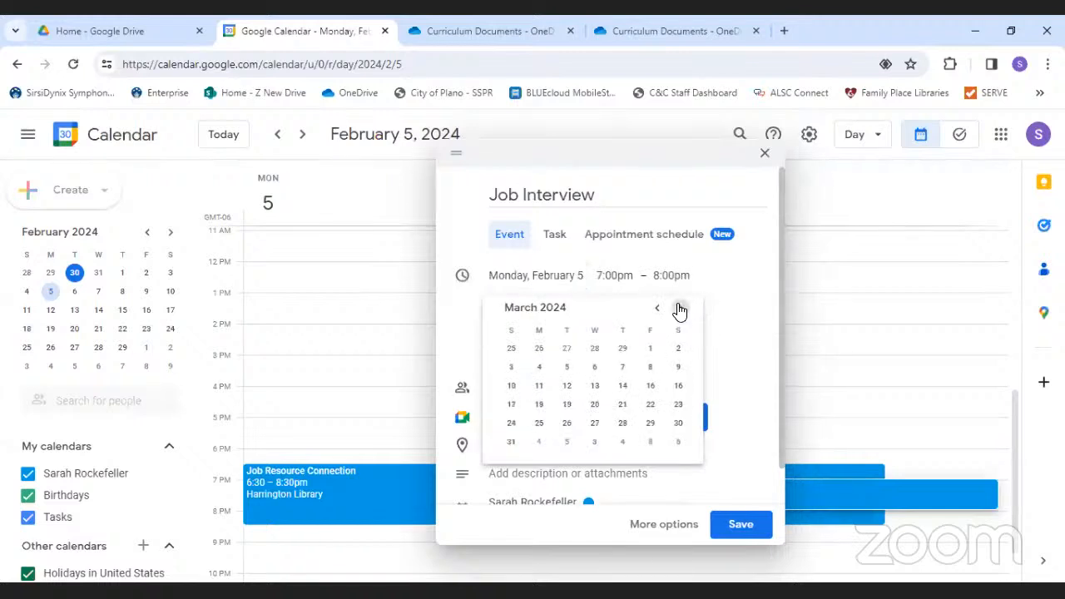
left_click(511, 405)
left_click(620, 277)
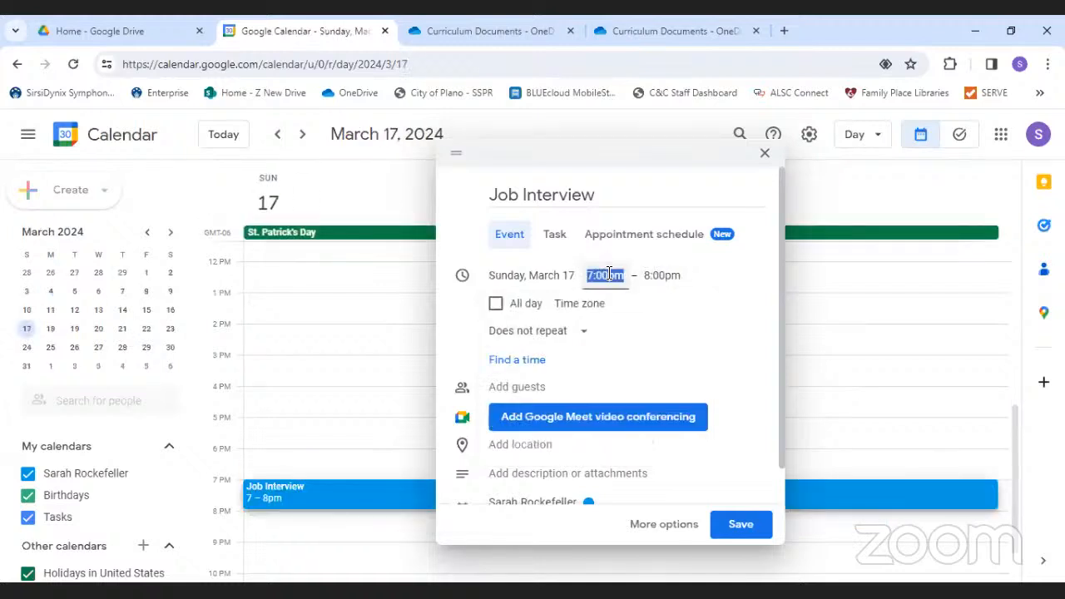
left_click_drag(724, 412, 725, 388)
left_click(632, 359)
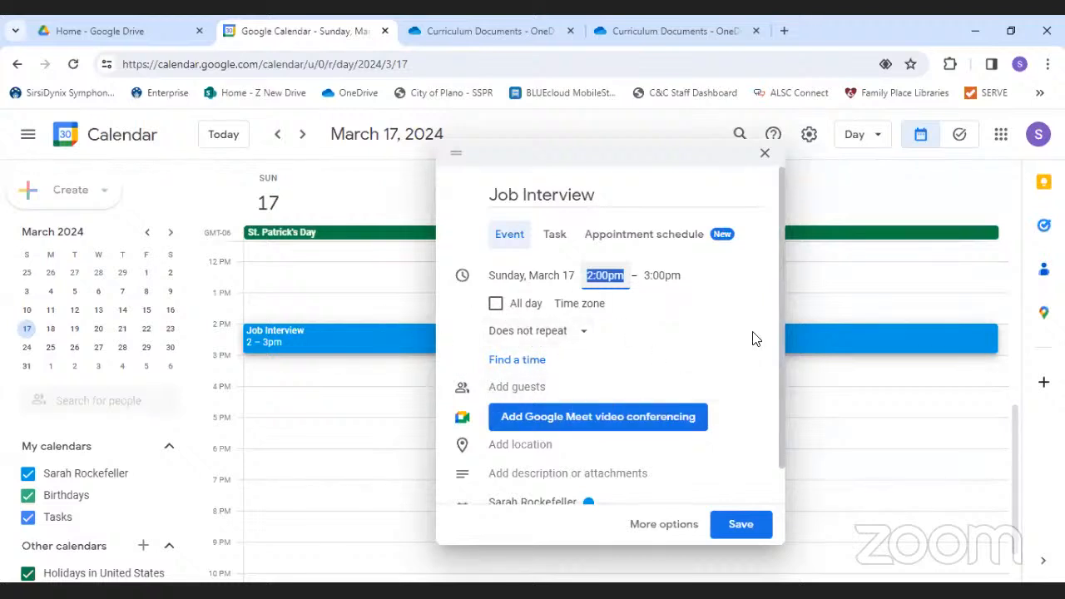
- Colour the Job Interview event Tomato red and save it
scroll(779, 333, "down", 1)
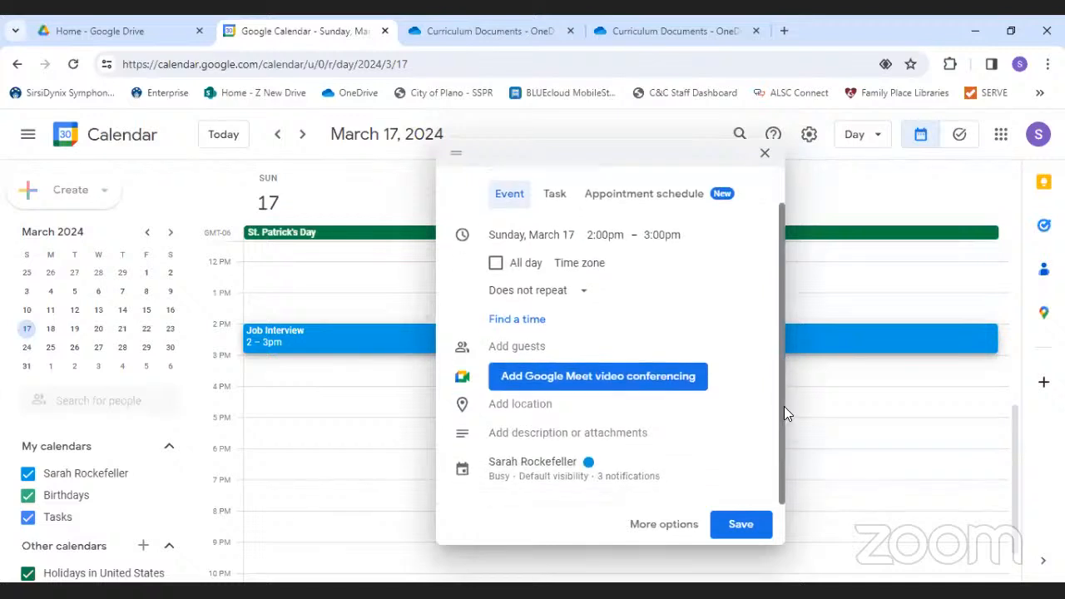
left_click(592, 473)
left_click(616, 333)
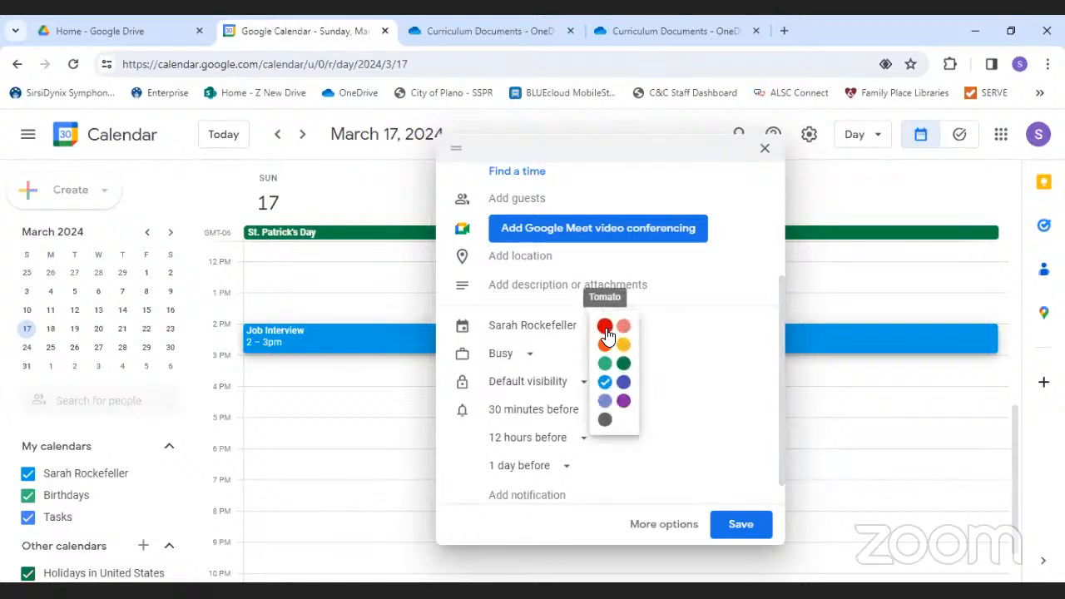
left_click(605, 326)
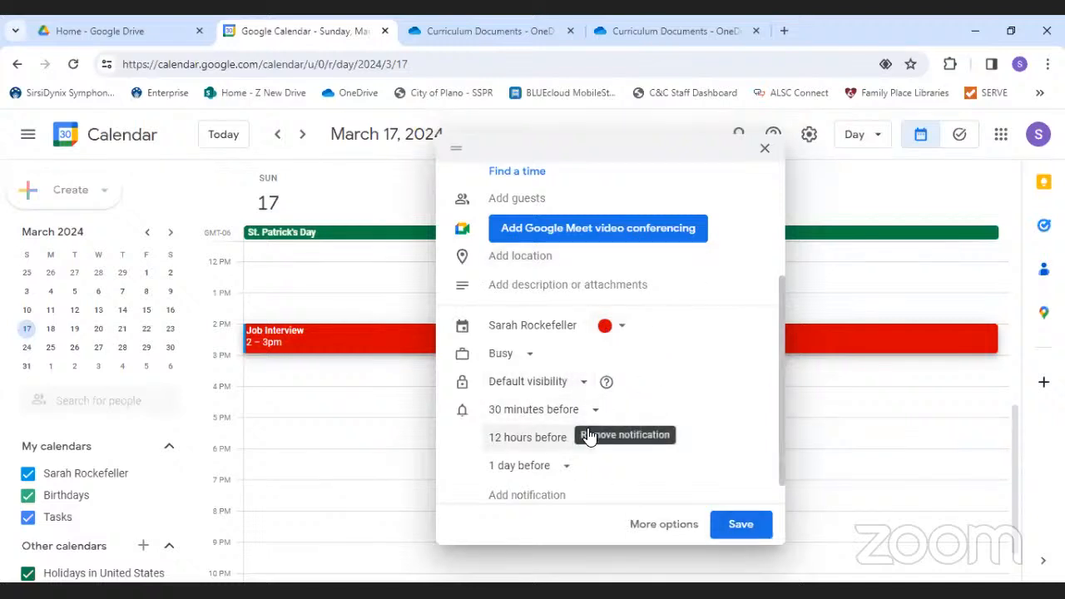
left_click(738, 527)
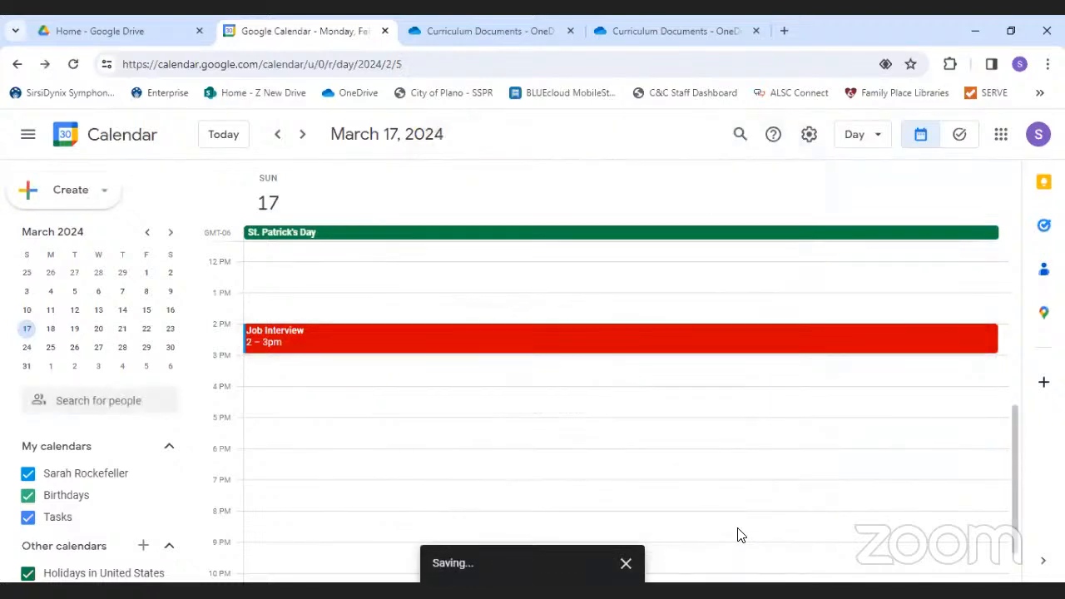
- Switch to Month view showing February 2024
left_click(863, 135)
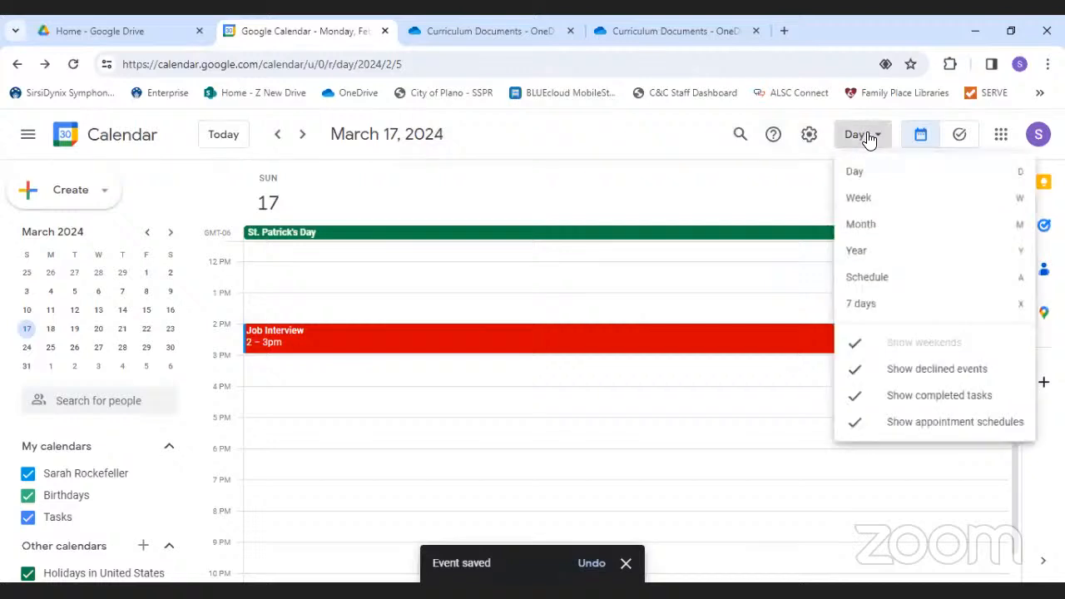
left_click(864, 229)
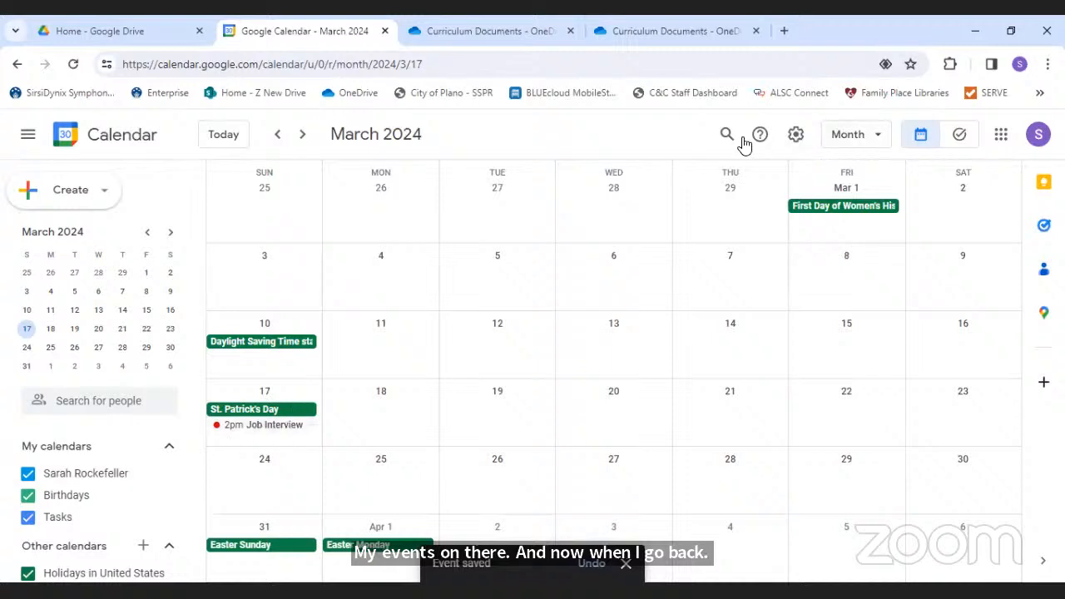
left_click(277, 136)
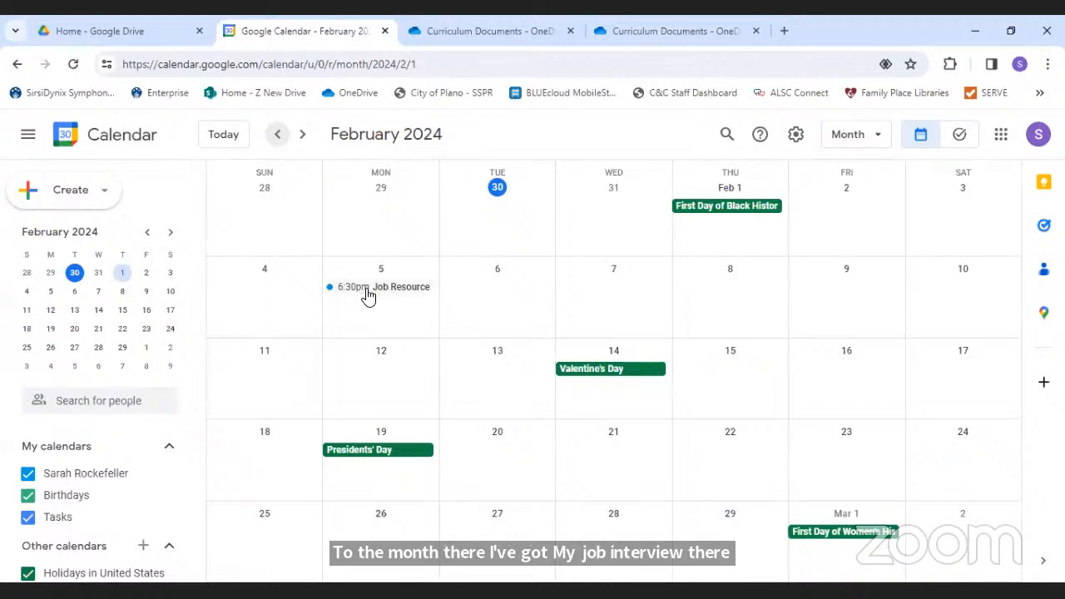
- Create an 'Interview Prep' event on Monday, February 5 starting at 4:30pm
left_click(101, 198)
left_click(81, 236)
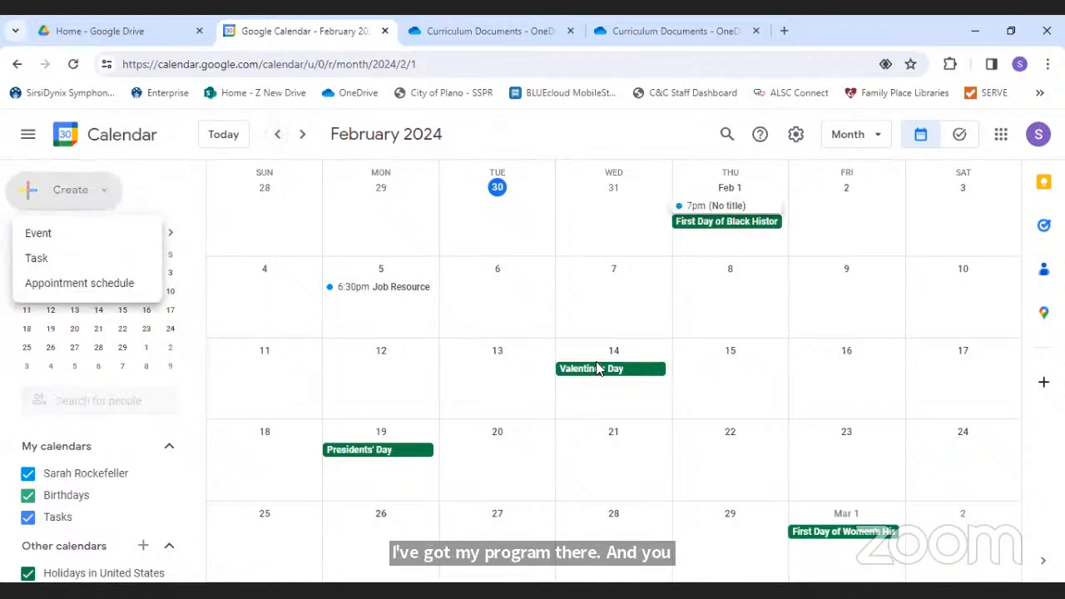
type("Interview Perp")
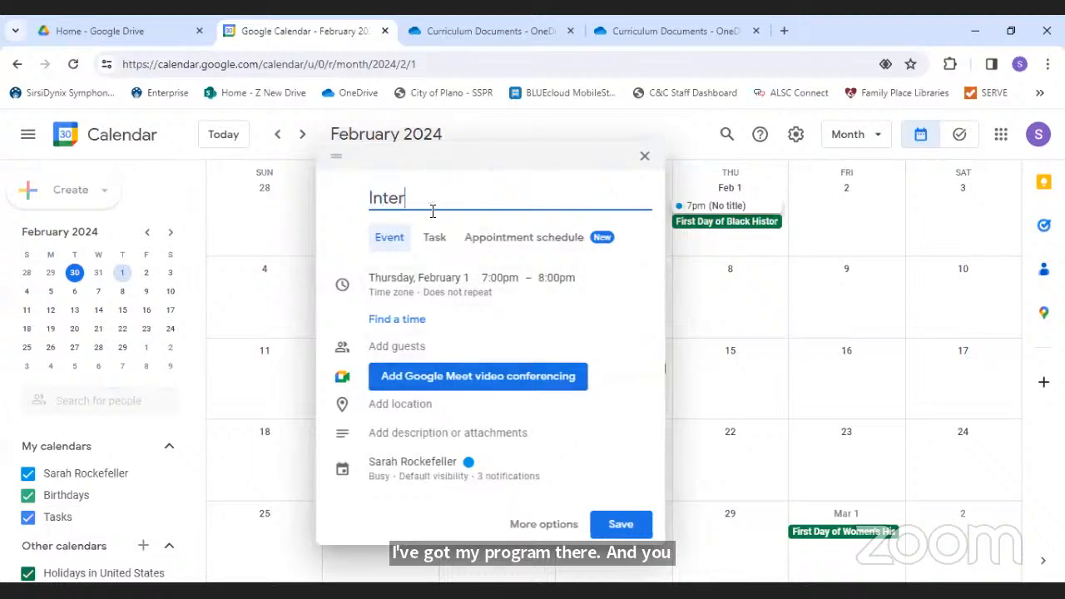
key("BackSpace")
key("BackSpace")
key("BackSpace")
type("rep")
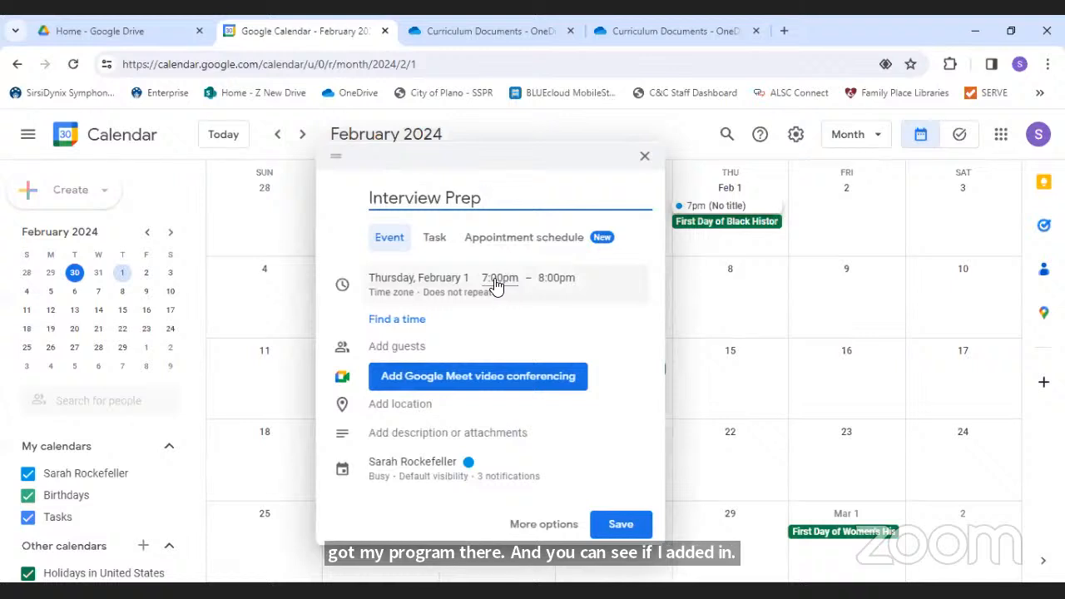
left_click(446, 277)
left_click(446, 276)
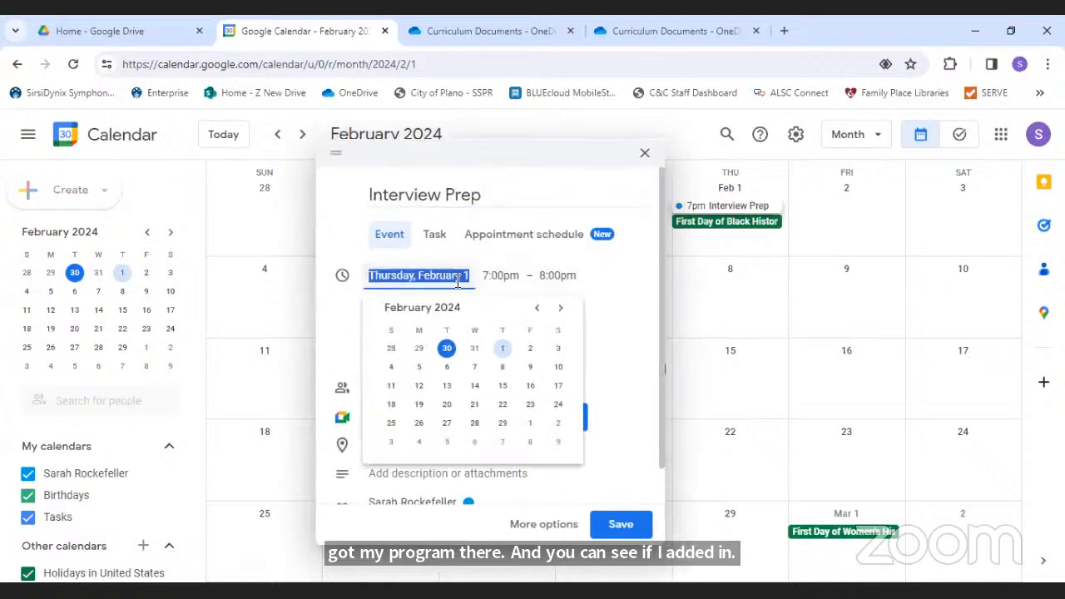
left_click(420, 368)
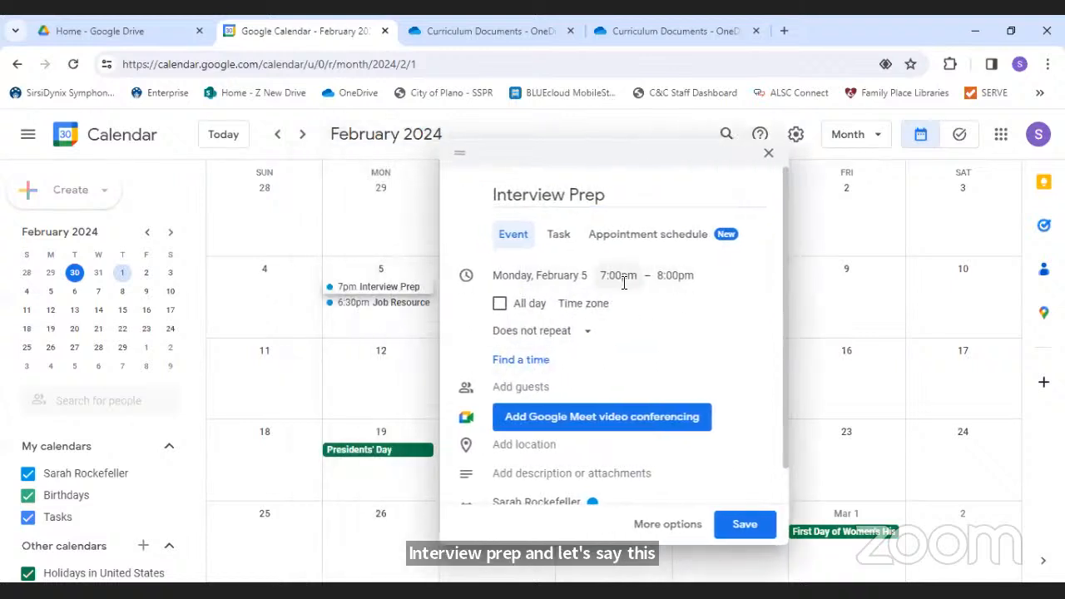
left_click(618, 275)
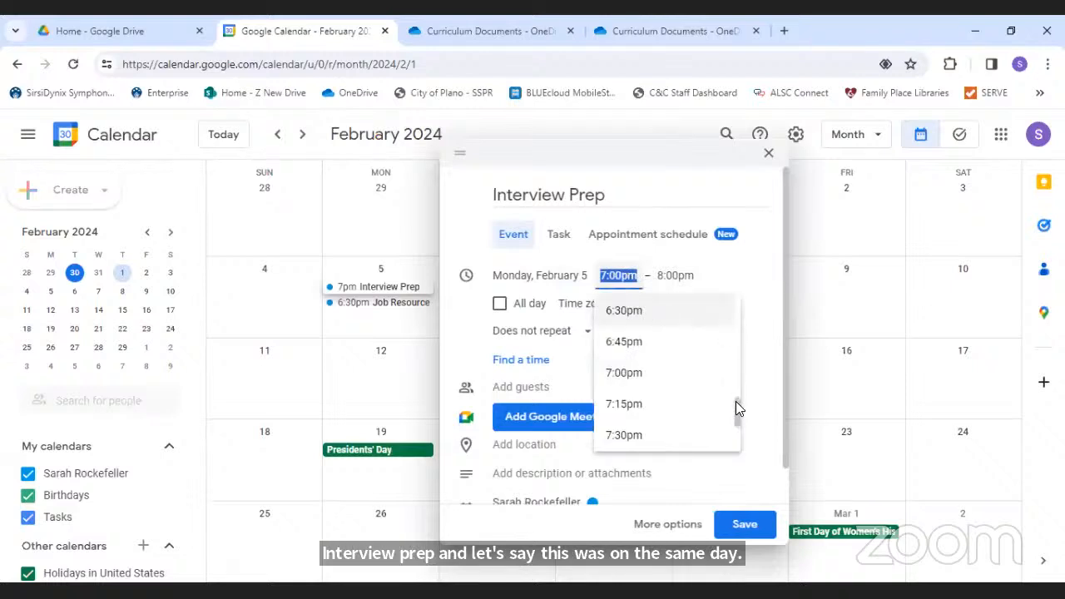
left_click_drag(735, 401, 735, 396)
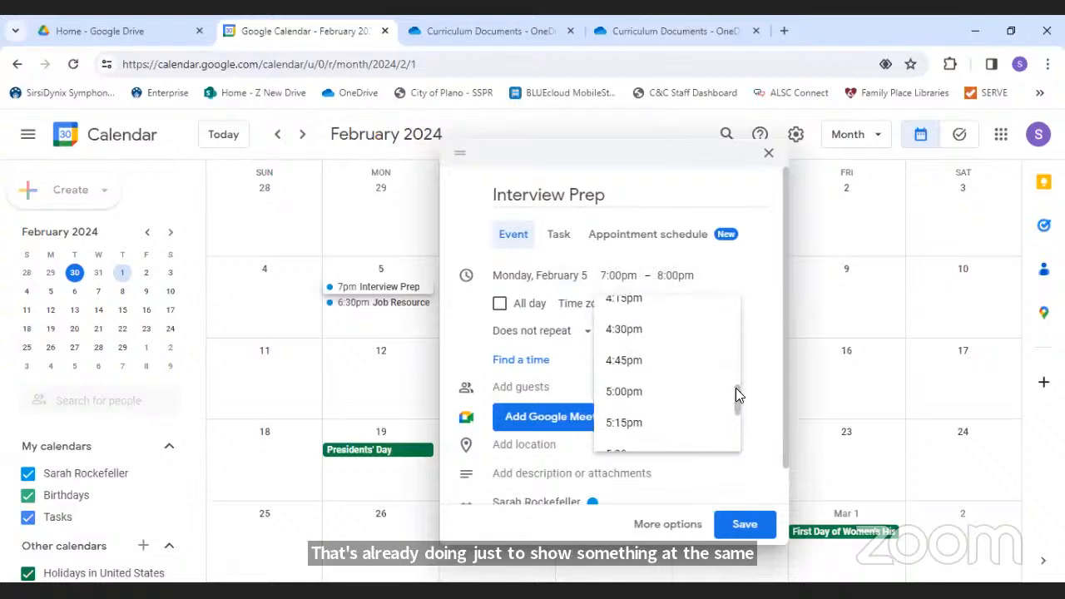
left_click(651, 337)
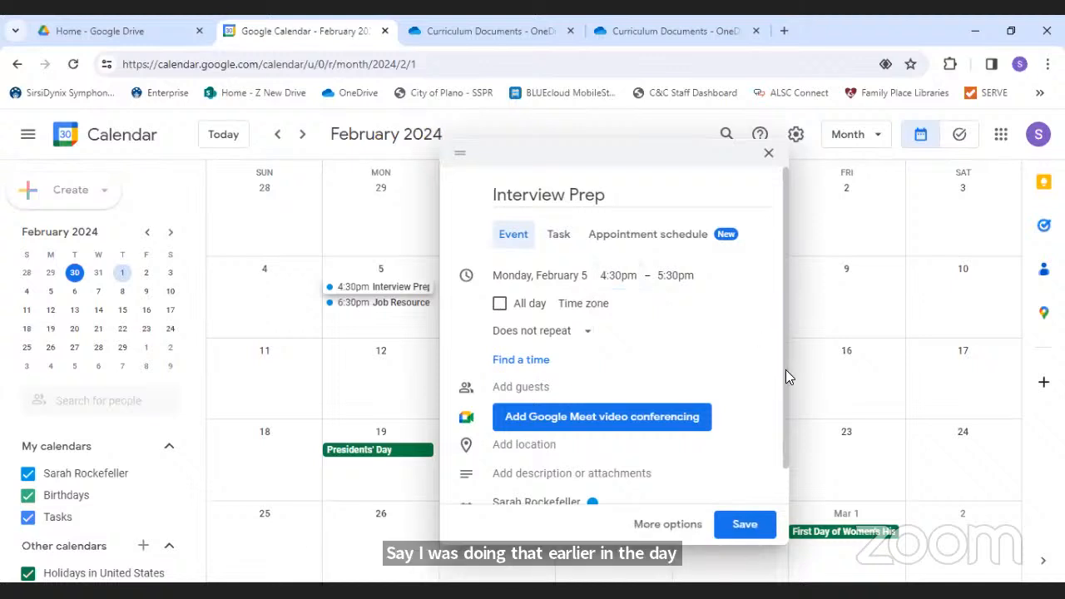
- Colour Interview Prep dark green, save it, and open February 5's day view
scroll(784, 366, "down", 1)
double_click(591, 466)
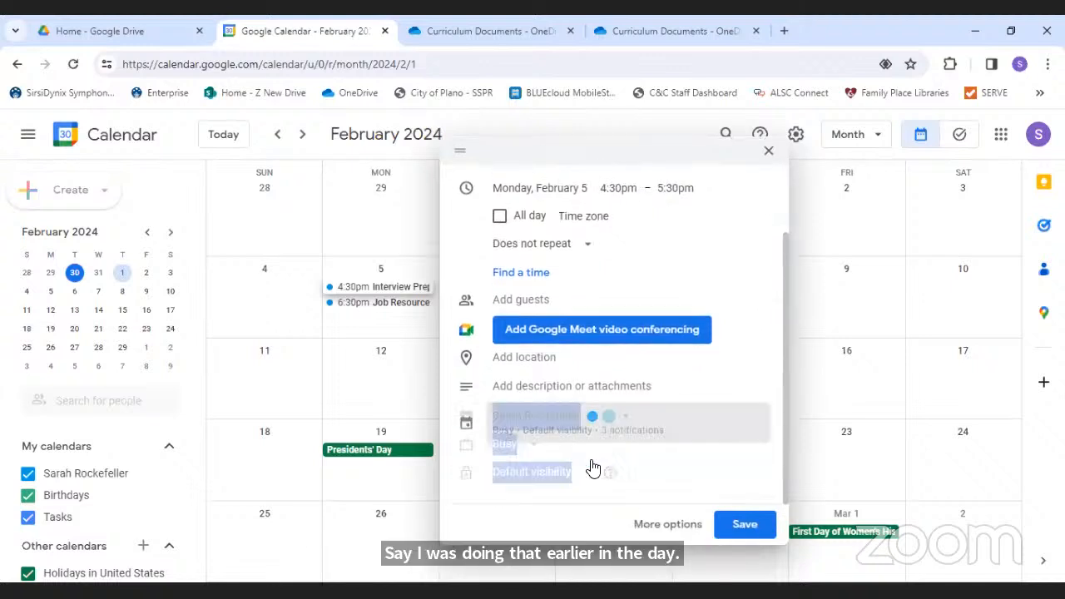
left_click(630, 330)
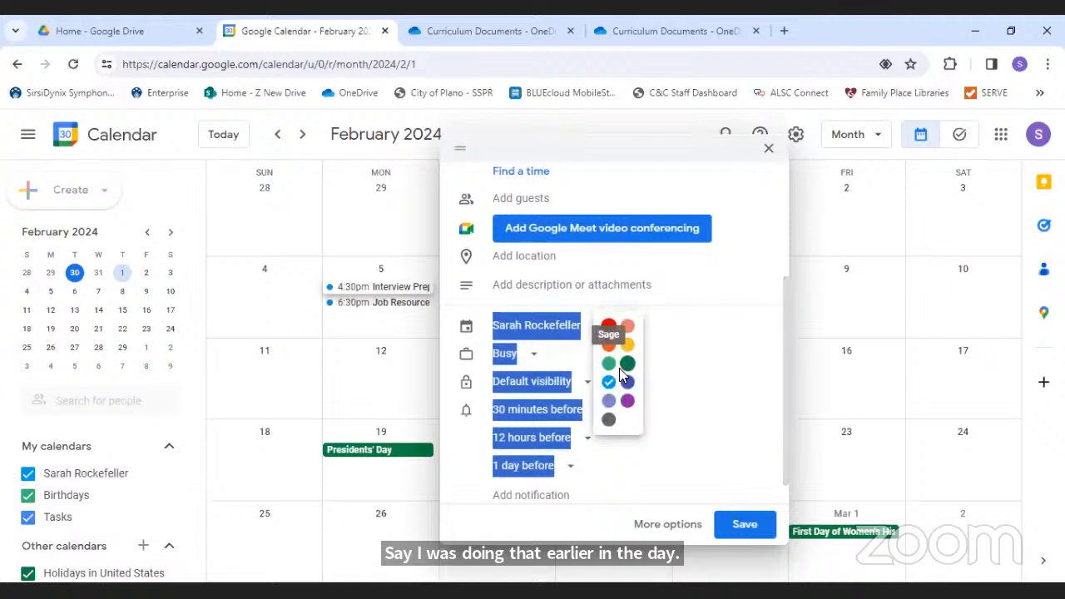
left_click(626, 363)
left_click(744, 524)
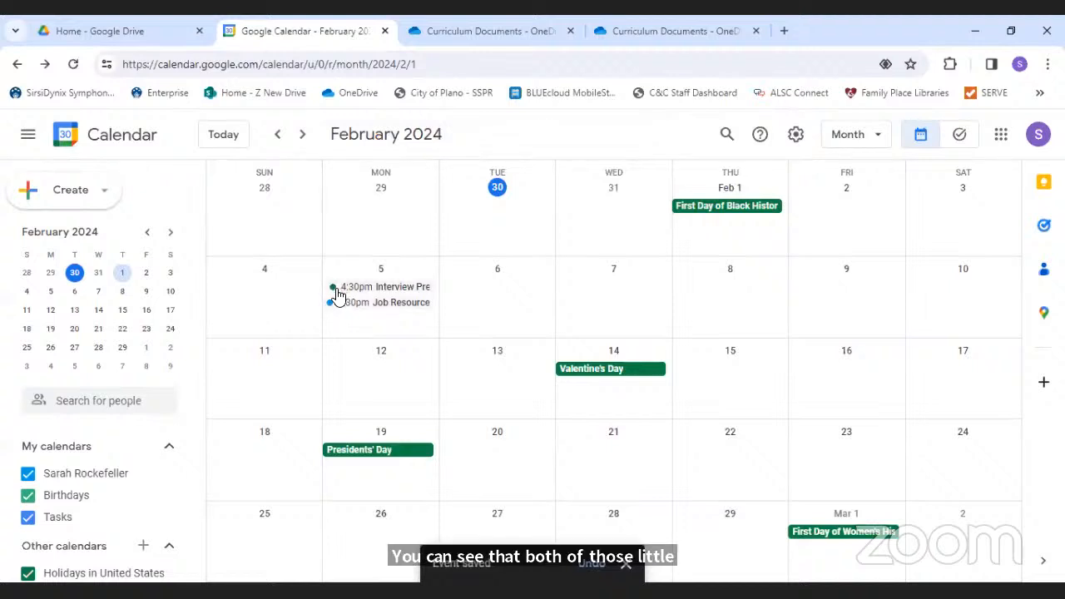
left_click(380, 271)
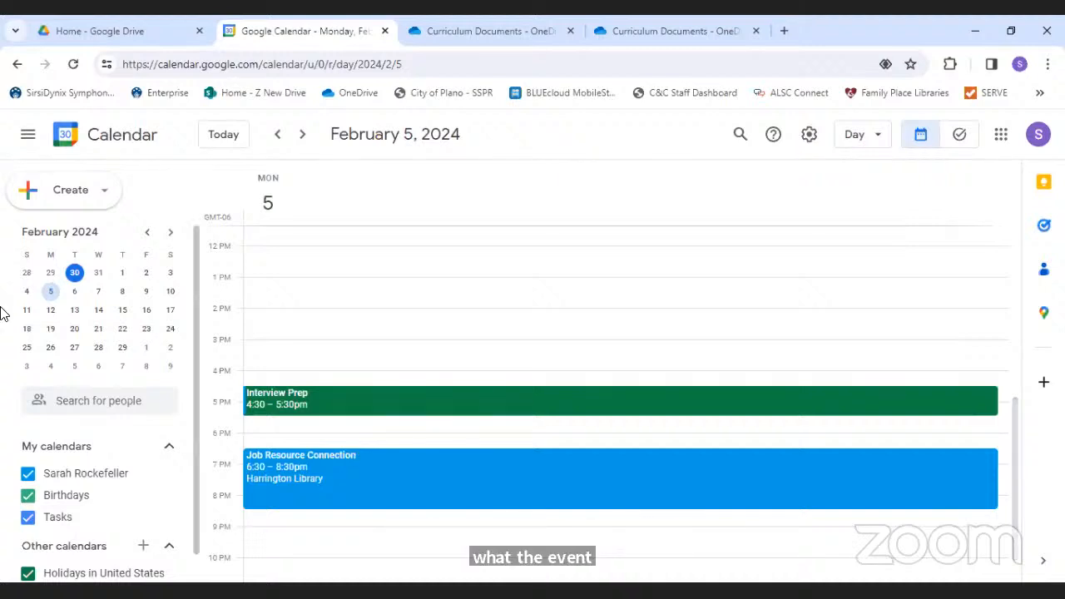
- Create a 'Job Search' event for February 5, 7:00–8:00pm, and open it in the full editor
left_click(87, 193)
left_click(100, 235)
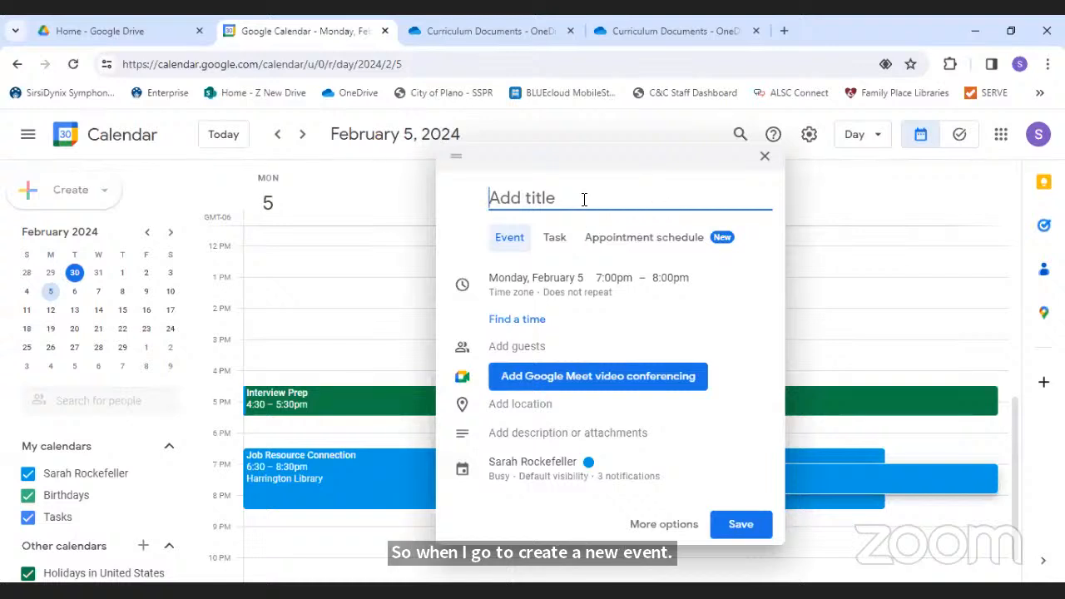
type("Job Search")
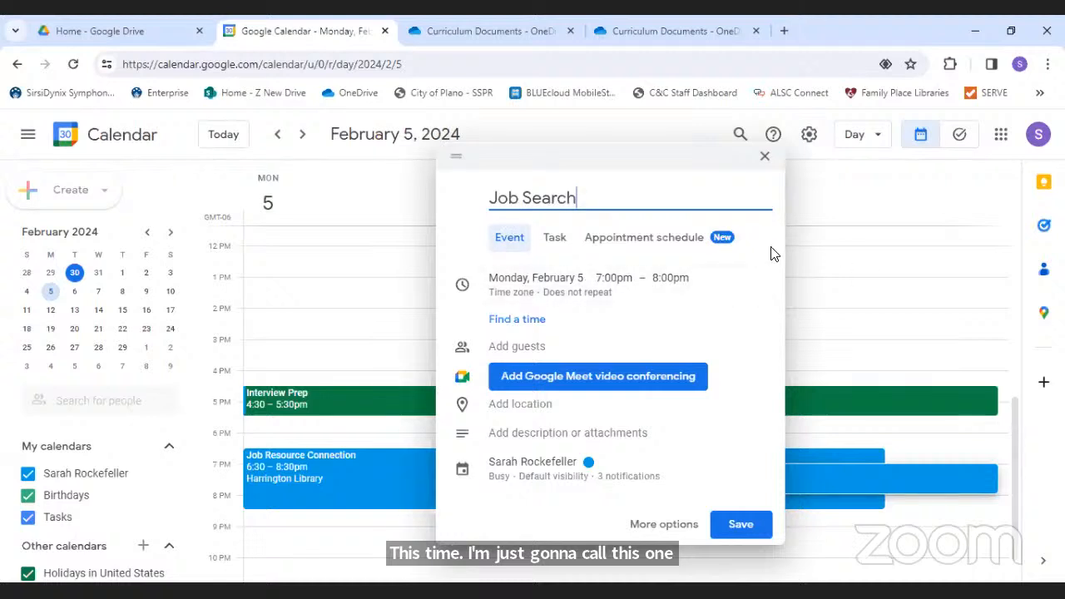
left_click(644, 522)
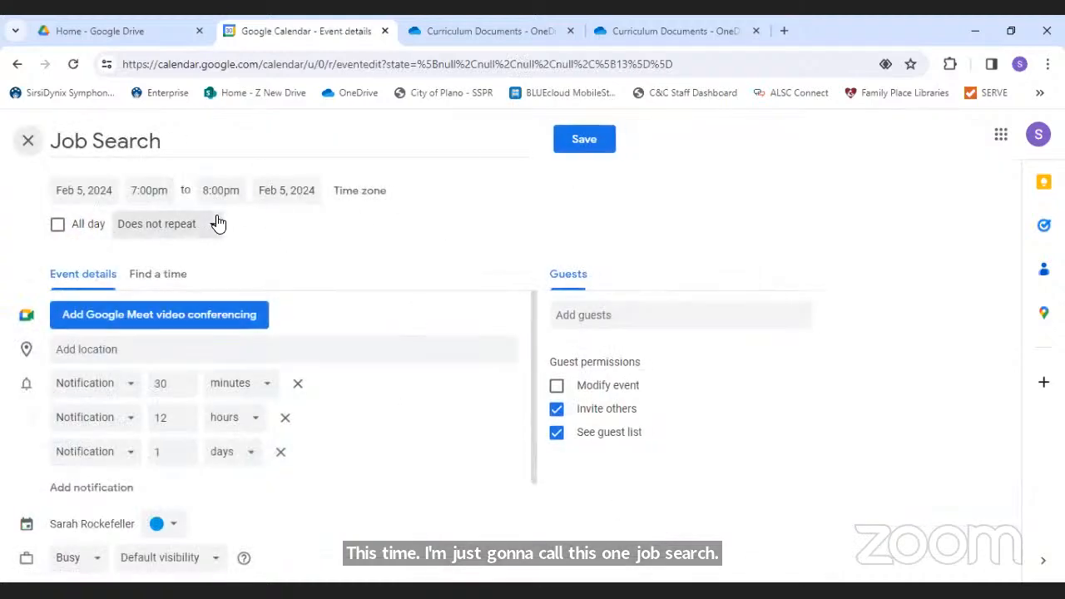
- Make Job Search repeat weekly on Monday
left_click(173, 229)
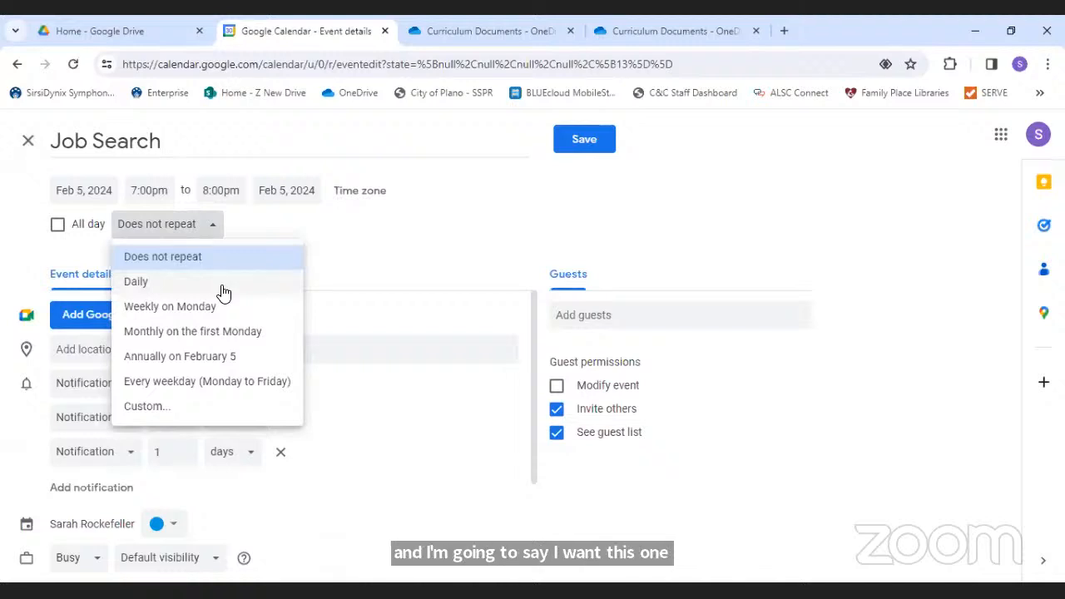
left_click(167, 308)
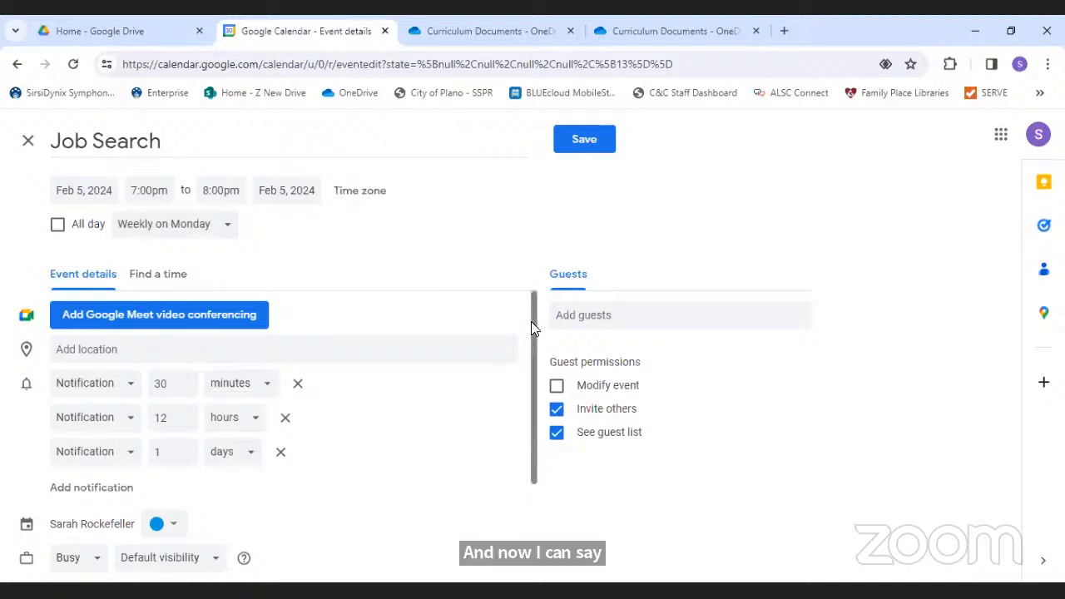
scroll(533, 330, "down", 1)
scroll(532, 328, "down", 1)
scroll(515, 326, "up", 2)
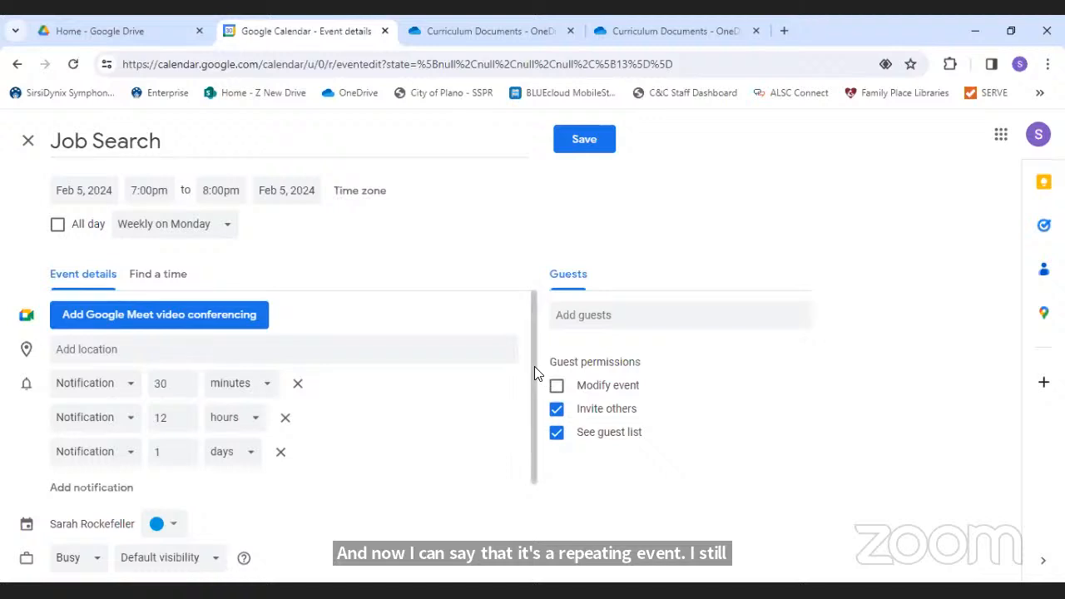
scroll(534, 399, "down", 2)
left_click_drag(533, 408, 528, 494)
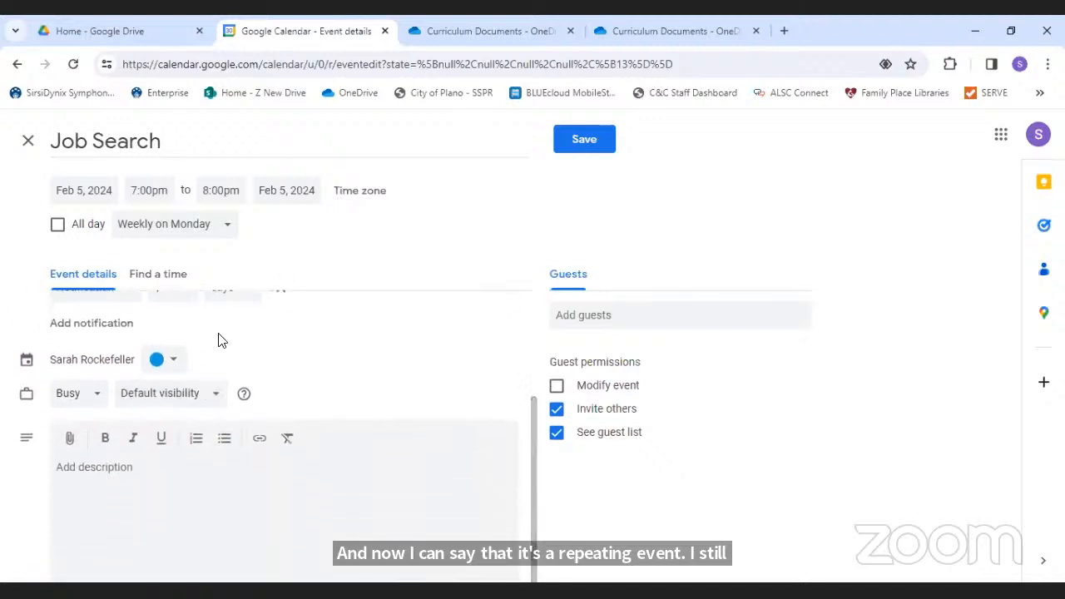
- Colour Job Search yellow and bring up the Custom recurrence settings
left_click(170, 361)
left_click(173, 378)
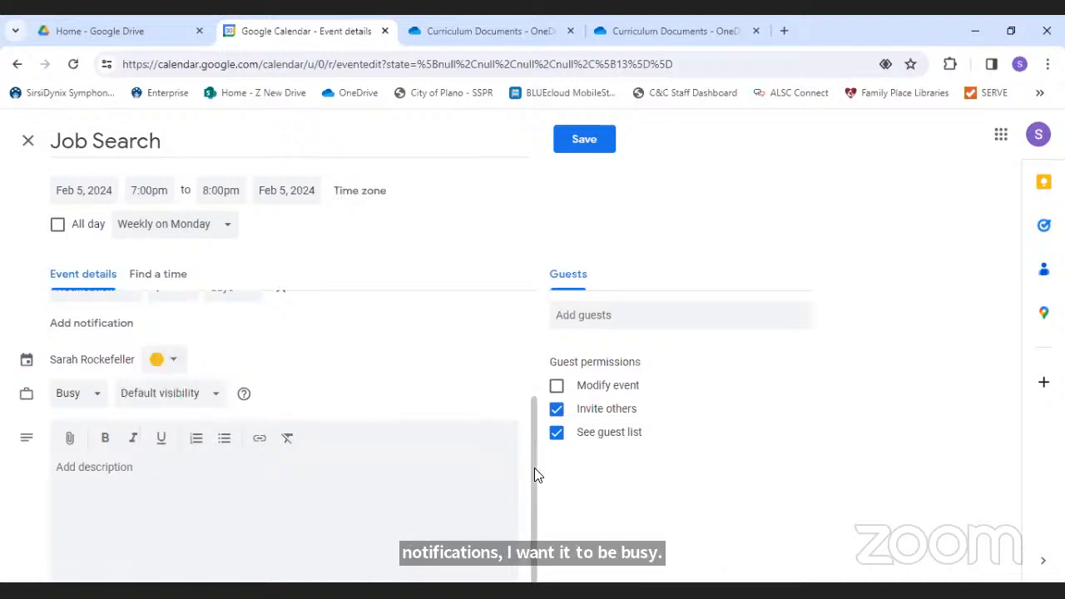
left_click_drag(534, 467, 532, 326)
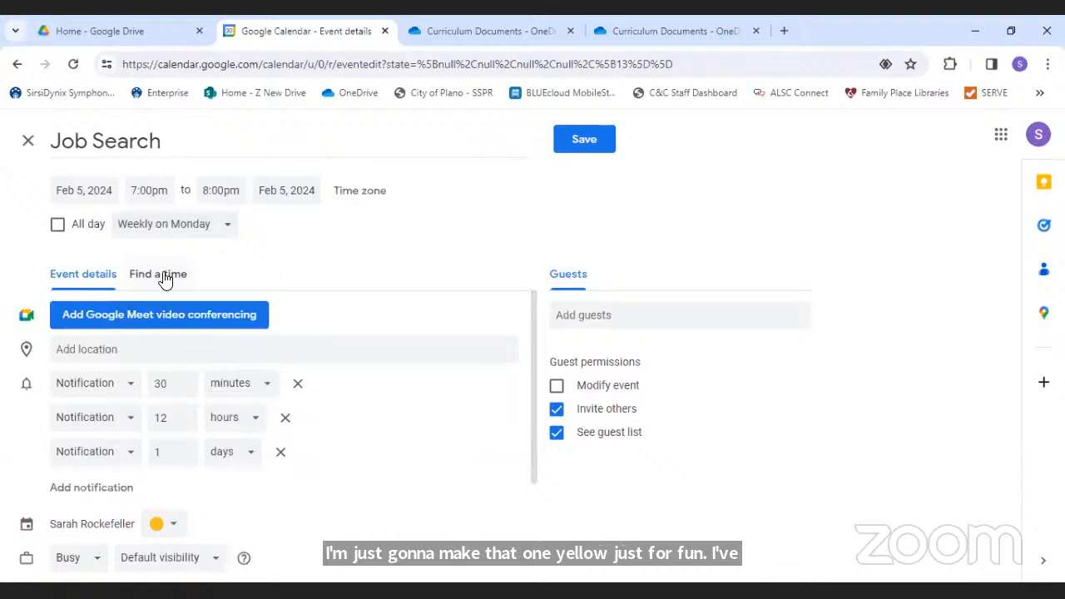
left_click(228, 228)
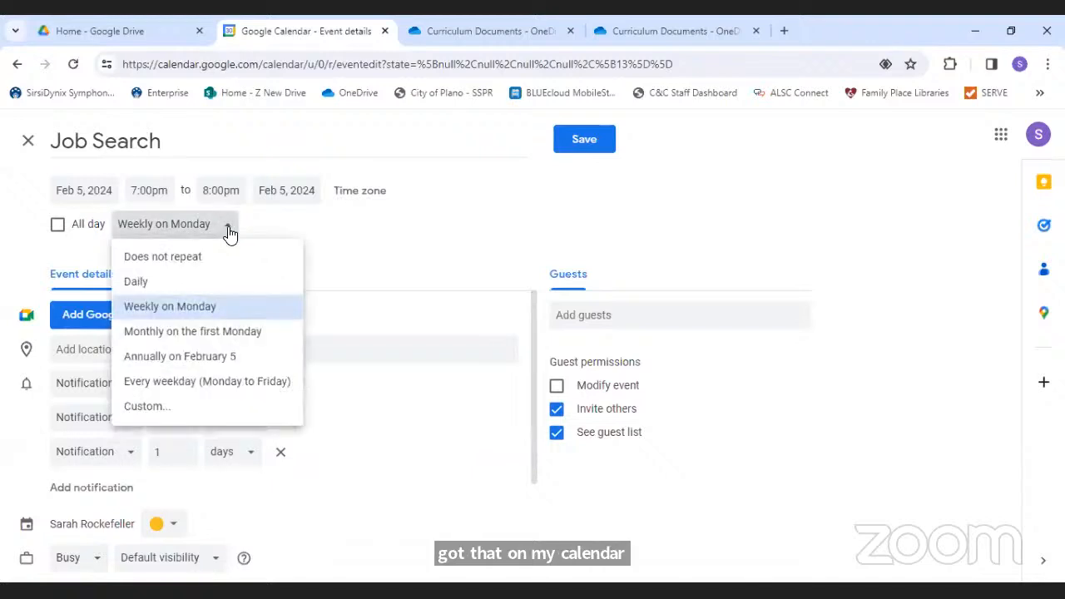
left_click(158, 407)
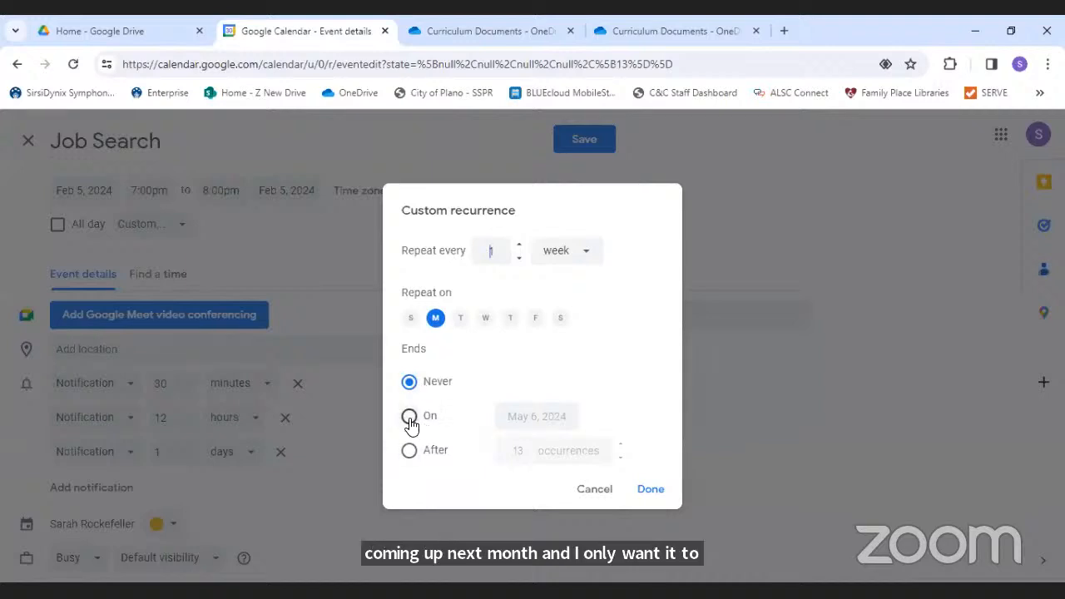
- Make the weekly Monday Job Search repeat end after 4 occurrences and confirm the custom schedule
left_click(409, 417)
left_click(553, 417)
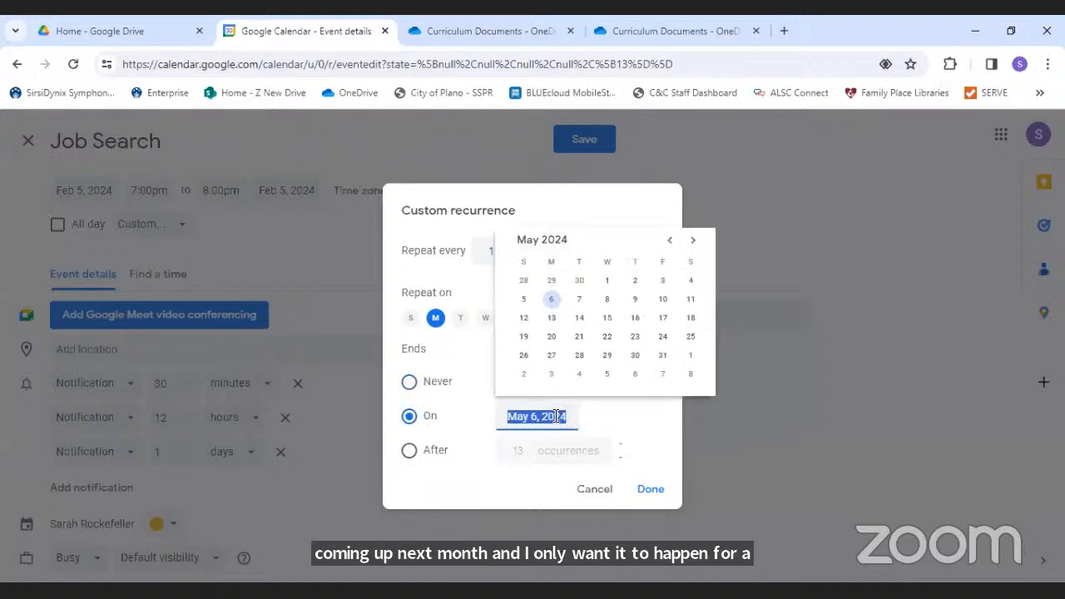
left_click(607, 283)
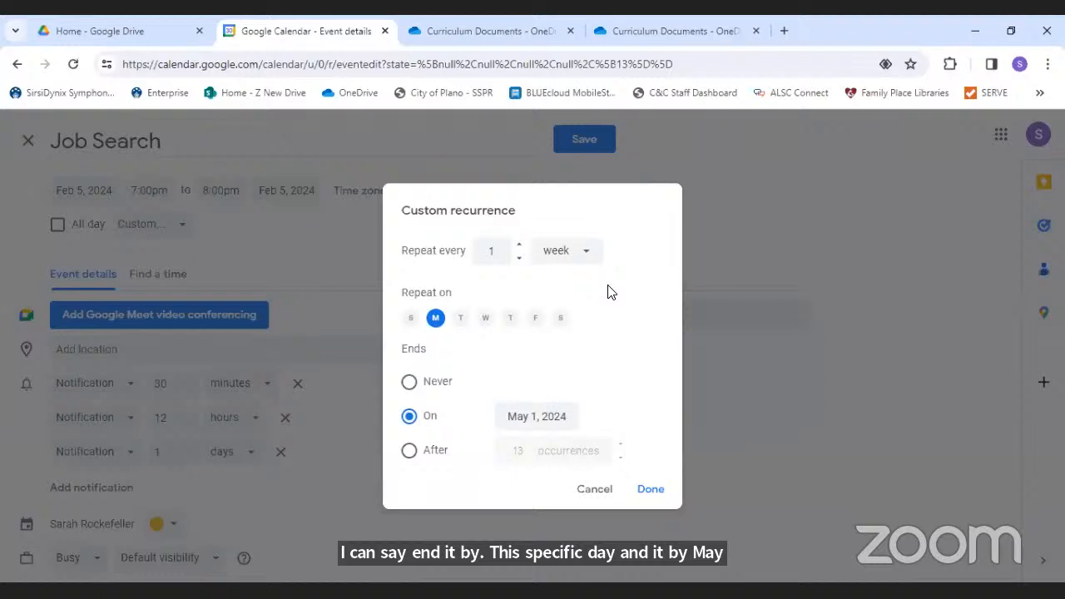
left_click(408, 450)
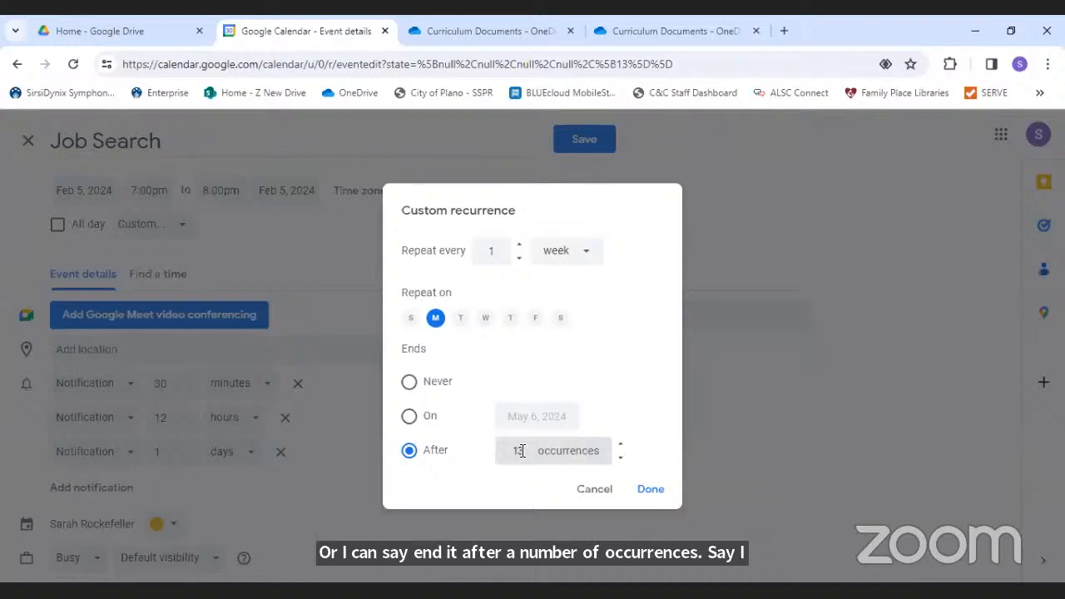
left_click_drag(522, 451, 489, 454)
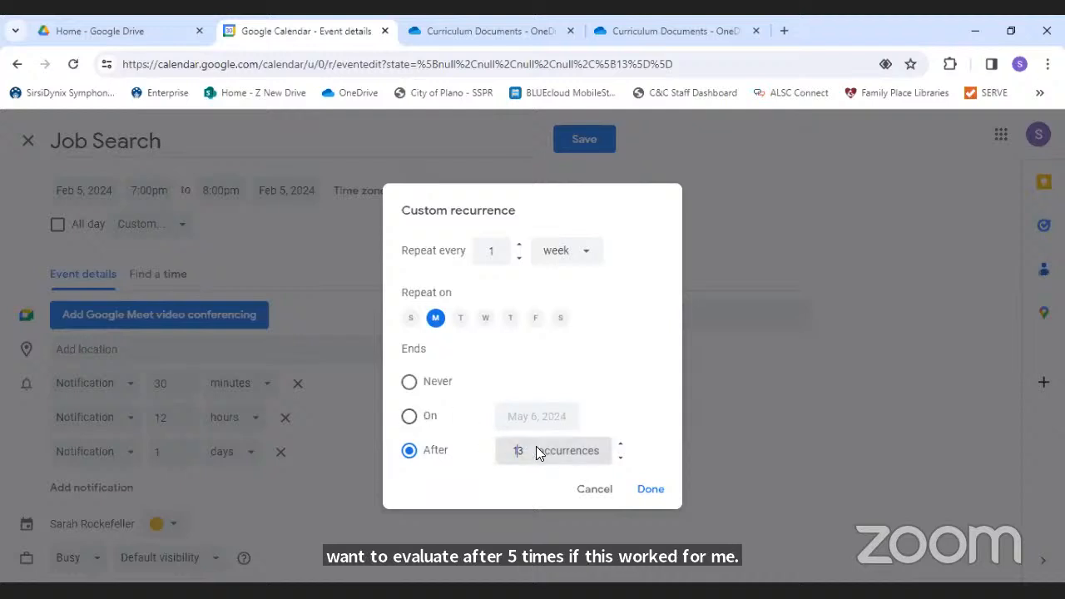
left_click_drag(524, 450, 509, 455)
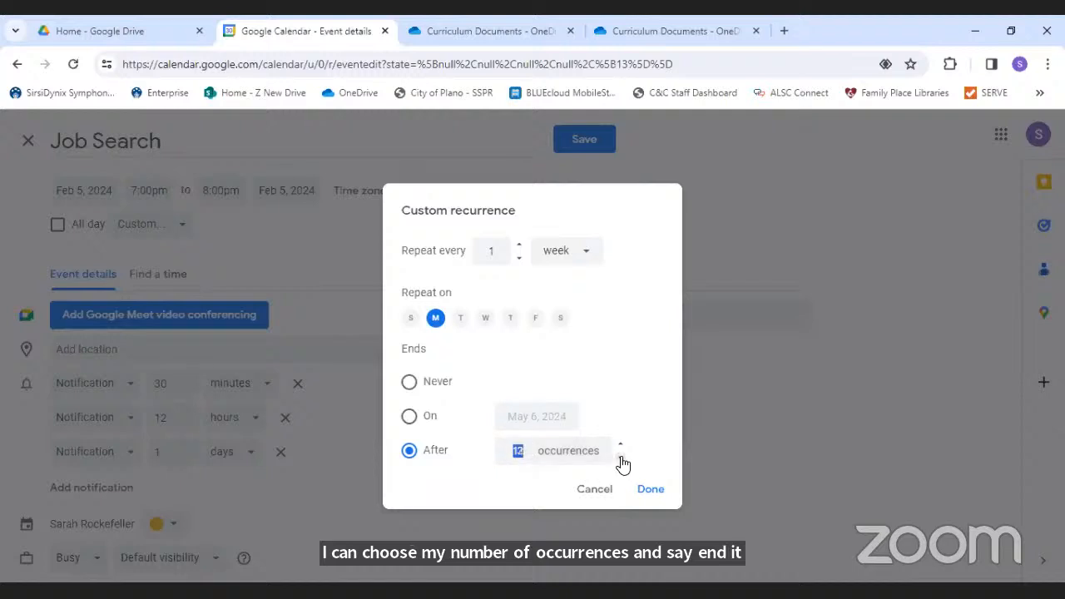
left_click(621, 459)
left_click(621, 459)
left_click(622, 460)
left_click(622, 459)
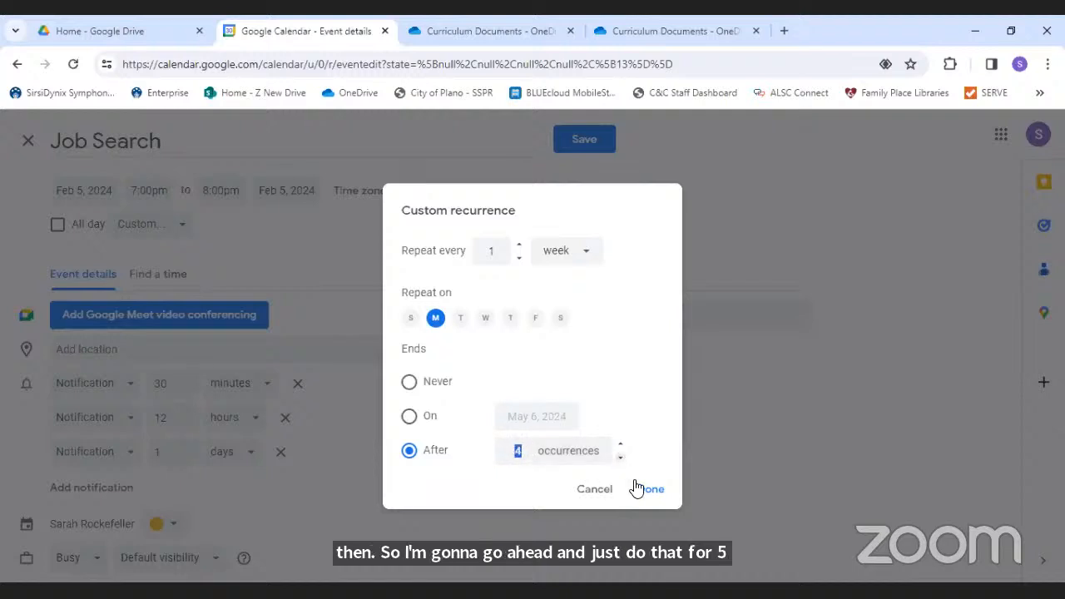
left_click(647, 492)
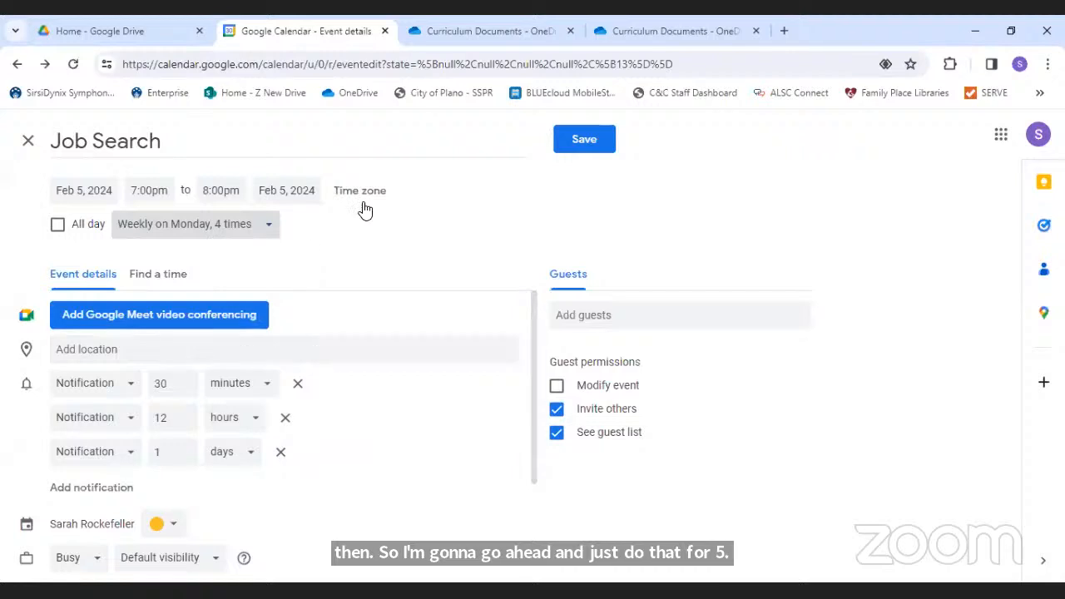
- Save the recurring Job Search event, then switch to Week view and advance three weeks
left_click(573, 147)
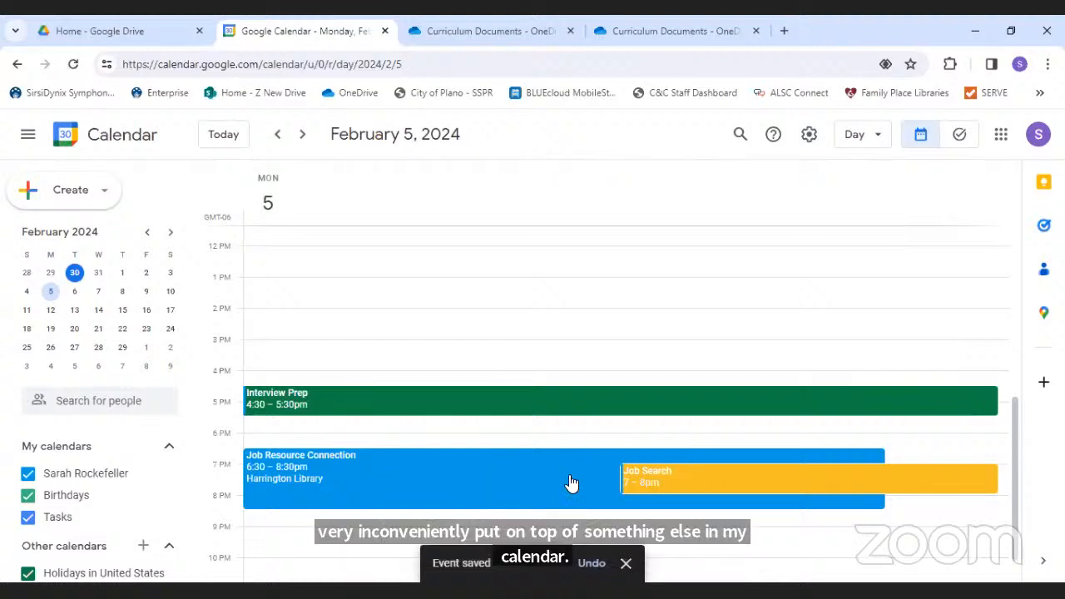
left_click(870, 143)
left_click(861, 201)
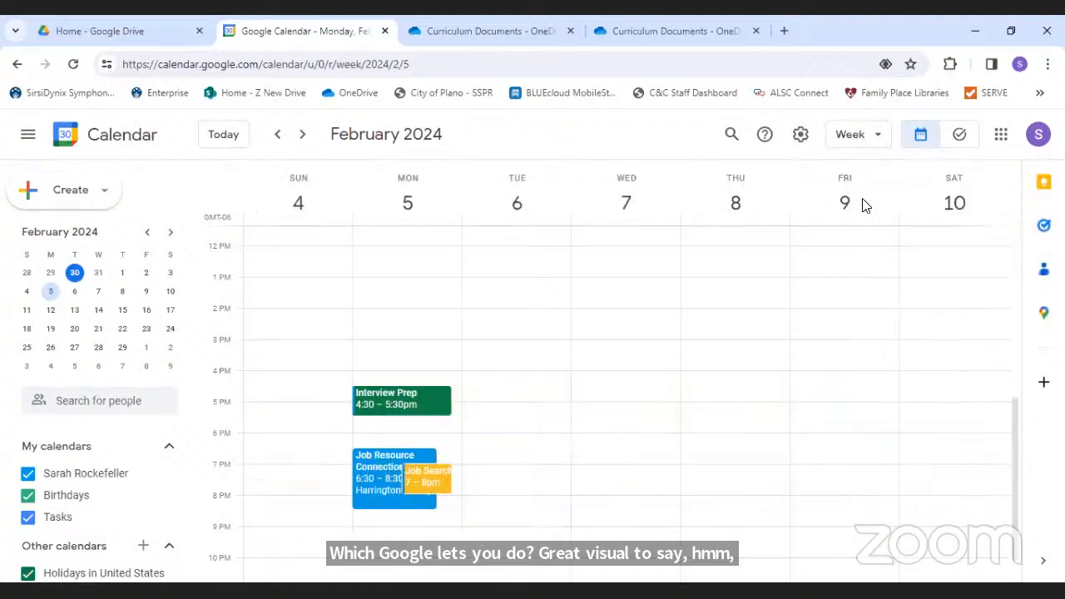
left_click(302, 136)
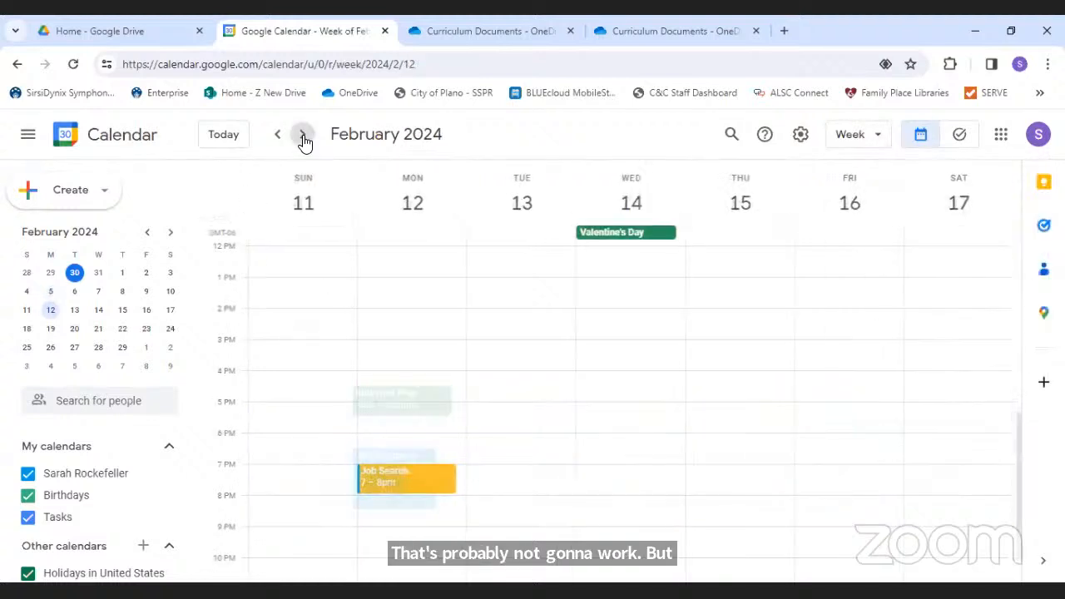
left_click(303, 136)
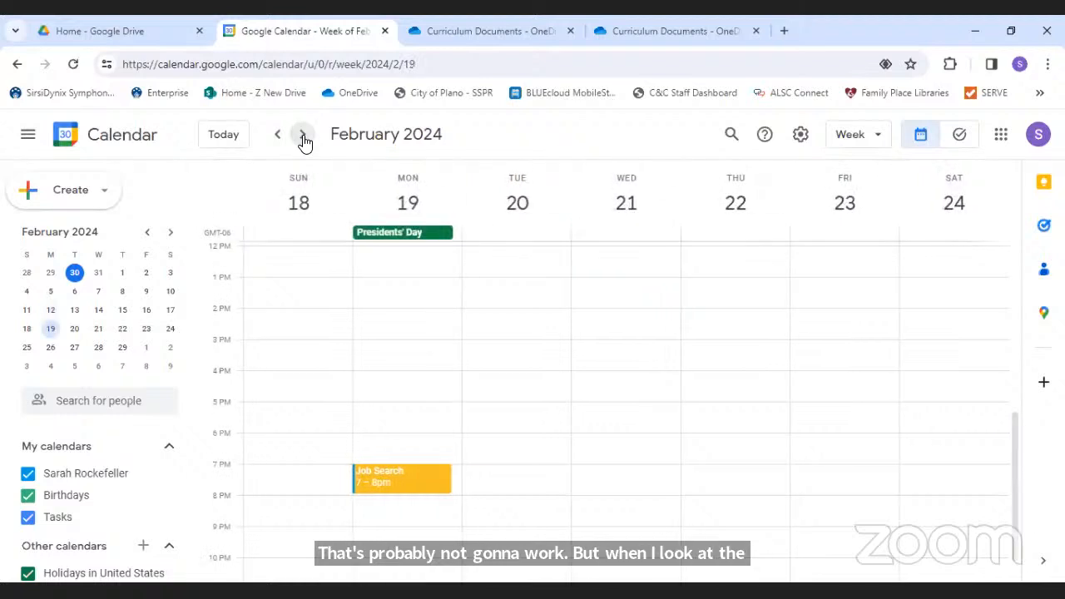
left_click(303, 136)
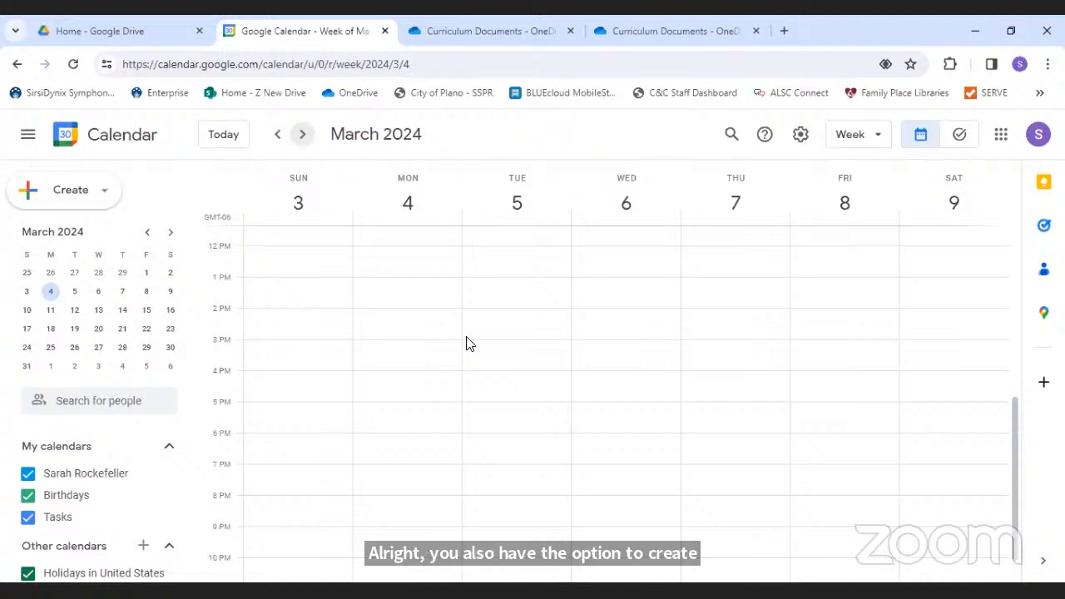
- Open Gmail in a new tab from the Google apps launcher on the Drive tab
left_click(108, 31)
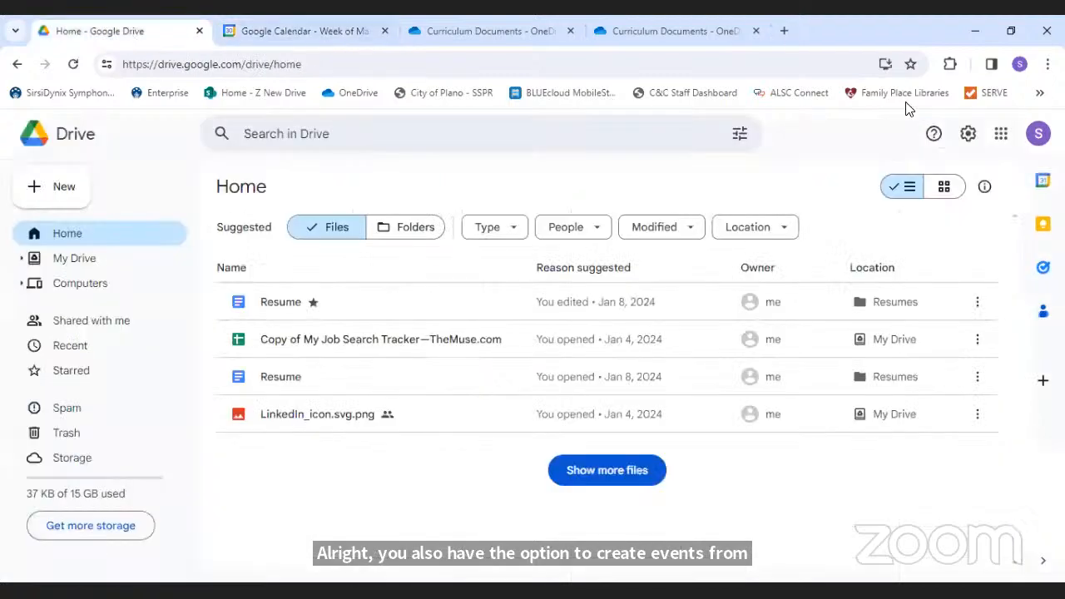
left_click(1003, 135)
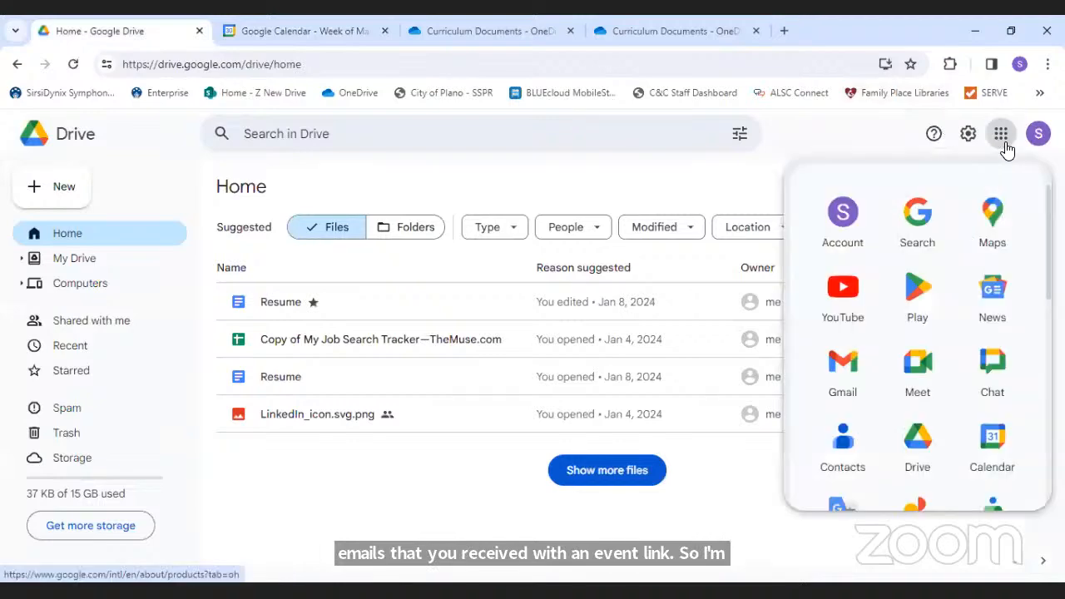
left_click(862, 366)
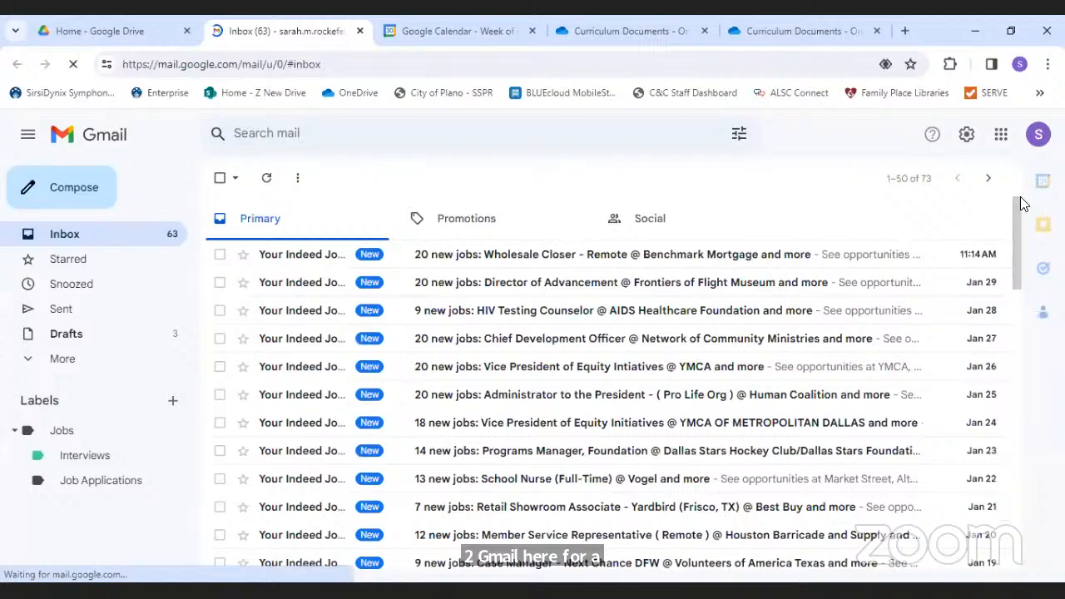
scroll(1021, 233, "down", 2)
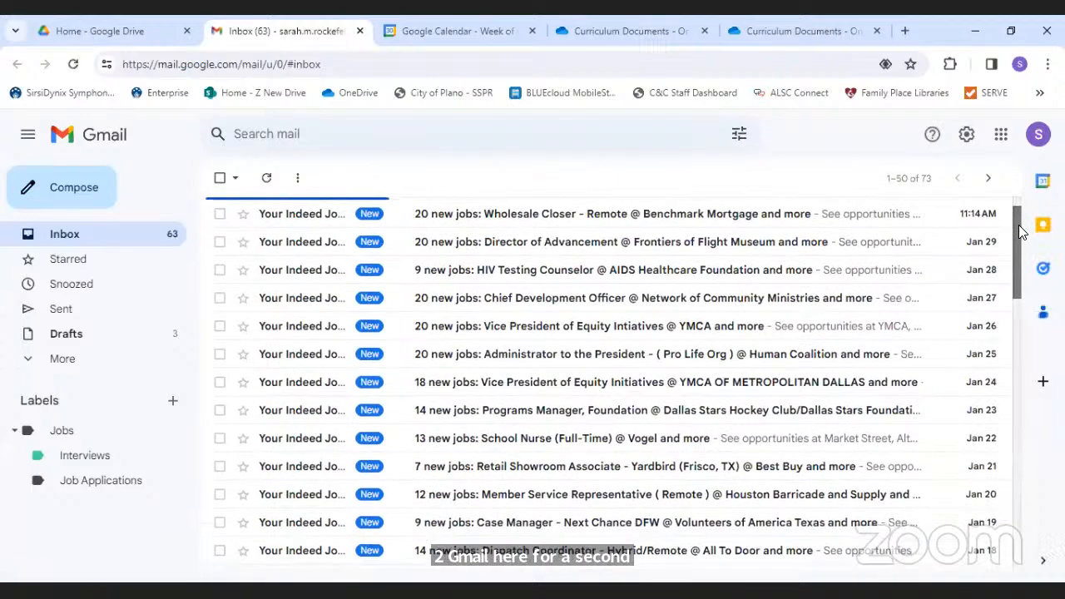
left_click_drag(1021, 232, 1039, 507)
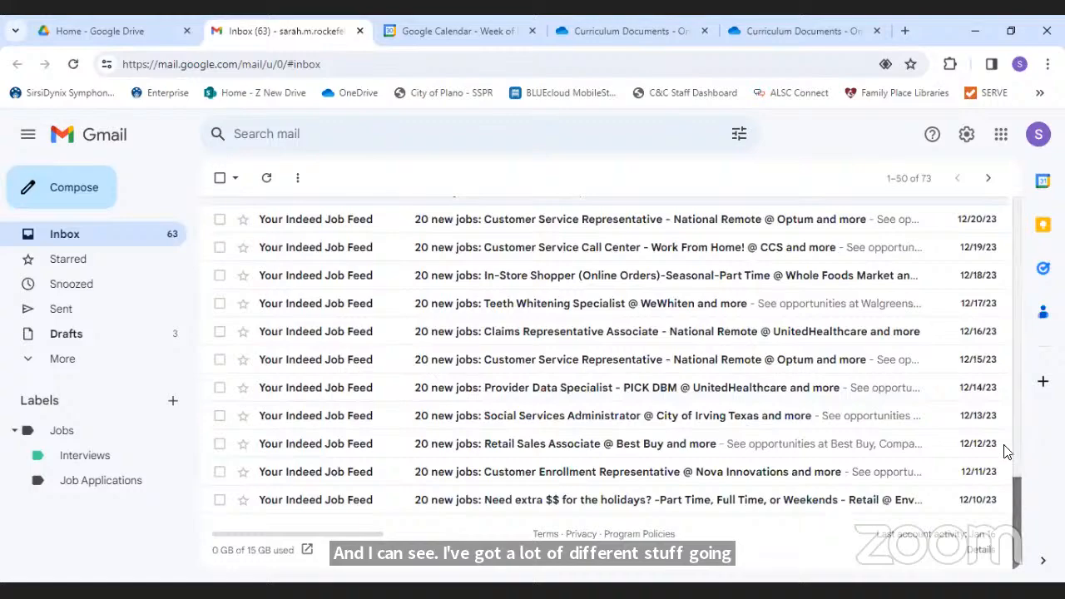
scroll(1004, 450, "up", 15)
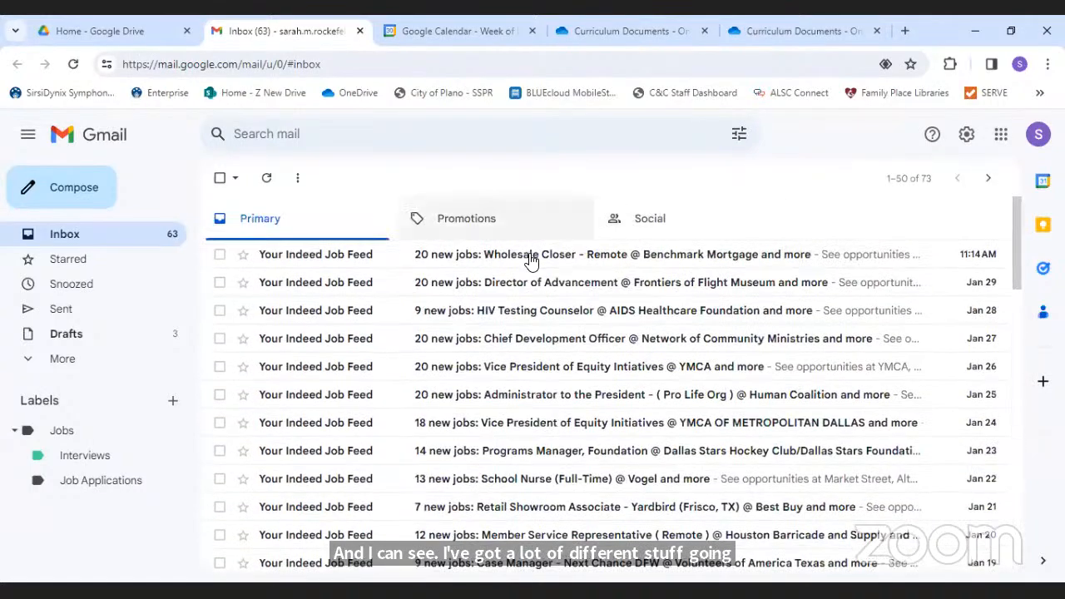
- Read the newest Indeed job-feed email and return to the inbox list
left_click(530, 261)
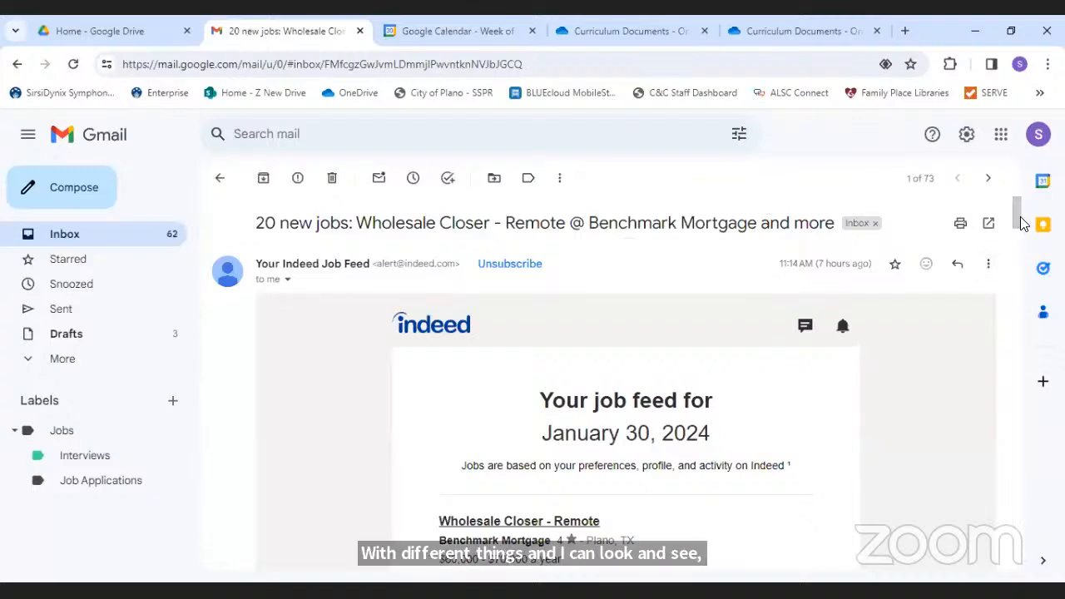
left_click_drag(1020, 230, 1024, 191)
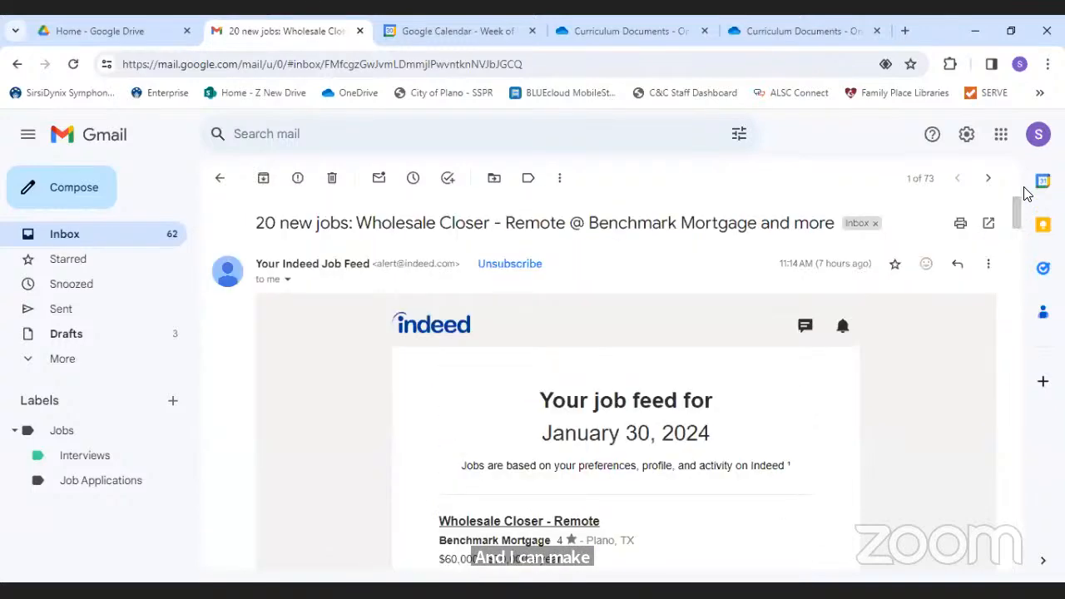
left_click(220, 178)
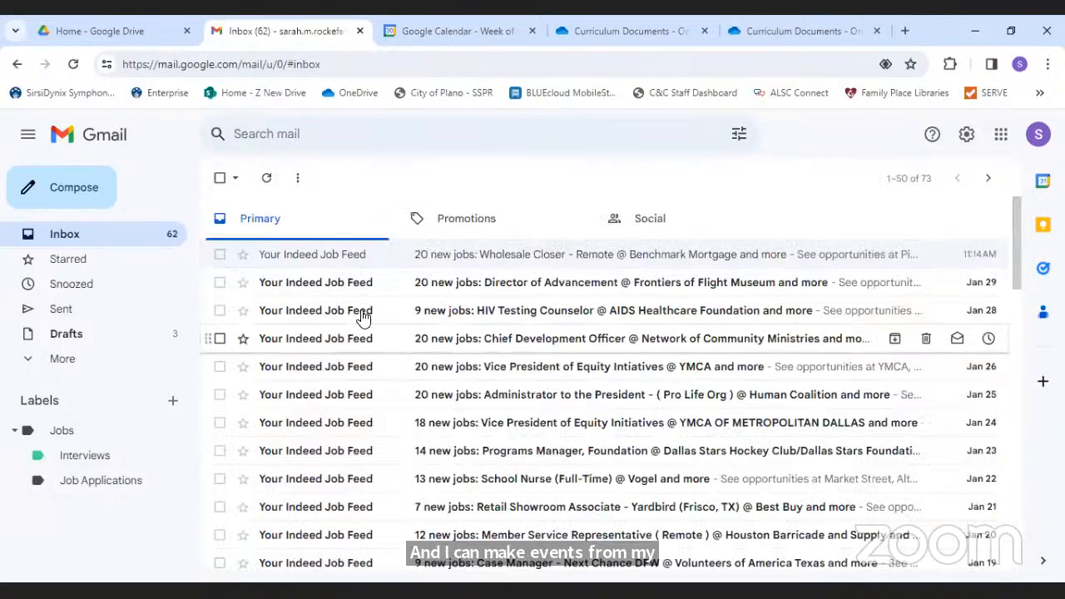
- Load the Plano Public Library website in a new tab and open its events calendar
left_click(902, 36)
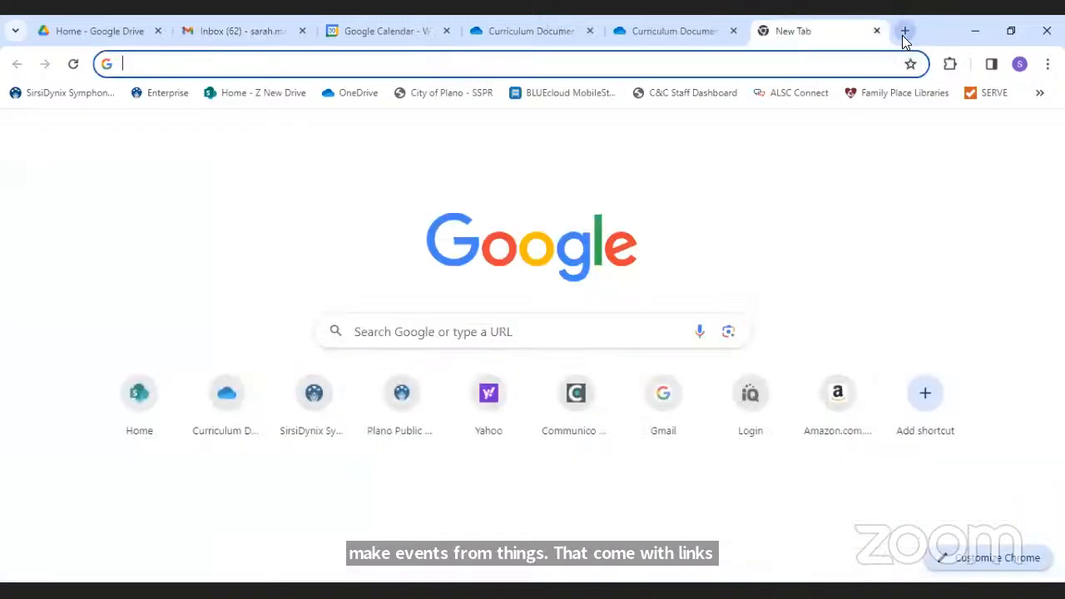
type("plano")
key("Return")
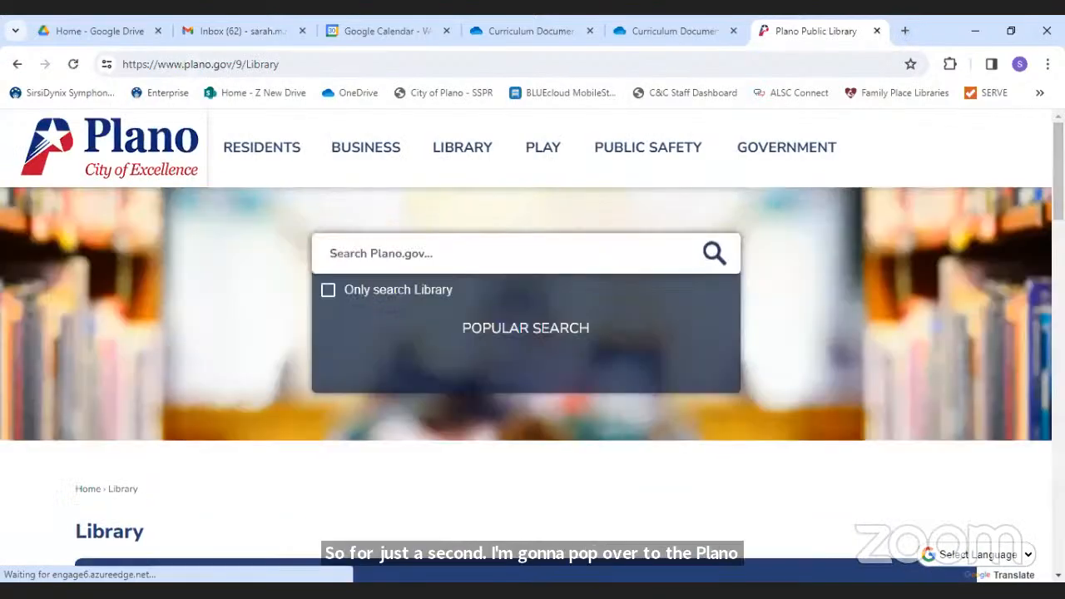
scroll(1022, 133, "down", 1)
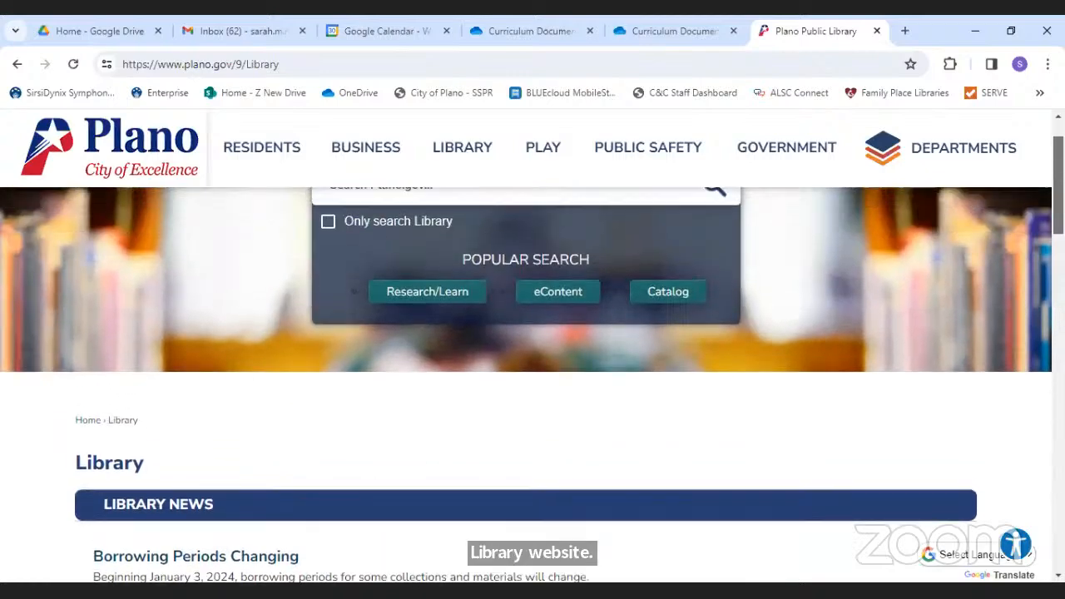
left_click_drag(1058, 173, 1057, 158)
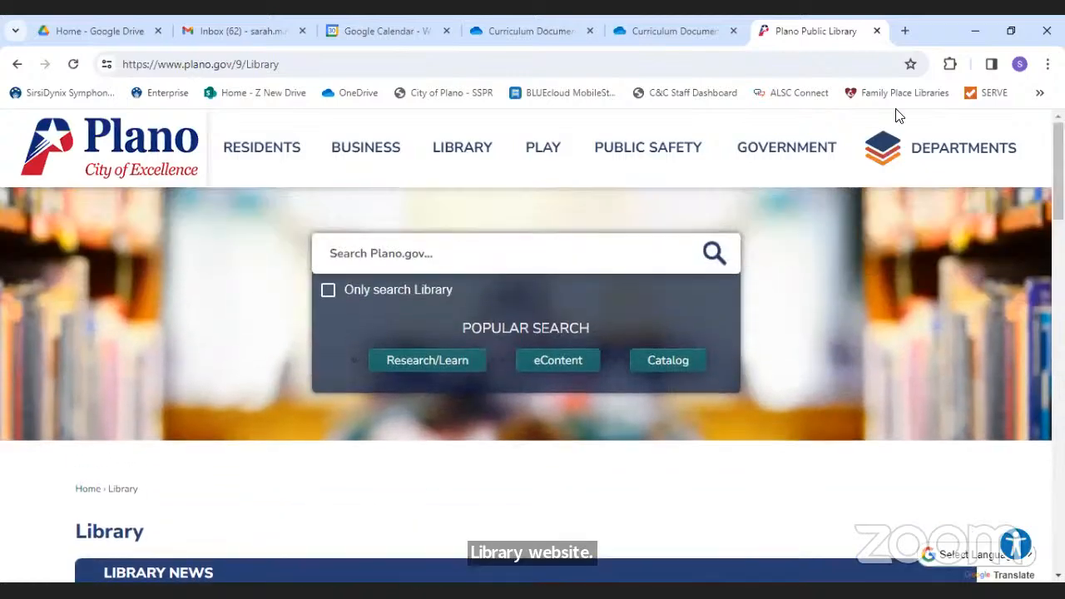
mouse_move(449, 148)
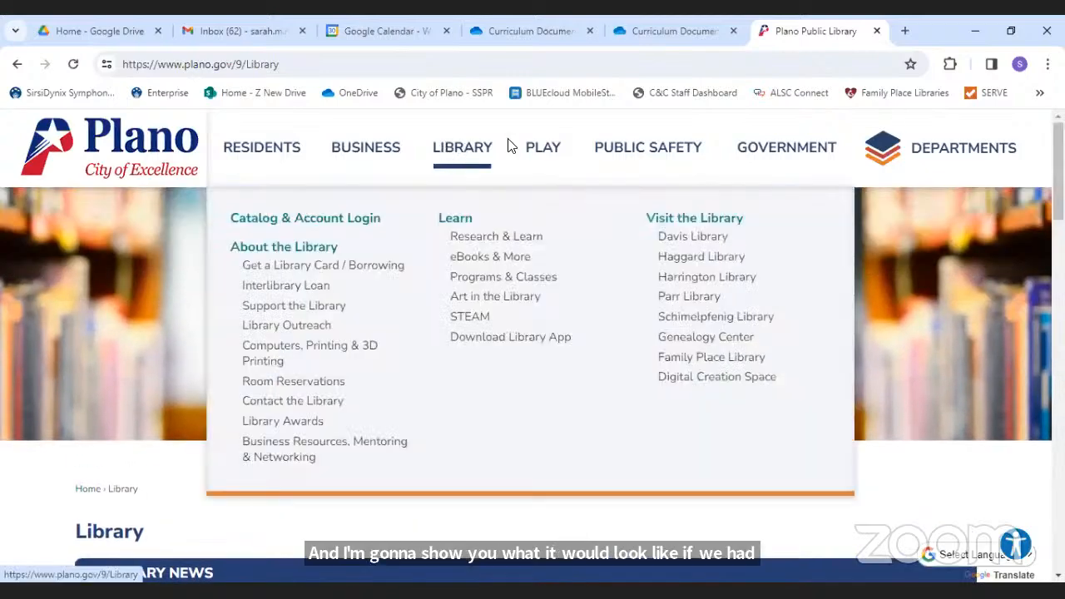
scroll(533, 374, "down", 7)
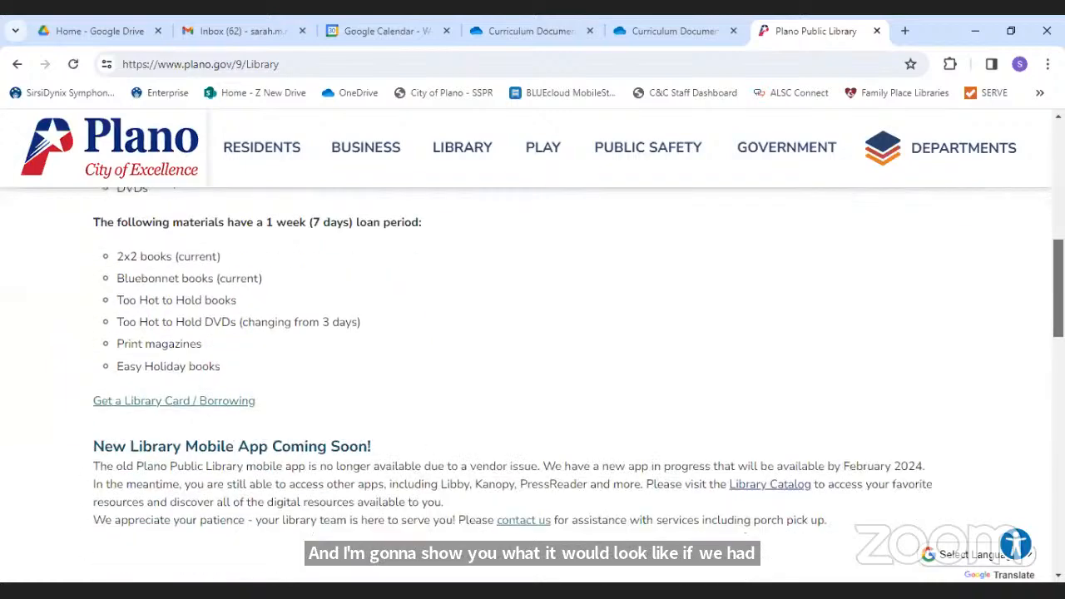
scroll(453, 416, "down", 3)
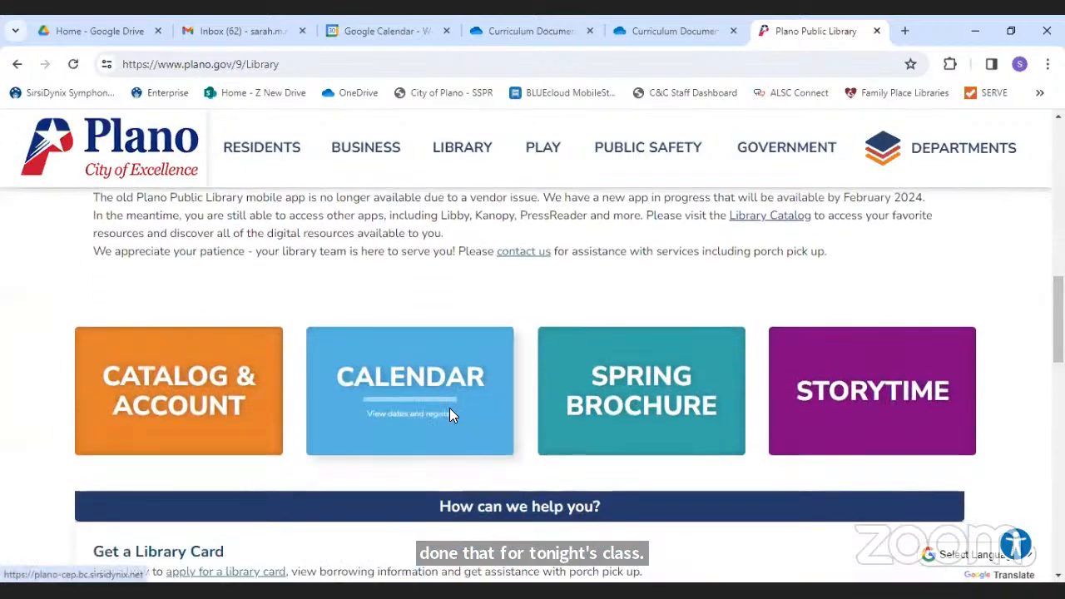
left_click(449, 415)
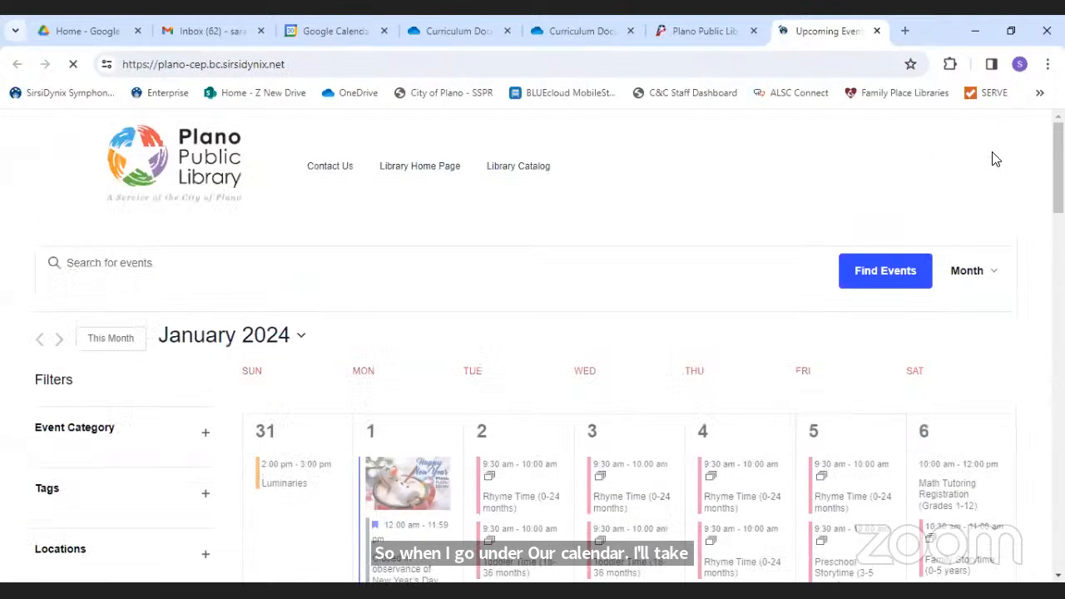
- Open the Job Searching with Google event from January 30's full event list
scroll(533, 350, "down", 3)
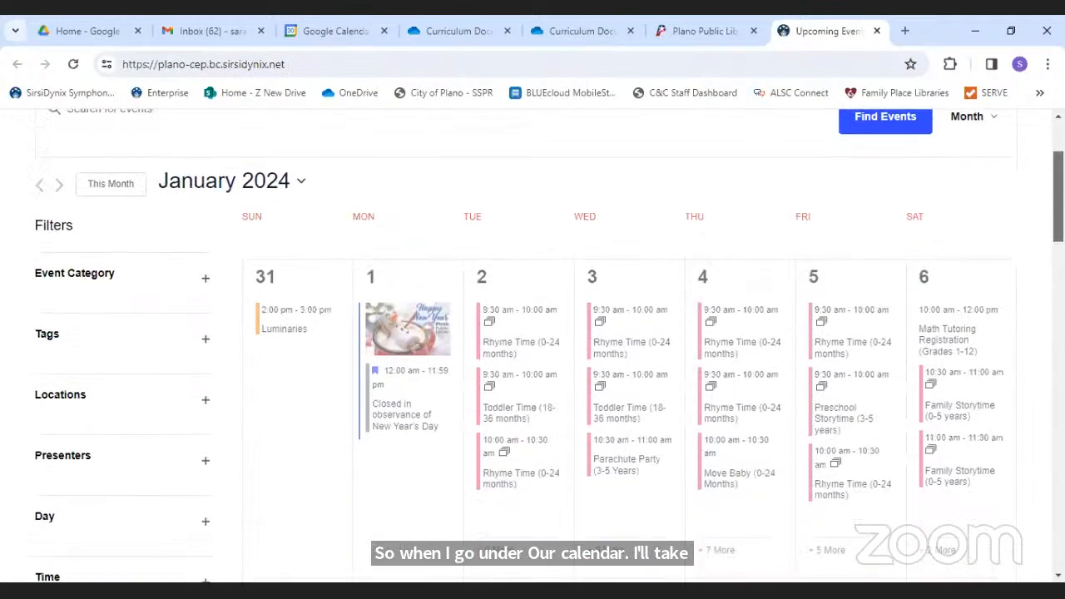
scroll(532, 350, "up", 2)
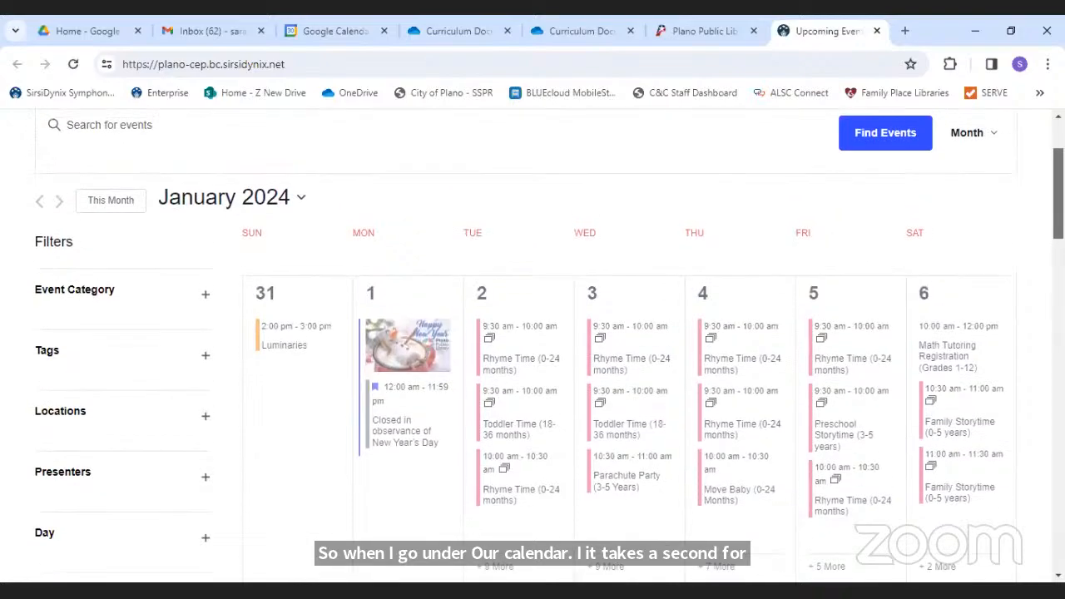
scroll(532, 349, "down", 8)
scroll(533, 349, "down", 10)
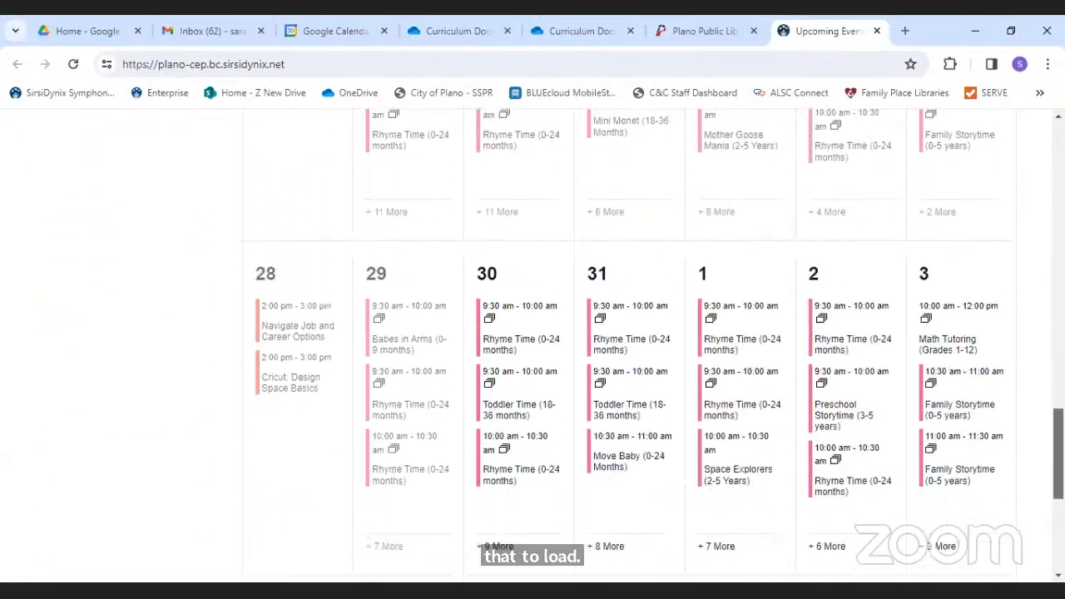
scroll(532, 349, "up", 1)
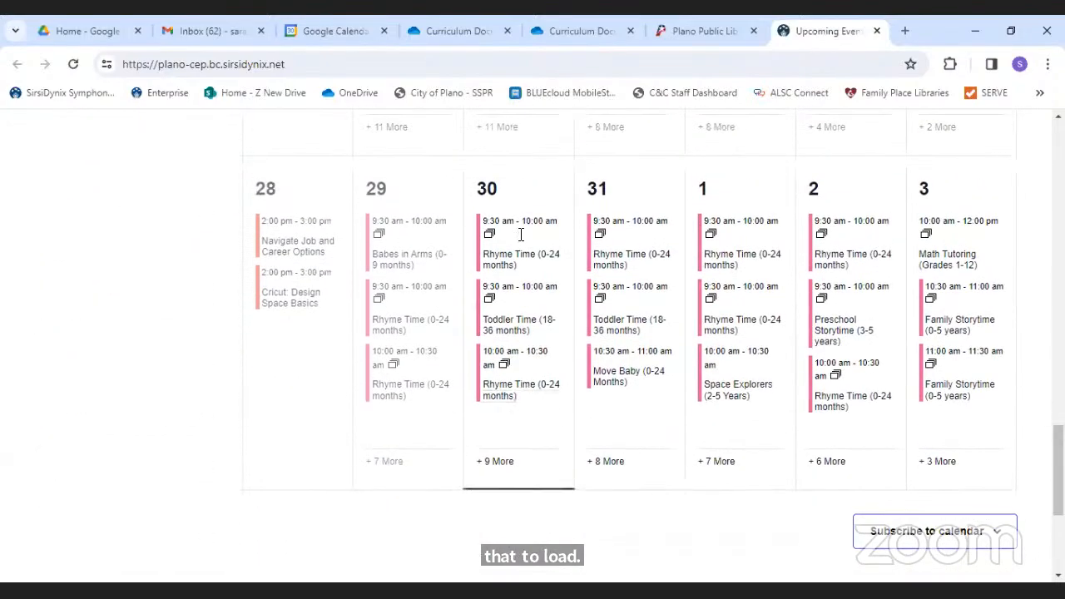
left_click(494, 466)
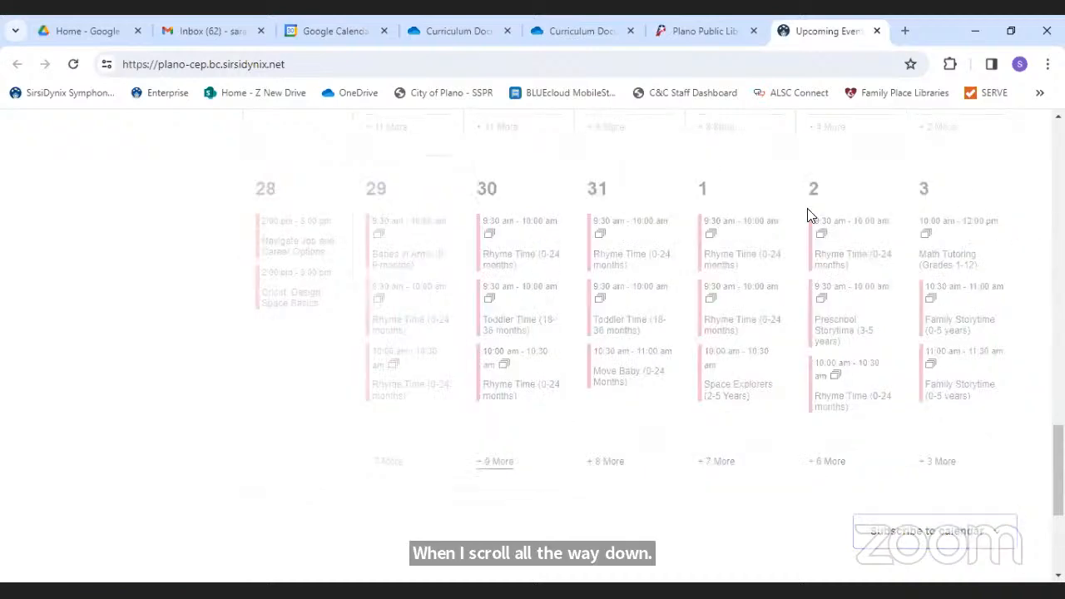
scroll(811, 215, "down", 5)
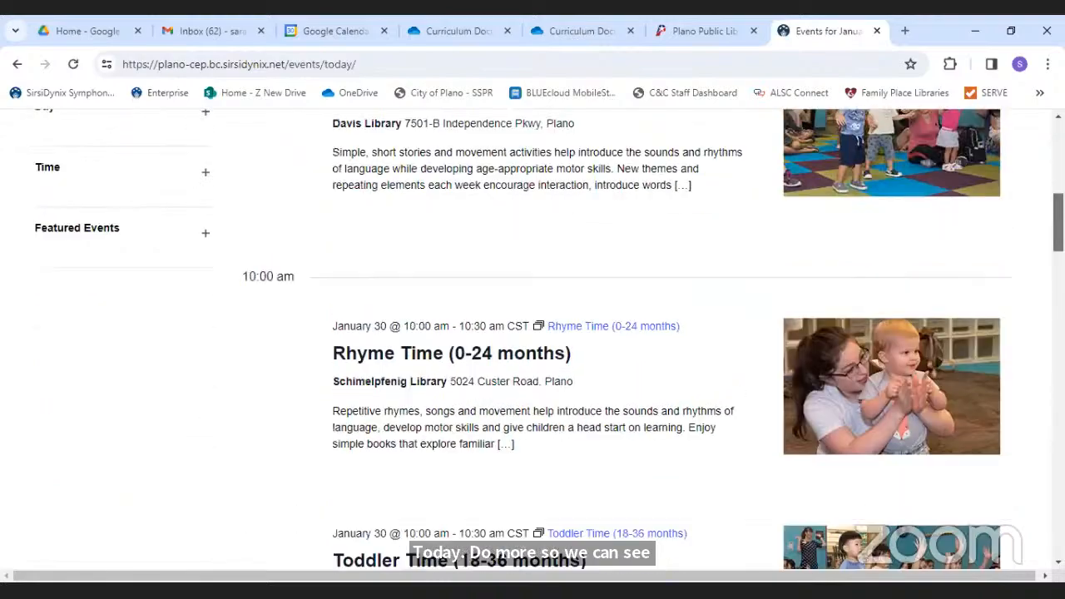
scroll(582, 332, "down", 15)
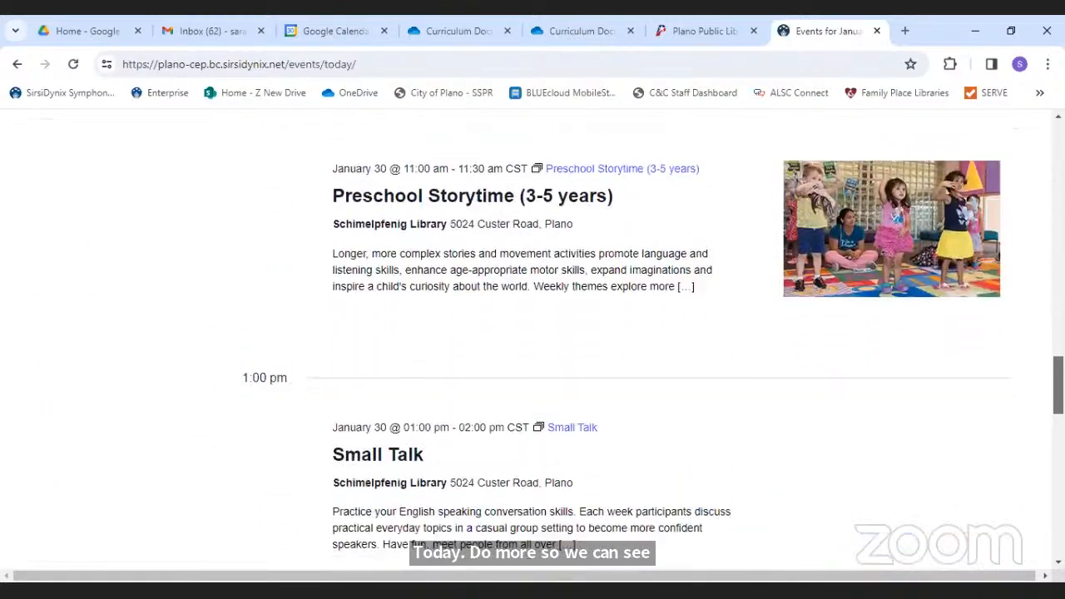
scroll(582, 333, "down", 15)
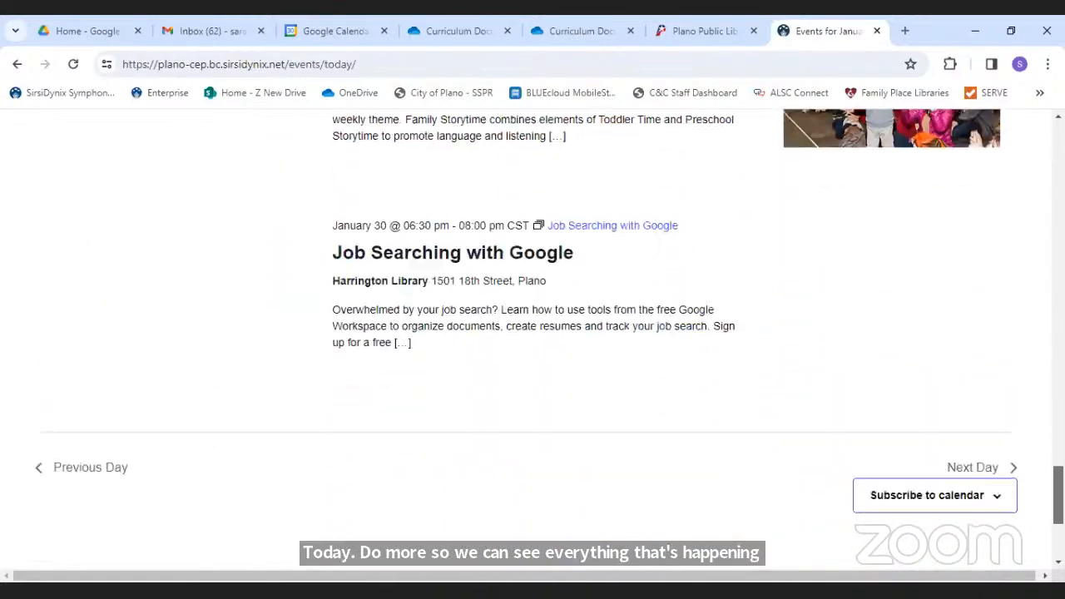
scroll(589, 251, "down", 1)
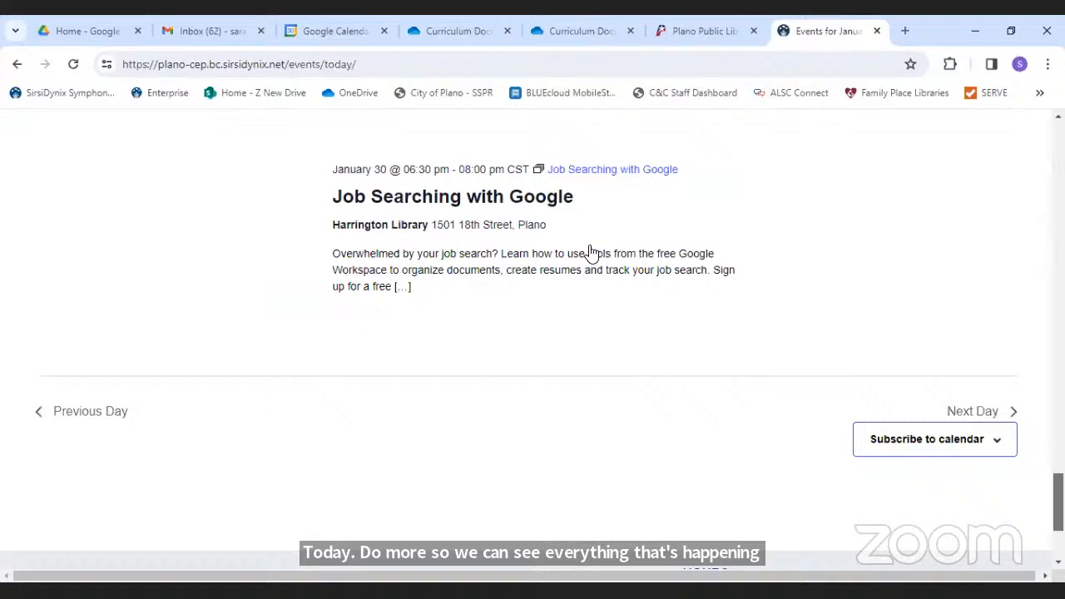
left_click(498, 205)
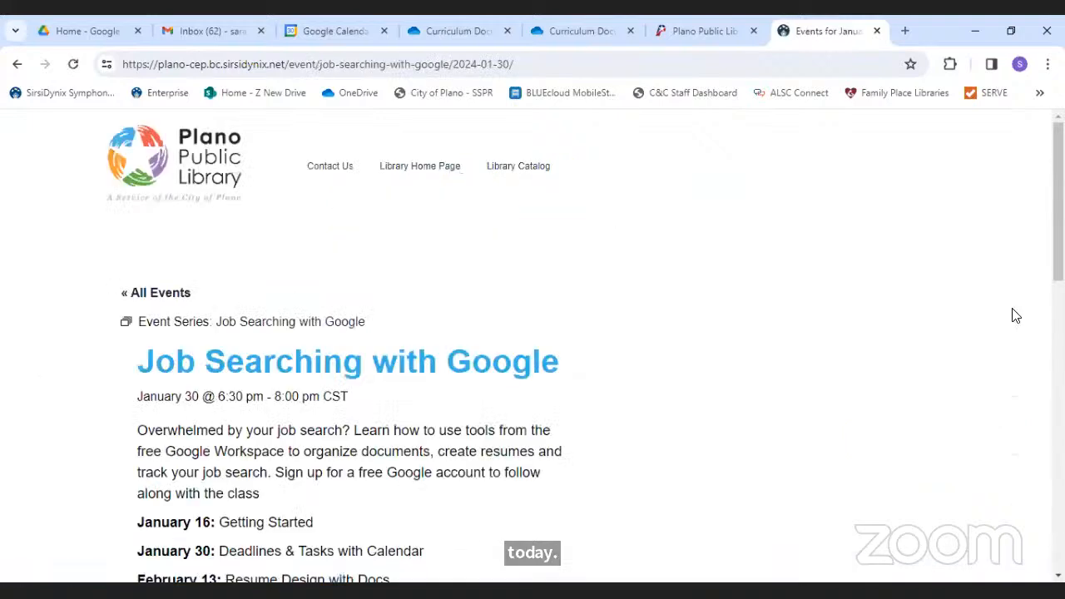
- Send the class to Google Calendar using the event's add-to-calendar choices
scroll(449, 341, "down", 3)
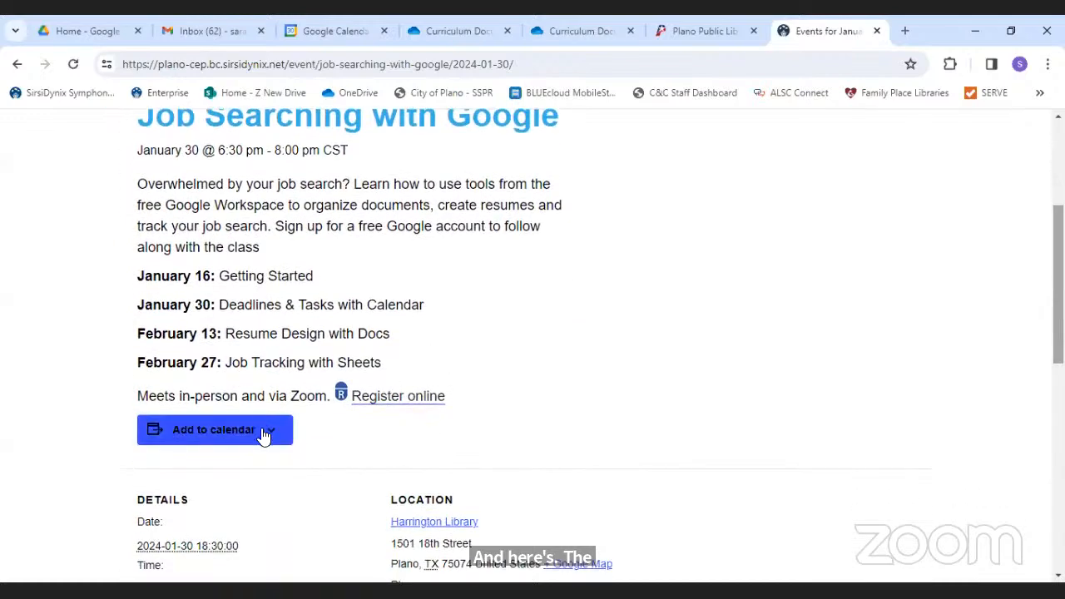
left_click(267, 435)
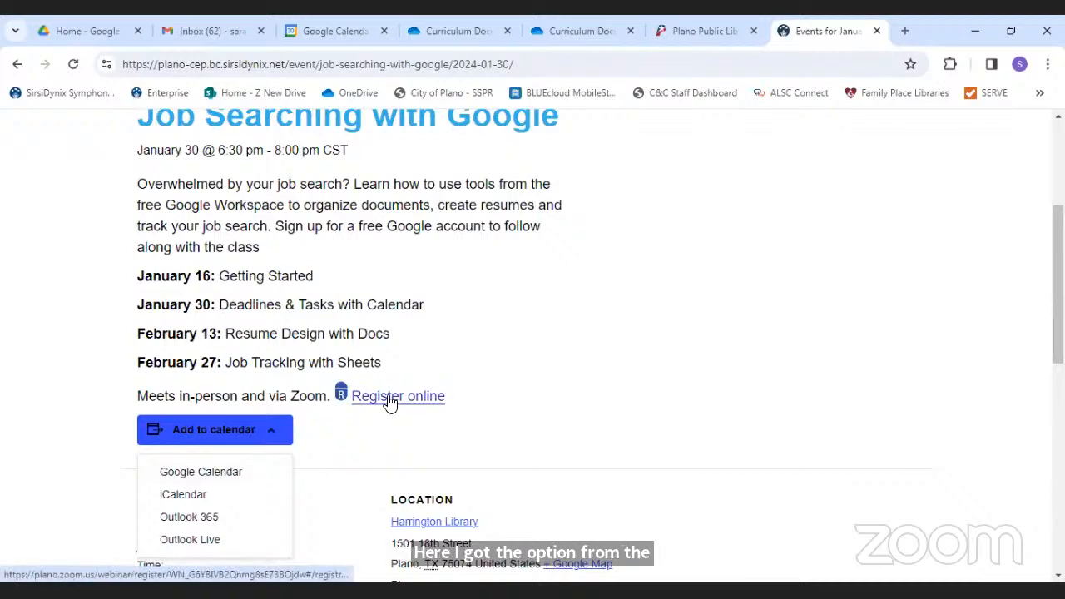
left_click(499, 373)
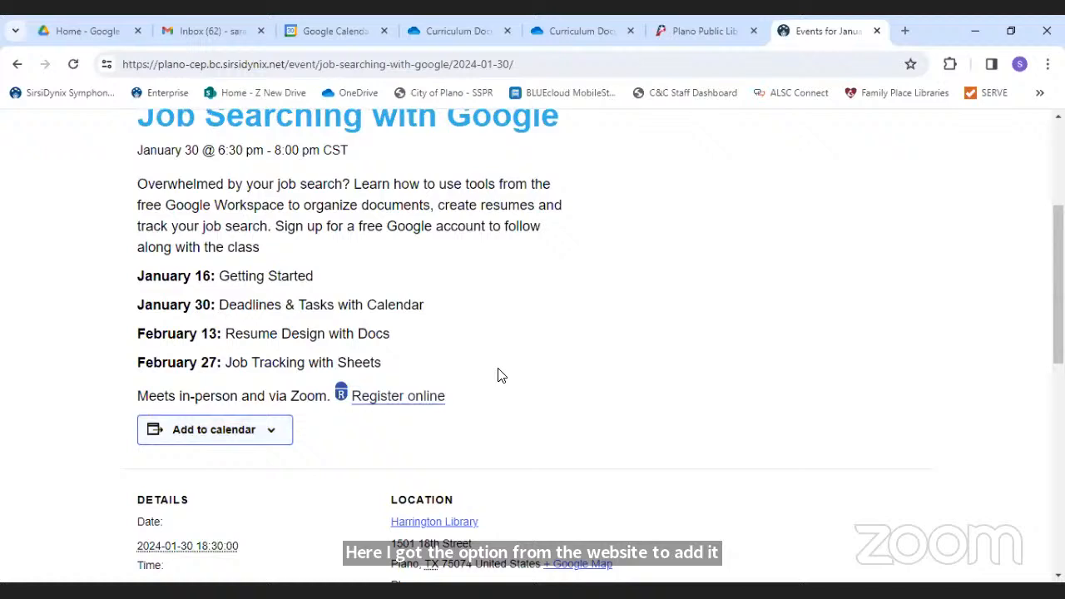
left_click(237, 430)
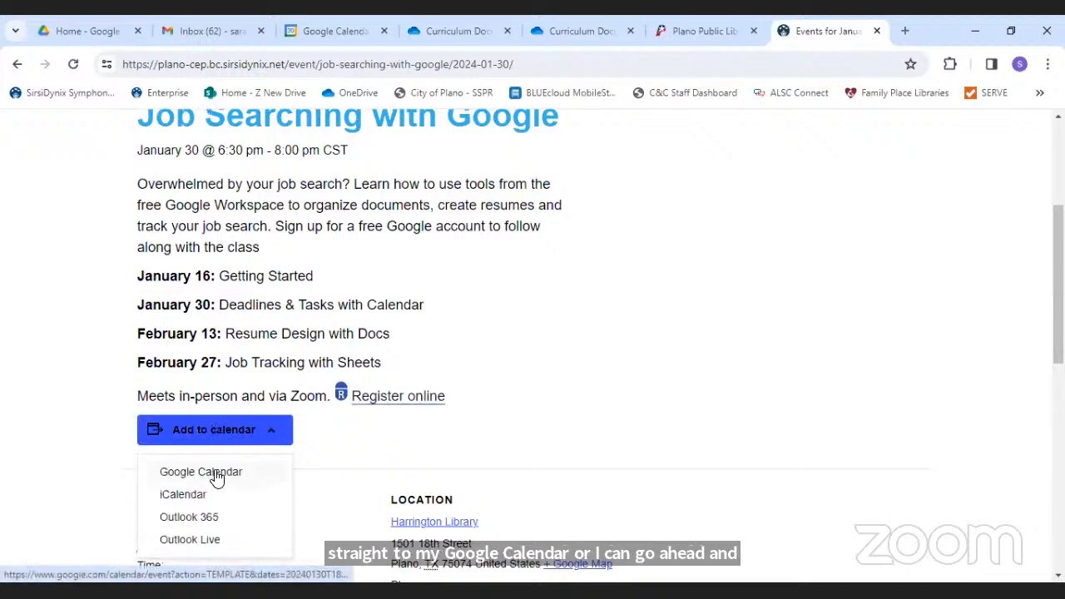
left_click(216, 474)
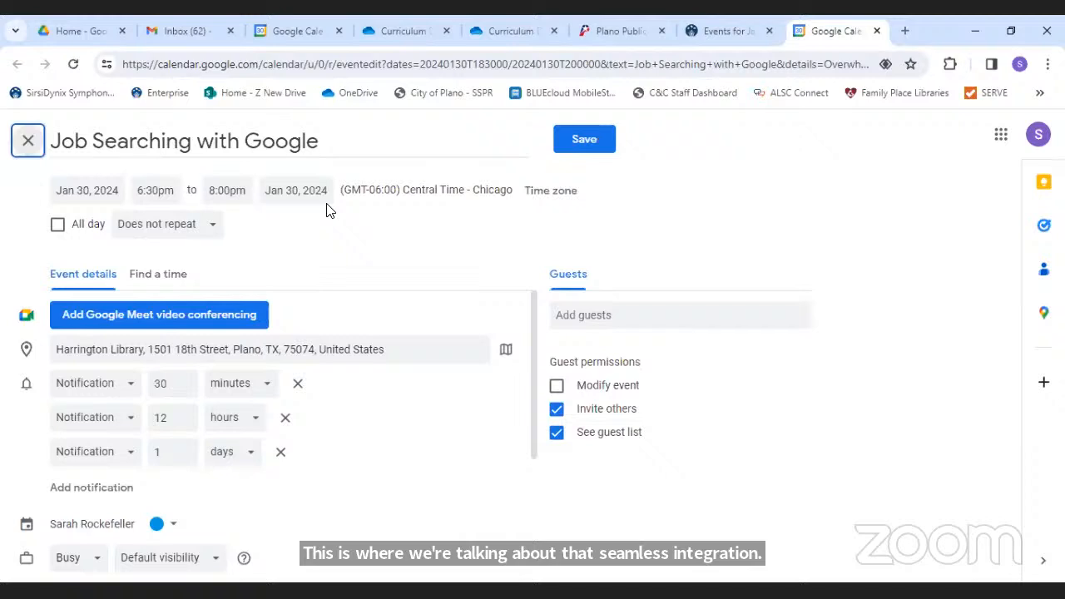
- Save the January 30, 6:30–8pm class, then browse to the February 4–10 week
left_click(568, 142)
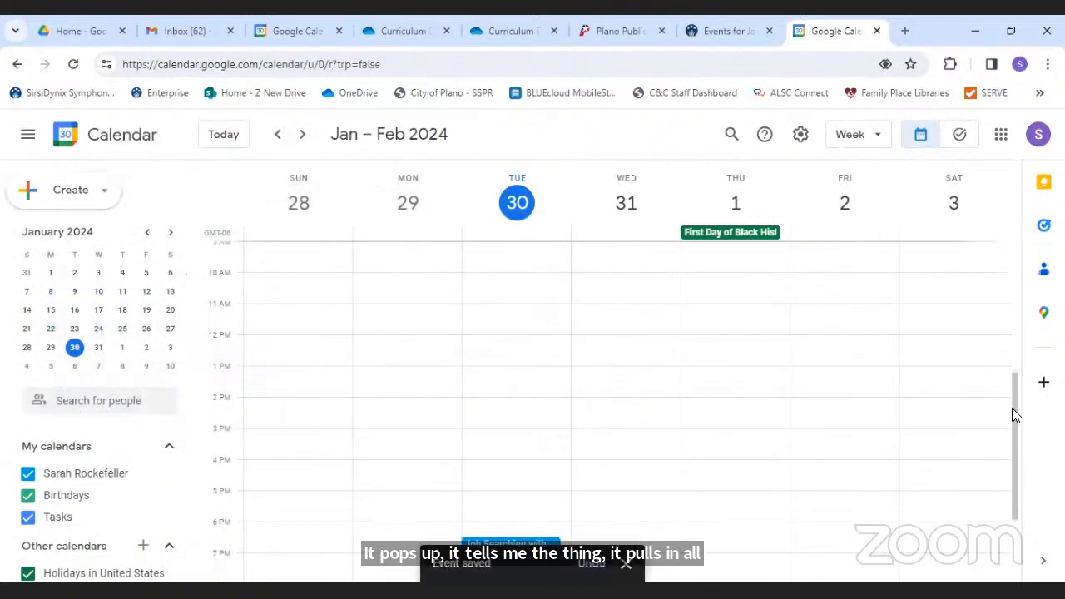
left_click_drag(1013, 413, 1019, 452)
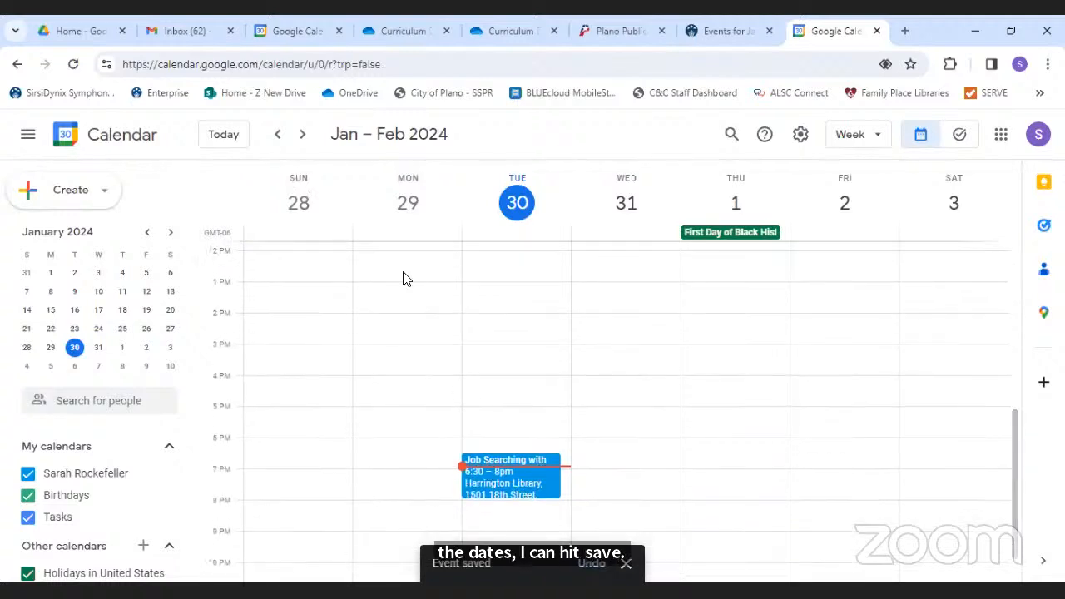
left_click(302, 135)
left_click(302, 136)
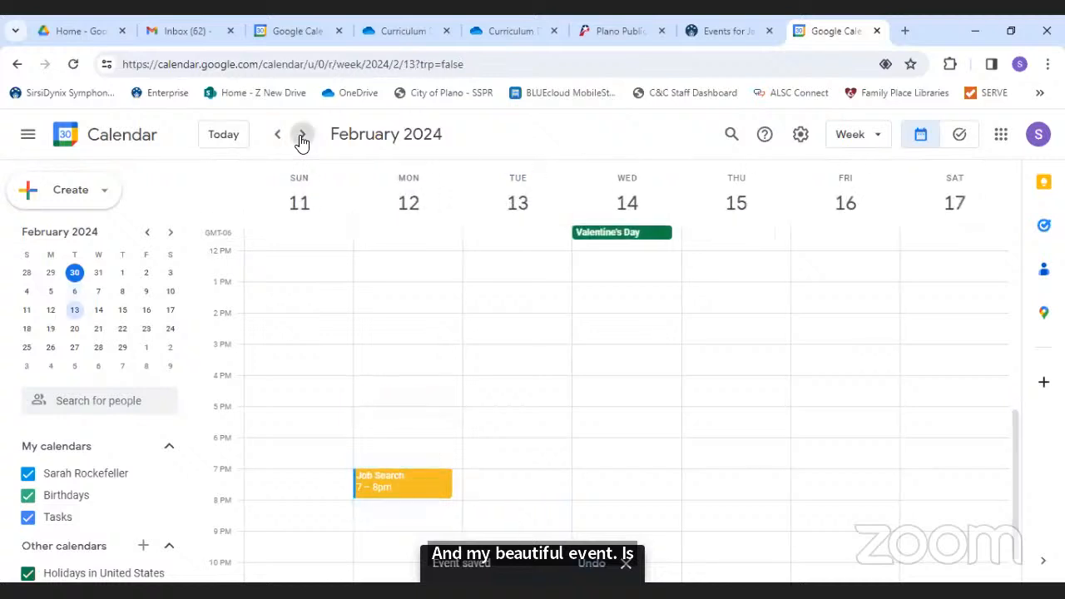
left_click(287, 141)
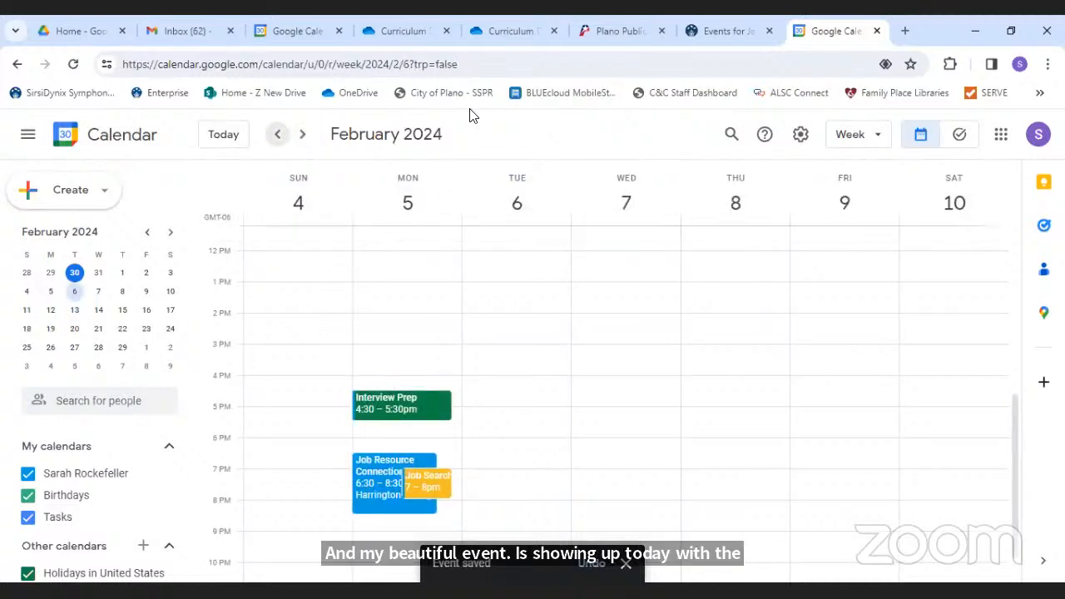
- Open the class's Zoom registration page and close the extra Google Calendar tab
left_click(710, 30)
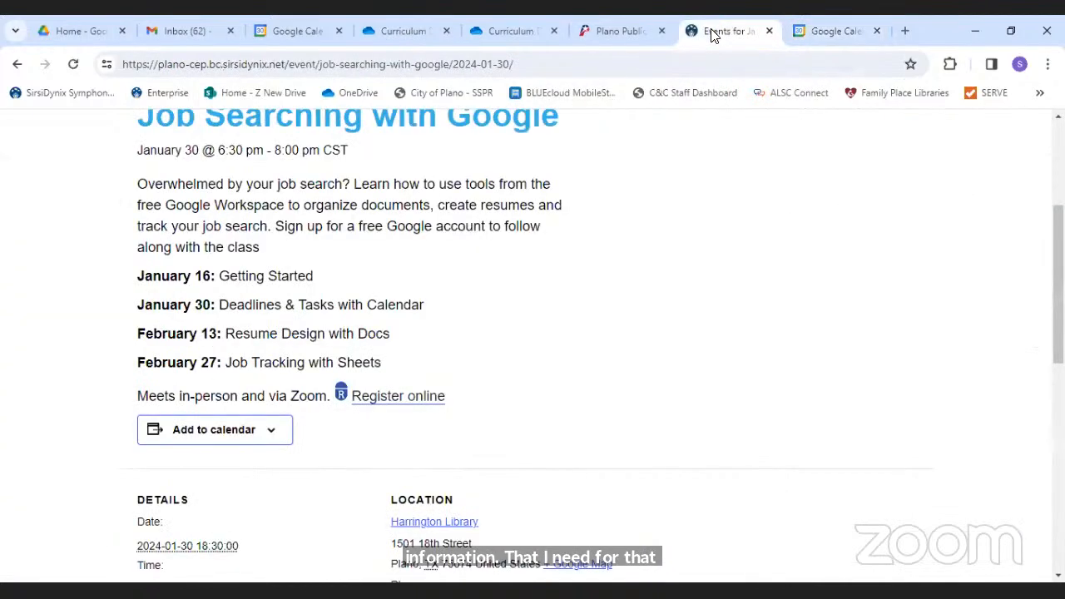
left_click(393, 397)
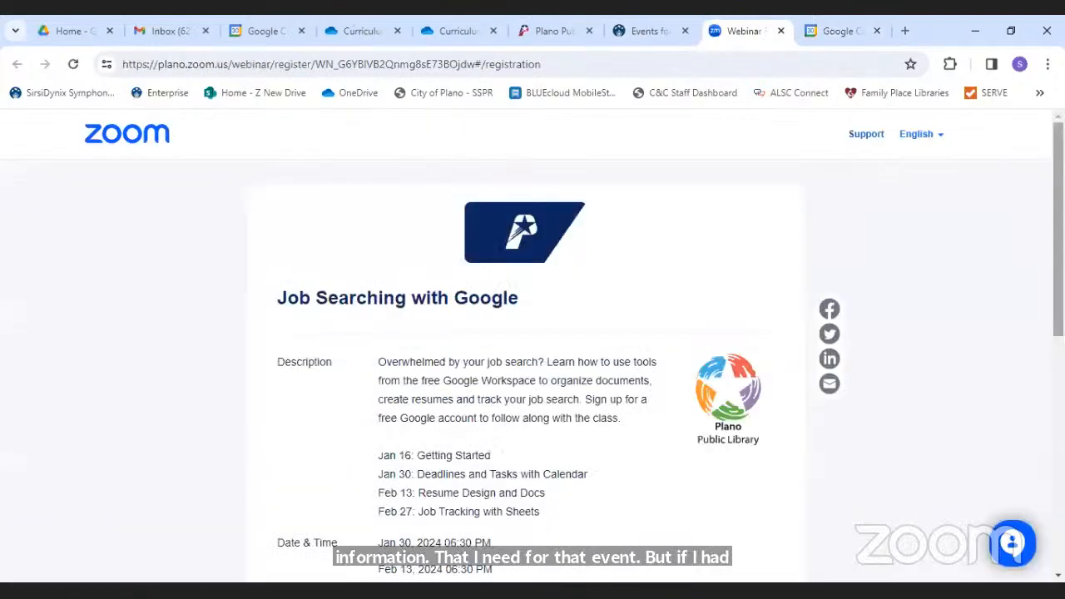
scroll(525, 370, "down", 4)
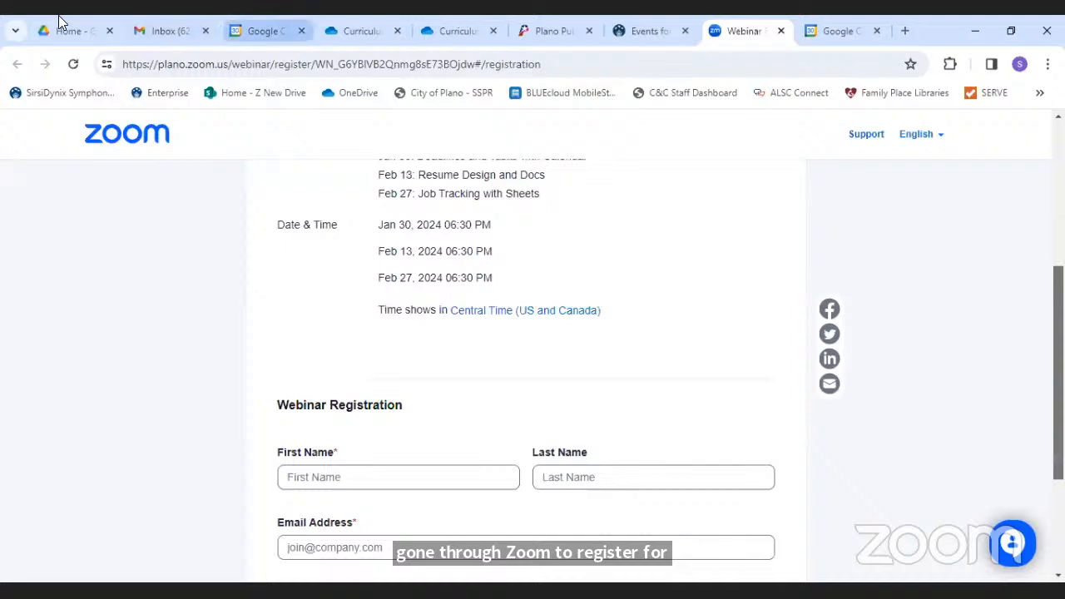
left_click(173, 33)
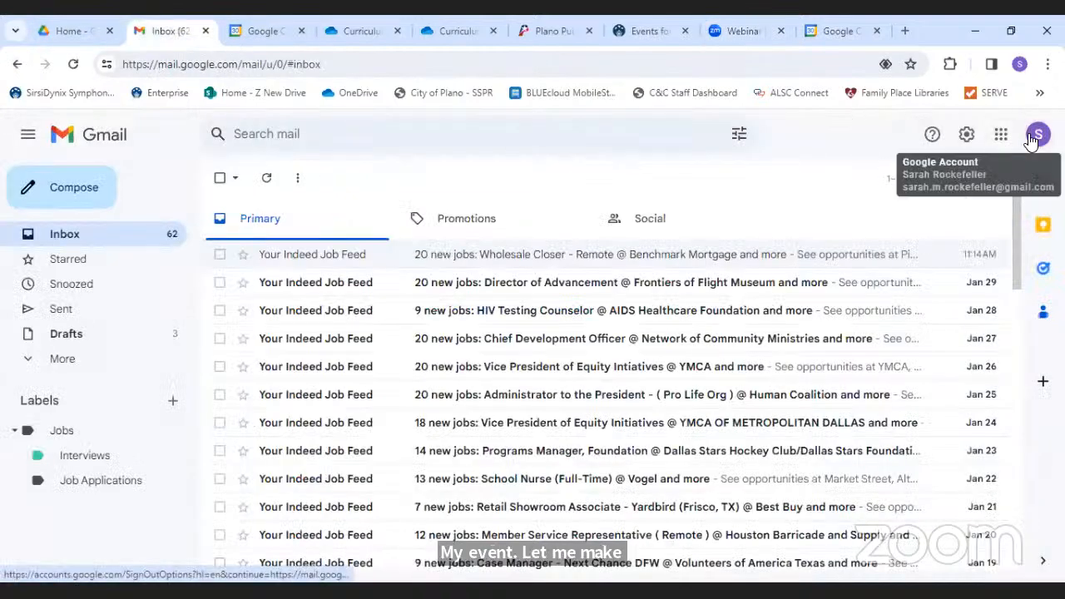
left_click(836, 31)
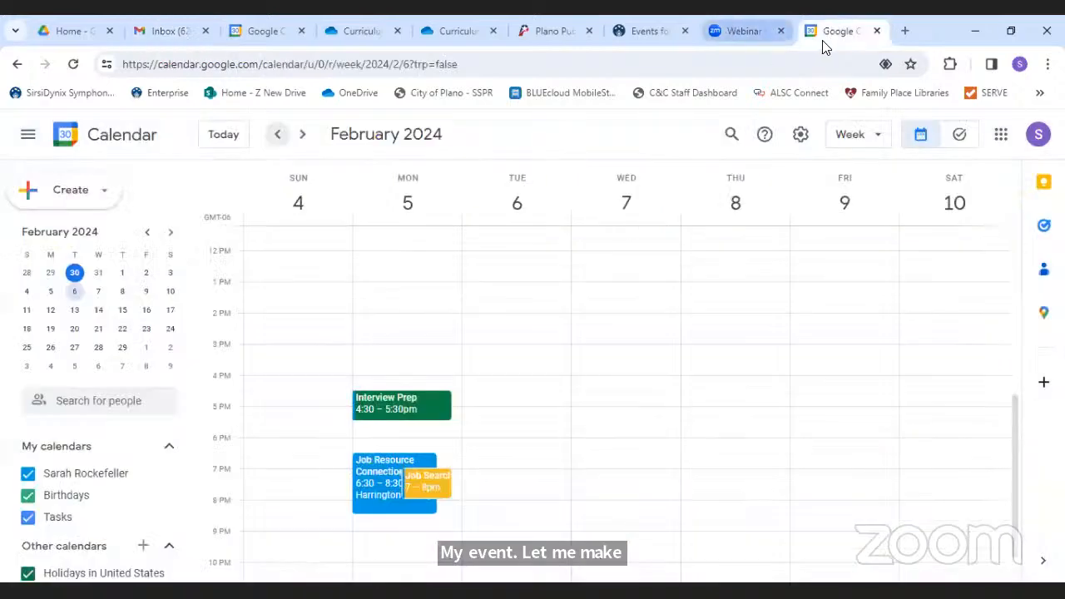
left_click(877, 30)
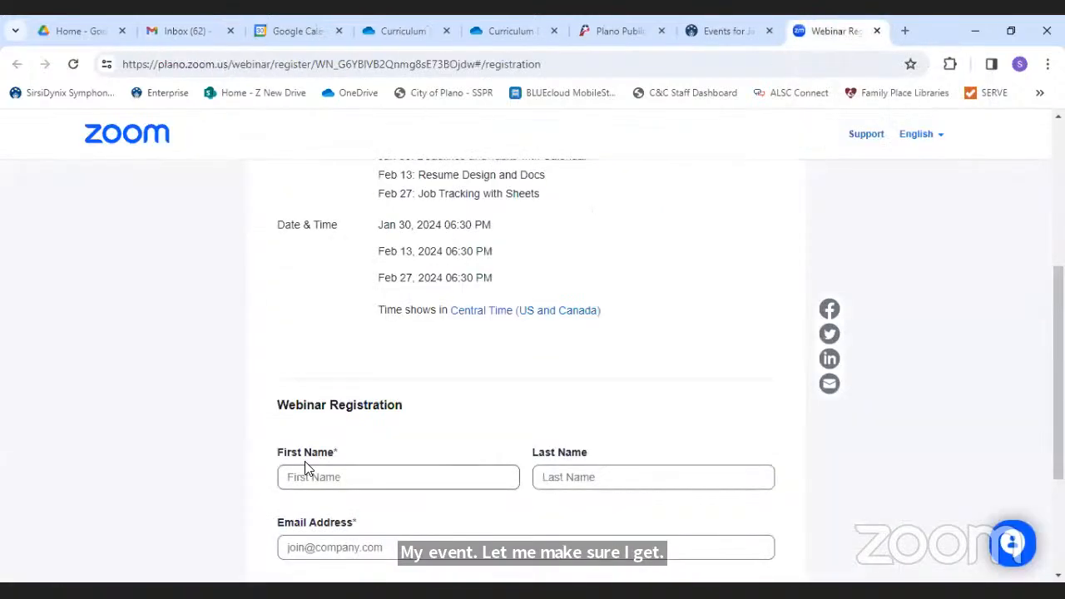
- Fill in the registrant's first name, last name and e-mail, and submit the webinar registration
left_click(306, 473)
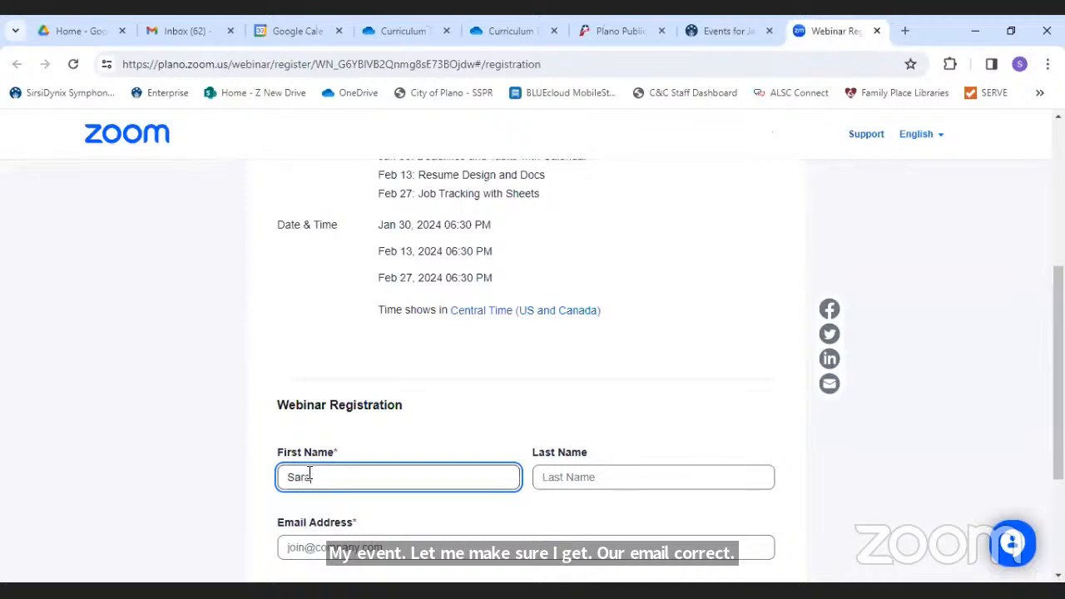
key("Tab")
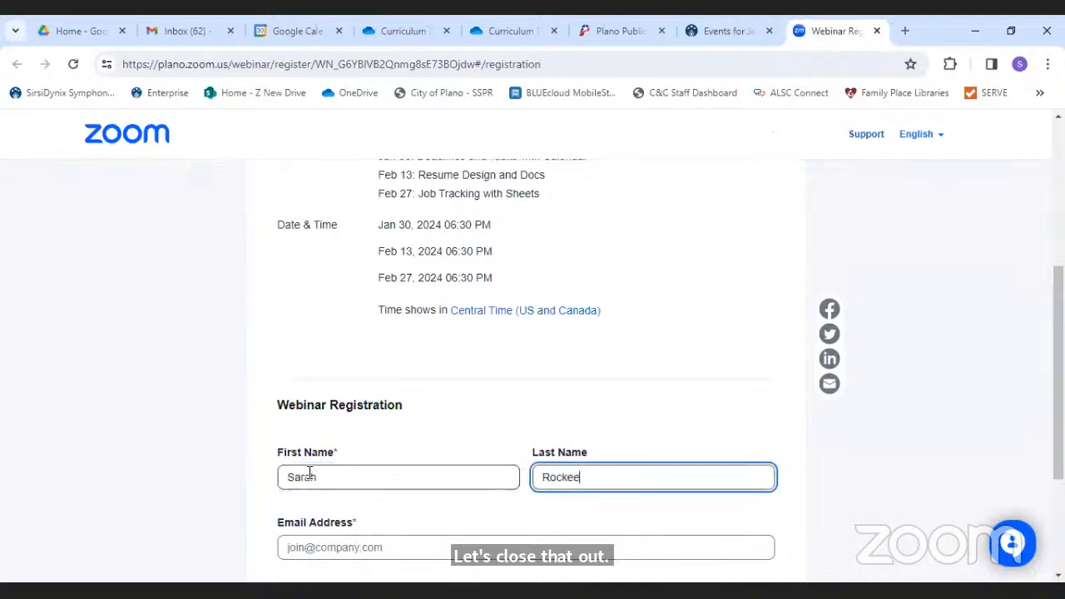
key("Tab")
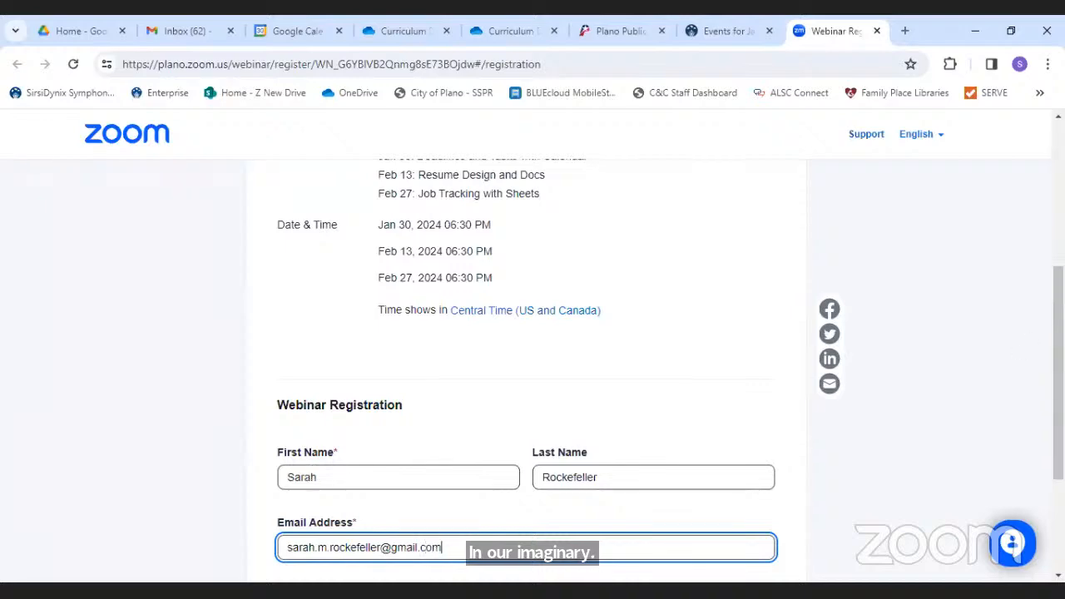
scroll(533, 349, "down", 3)
left_click(725, 456)
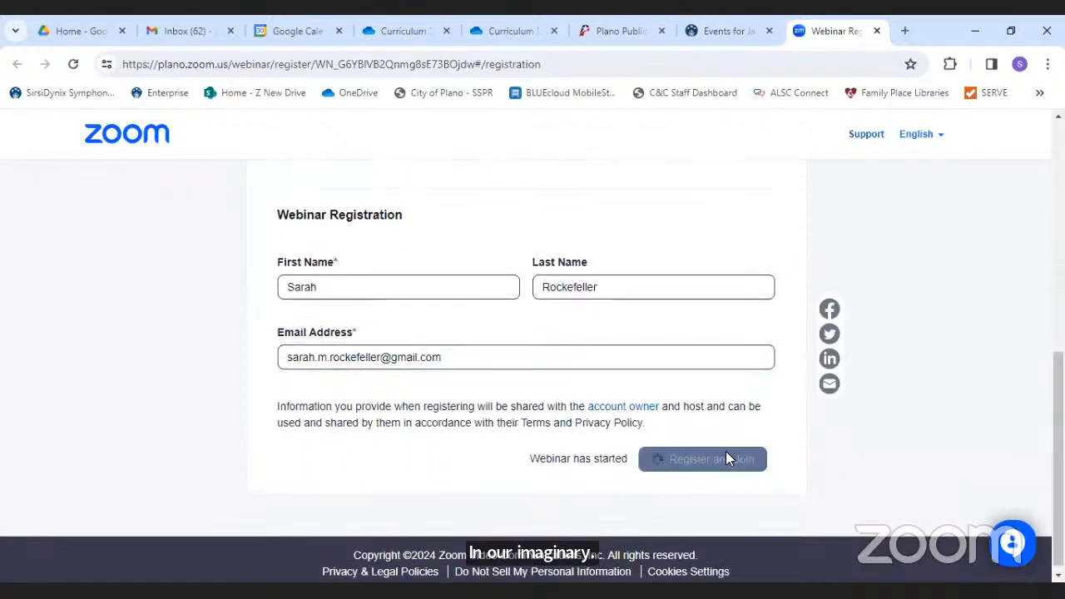
- Dismiss the Open Zoom prompt, close the meeting launch page, and return to Gmail
left_click(697, 211)
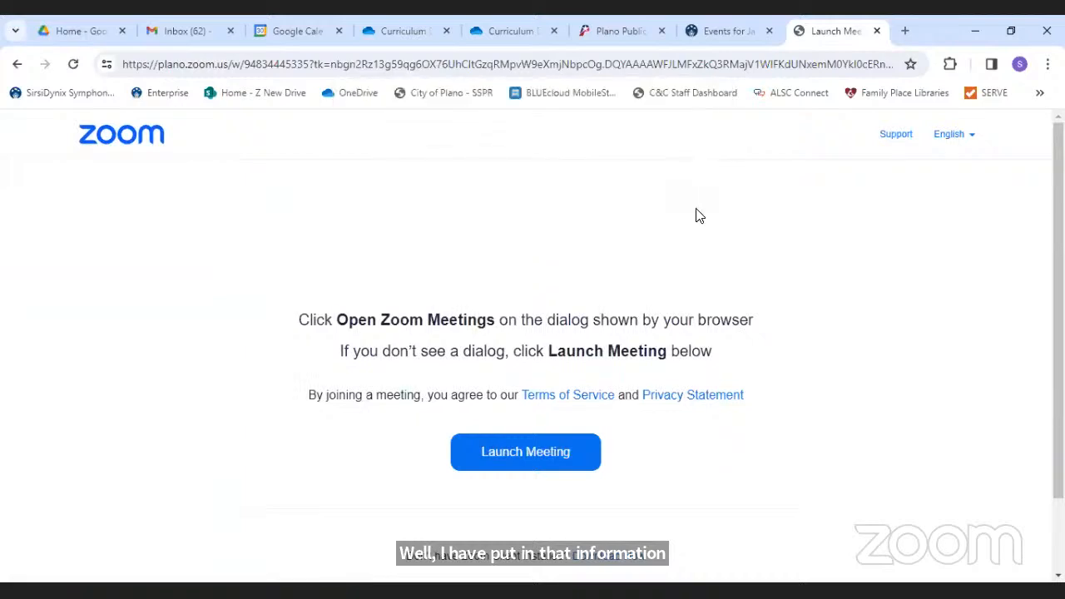
key("ctrl+w")
left_click(200, 30)
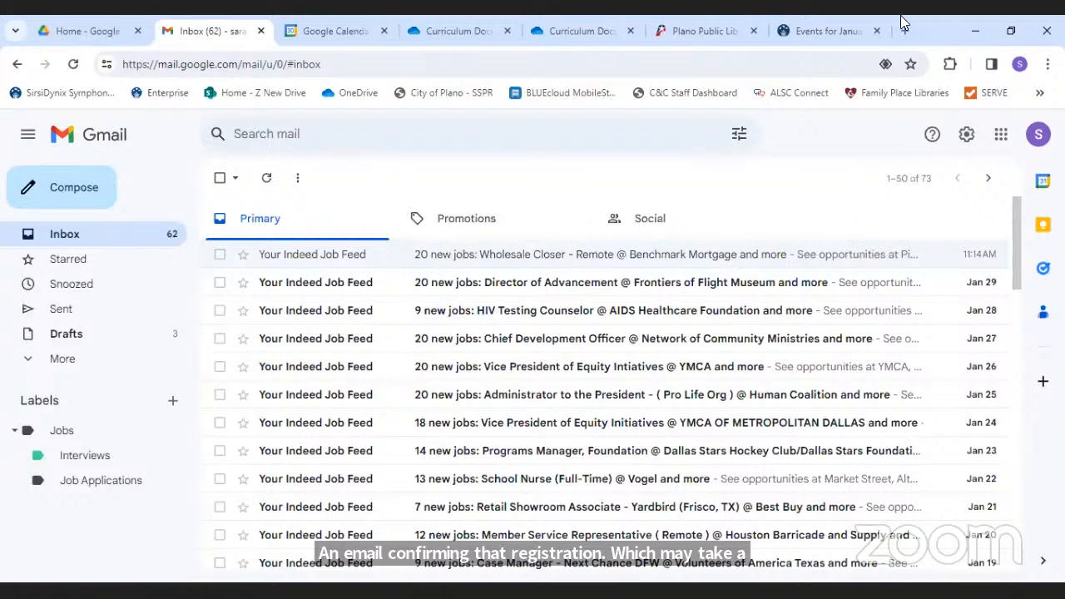
- Go back to the library's All Events list and switch it to February 2024
left_click(820, 30)
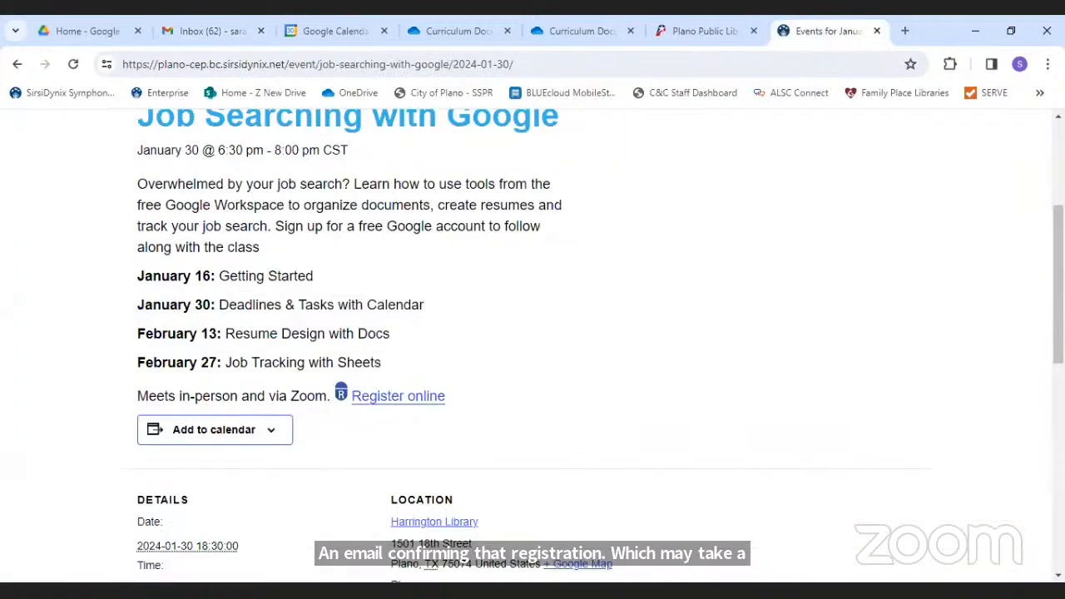
scroll(1034, 180, "up", 3)
left_click(145, 287)
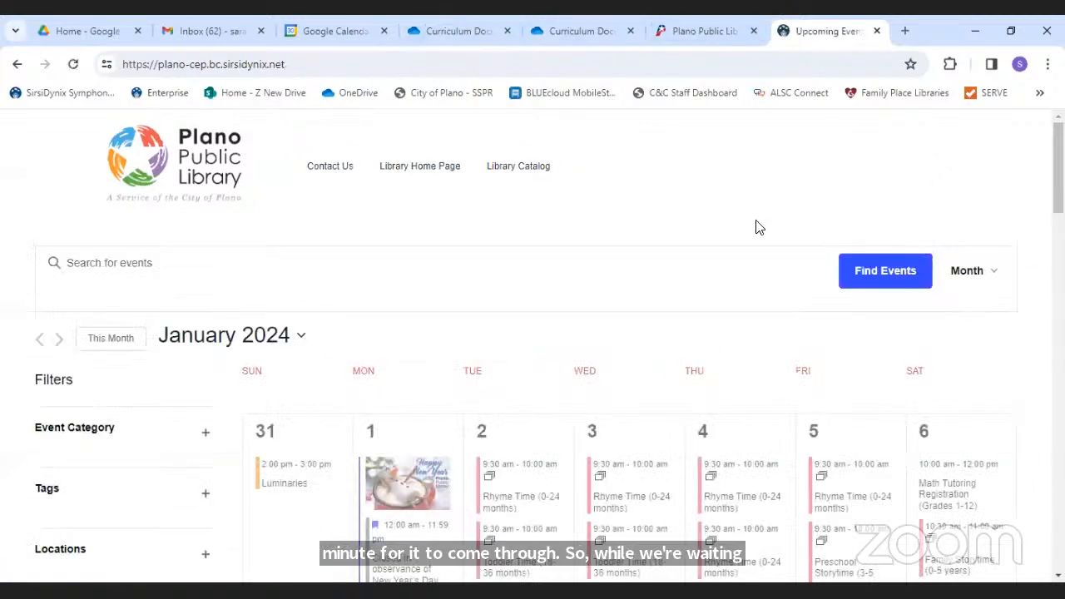
left_click(294, 334)
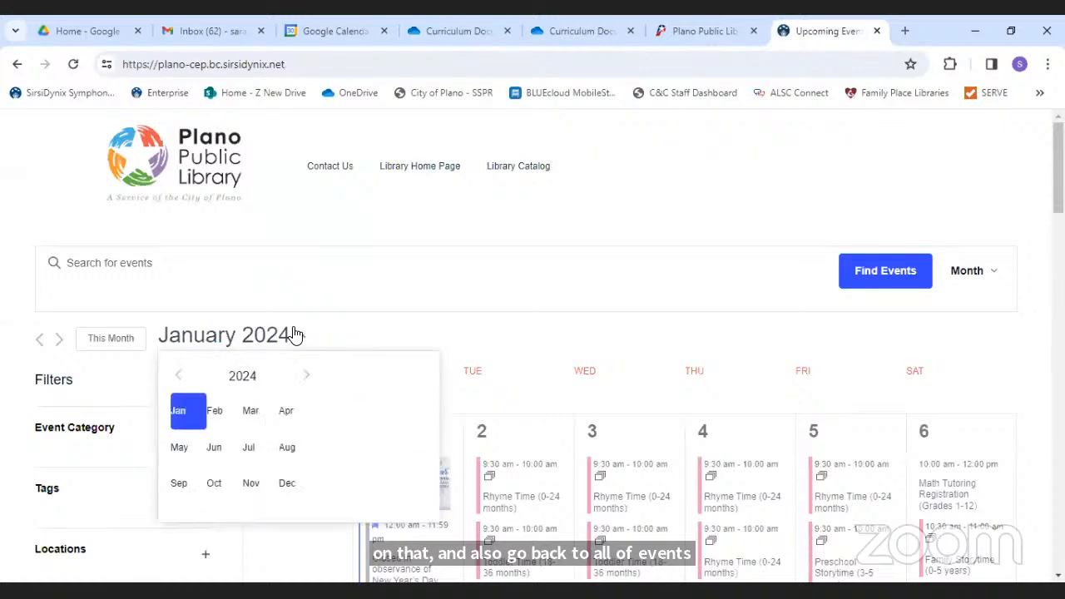
left_click(215, 414)
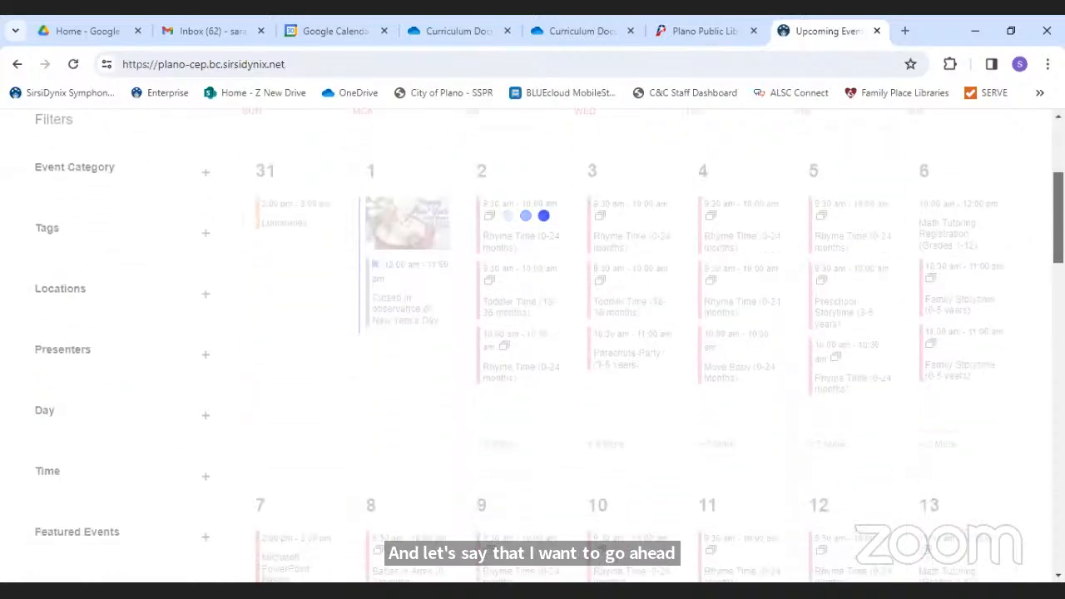
- Open the February 13 Job Searching with Google event from that day's +11 More list
scroll(532, 349, "down", 6)
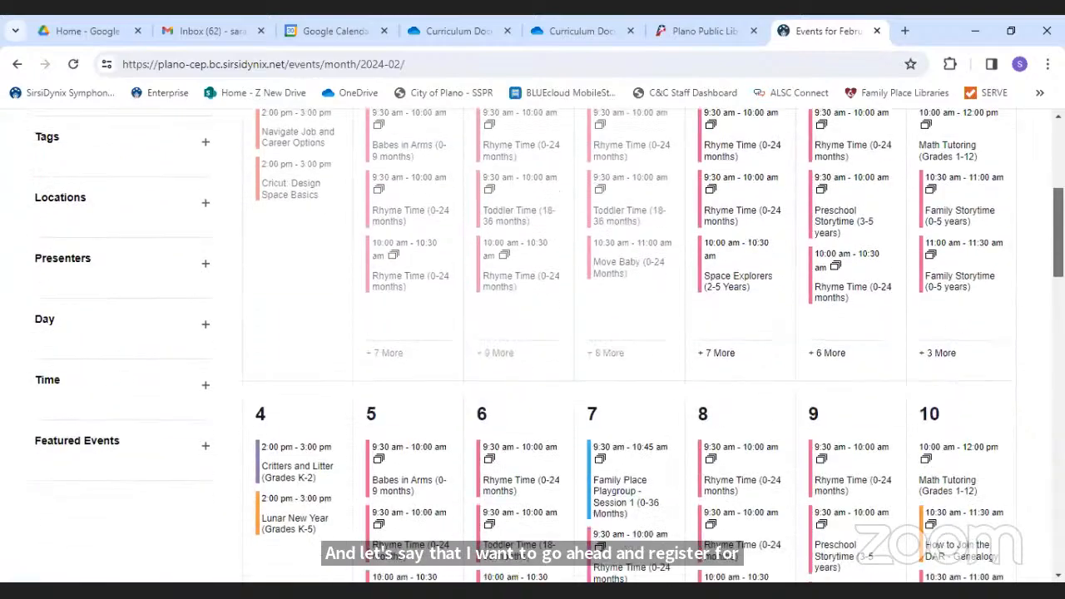
scroll(532, 349, "down", 2)
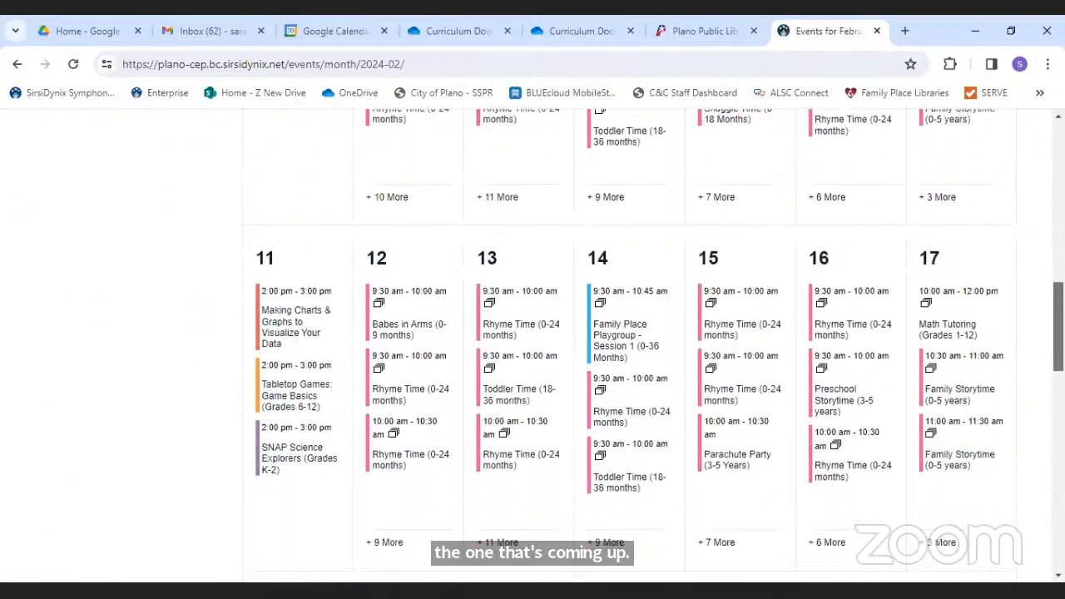
scroll(1042, 335, "up", 3)
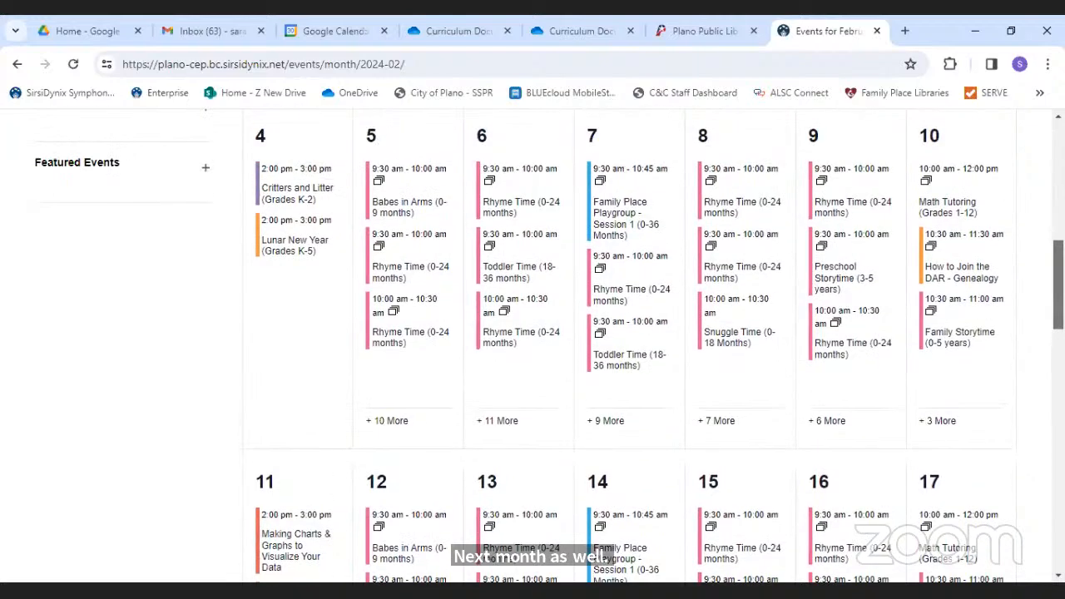
scroll(1042, 335, "down", 4)
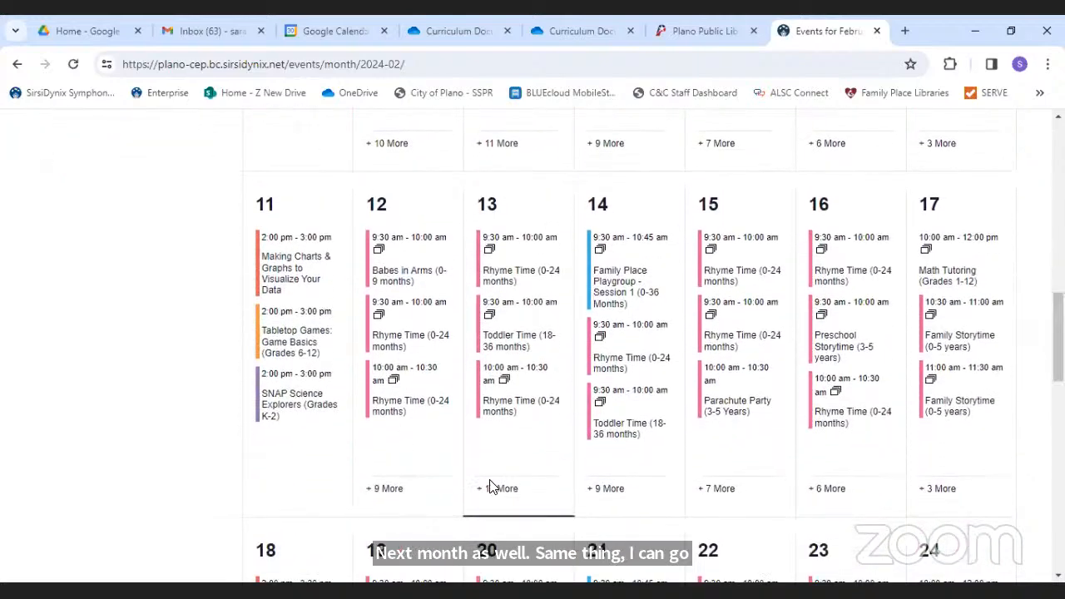
left_click(495, 489)
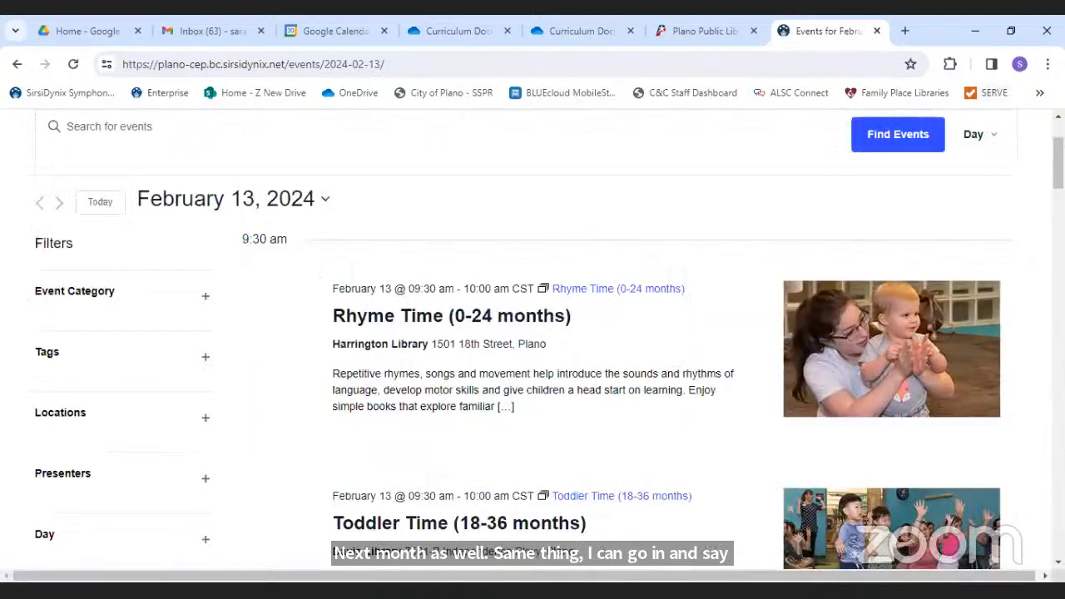
scroll(1008, 453, "down", 20)
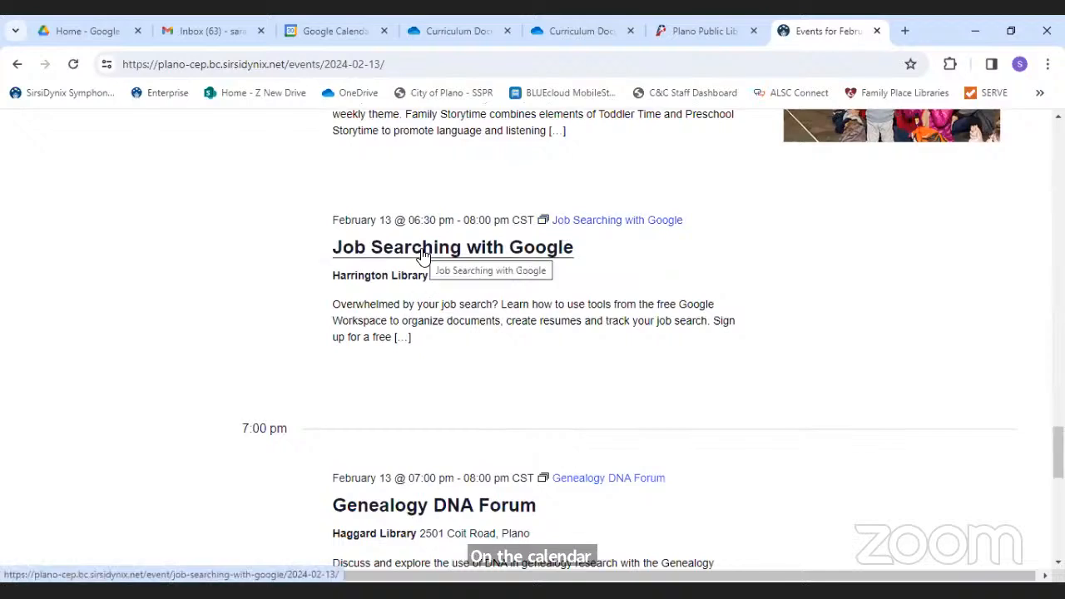
left_click(423, 254)
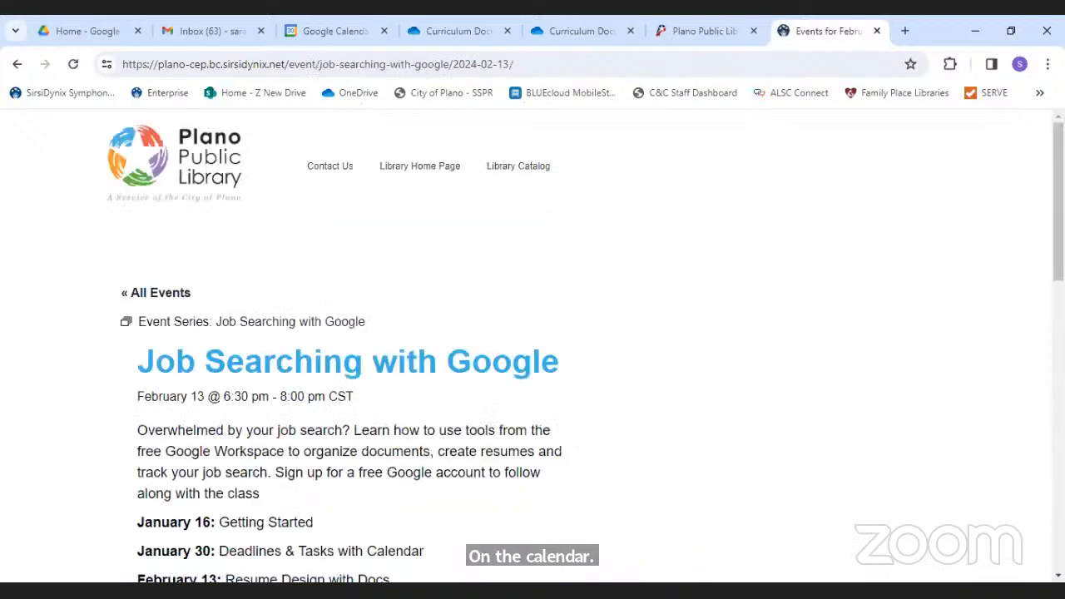
left_click_drag(422, 254, 616, 374)
left_click(1037, 262)
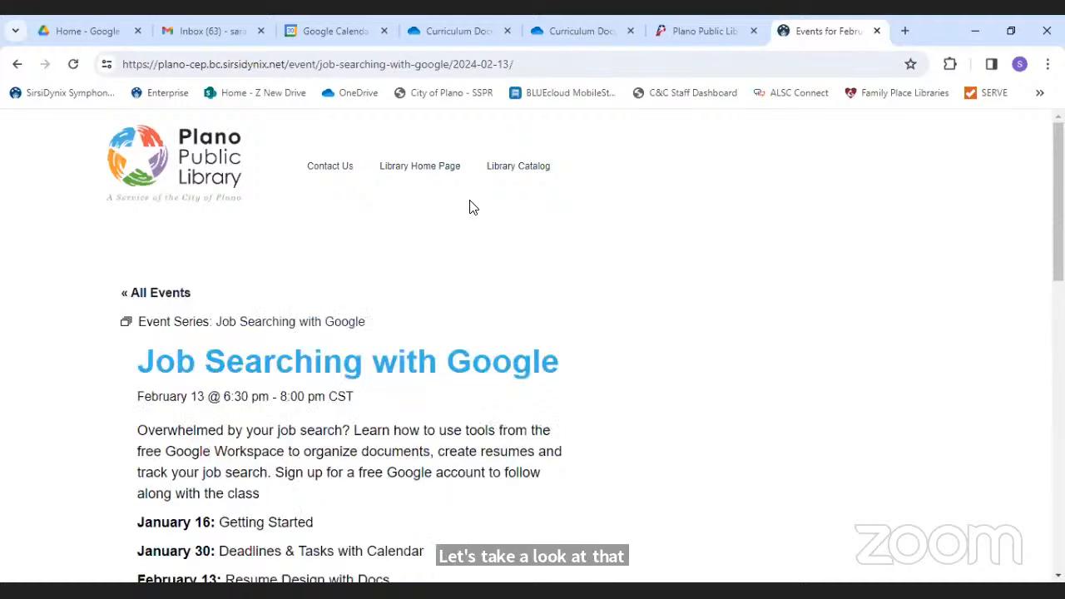
scroll(1038, 321, "down", 4)
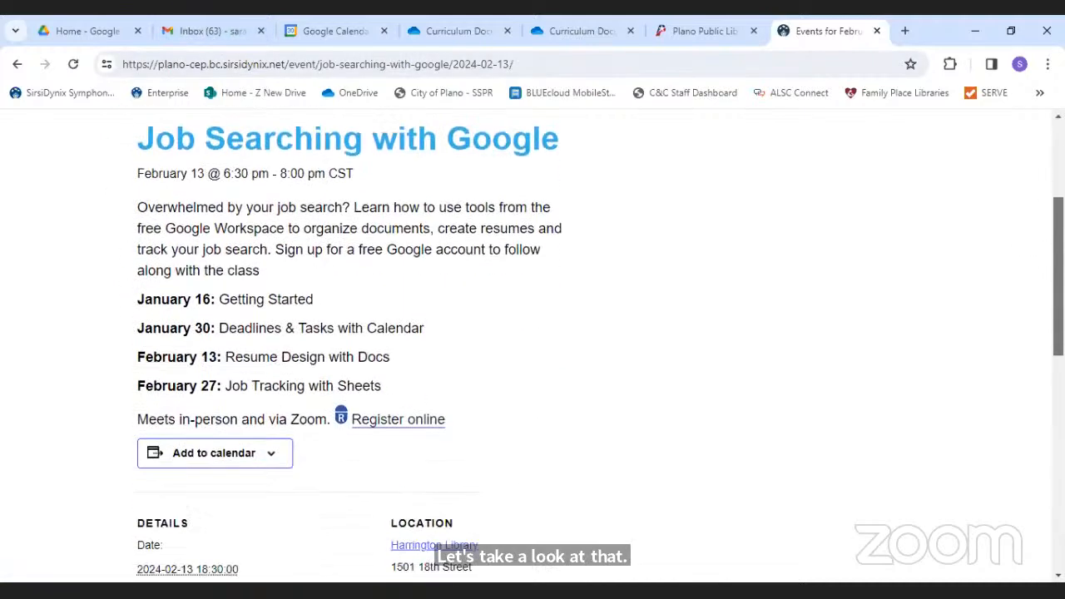
- Open the zoom.us Job Searching with Google confirmation email and choose Add to Google Calendar
left_click(179, 32)
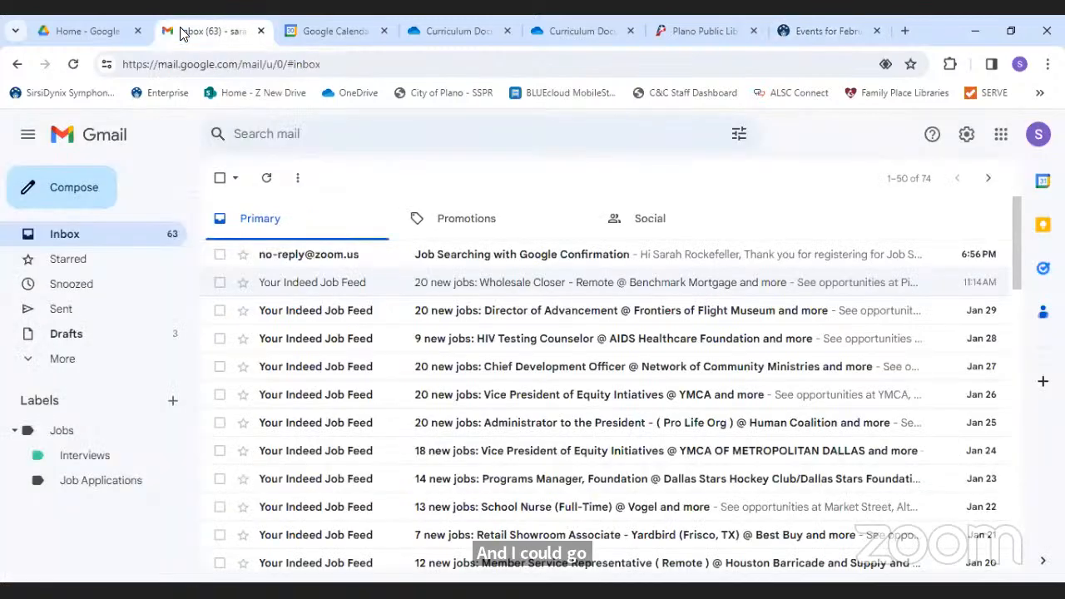
left_click(472, 260)
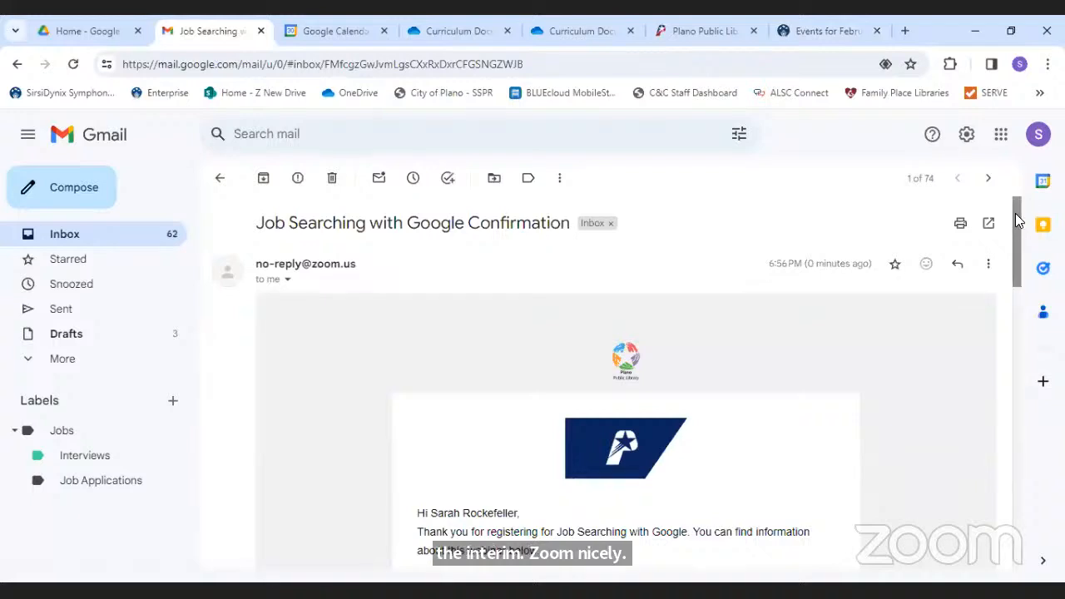
left_click_drag(1016, 220, 1036, 288)
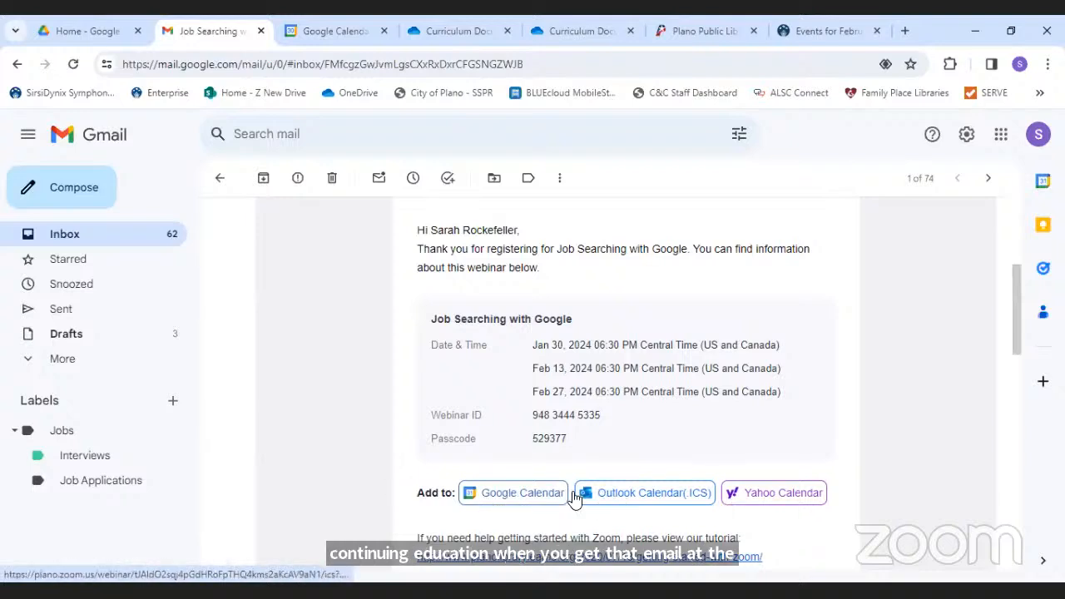
left_click(504, 500)
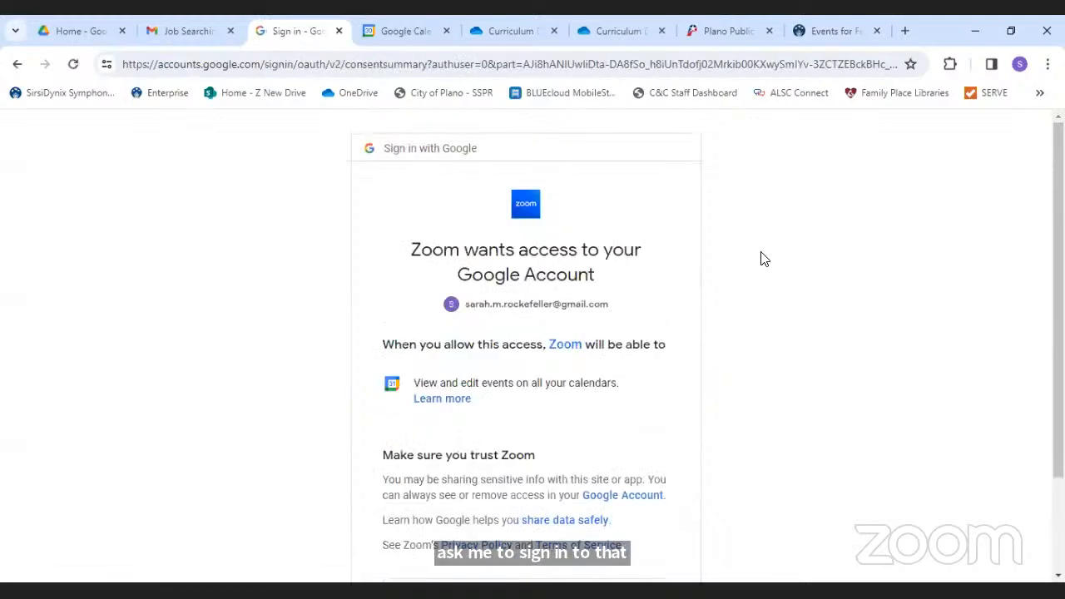
- Allow Zoom calendar access and save the January 30, 6:30–8pm class with its Zoom link
scroll(1058, 332, "down", 2)
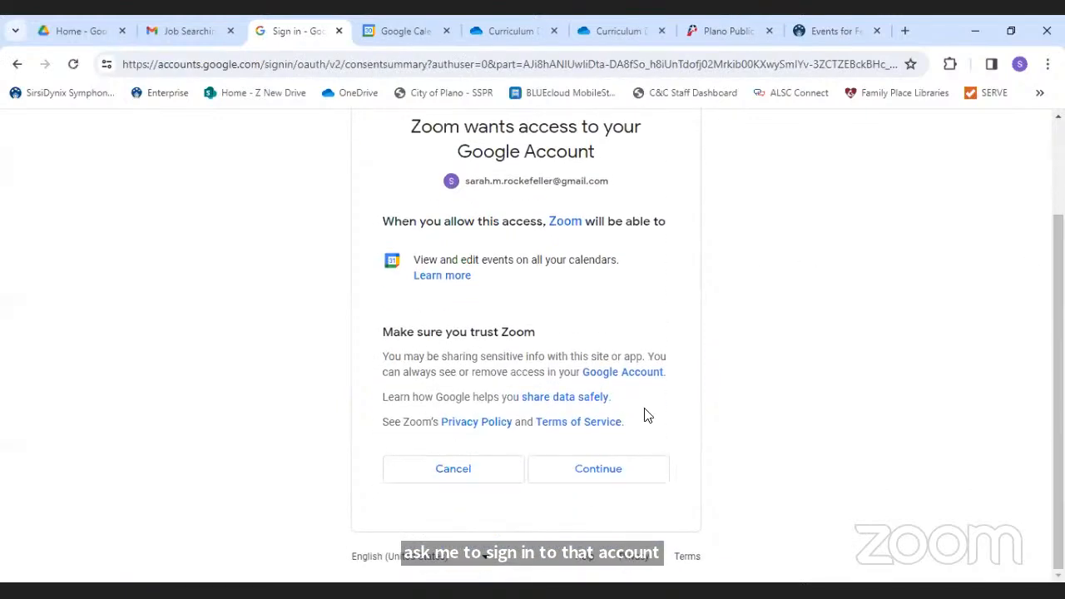
left_click(559, 471)
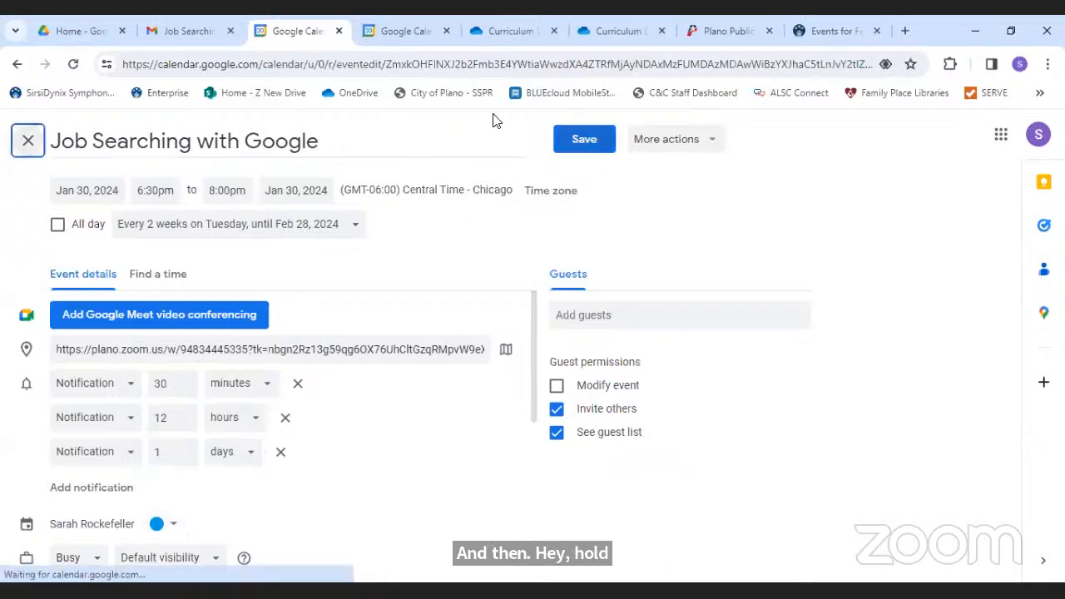
left_click(579, 139)
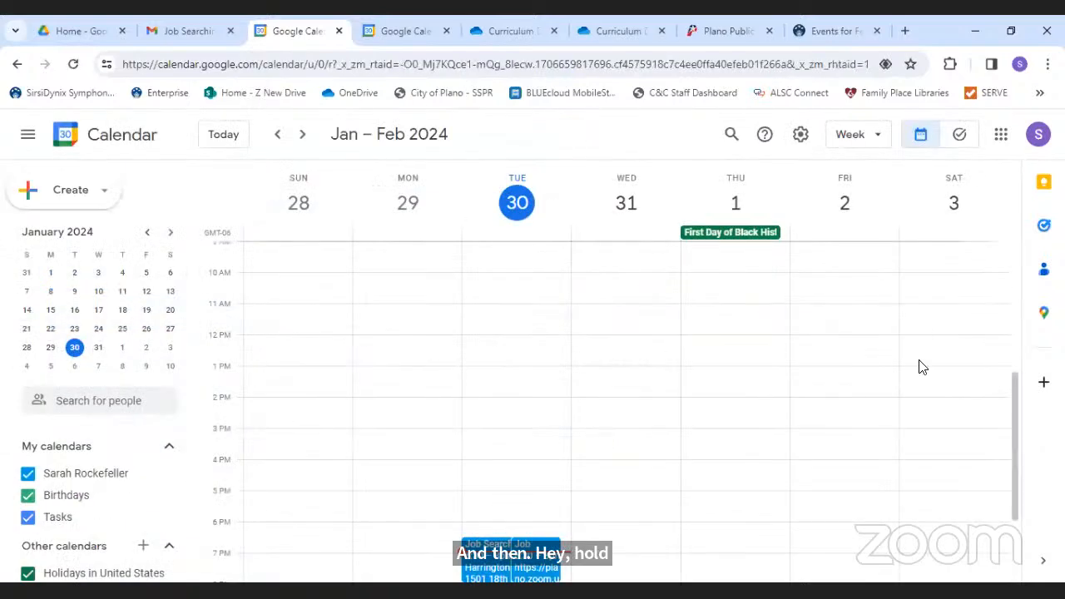
left_click_drag(1012, 400, 1021, 441)
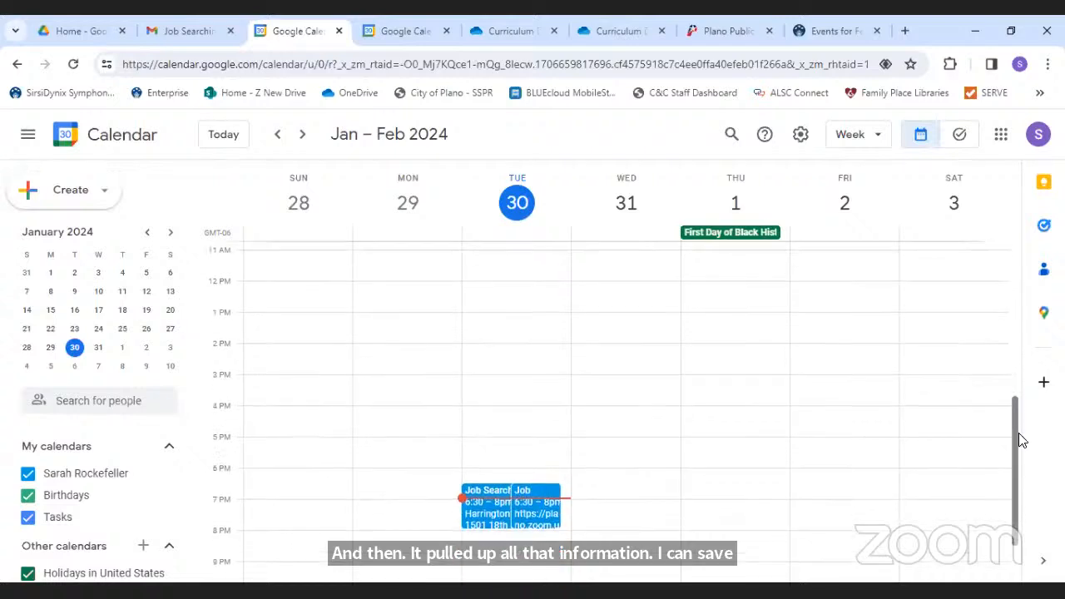
scroll(1020, 439, "down", 1)
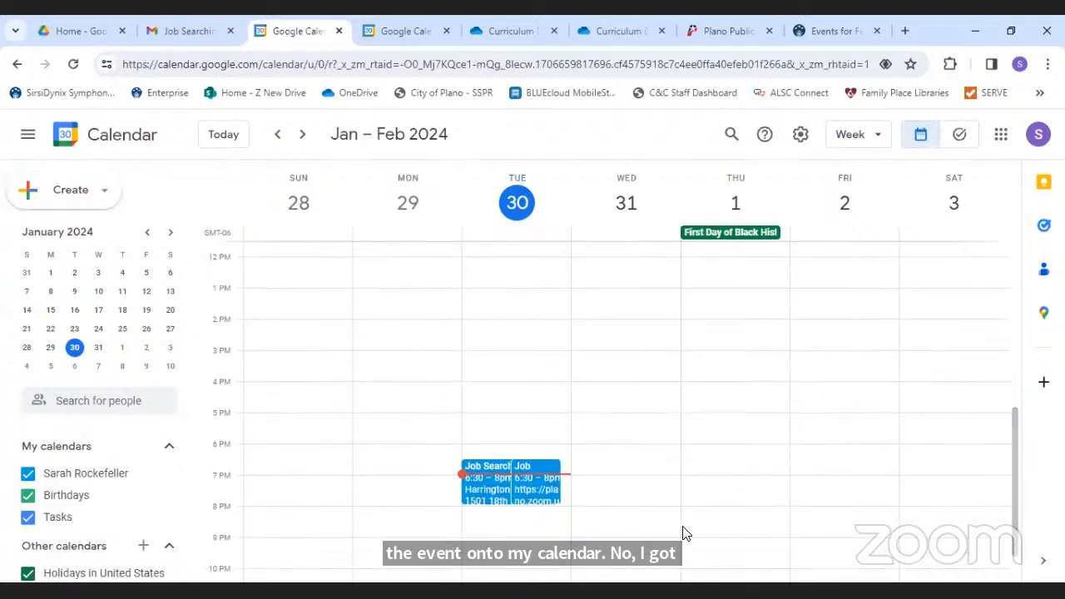
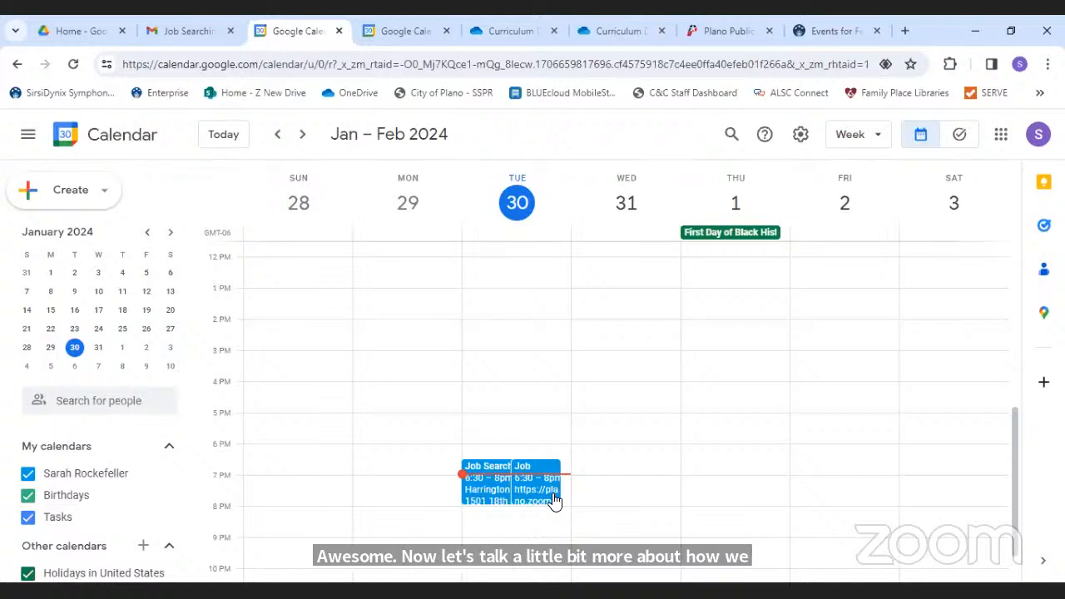
- Go to the Feb 4–10 week and open the Feb 5, 4:30–5:30pm Interview Prep event for full editing
left_click(278, 135)
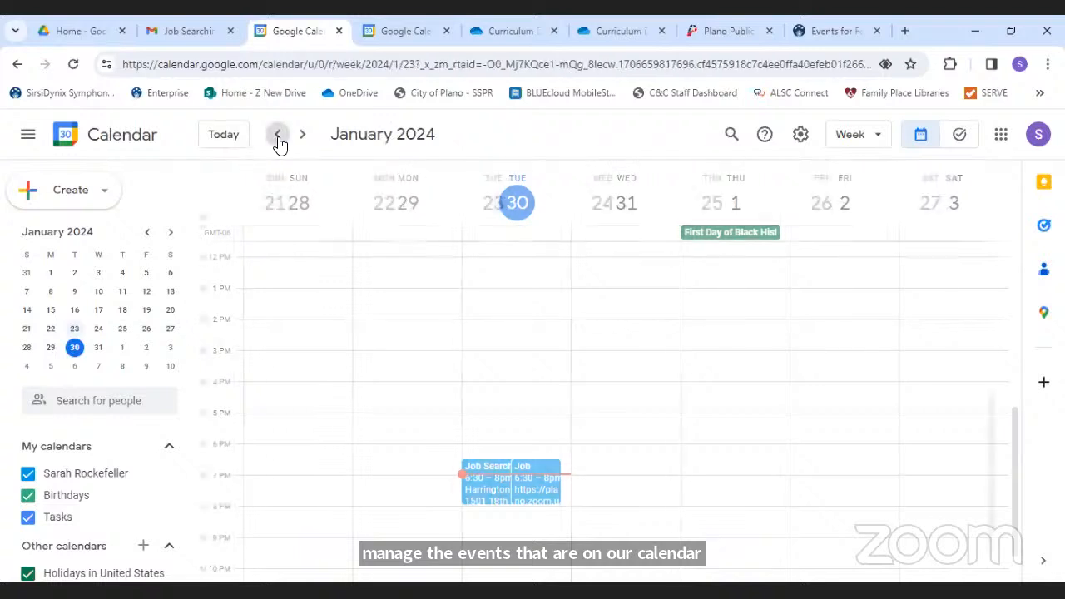
left_click(305, 137)
left_click(304, 138)
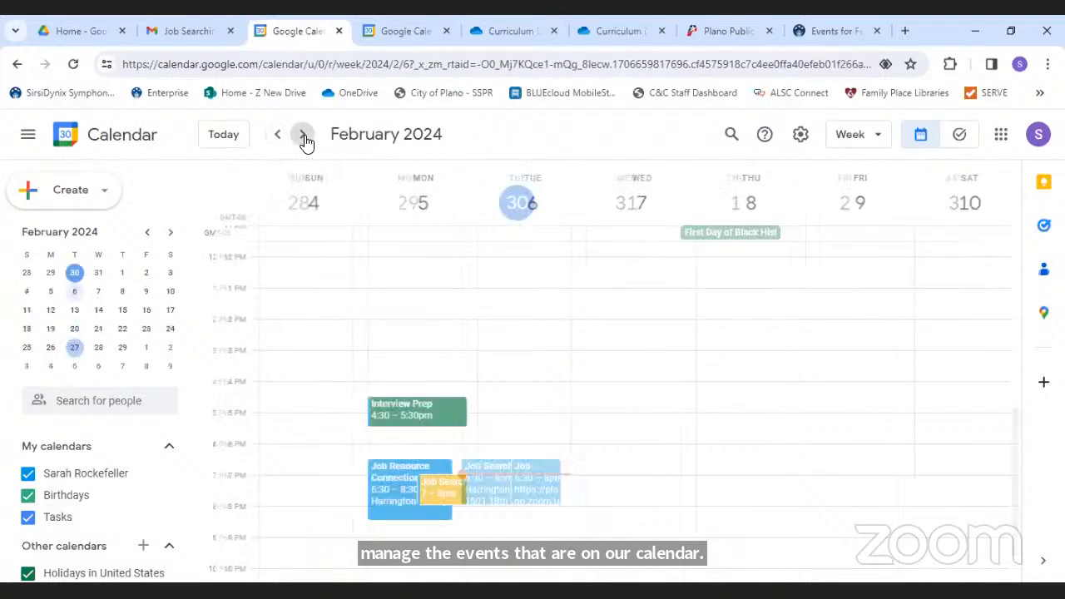
left_click(395, 416)
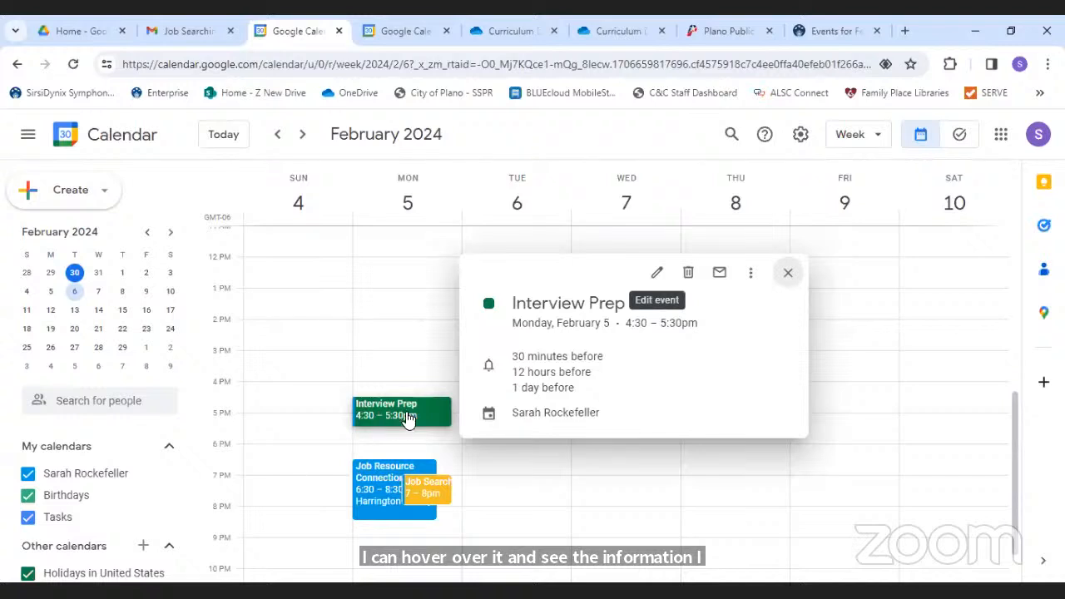
double_click(391, 414)
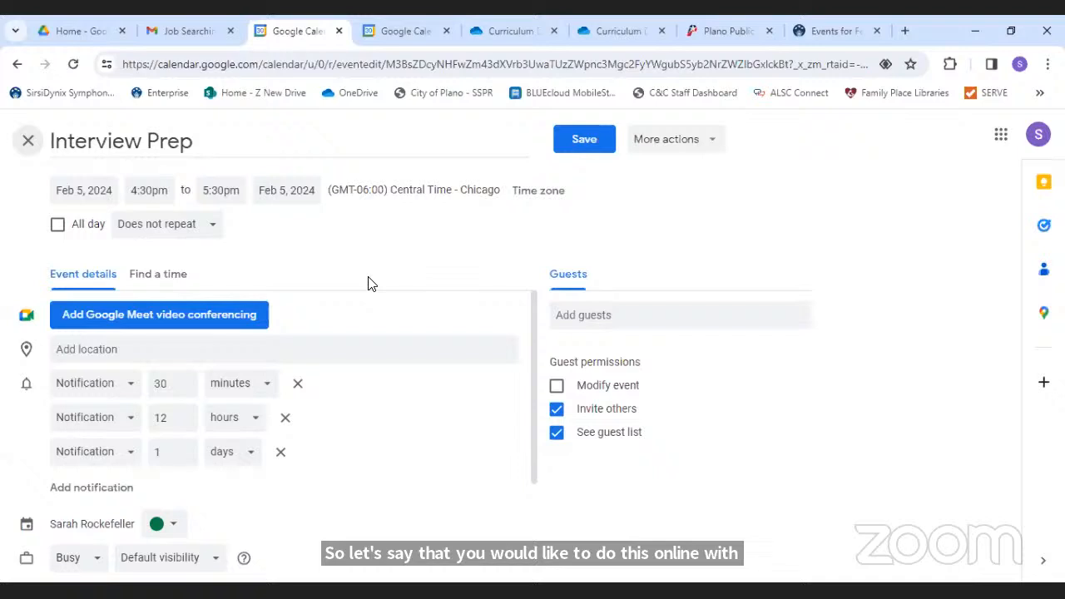
- Attach Google Meet video conferencing to Interview Prep, removing it once and re-adding it
left_click(205, 323)
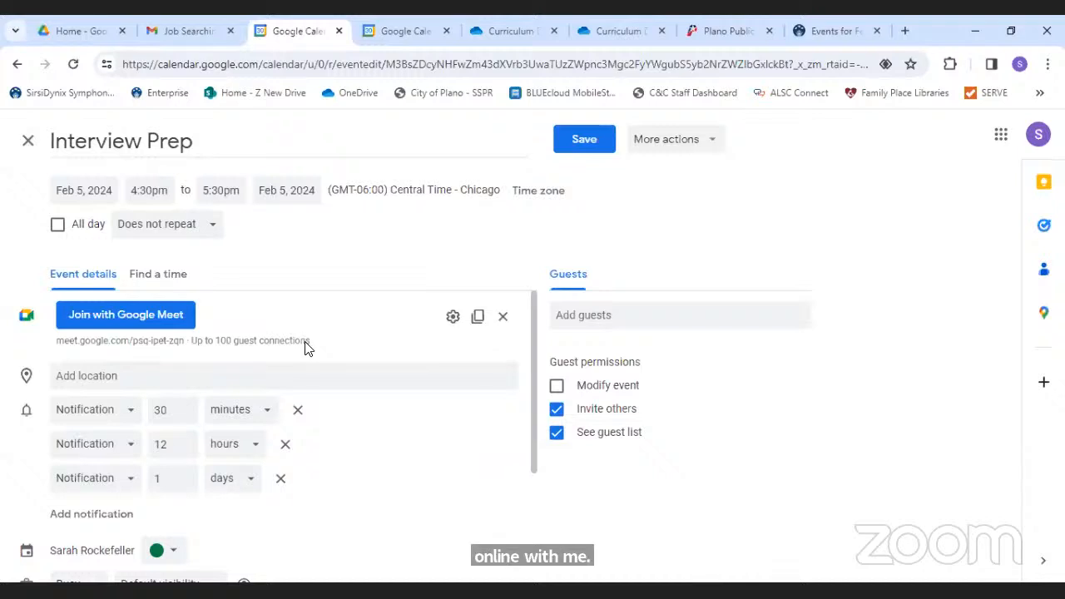
left_click(503, 317)
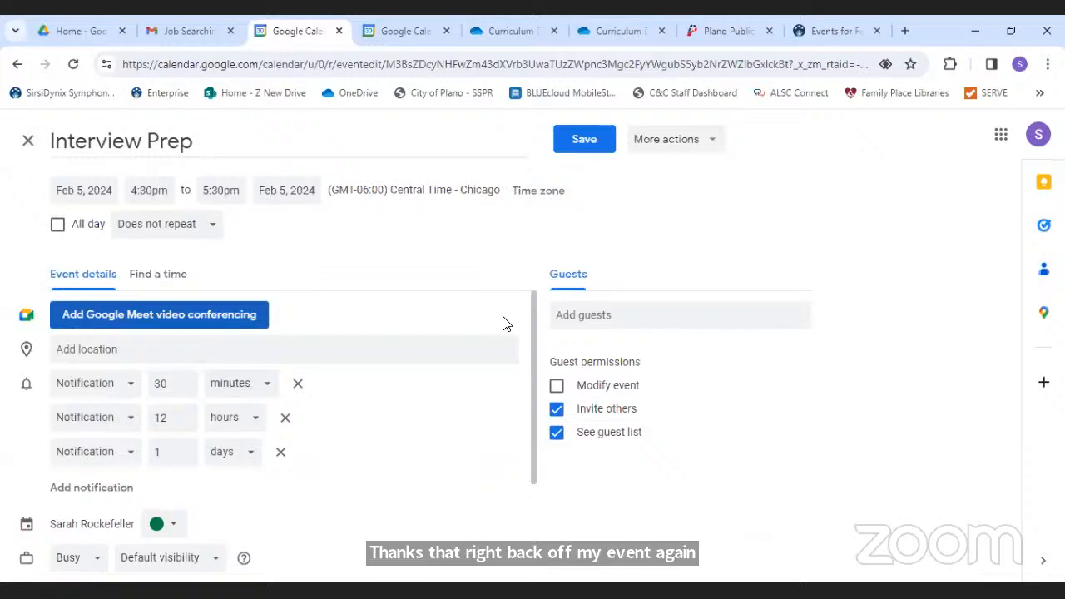
left_click(152, 324)
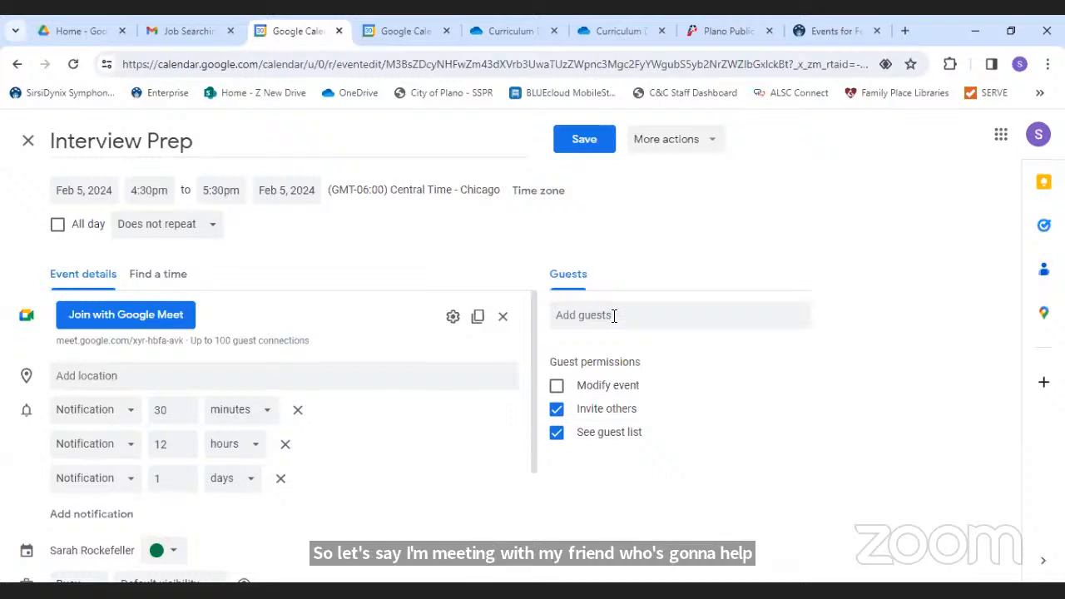
- Add the suggested contact starting with 'J' as a guest on Interview Prep
left_click(613, 315)
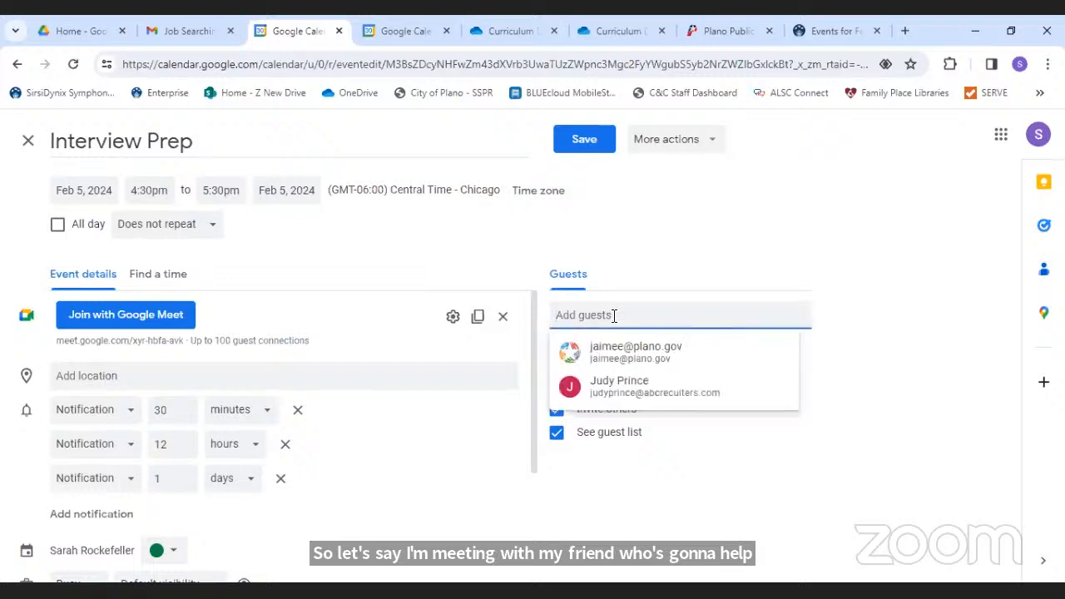
mouse_move(631, 357)
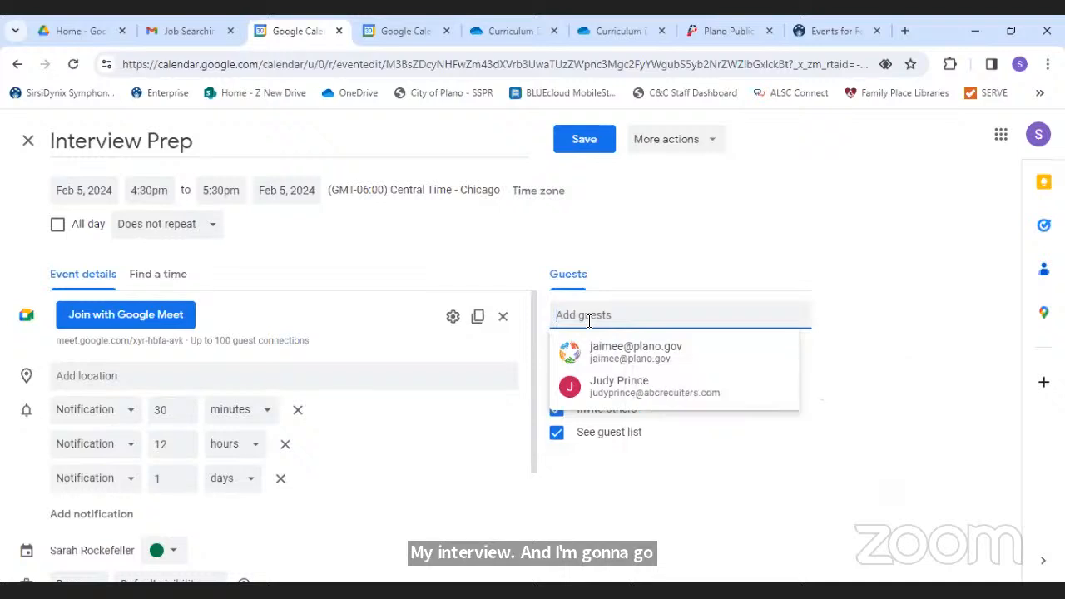
type("J")
left_click(613, 357)
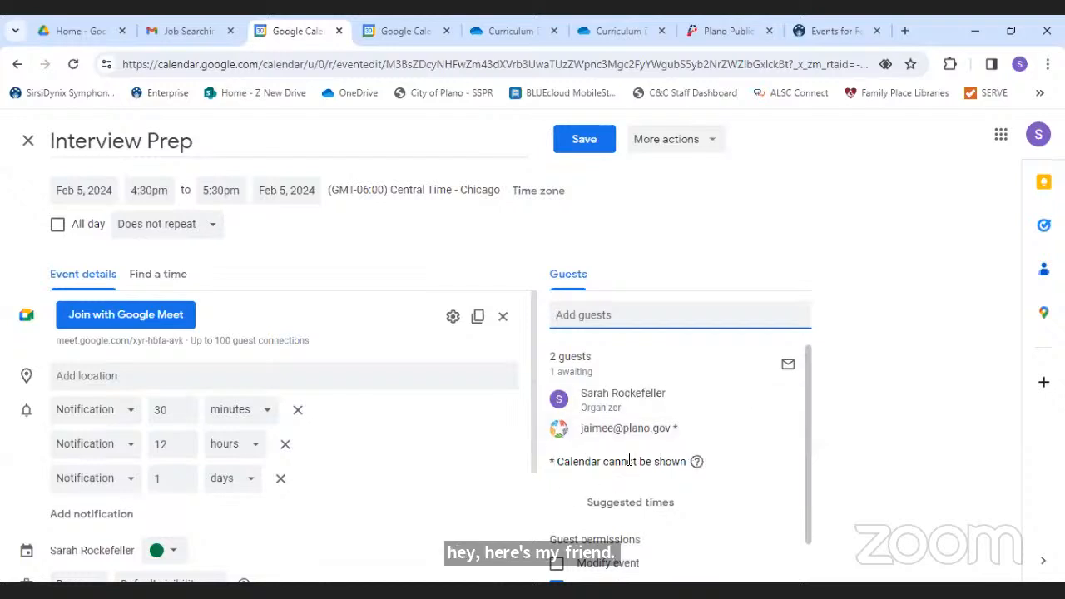
- Email the guests the message 'Can you join me for this meeting?'
left_click_drag(809, 389, 786, 366)
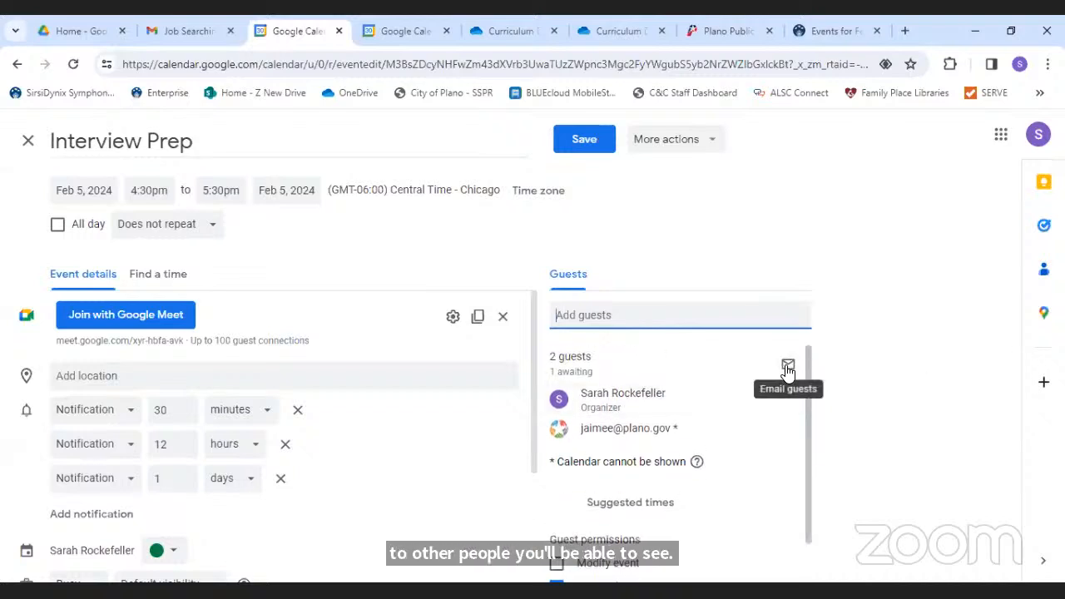
left_click(787, 367)
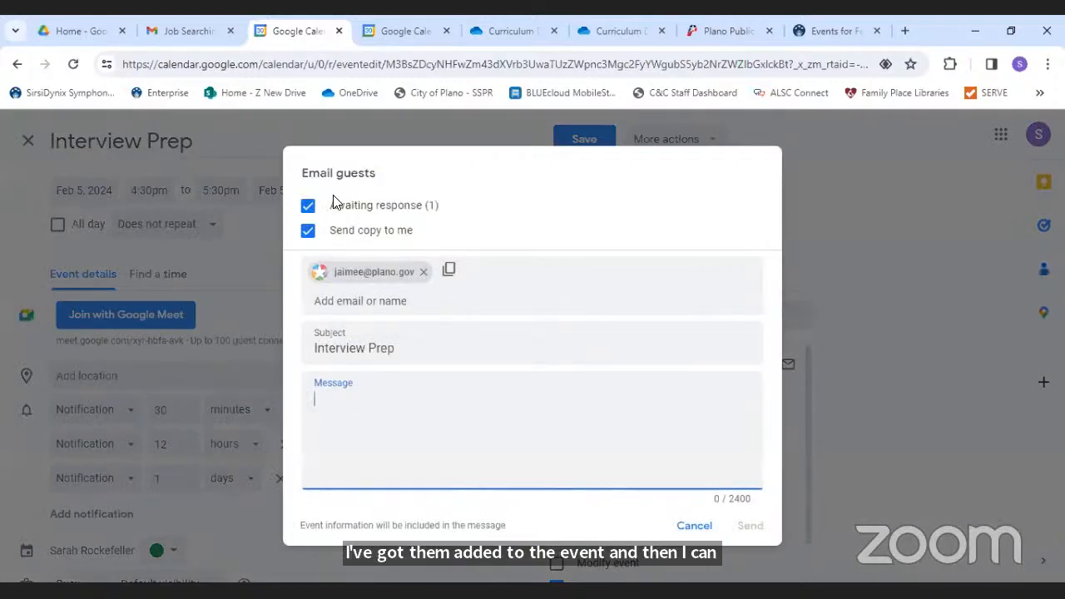
left_click(442, 470)
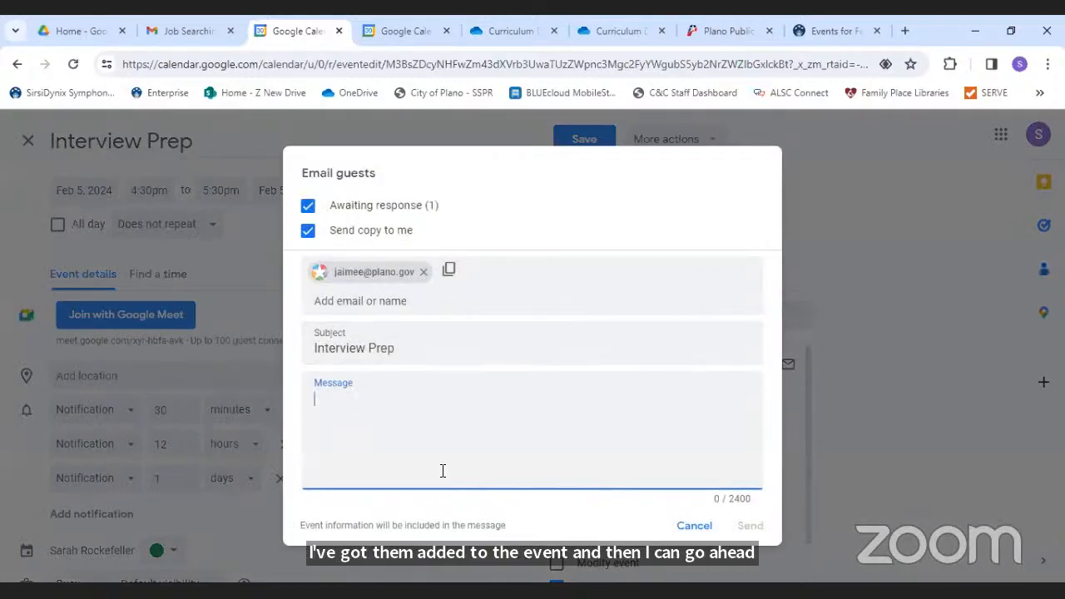
type("Can you join me for this meeting?")
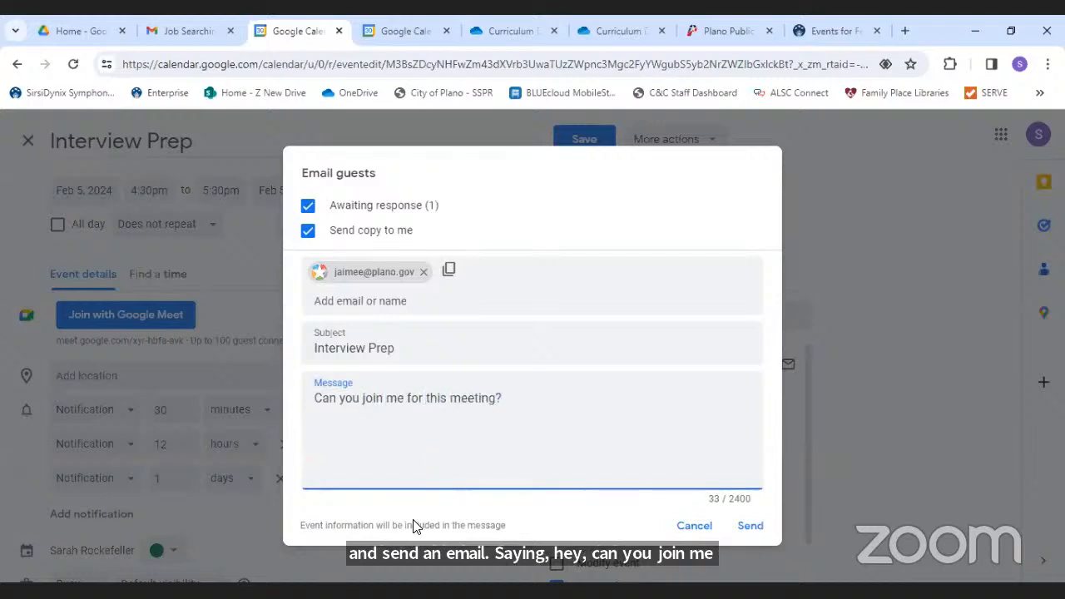
left_click(751, 527)
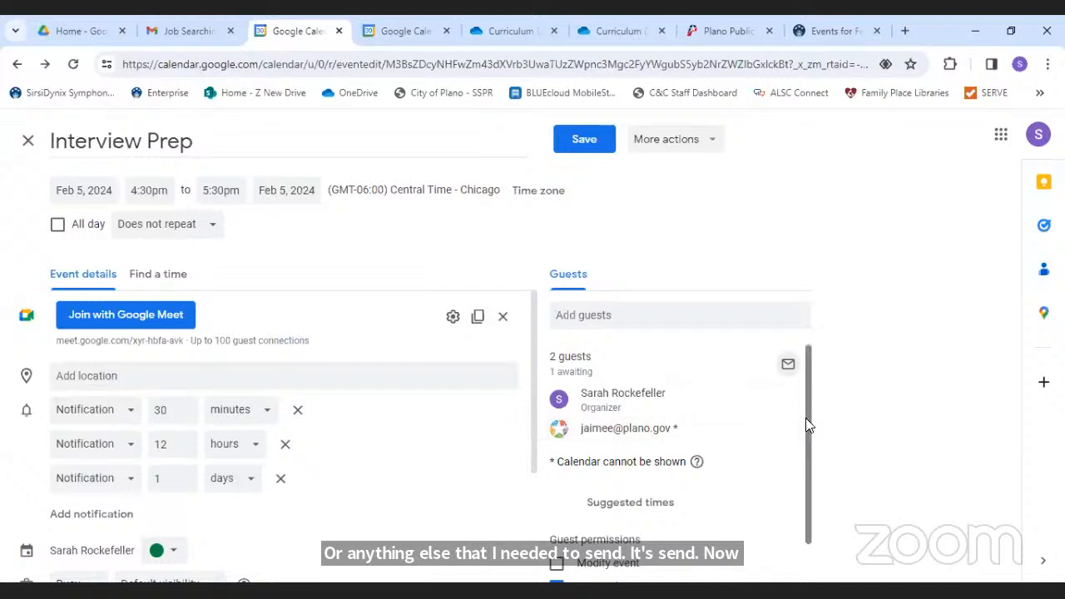
left_click_drag(805, 418, 782, 308)
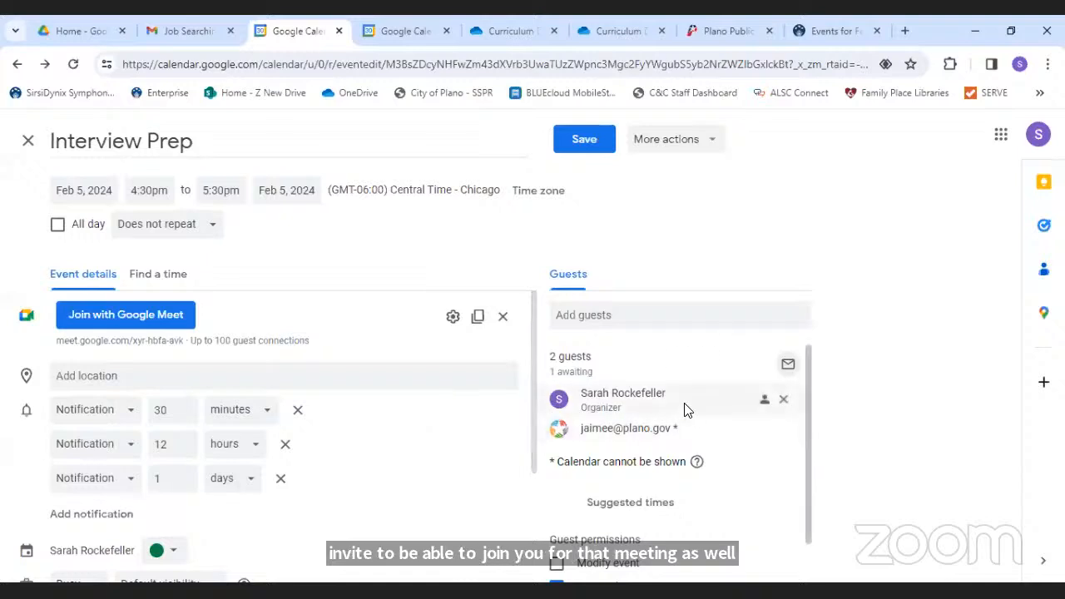
mouse_move(670, 438)
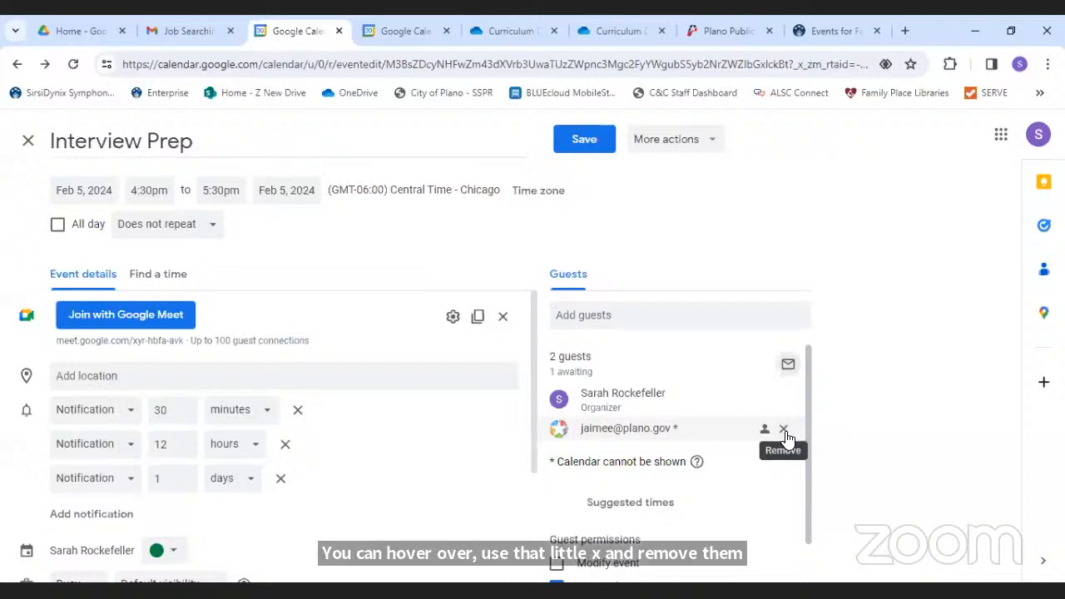
left_click(613, 316)
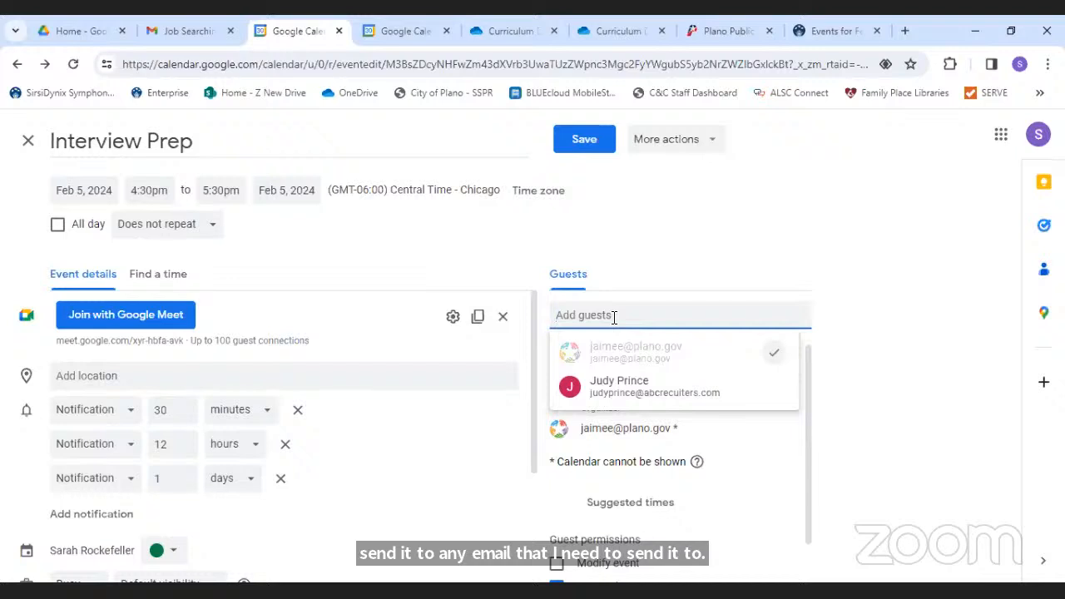
type("li")
key("BackSpace")
key("BackSpace")
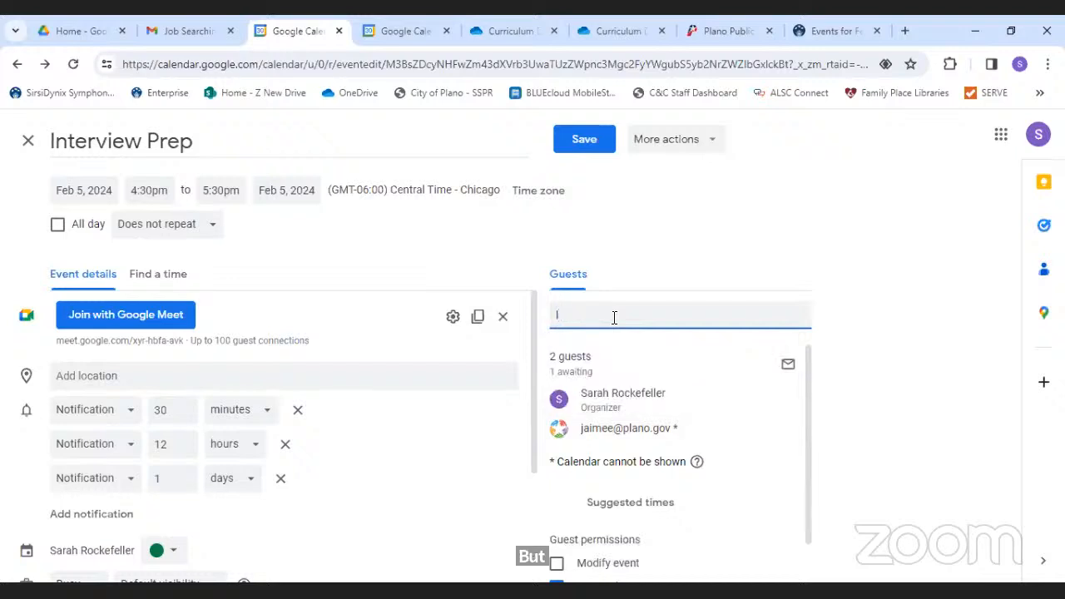
left_click(919, 311)
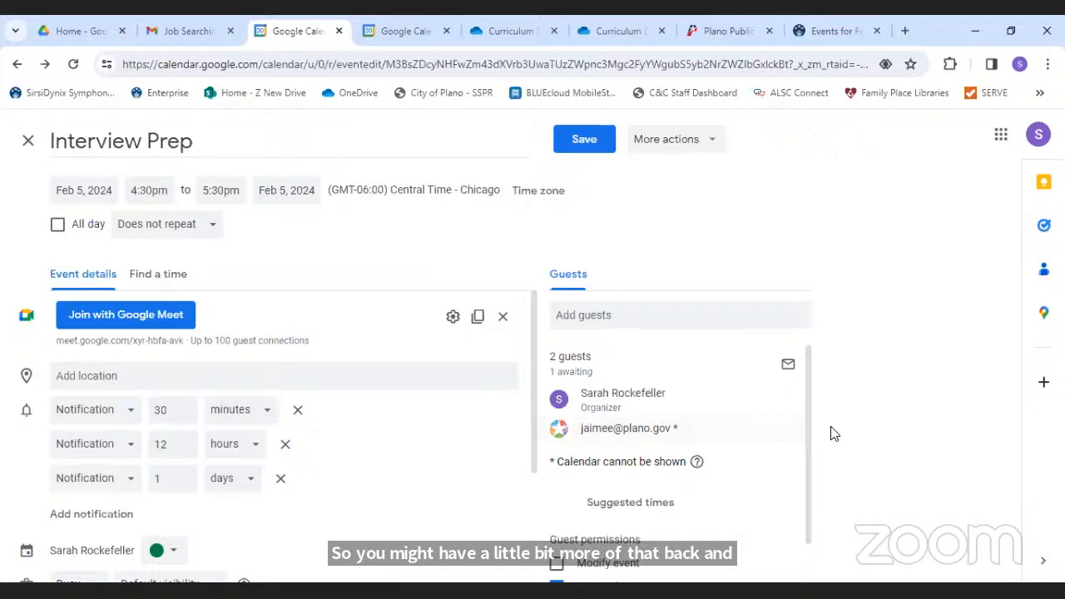
left_click_drag(808, 421, 810, 491)
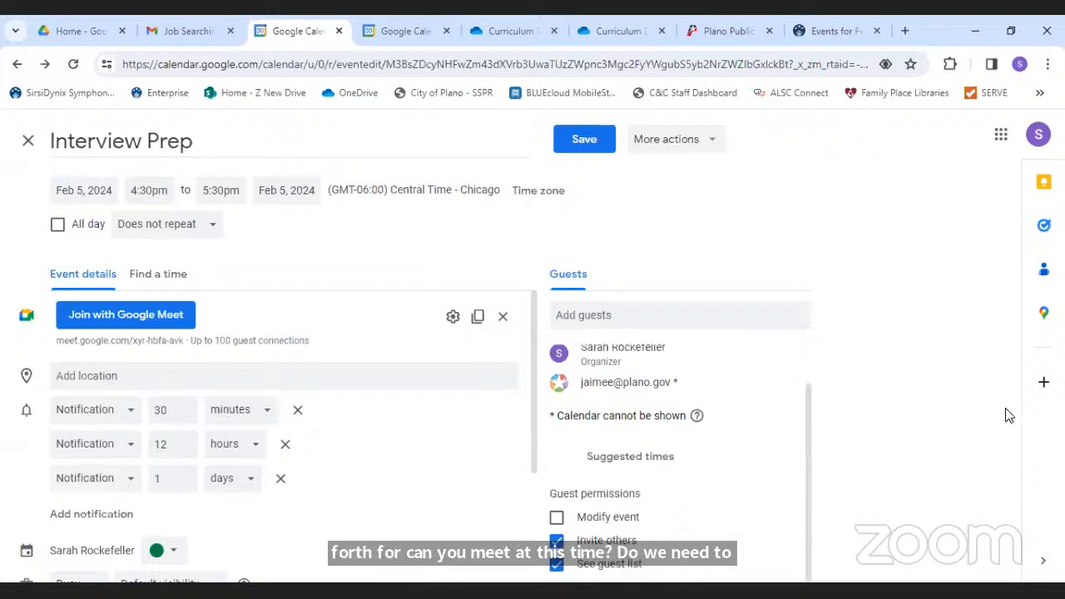
left_click(555, 542)
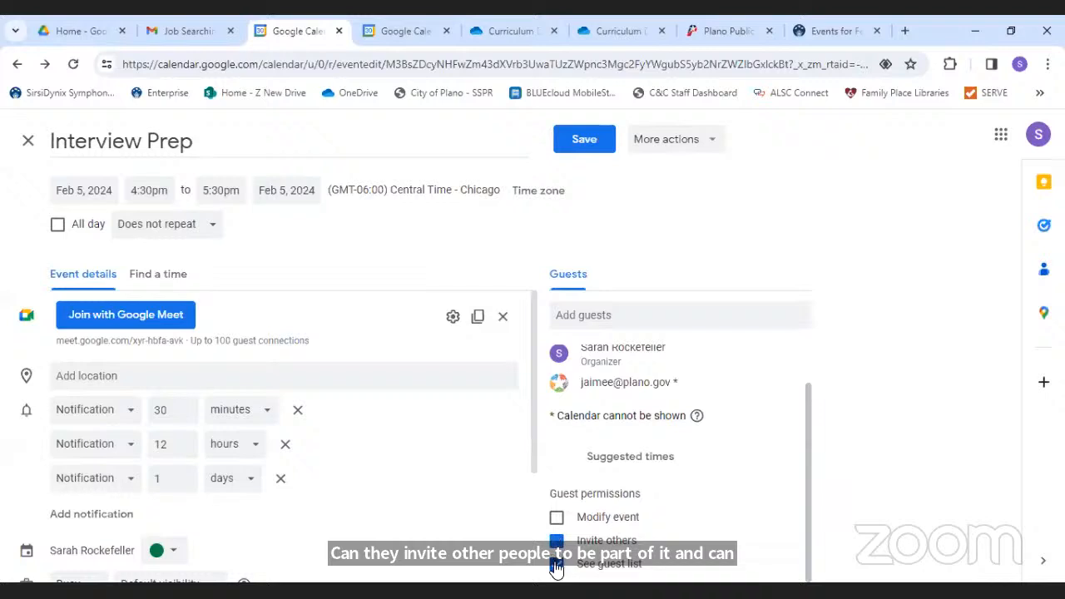
left_click(556, 564)
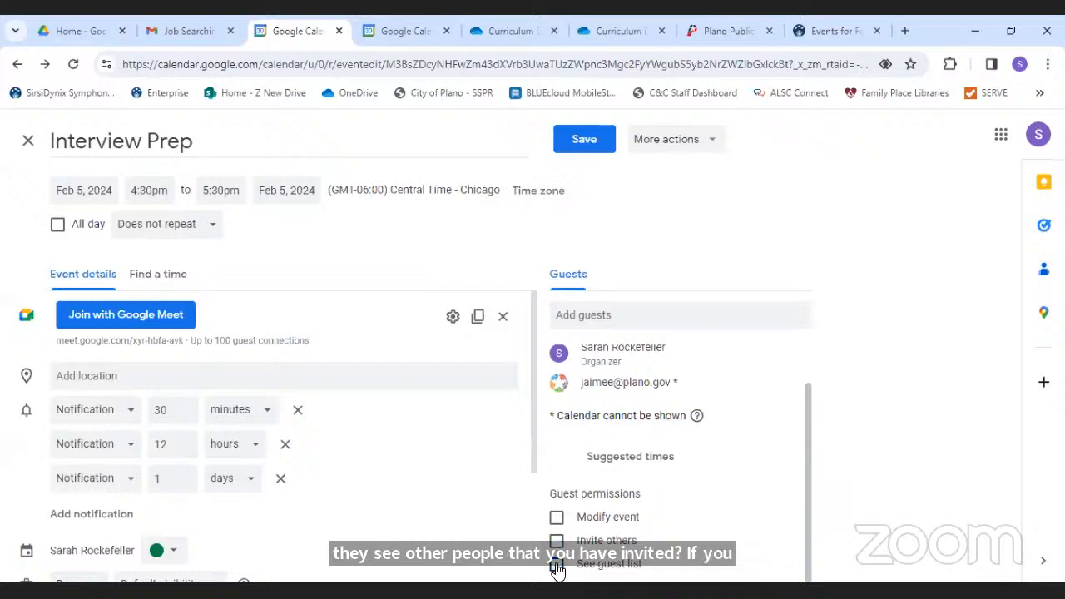
left_click(557, 564)
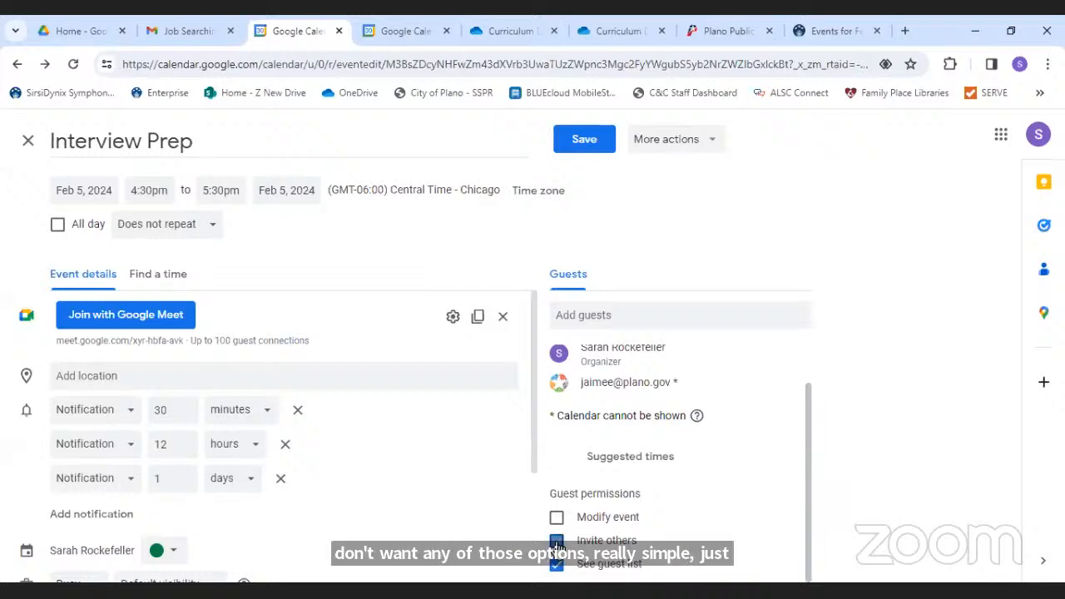
left_click(556, 542)
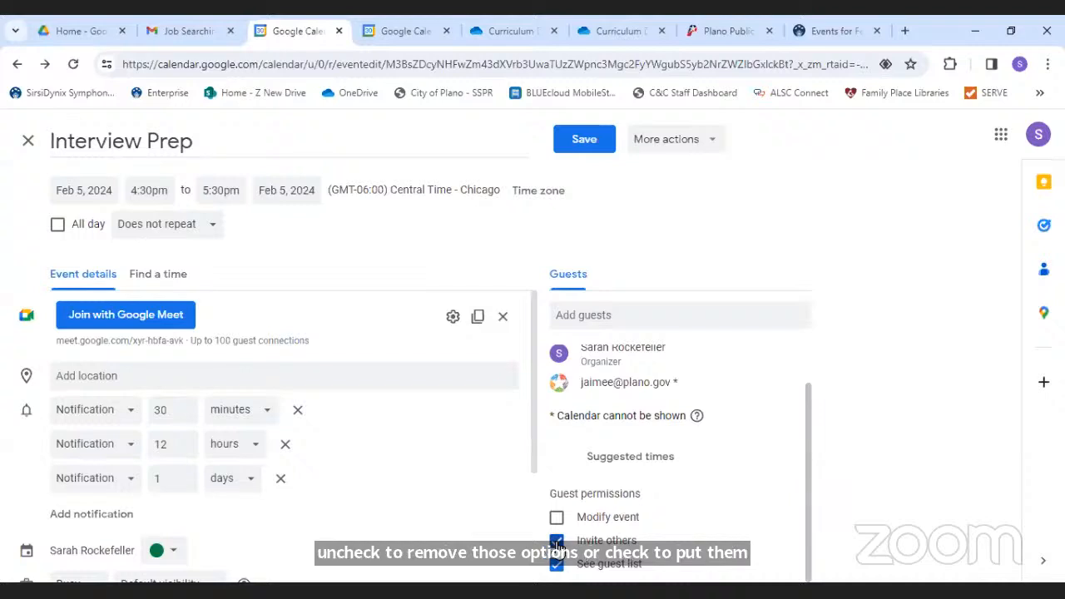
left_click(204, 371)
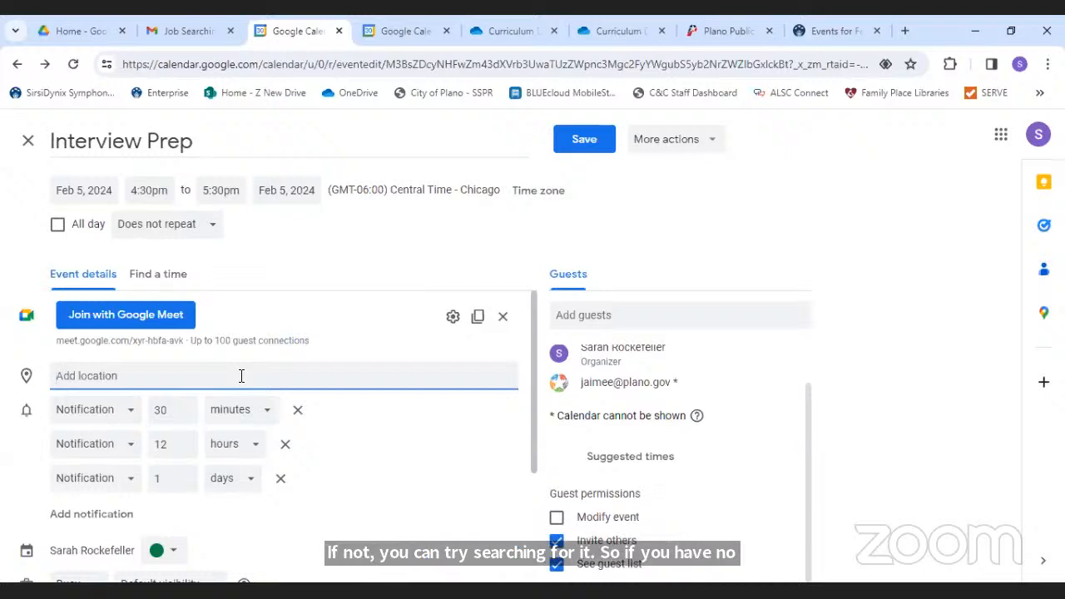
- Replace the Dallas Zoo location with the 1501 Plano street address and save Interview Prep
type("Dallas")
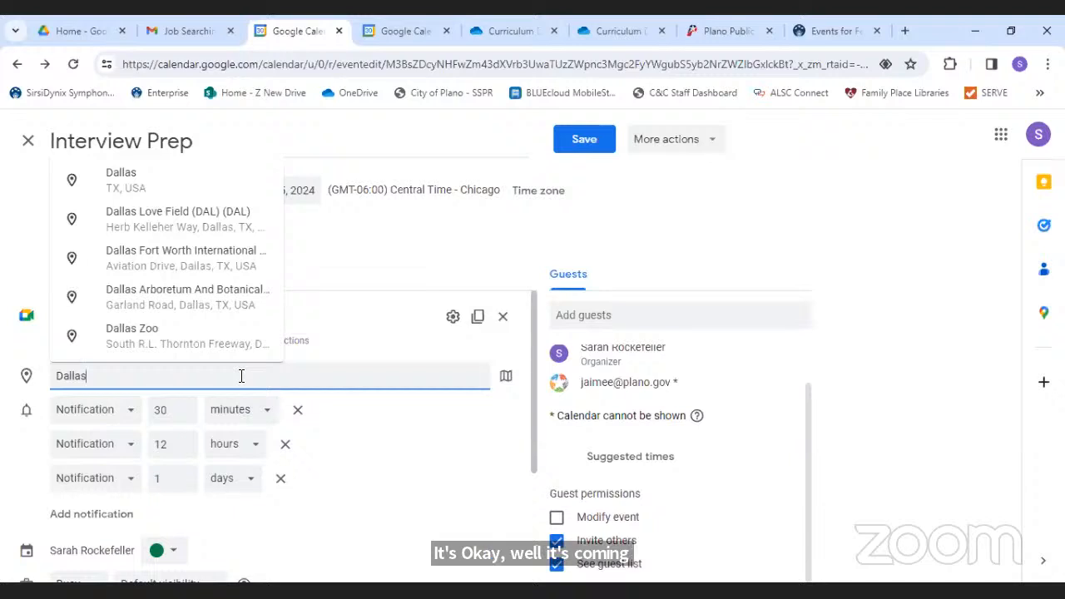
type("Zo")
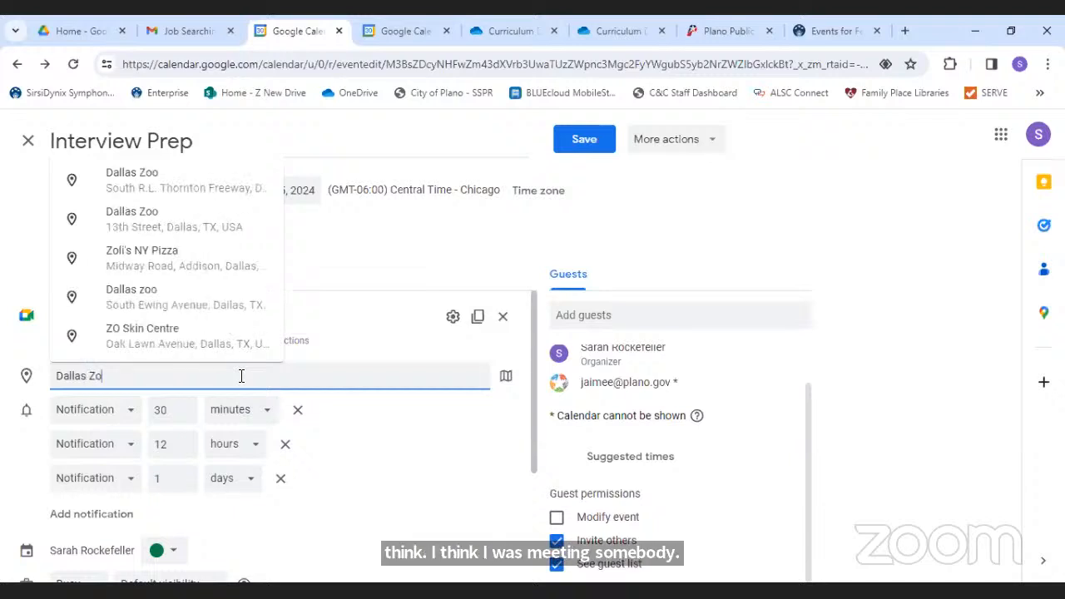
left_click(121, 190)
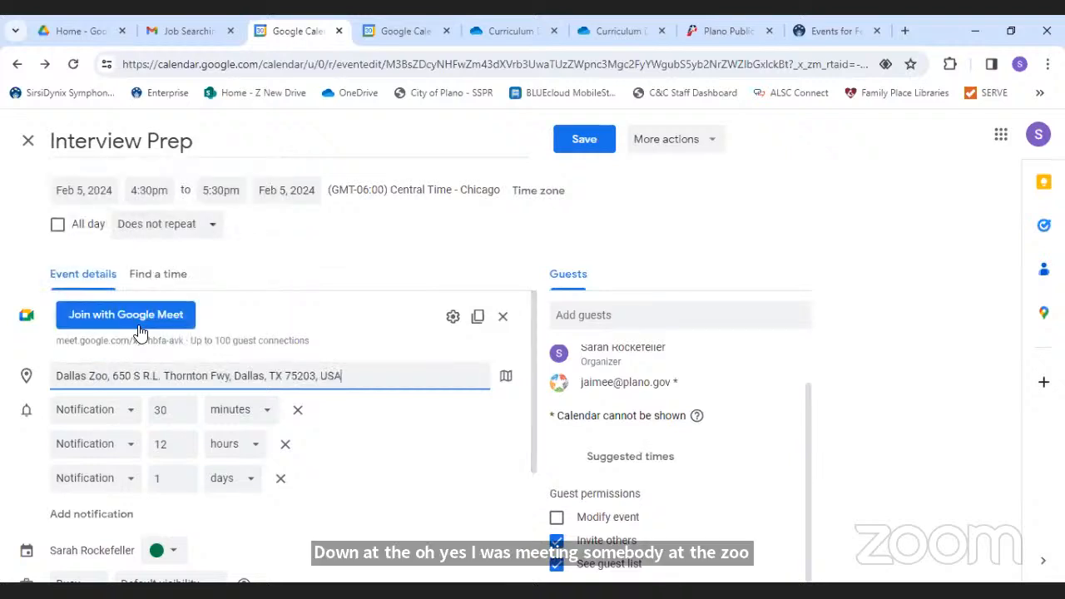
triple_click(356, 371)
key("BackSpace")
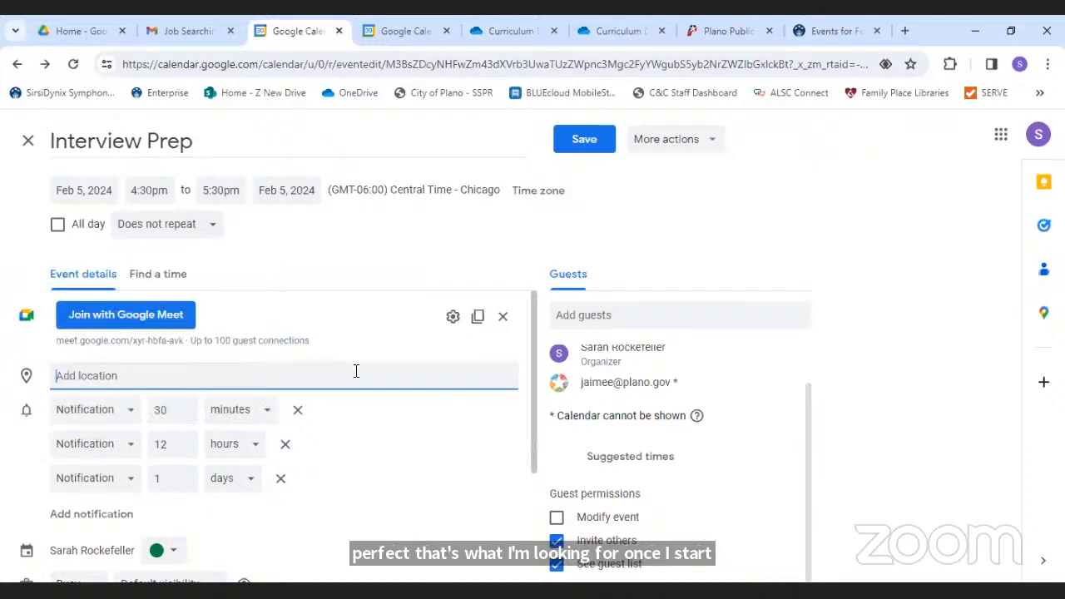
type("1501")
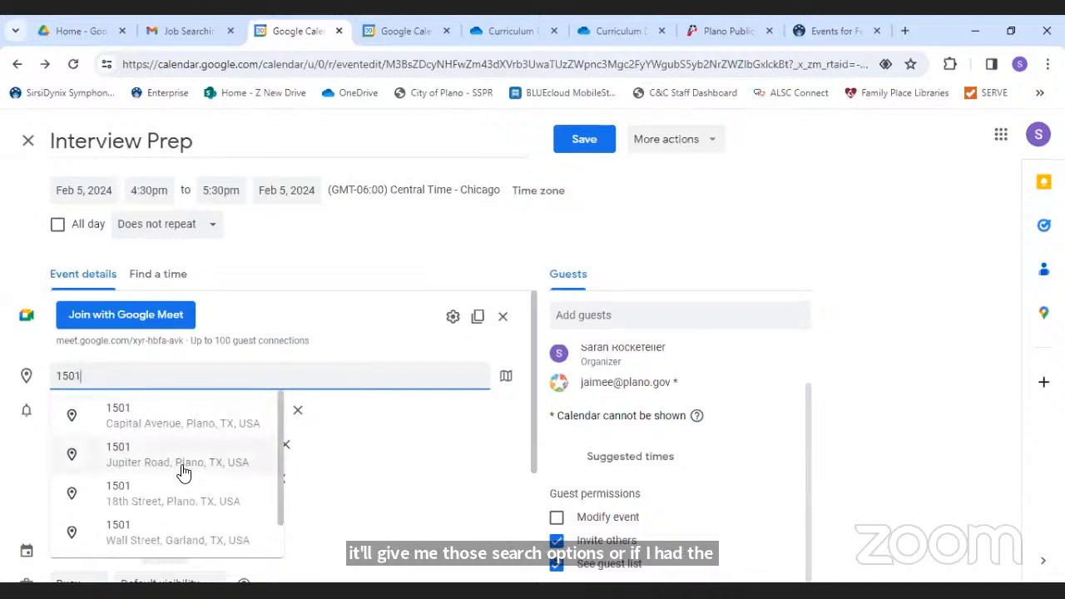
left_click(153, 458)
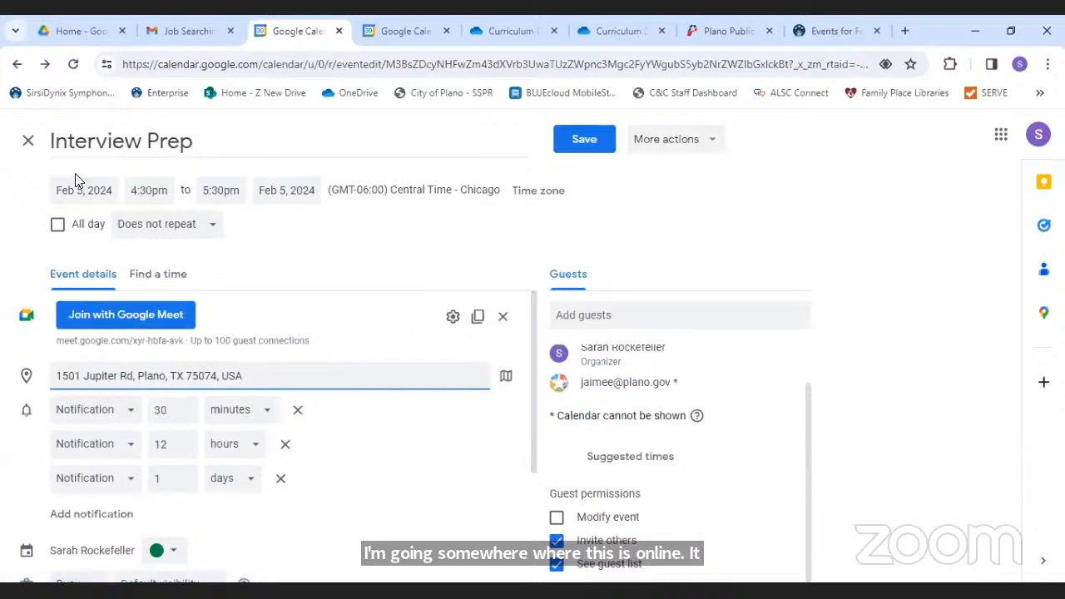
left_click(582, 142)
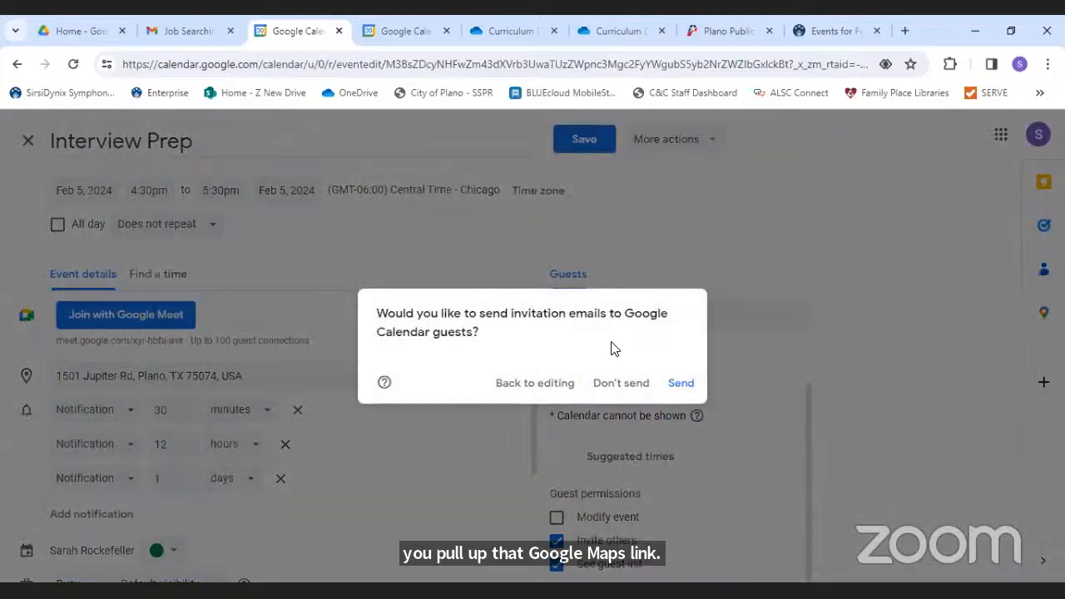
- Send the guest invitations and view Job Resource Connection's Harrington Library location in Google Maps
left_click(683, 385)
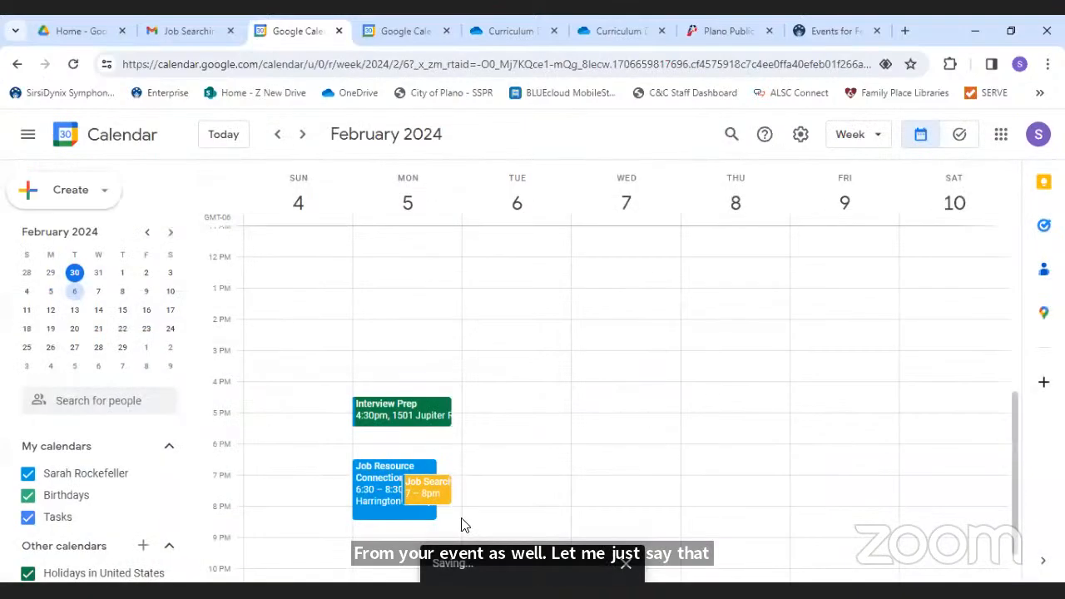
left_click(364, 498)
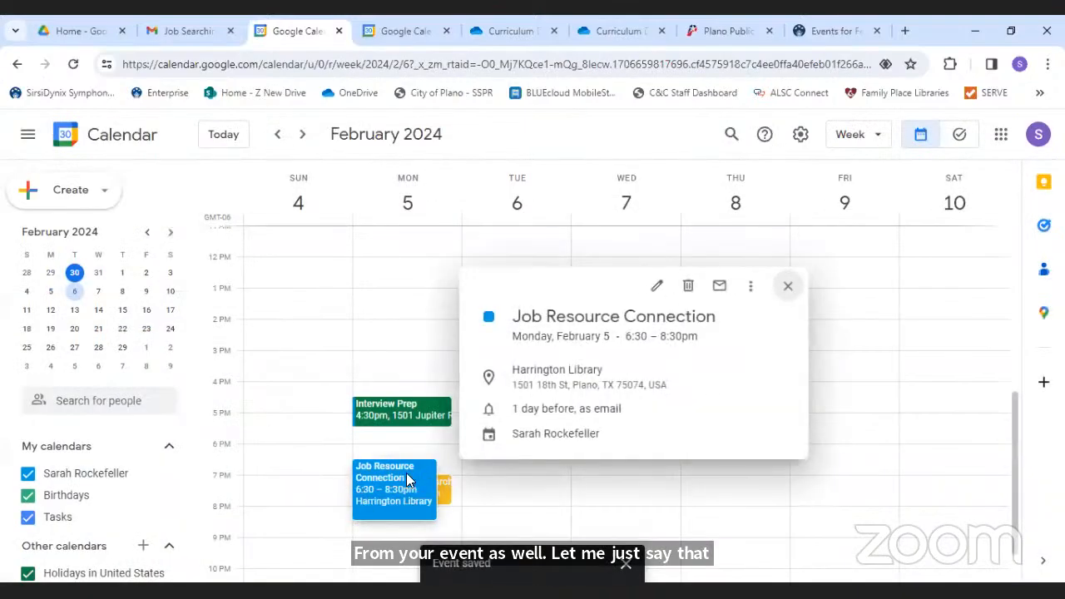
left_click(564, 381)
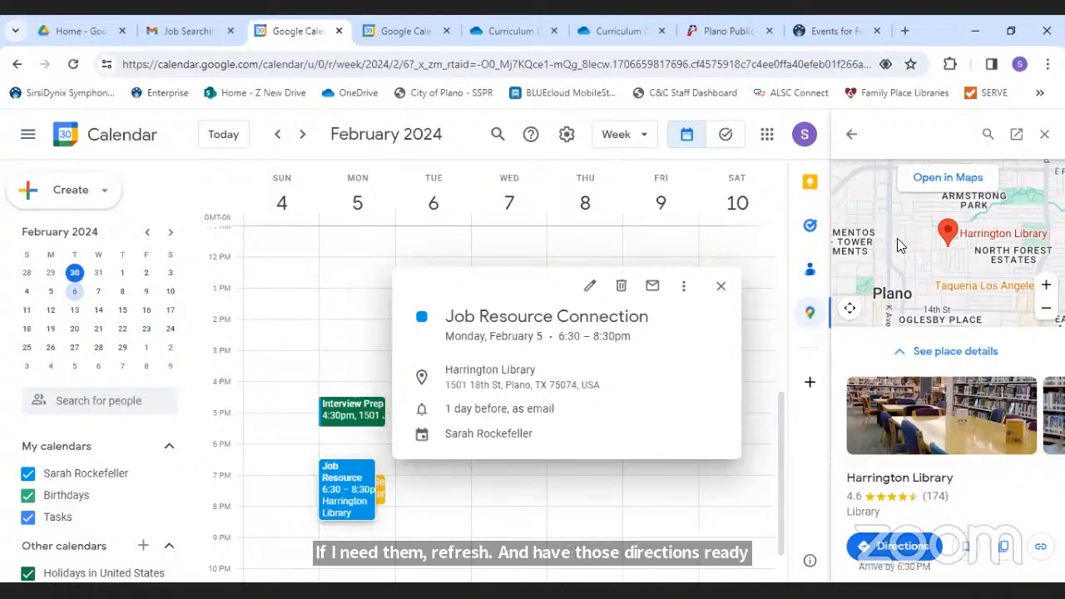
left_click(945, 180)
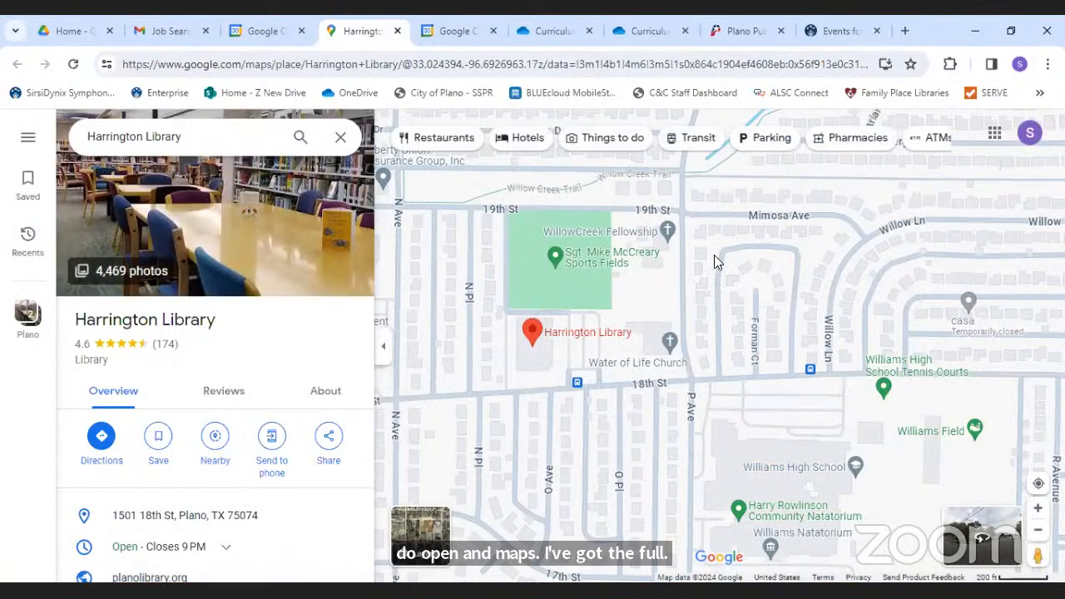
- Close the extra Maps and Calendar browser tabs and reopen Interview Prep for editing
left_click(398, 32)
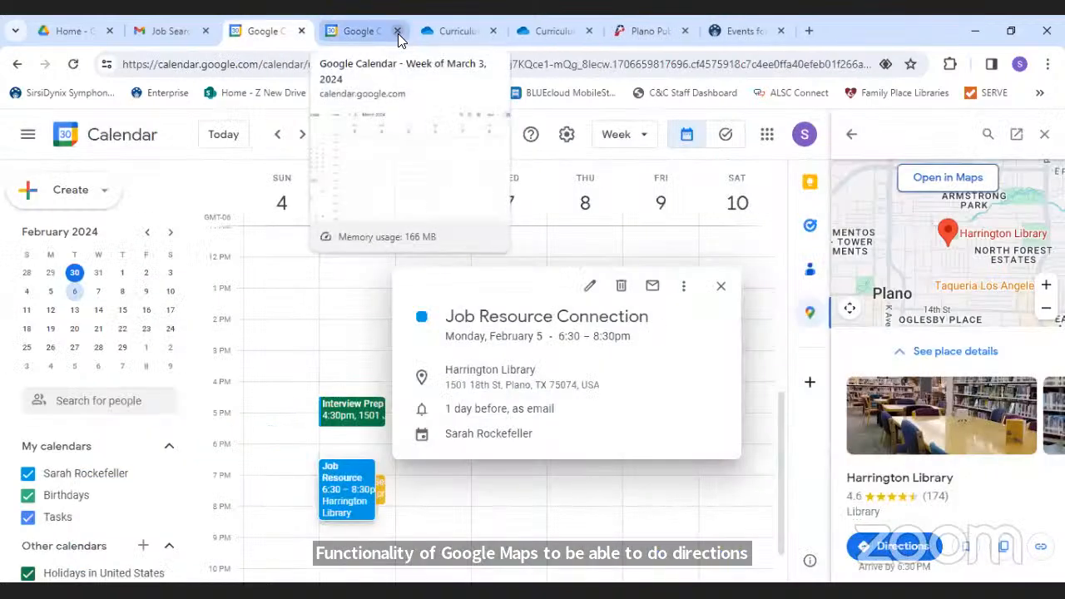
left_click(396, 31)
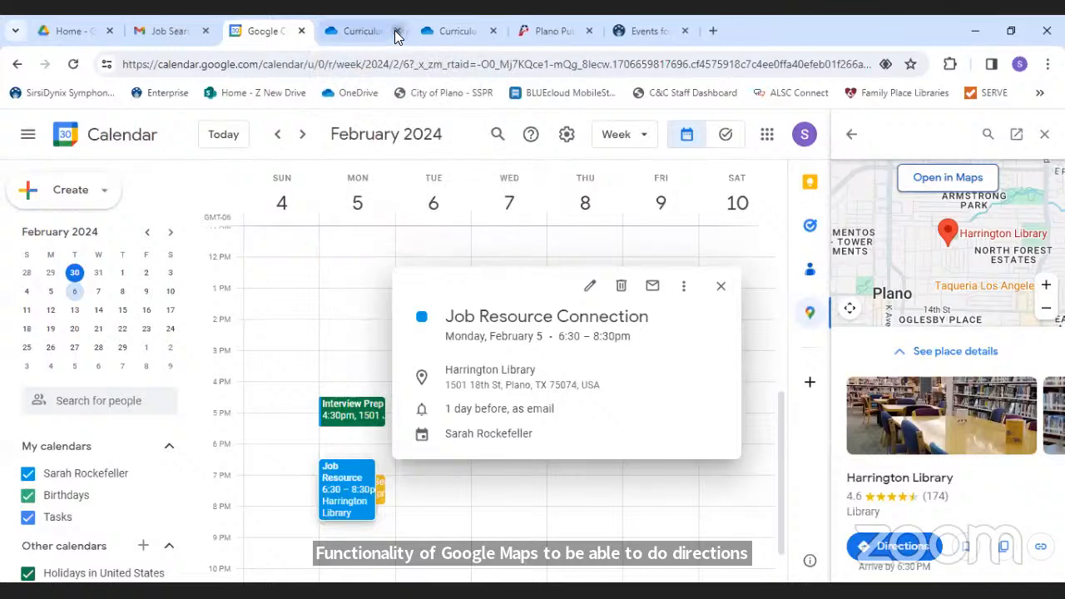
left_click(684, 31)
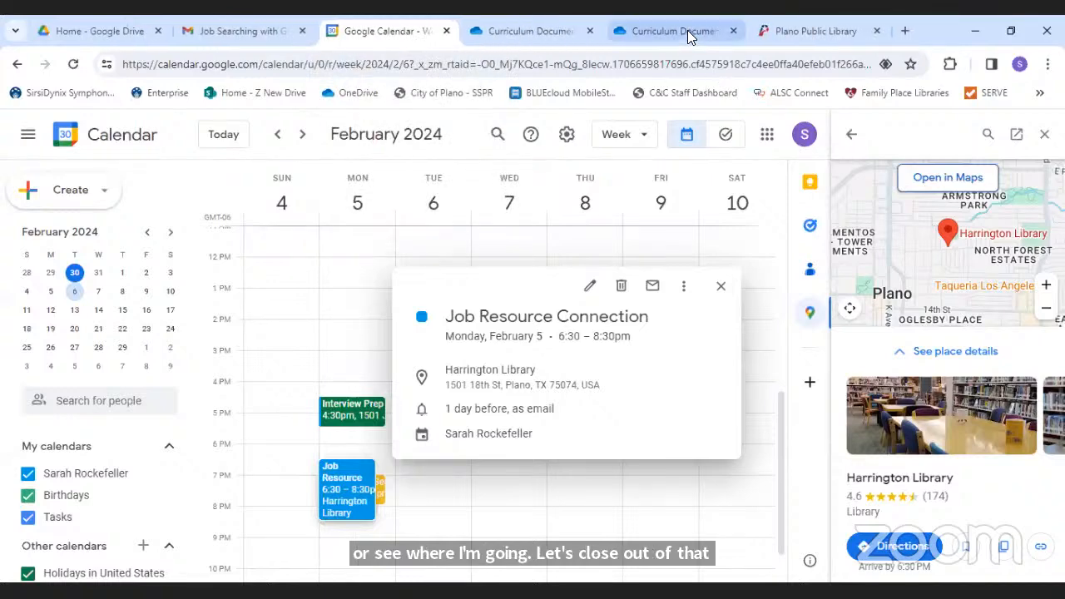
left_click(878, 31)
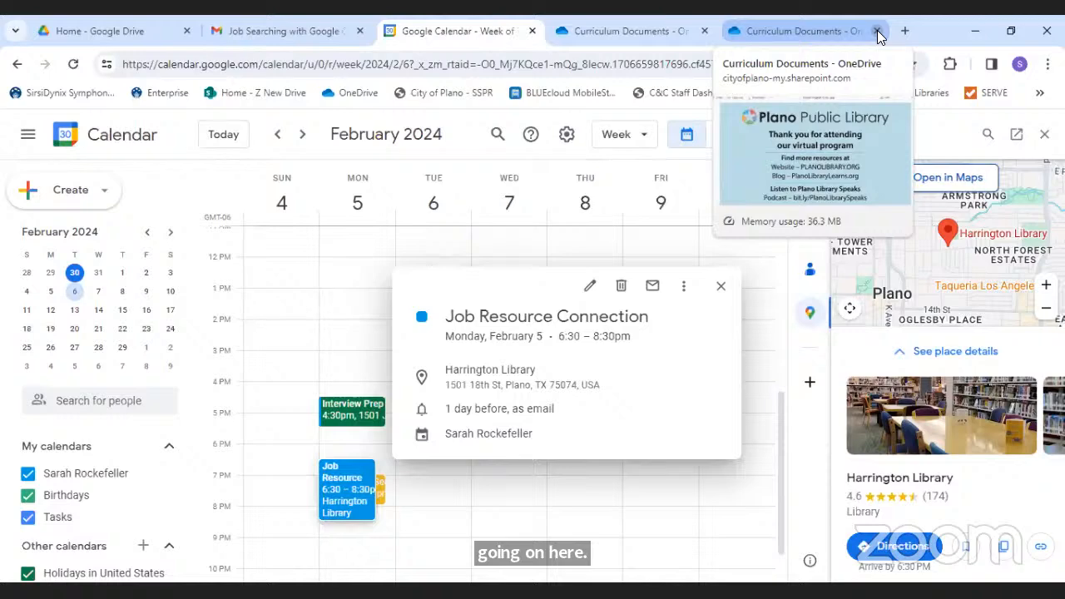
double_click(371, 410)
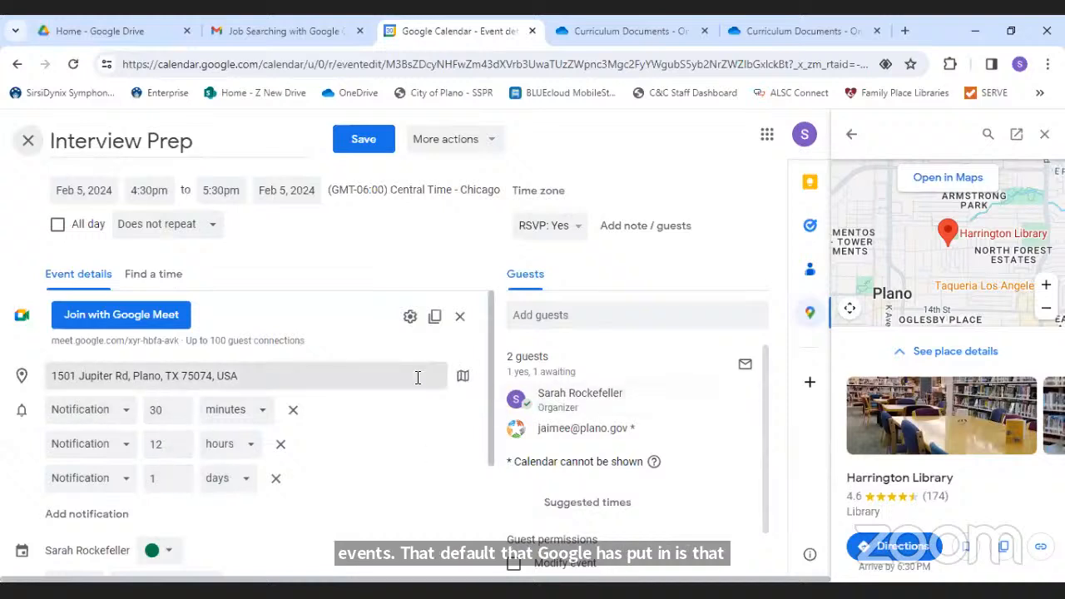
- Add a 10-minute notification and change the 30-minute reminder to an email
left_click(70, 516)
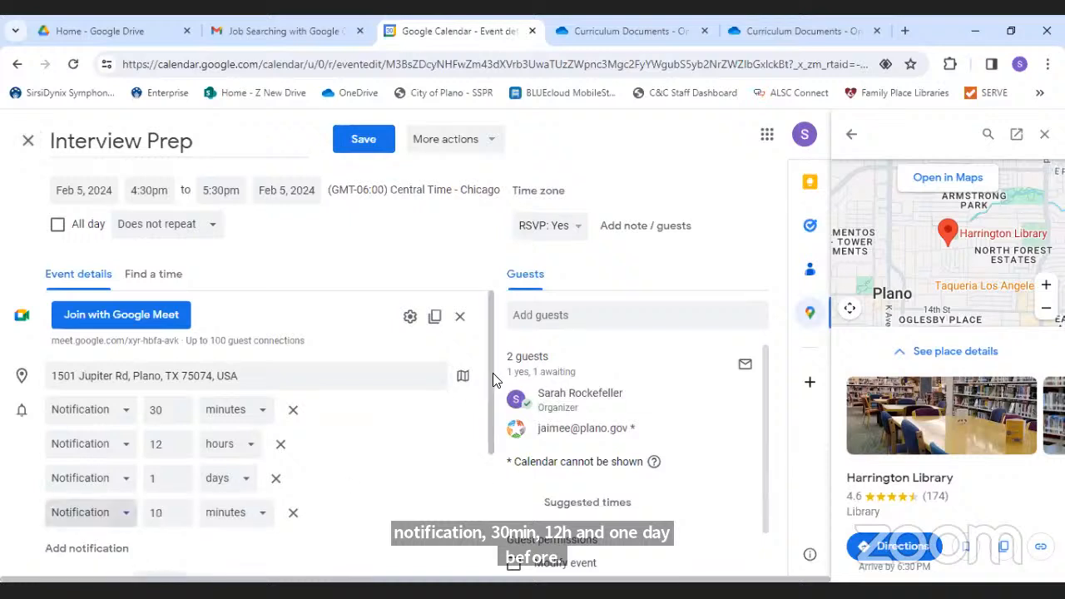
scroll(492, 391, "down", 1)
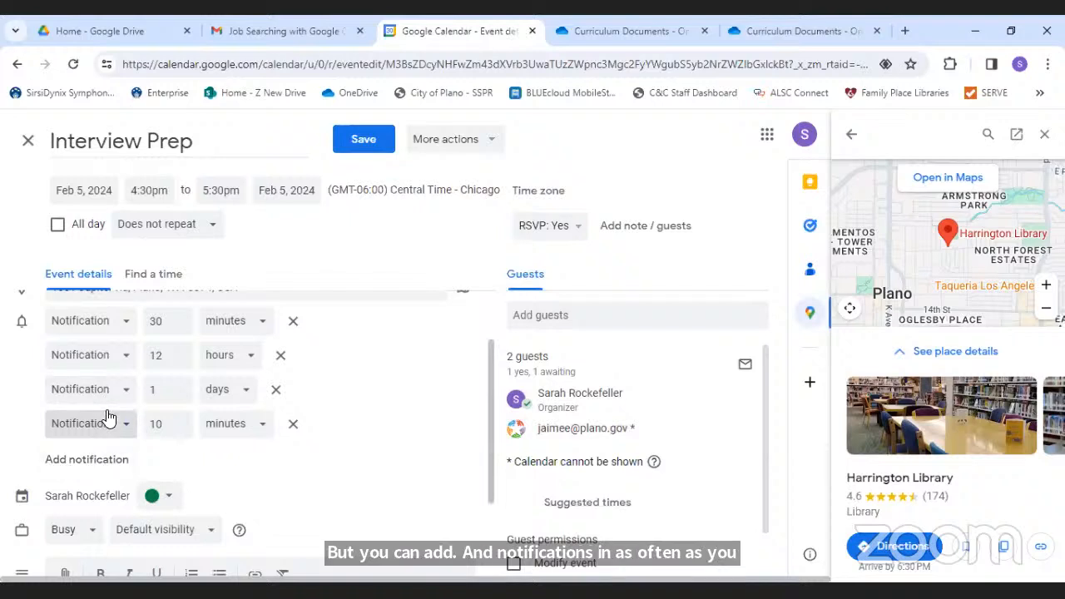
left_click(176, 433)
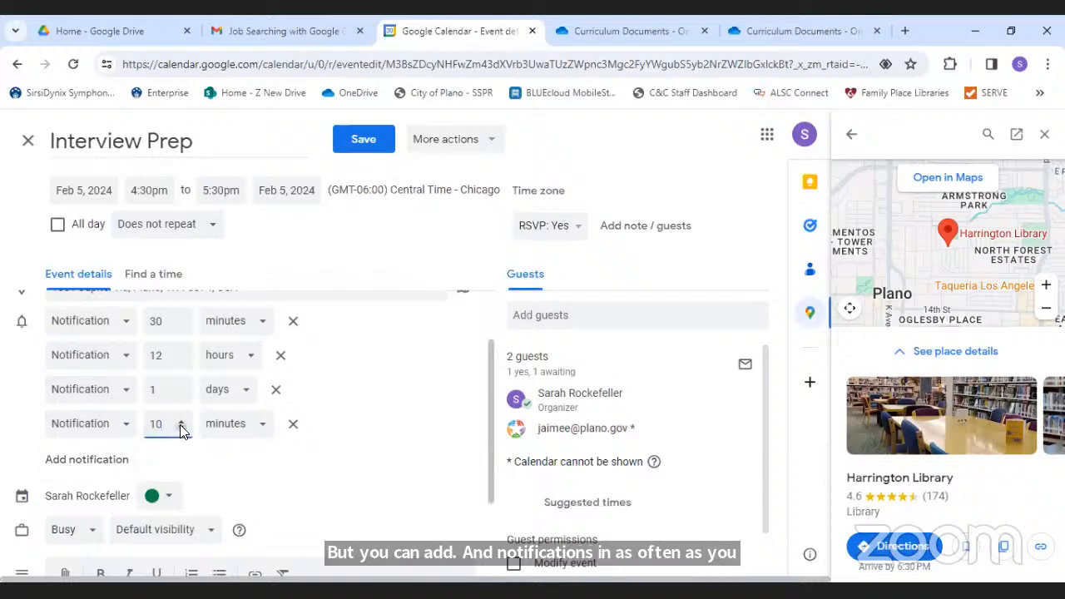
left_click(104, 425)
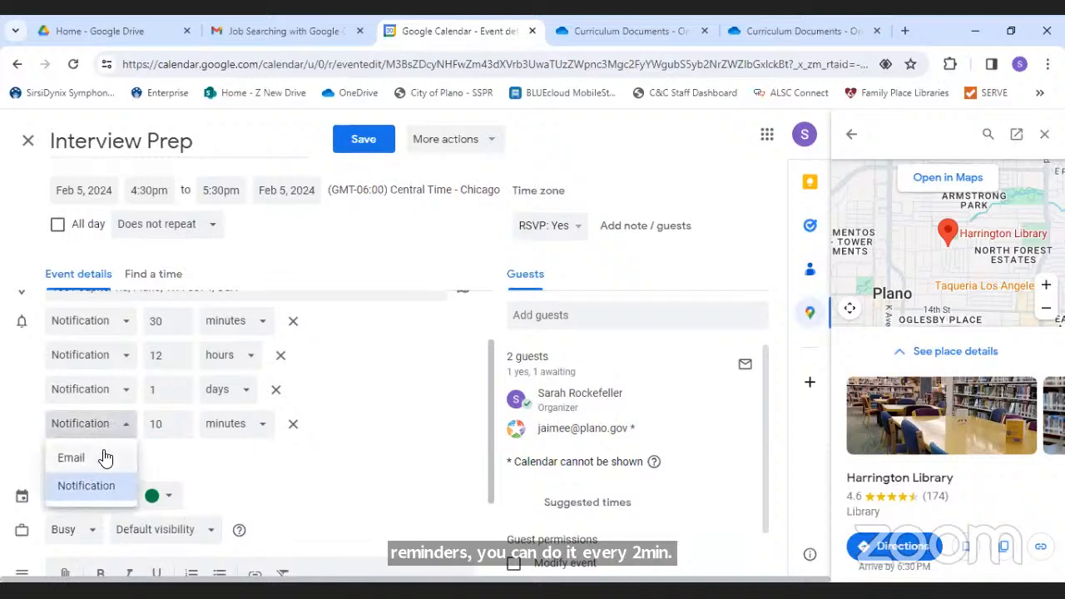
left_click(248, 464)
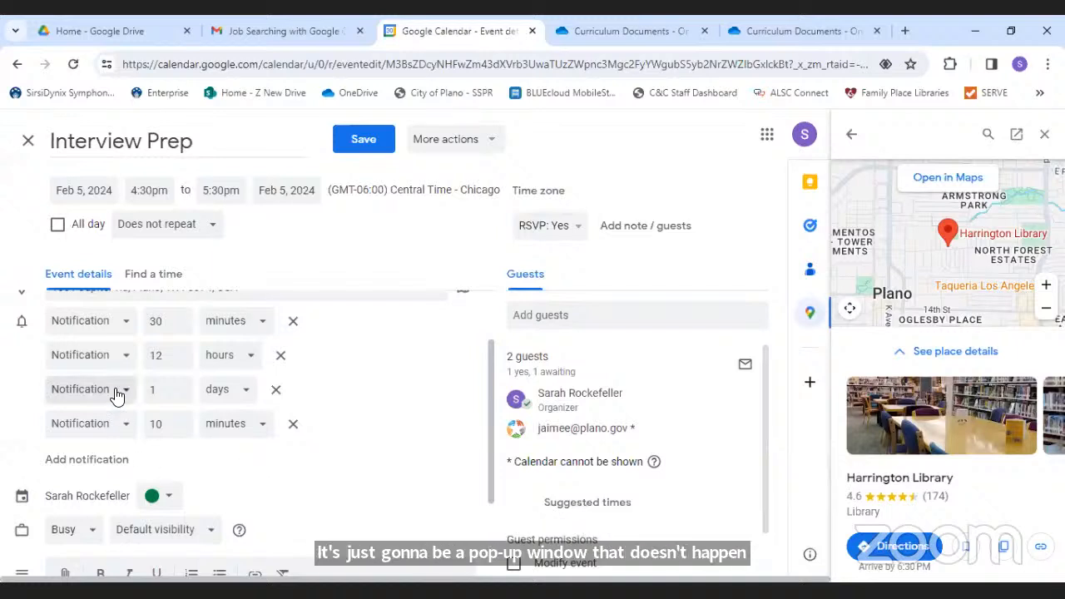
left_click(127, 323)
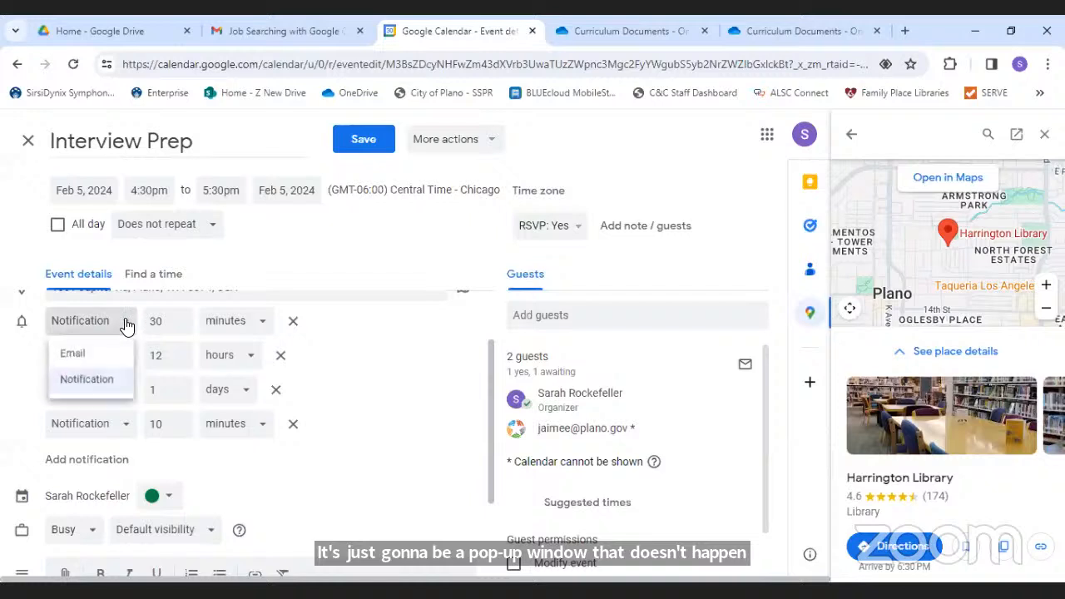
left_click(83, 358)
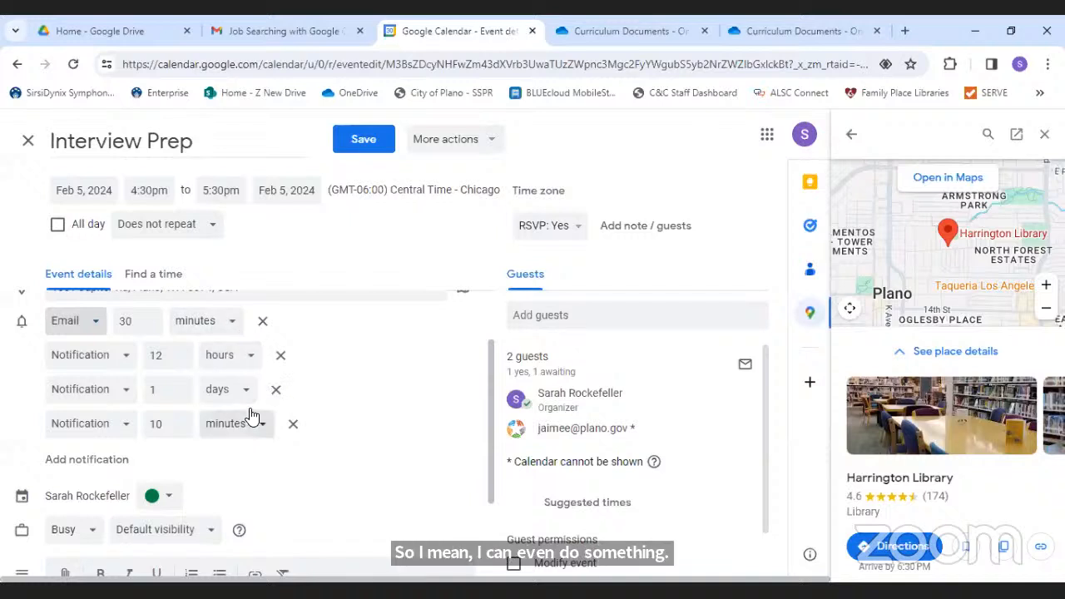
- Change the 12-hour reminder to 12 weeks, then lower it to 2 weeks
left_click(249, 359)
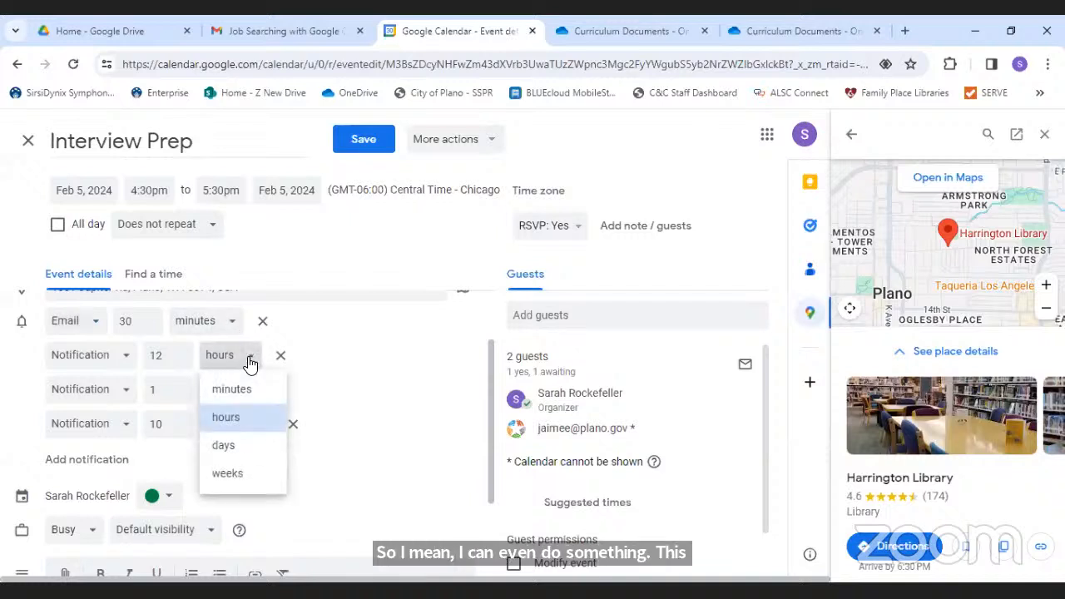
left_click(230, 474)
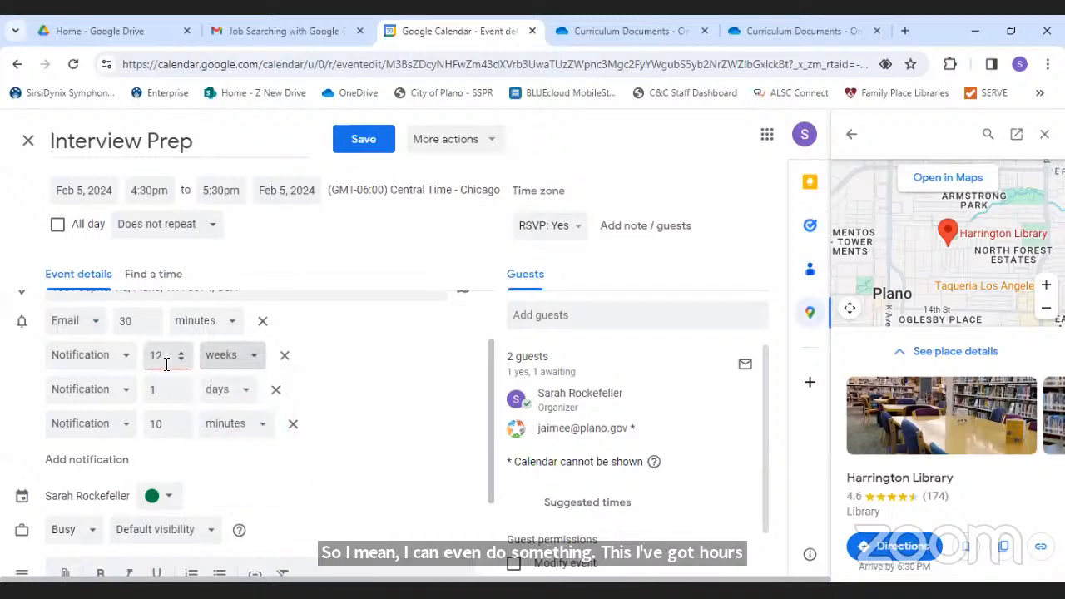
left_click(130, 359)
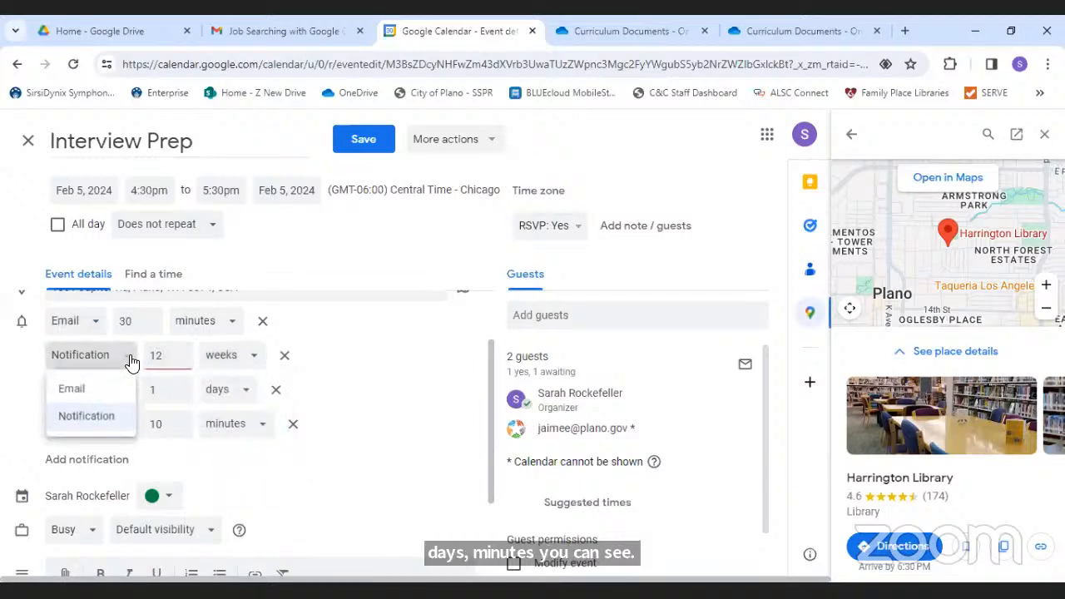
left_click(101, 408)
left_click(173, 358)
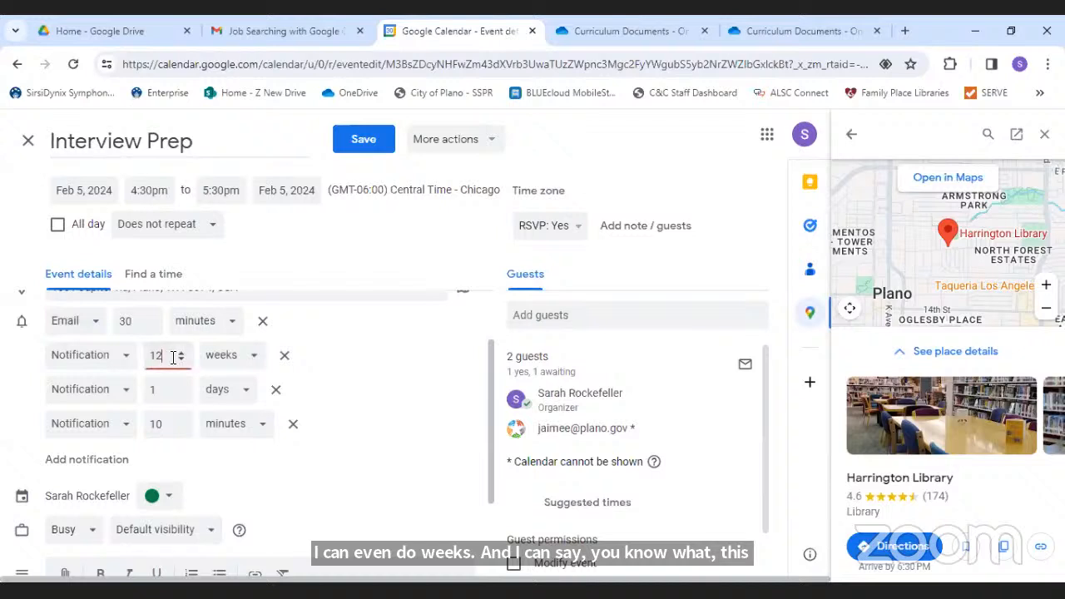
left_click(181, 359)
left_click(182, 358)
left_click(182, 359)
left_click(181, 359)
left_click(181, 359)
left_click(181, 359)
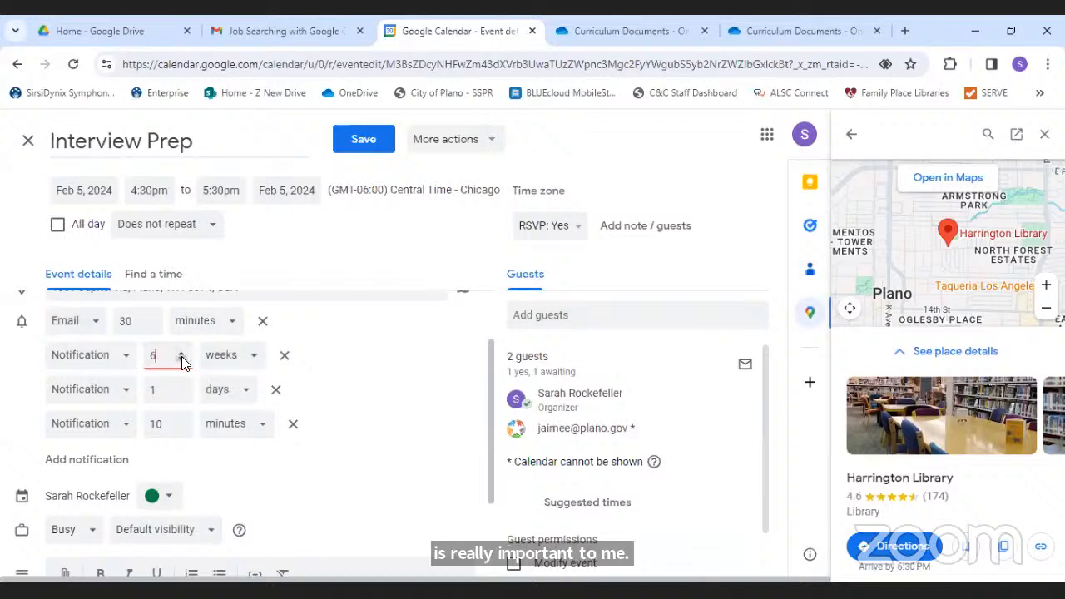
left_click(181, 358)
left_click(182, 359)
left_click(181, 359)
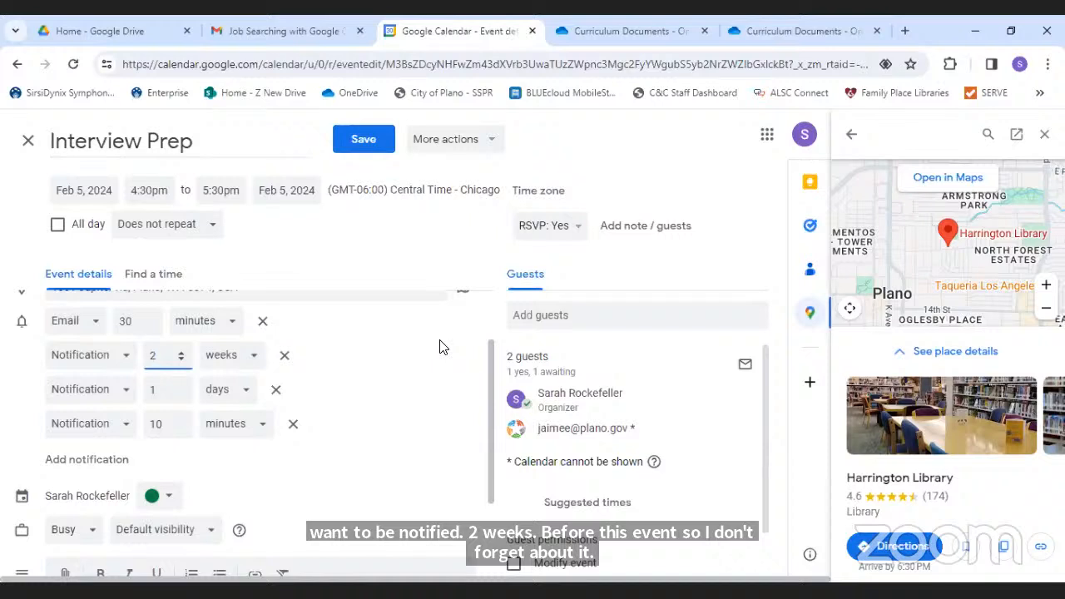
left_click(356, 414)
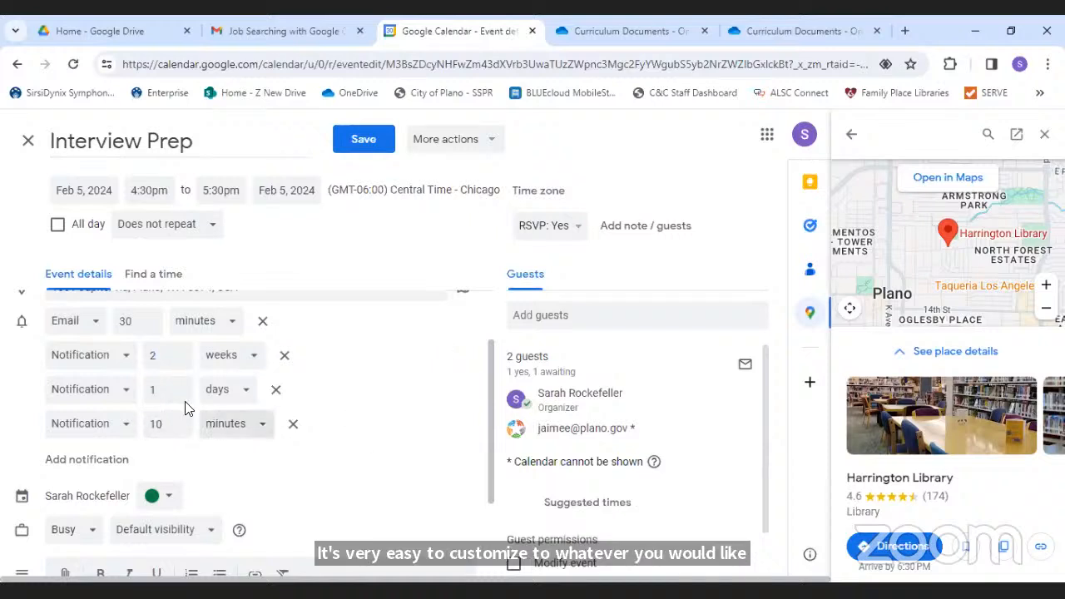
- Remove the 10-minute, 1-minute and 2-week reminders, leaving only the 30-minute email
left_click(231, 398)
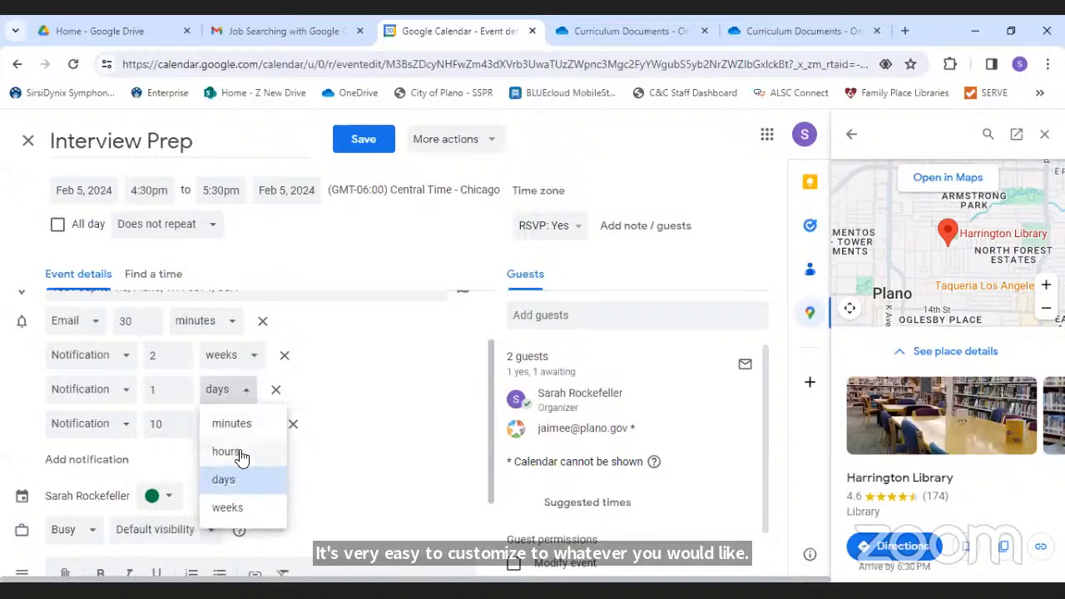
left_click(238, 424)
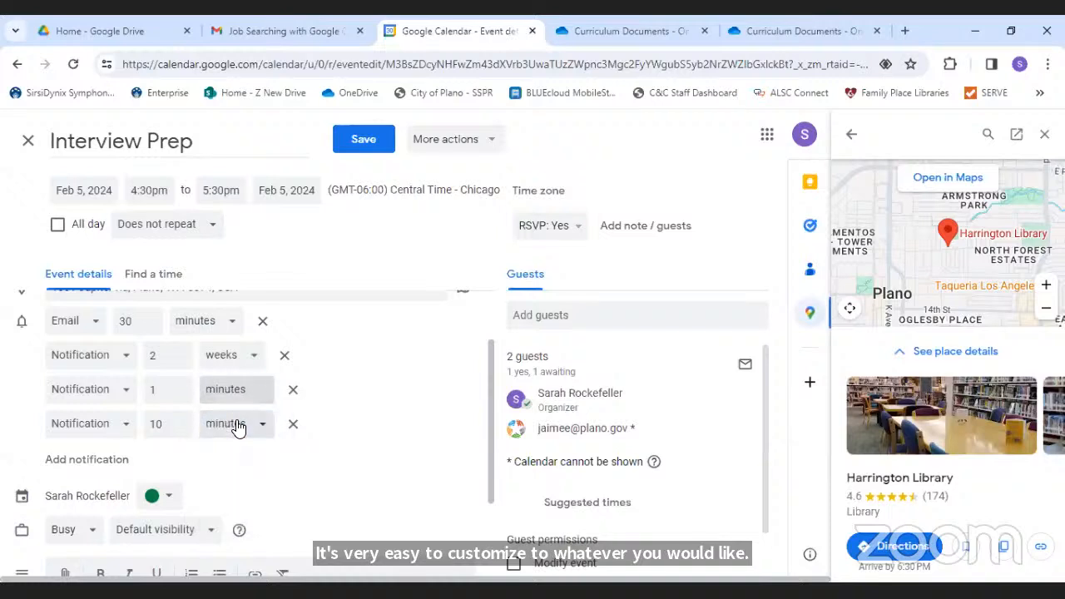
left_click(293, 424)
left_click(292, 389)
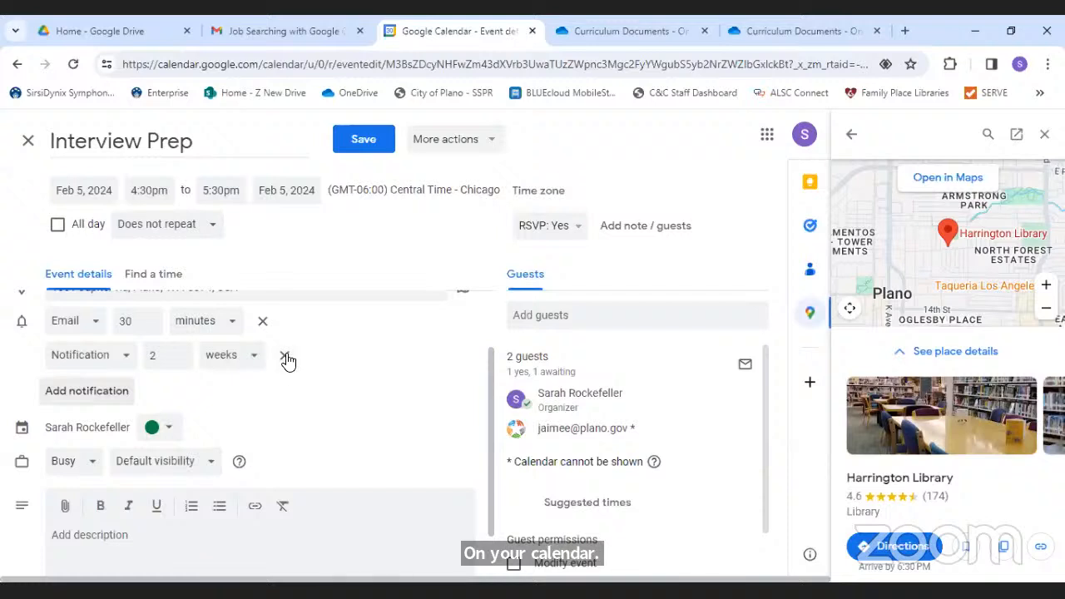
left_click(284, 356)
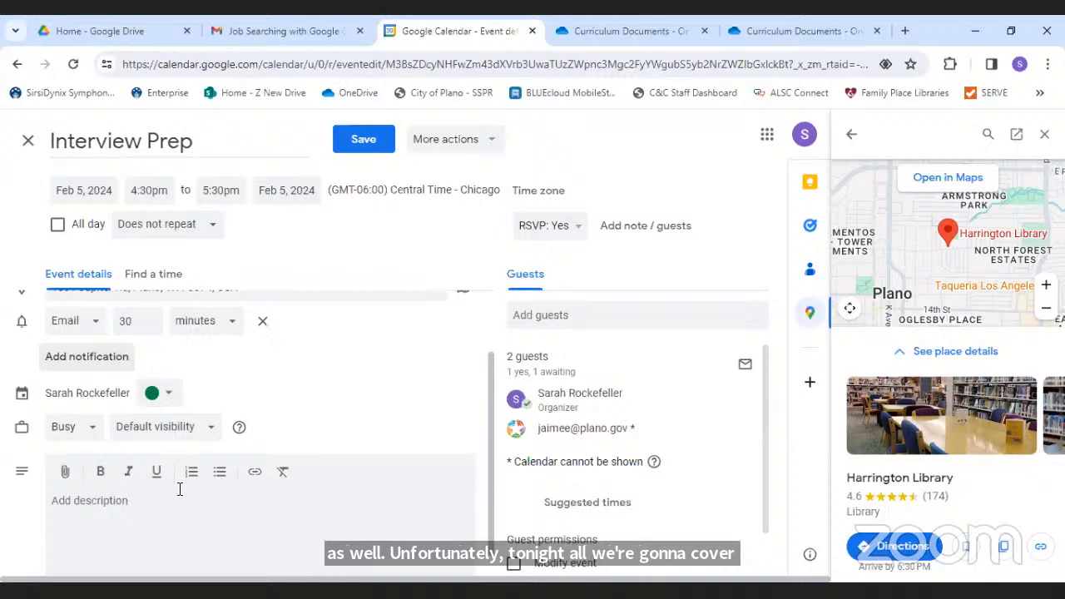
- Attach 'Class 2_Job Searching with Google_Deadlines and Tasks with Calendar_Handout.pdf' from Downloads
left_click(66, 474)
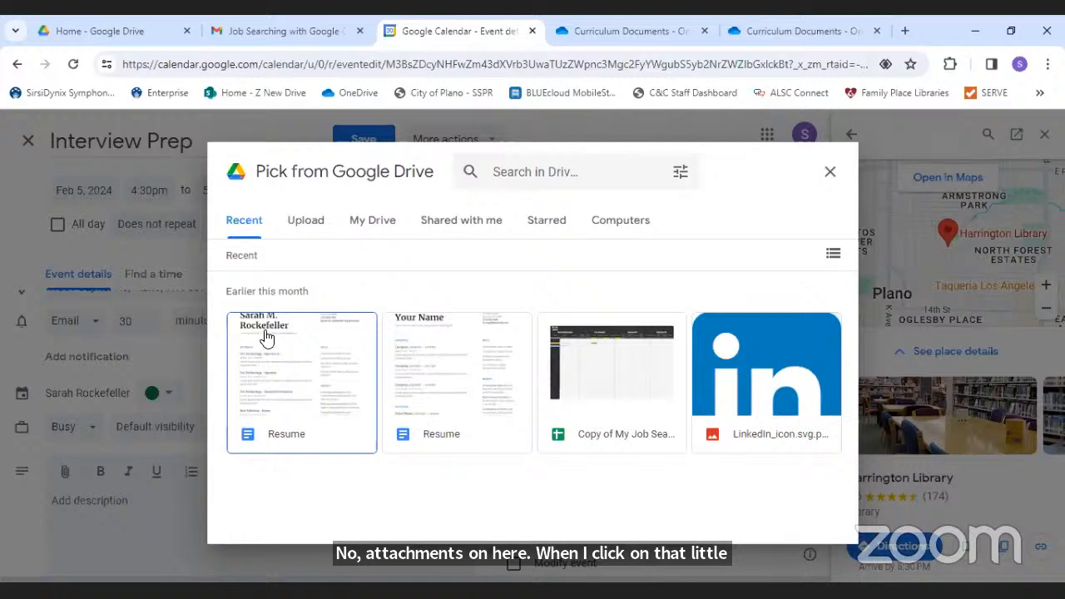
left_click(319, 224)
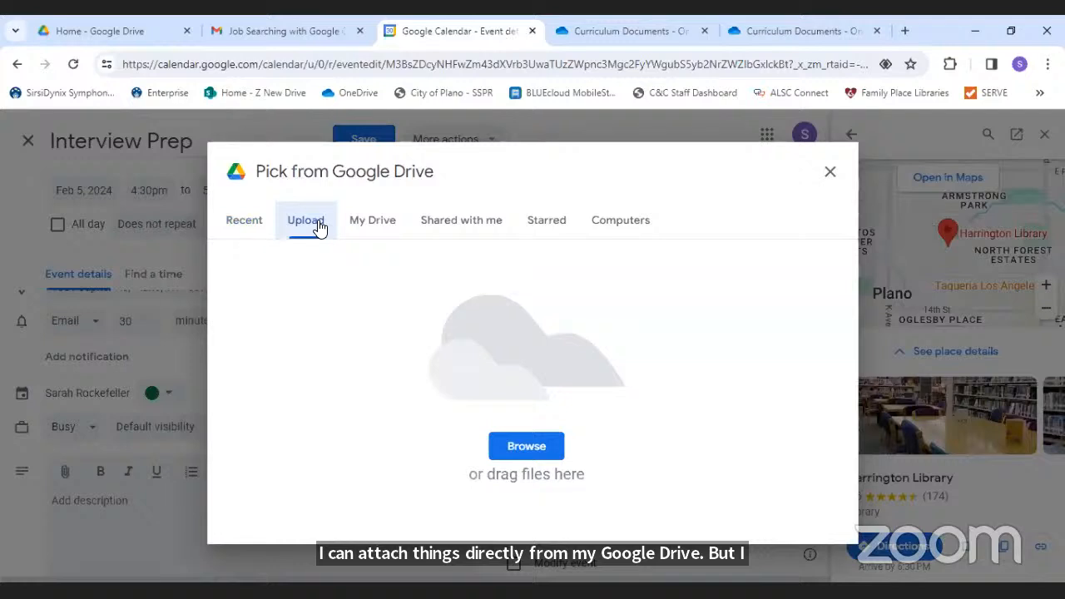
left_click(517, 448)
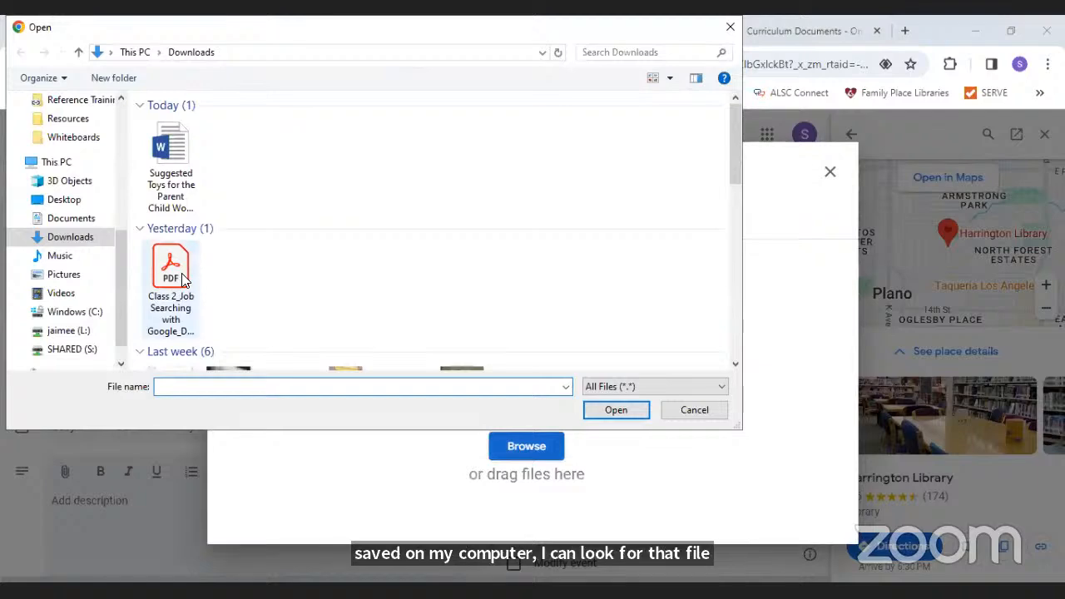
left_click(173, 274)
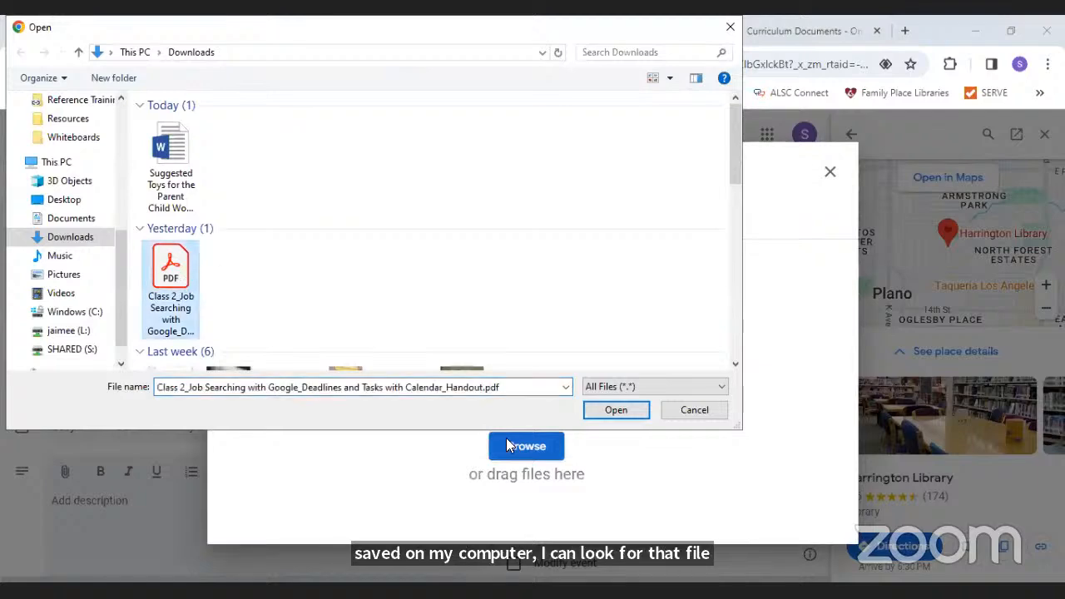
left_click(611, 409)
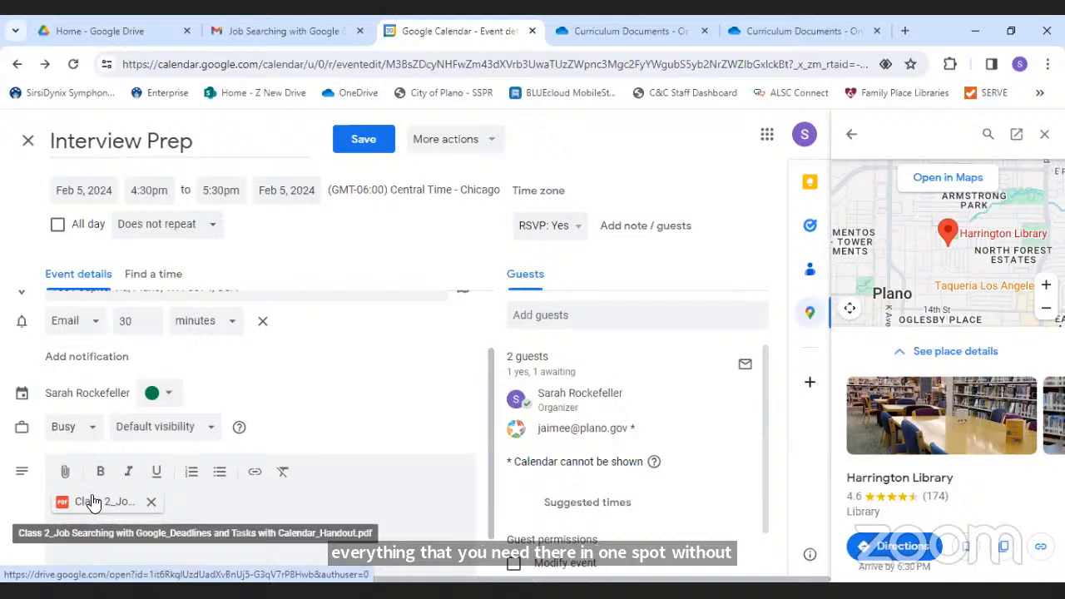
left_click_drag(490, 409, 491, 478)
- Write the description 'Dress code: Business Professional' and 'Allow 30 minutes for commute' on two lines
left_click(121, 489)
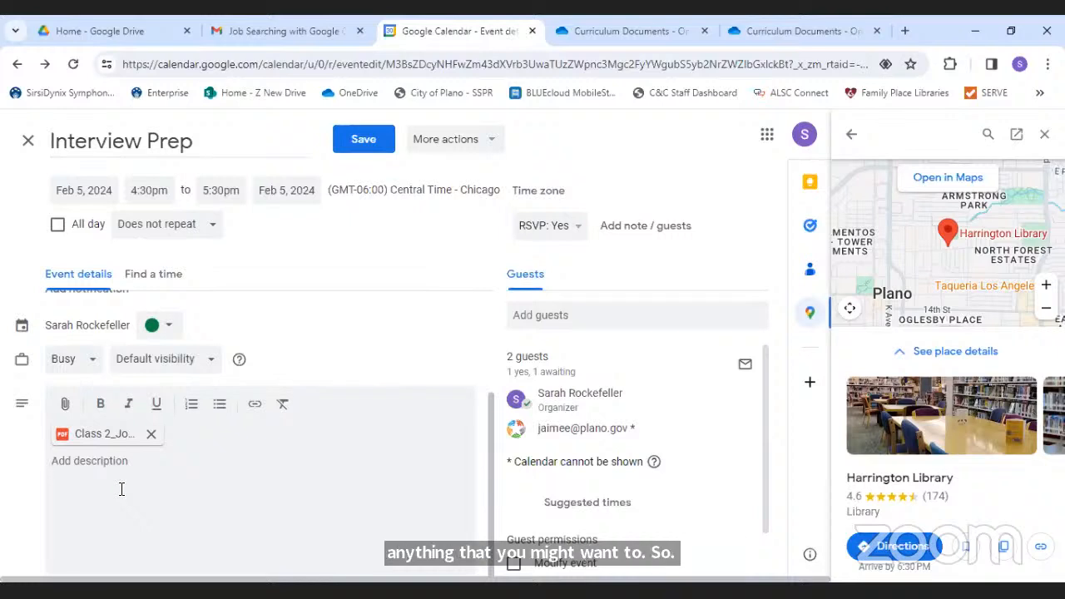
type("Dress code: ")
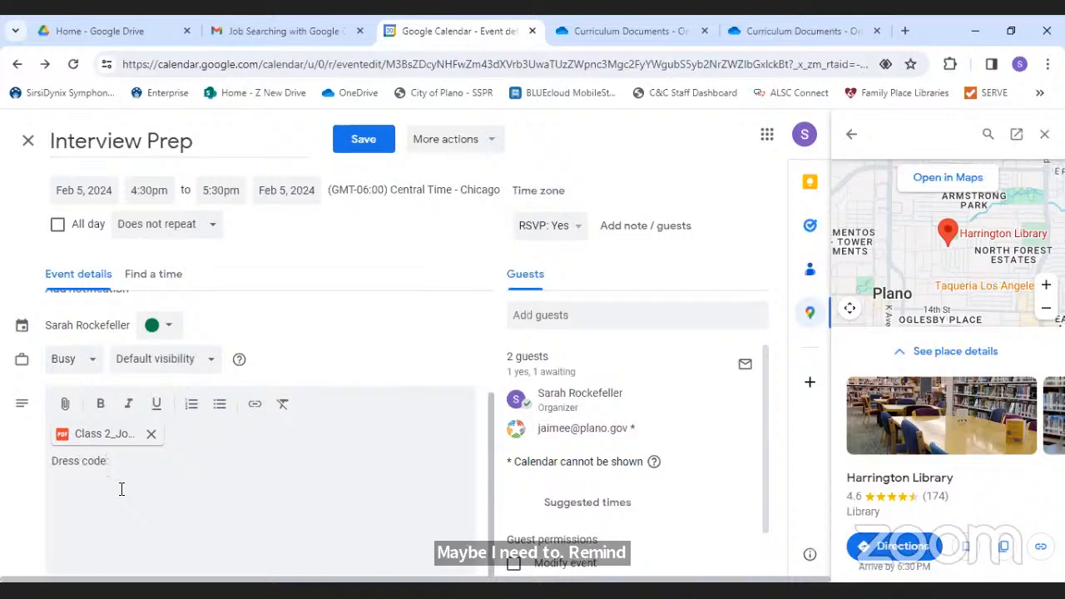
type("Business Professional")
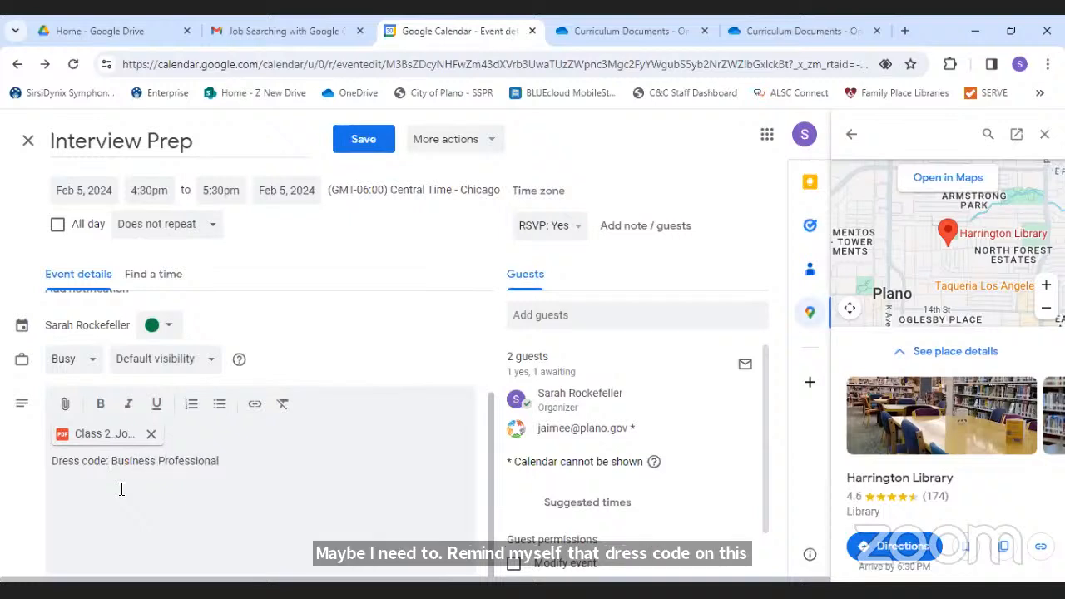
key("Return")
type("Allow 30 min")
type("utes tfor commute")
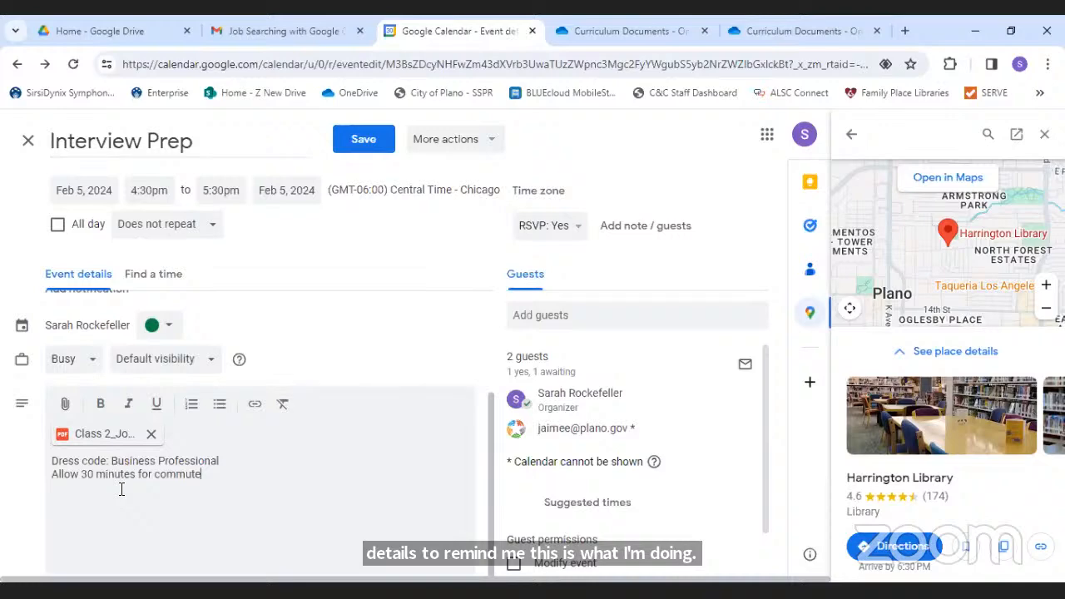
- Save Interview Prep without emailing guests, making the attachment viewable by anyone with the link
left_click(363, 139)
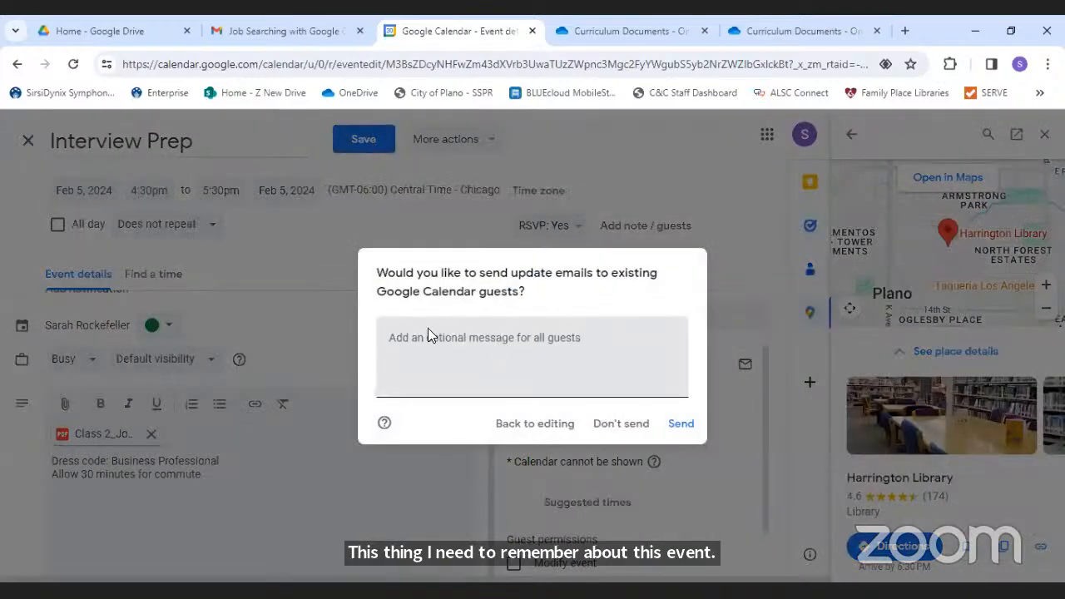
left_click(614, 422)
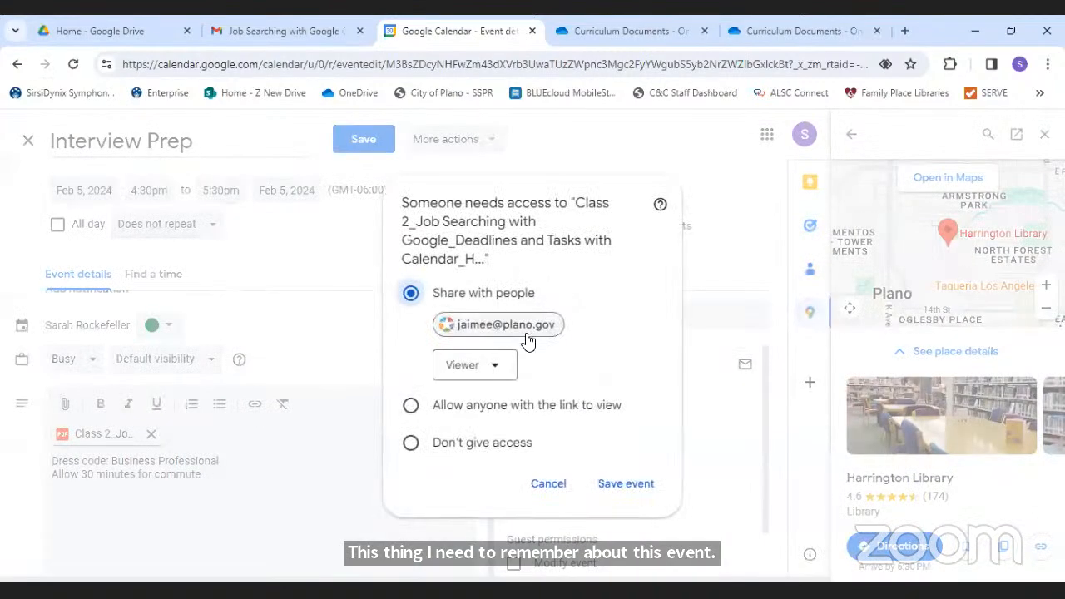
left_click(410, 405)
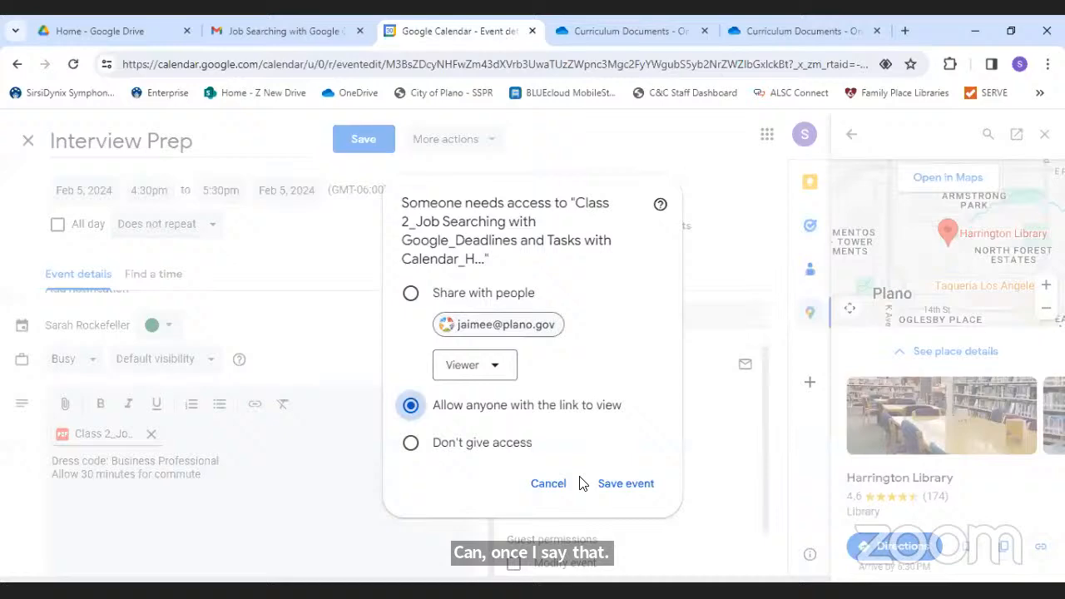
left_click(622, 486)
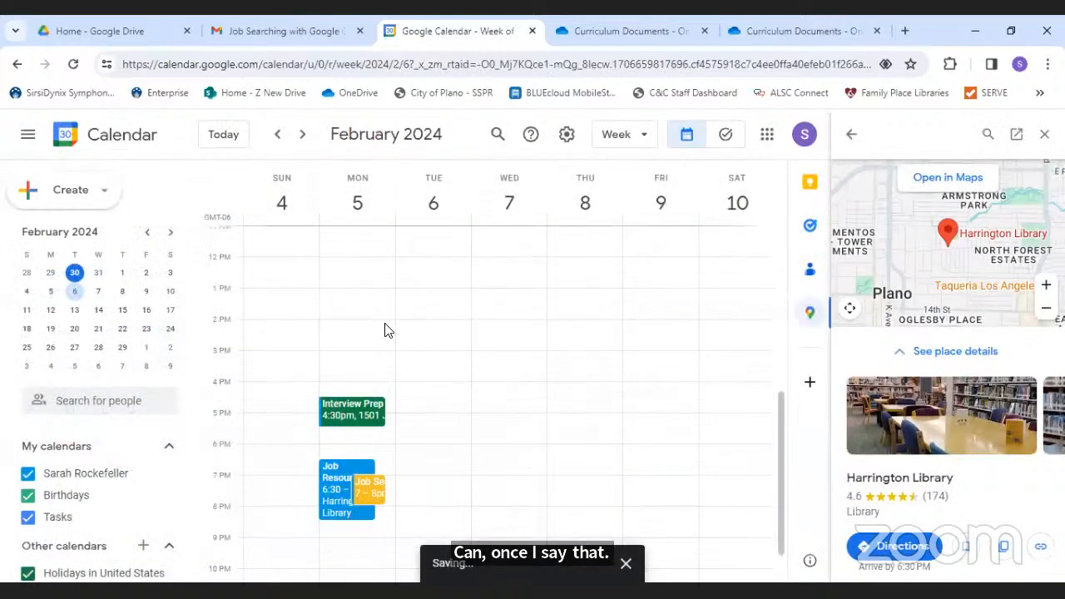
- Check the saved Interview Prep details on Monday 5, then close them
left_click(337, 410)
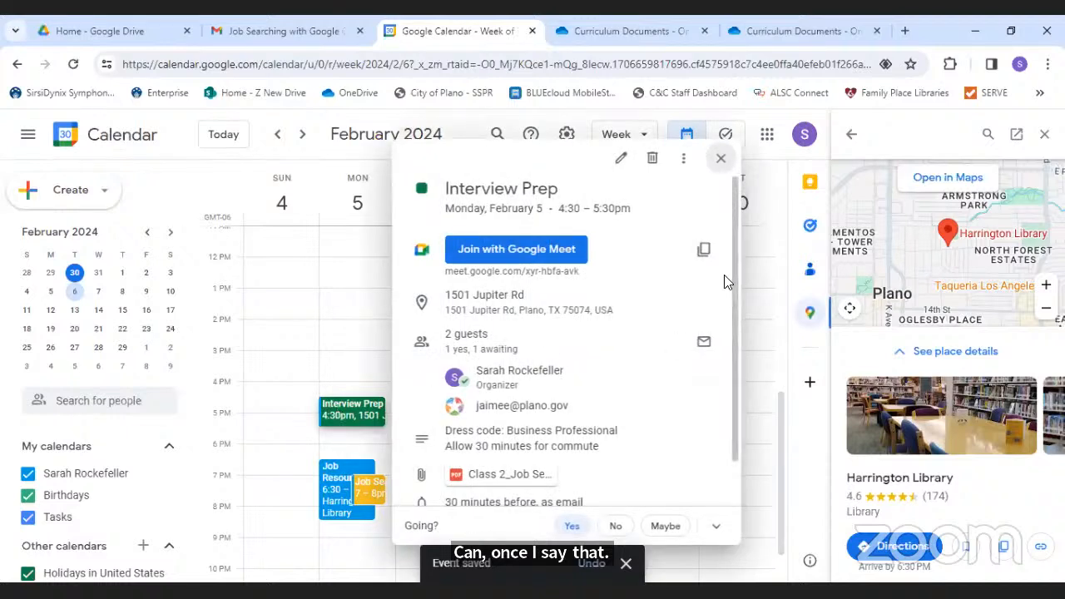
left_click_drag(732, 264, 748, 319)
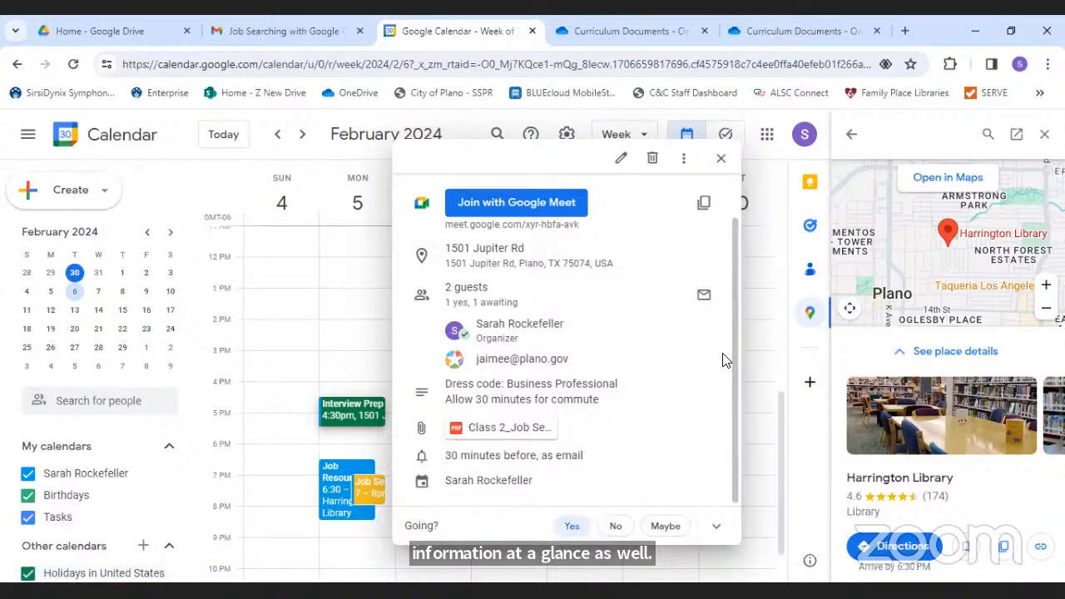
scroll(732, 330, "up", 2)
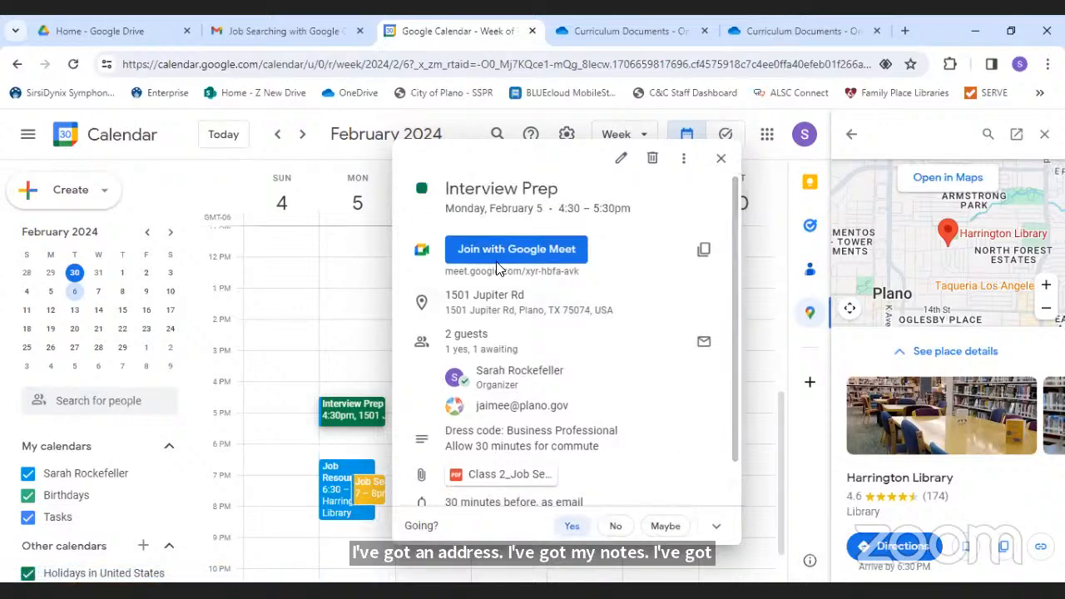
left_click(722, 159)
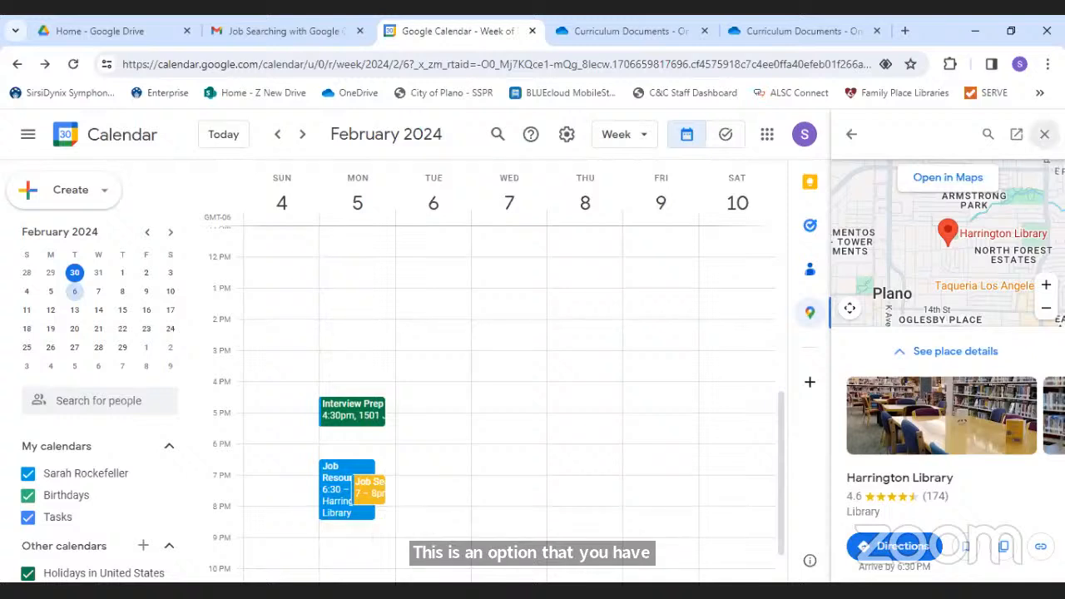
- Close the map panel, open Calendar Settings, and check Notification settings, keeping Alerts
left_click(1044, 134)
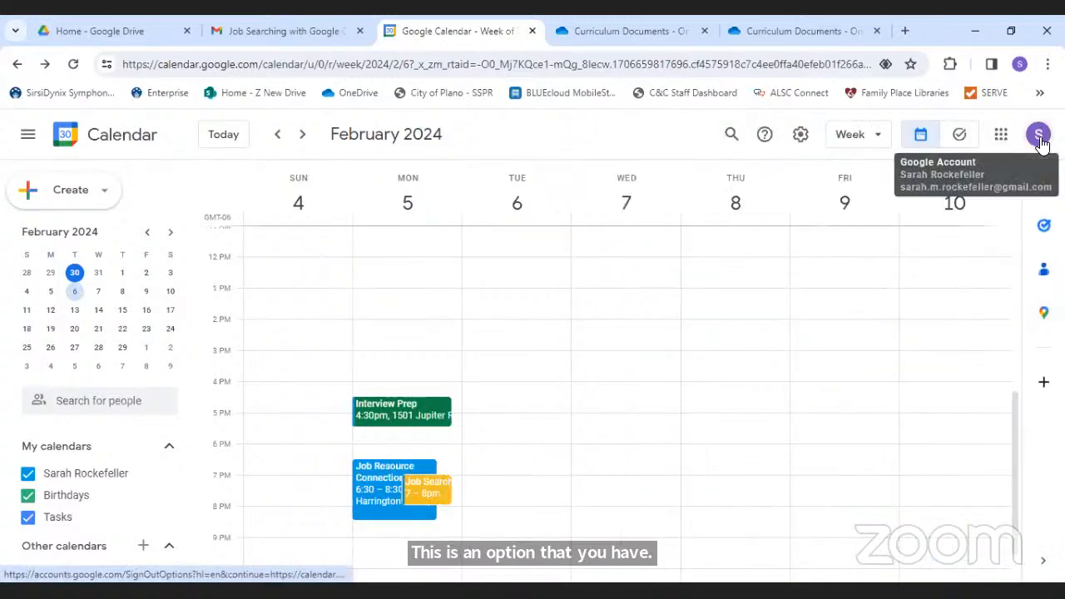
left_click(799, 136)
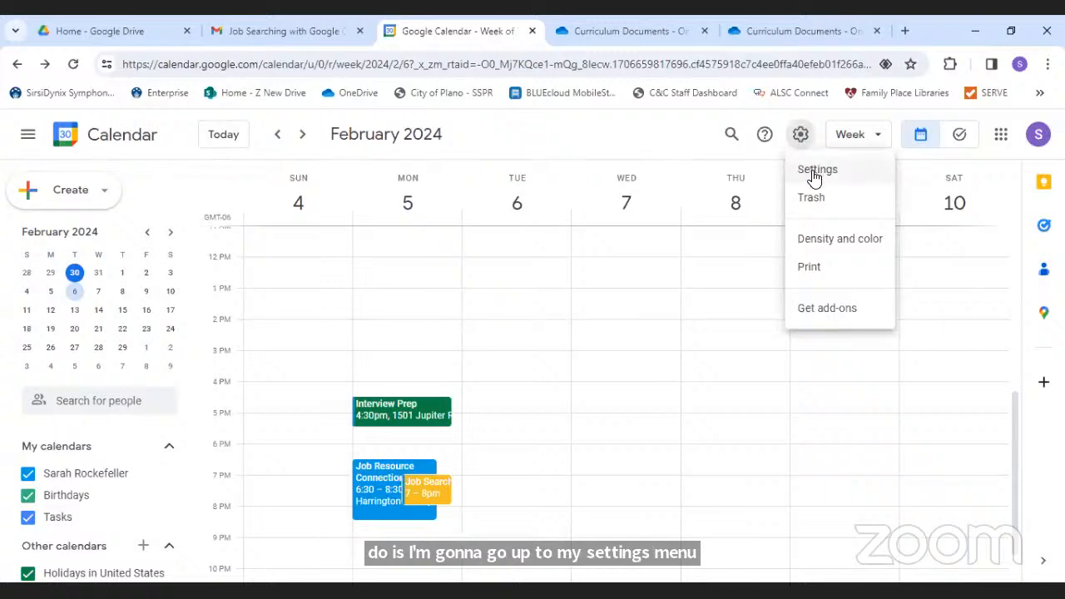
left_click(817, 172)
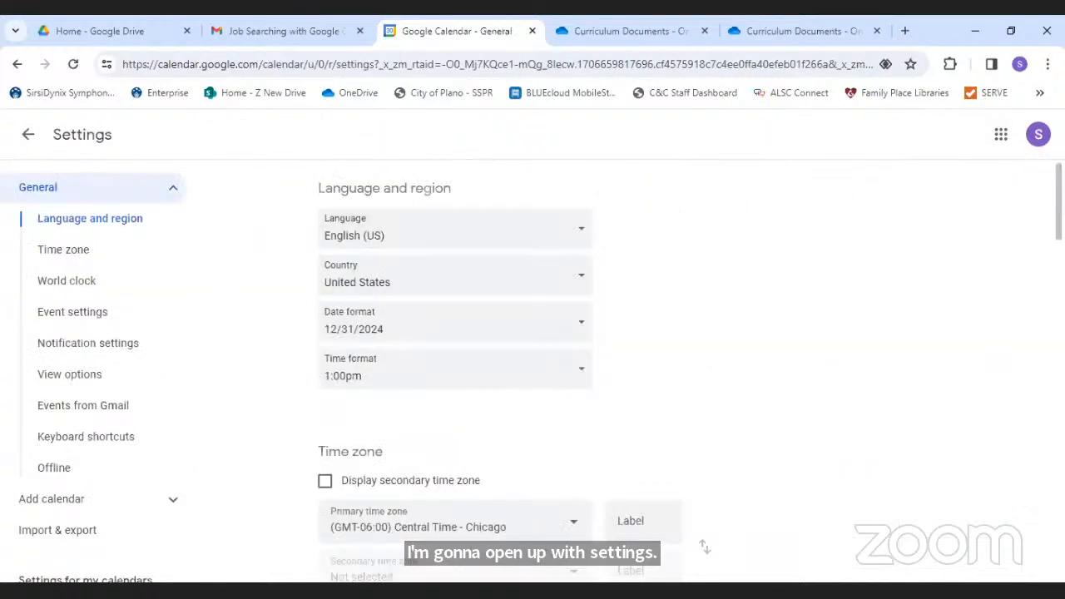
left_click(104, 348)
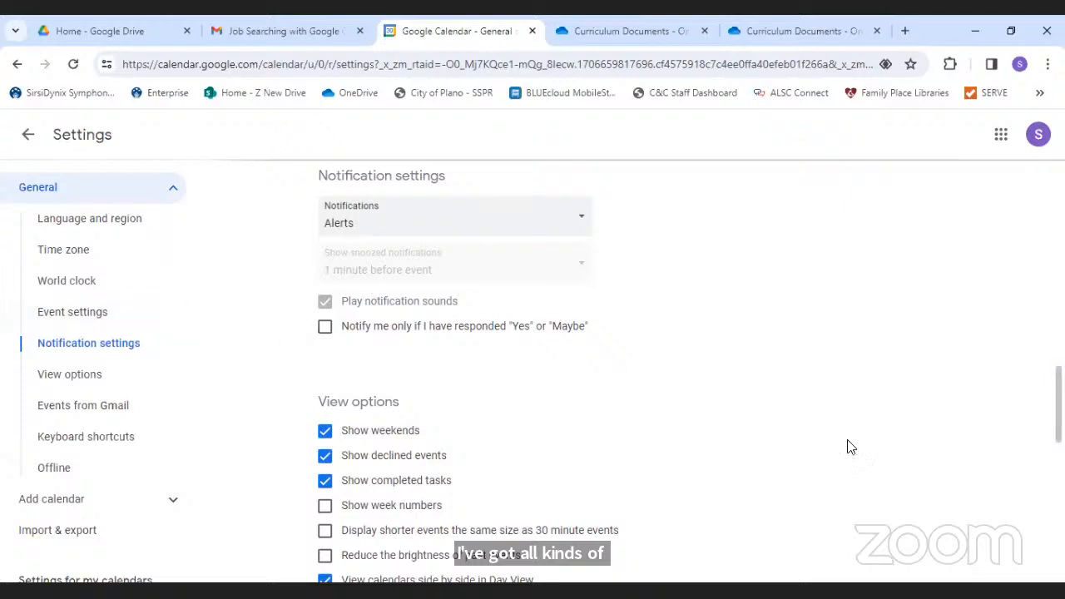
left_click(480, 218)
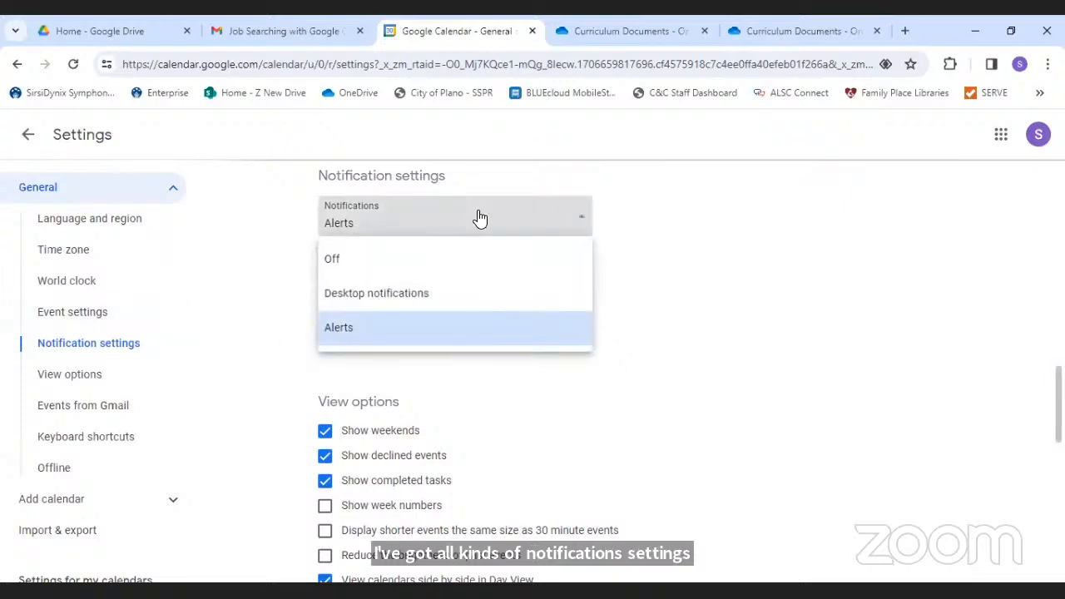
left_click(679, 310)
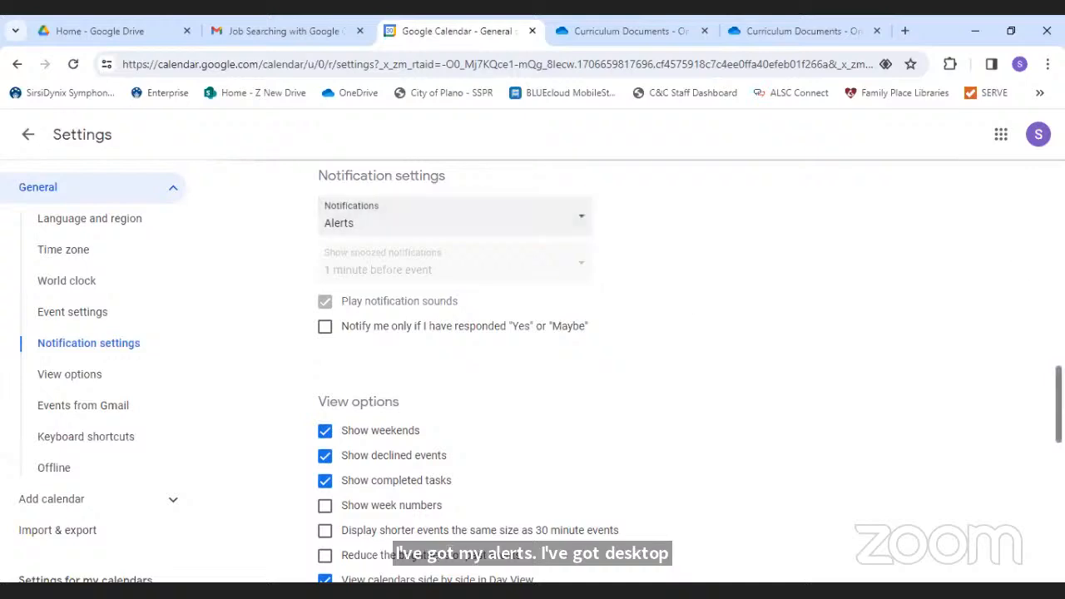
- Scroll through the notification and view options, then scroll the sidebar to the calendar list
scroll(532, 375, "down", 2)
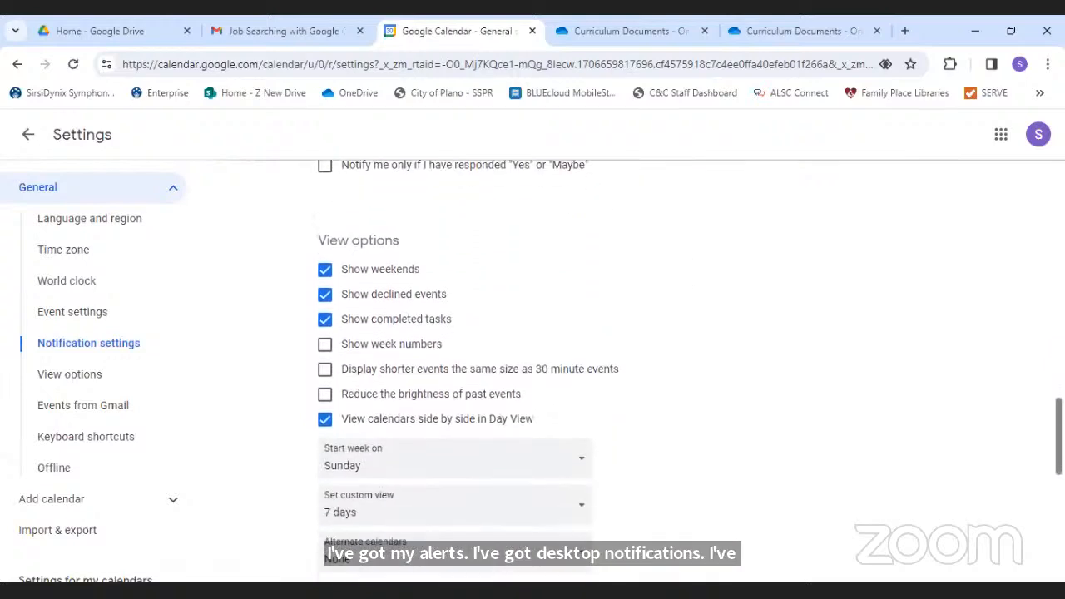
scroll(532, 375, "down", 2)
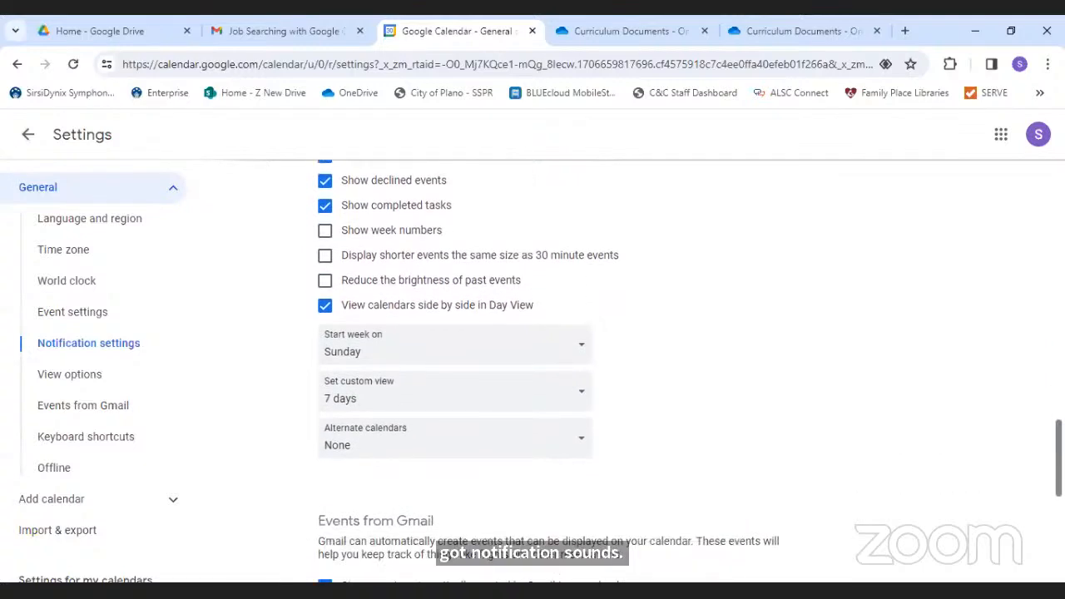
scroll(533, 374, "down", 2)
scroll(690, 366, "down", 2)
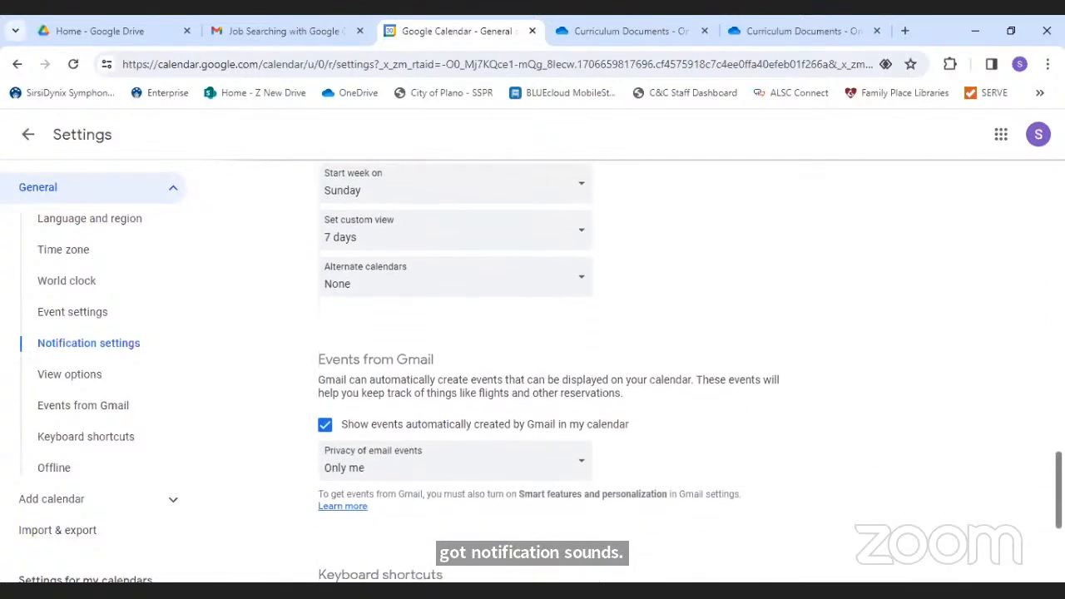
scroll(690, 366, "down", 2)
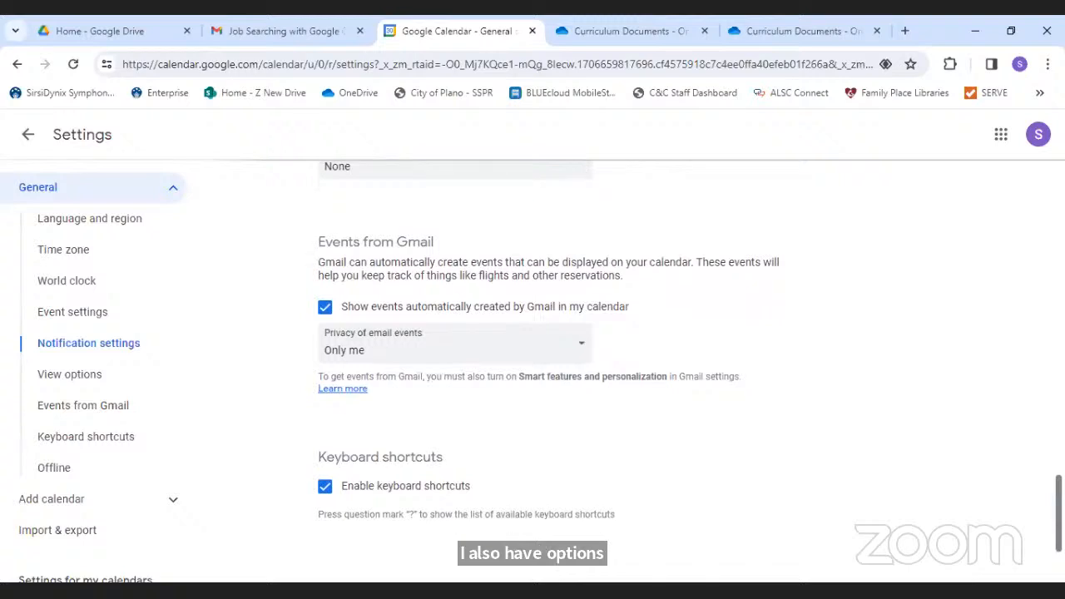
scroll(690, 366, "down", 1)
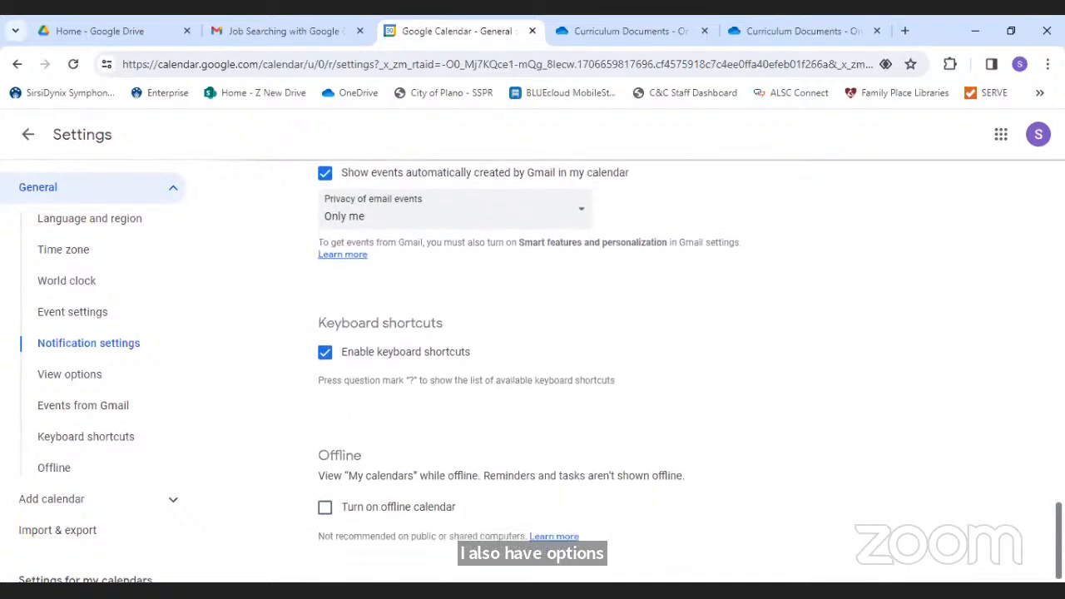
scroll(690, 366, "up", 3)
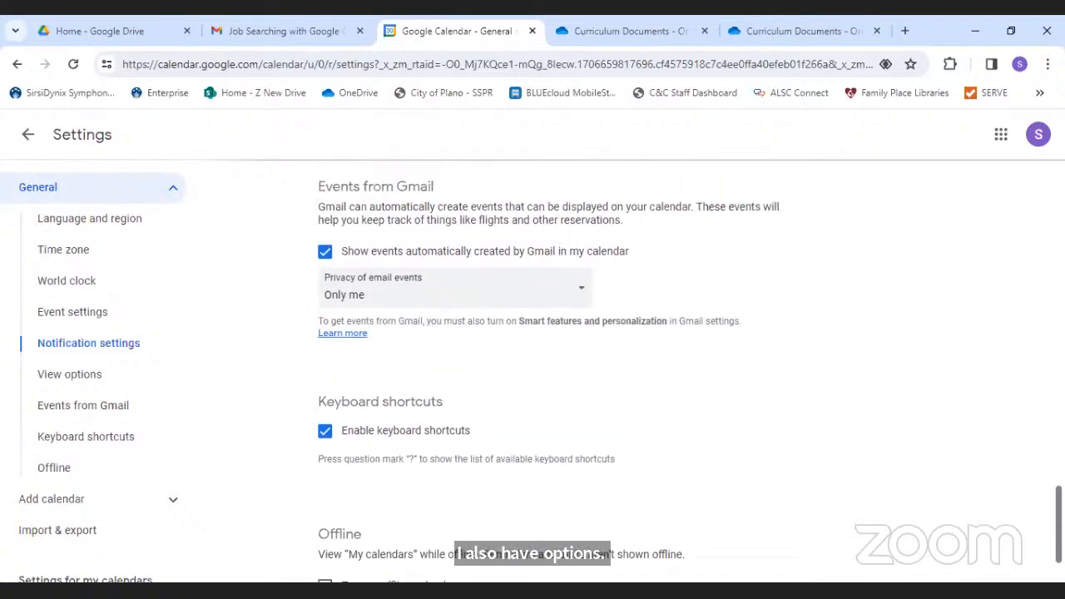
scroll(690, 366, "up", 2)
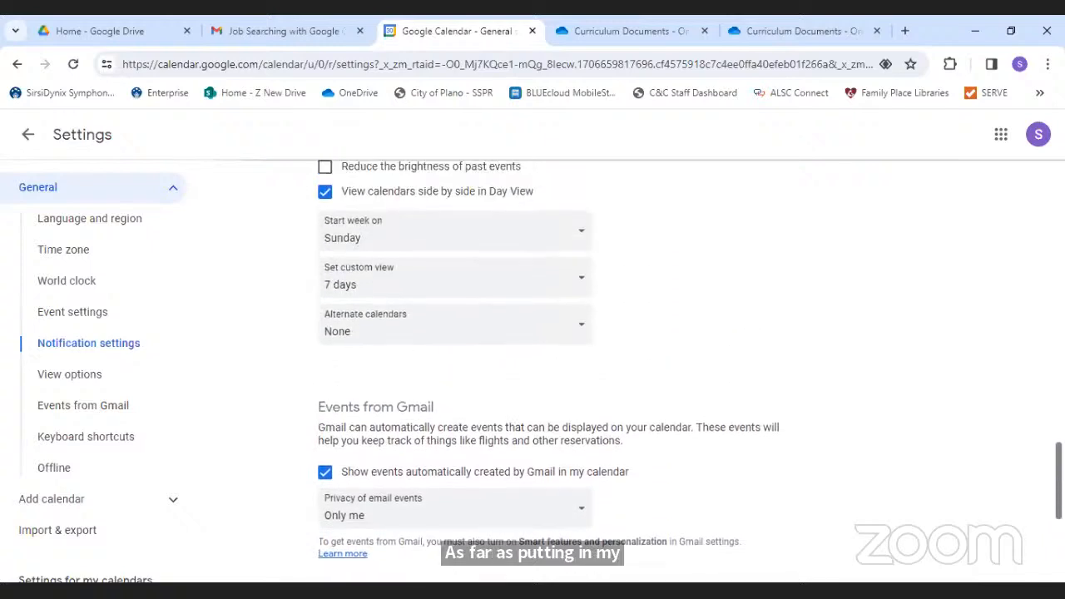
scroll(691, 366, "up", 1)
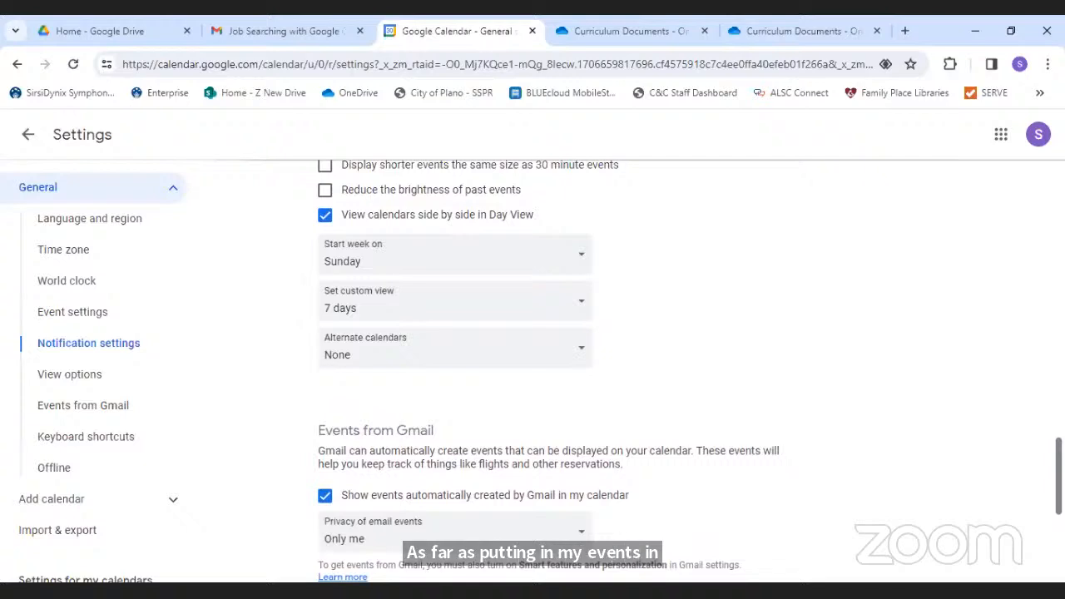
scroll(1039, 423, "up", 8)
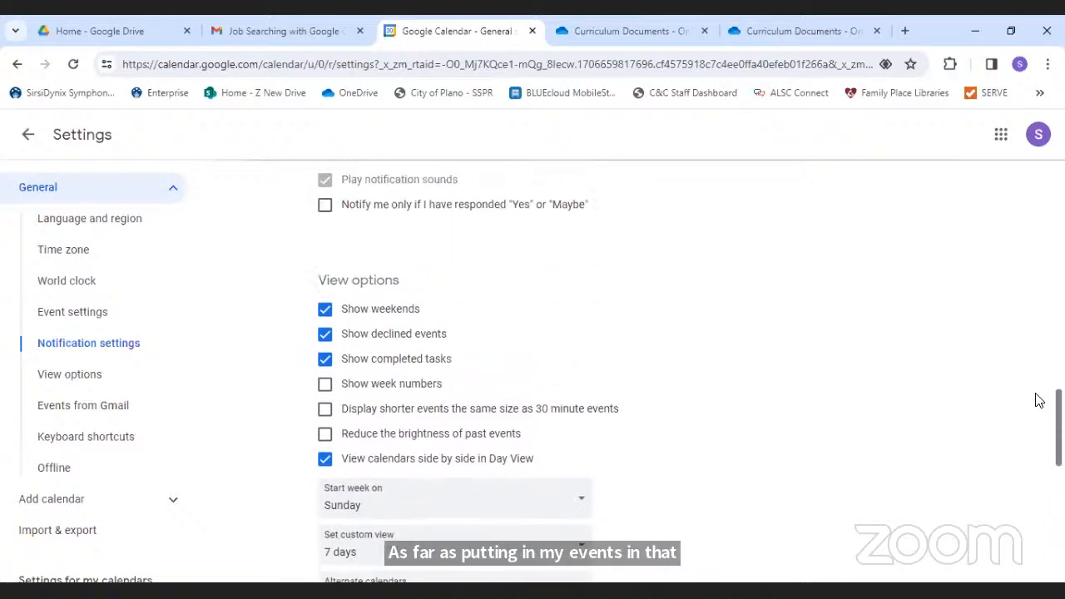
scroll(1017, 316, "up", 4)
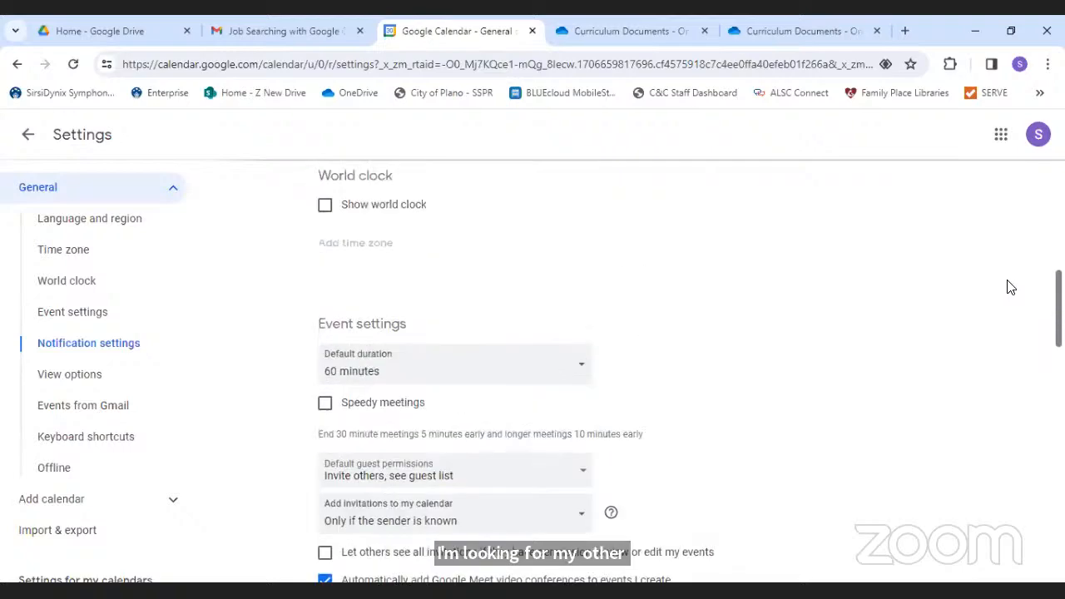
scroll(1013, 275, "up", 6)
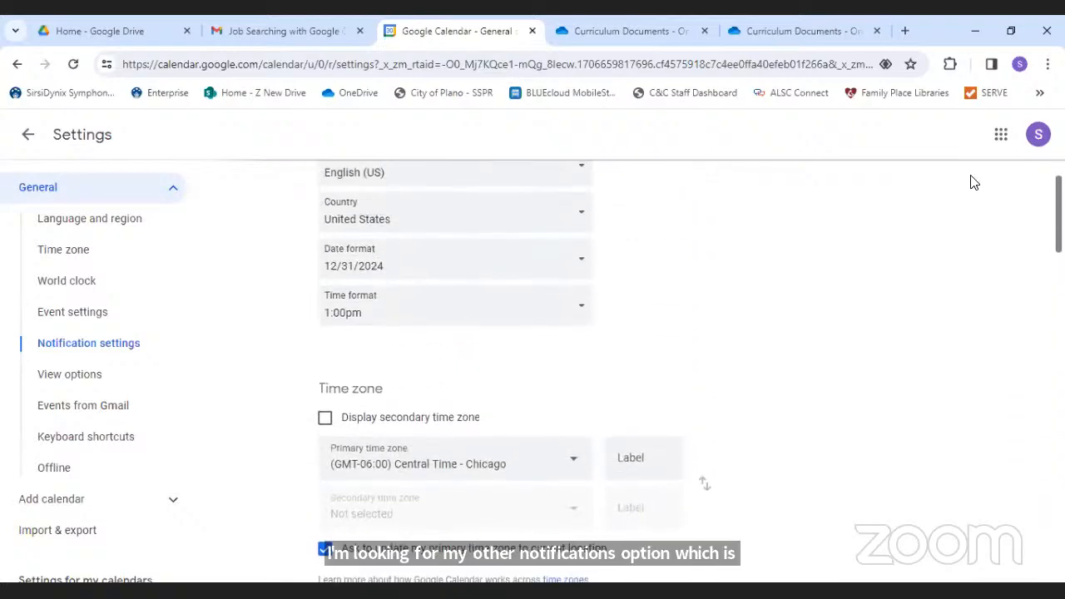
left_click(88, 346)
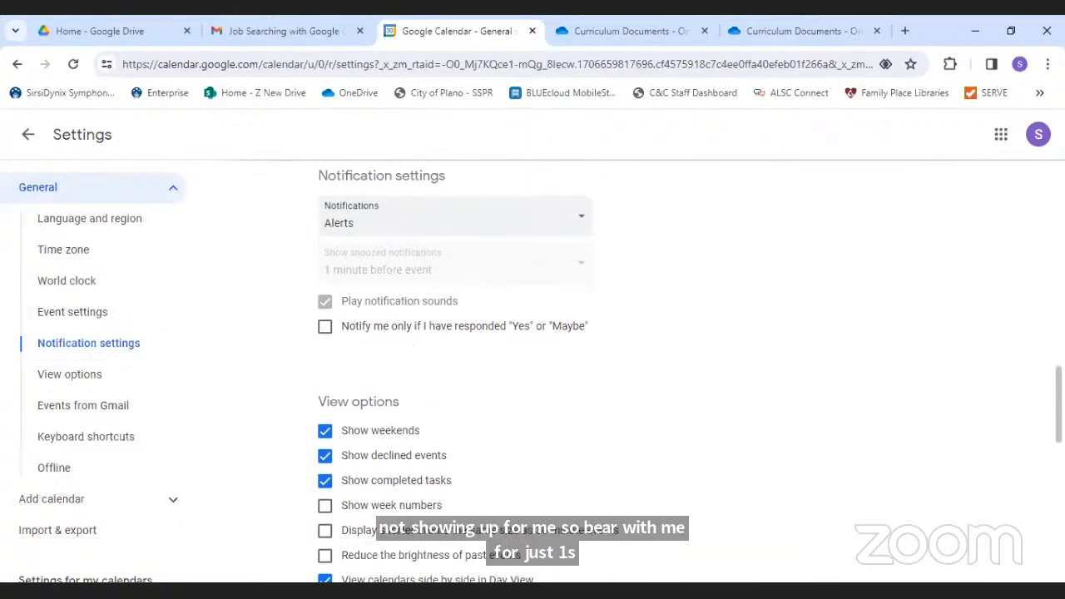
scroll(533, 365, "down", 3)
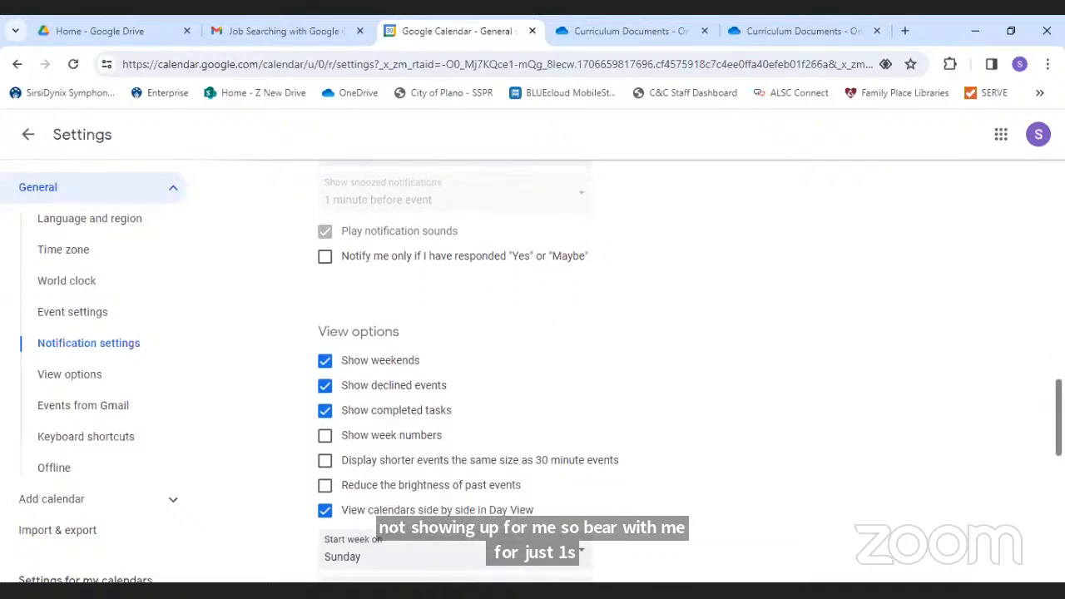
scroll(532, 366, "down", 1)
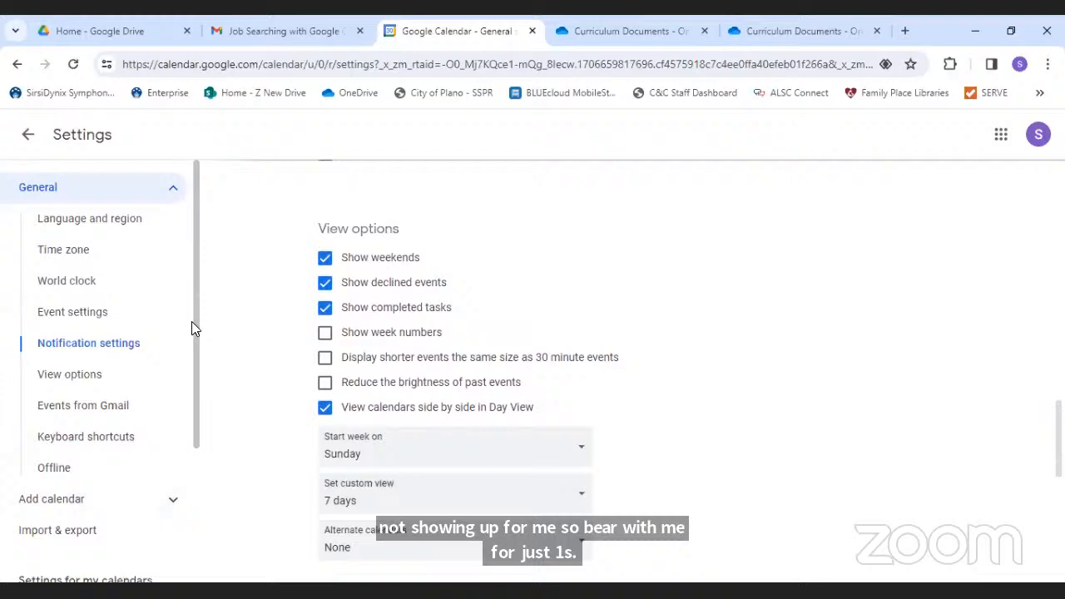
left_click_drag(196, 331, 207, 480)
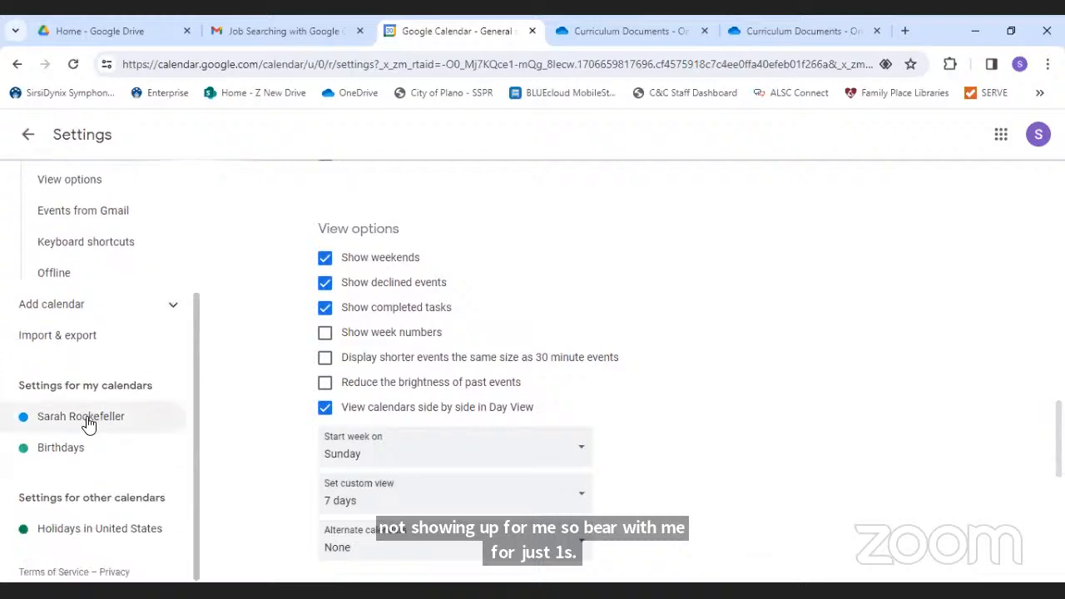
- Open your own calendar's settings at Other notifications, where Daily agenda shows None
left_click(89, 424)
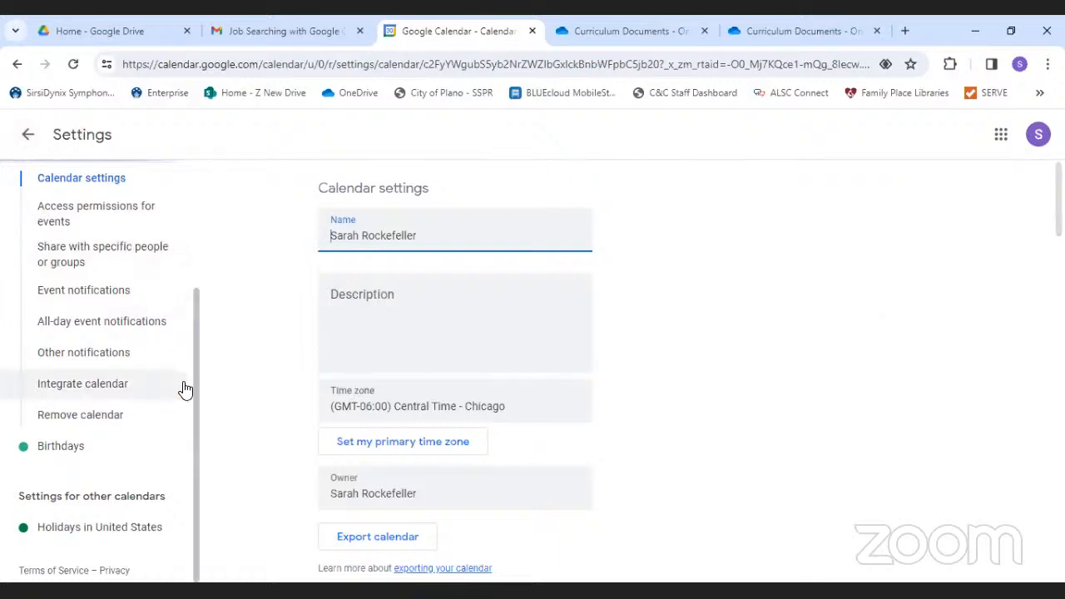
left_click_drag(197, 388, 166, 208)
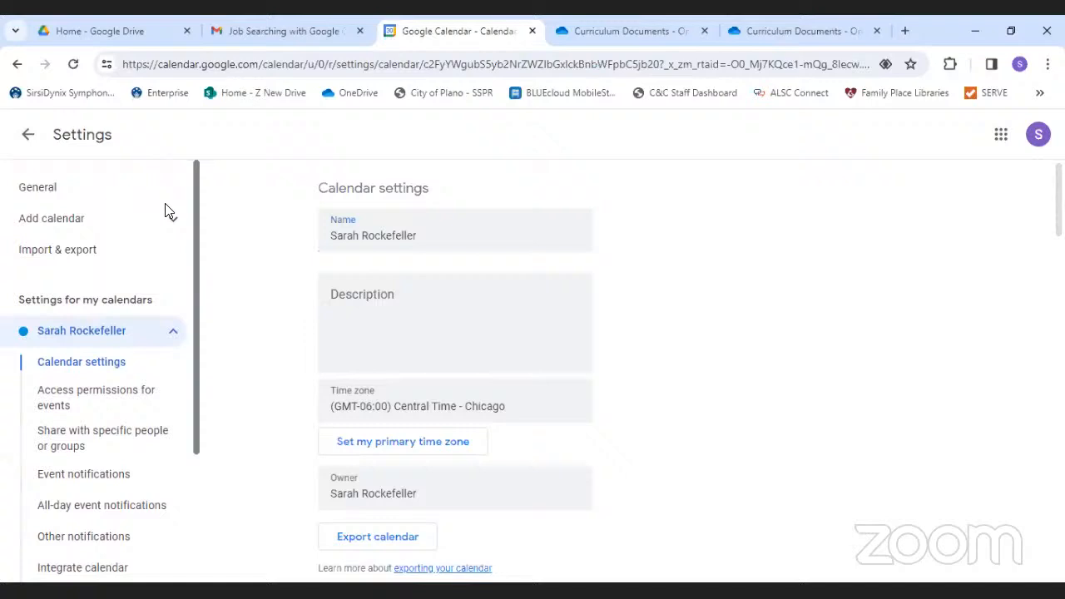
left_click(78, 195)
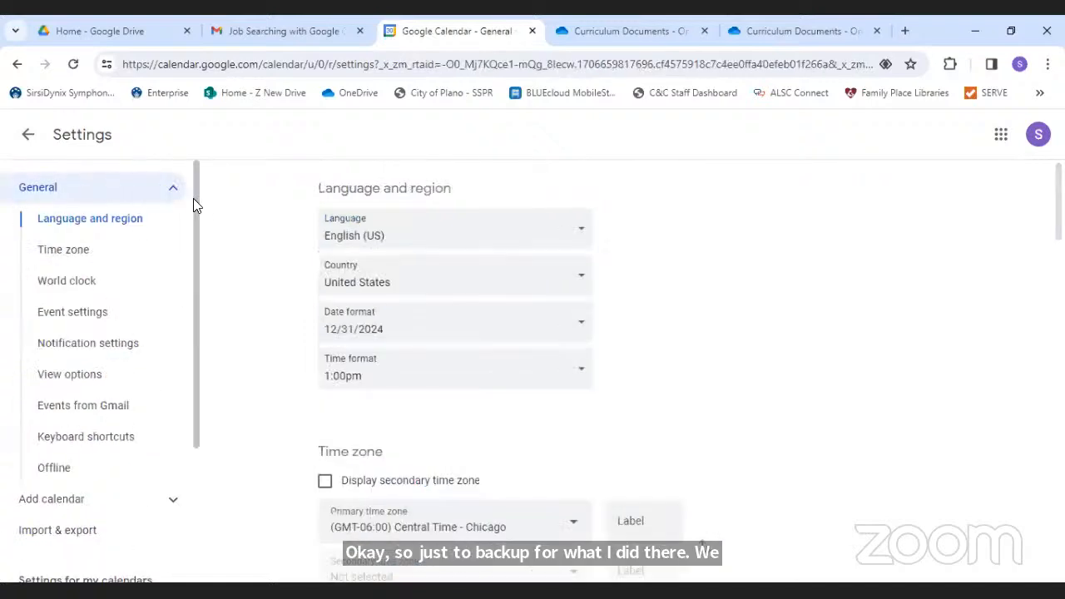
scroll(193, 196, "down", 2)
scroll(213, 282, "down", 2)
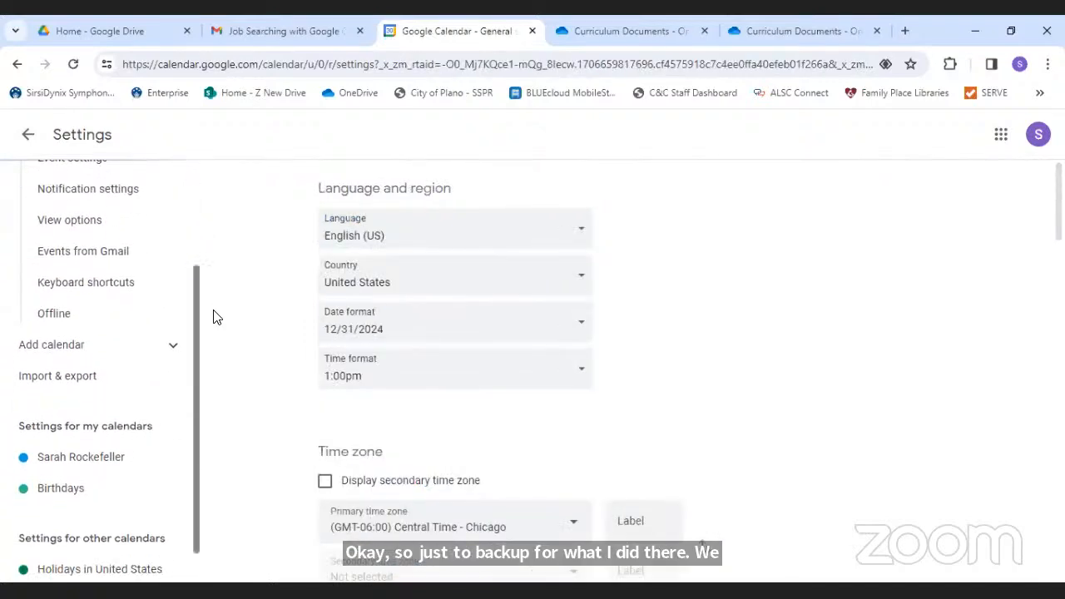
left_click(97, 421)
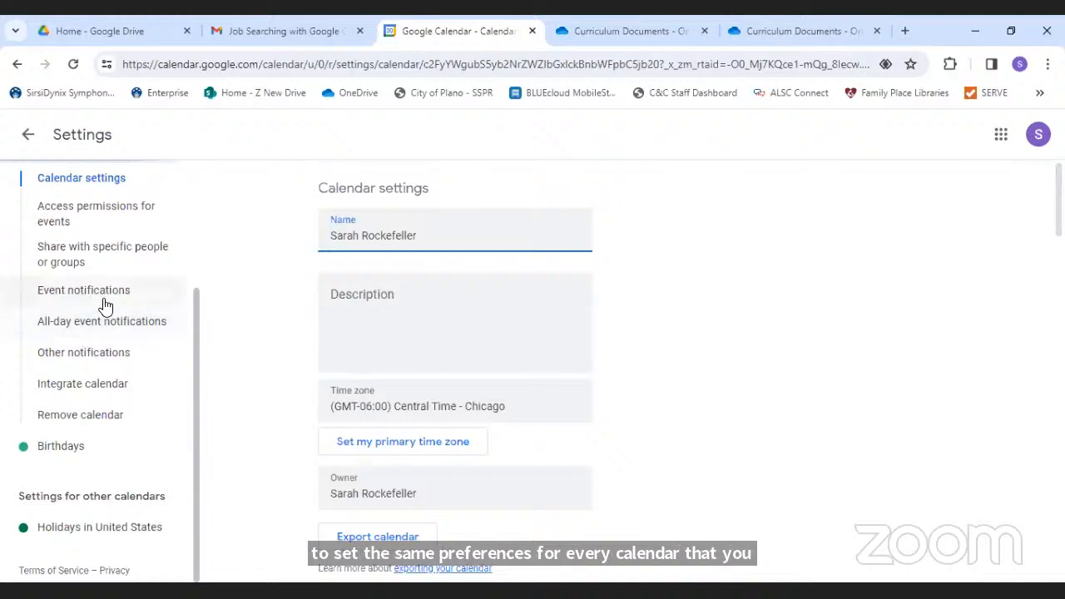
left_click(73, 356)
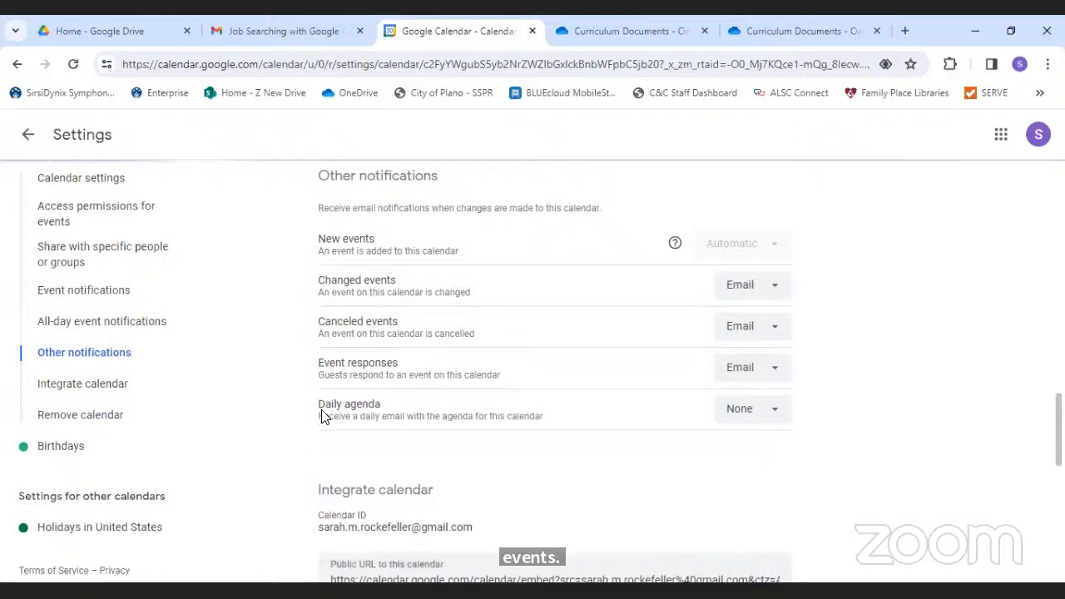
- Change the calendar's Daily agenda notification from None to Email
left_click_drag(324, 416, 562, 421)
left_click(564, 421)
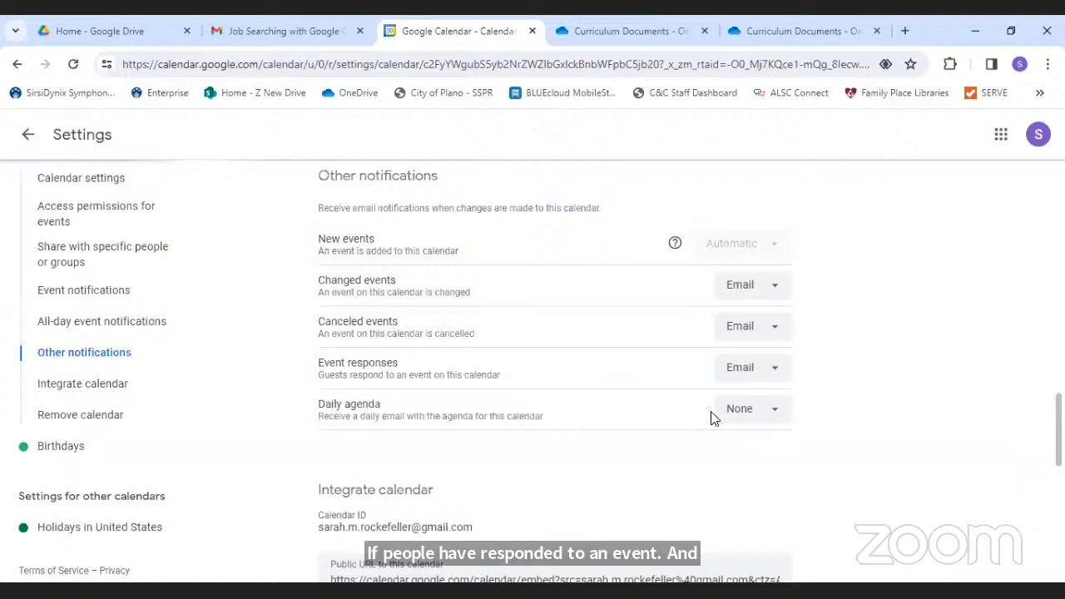
left_click(771, 416)
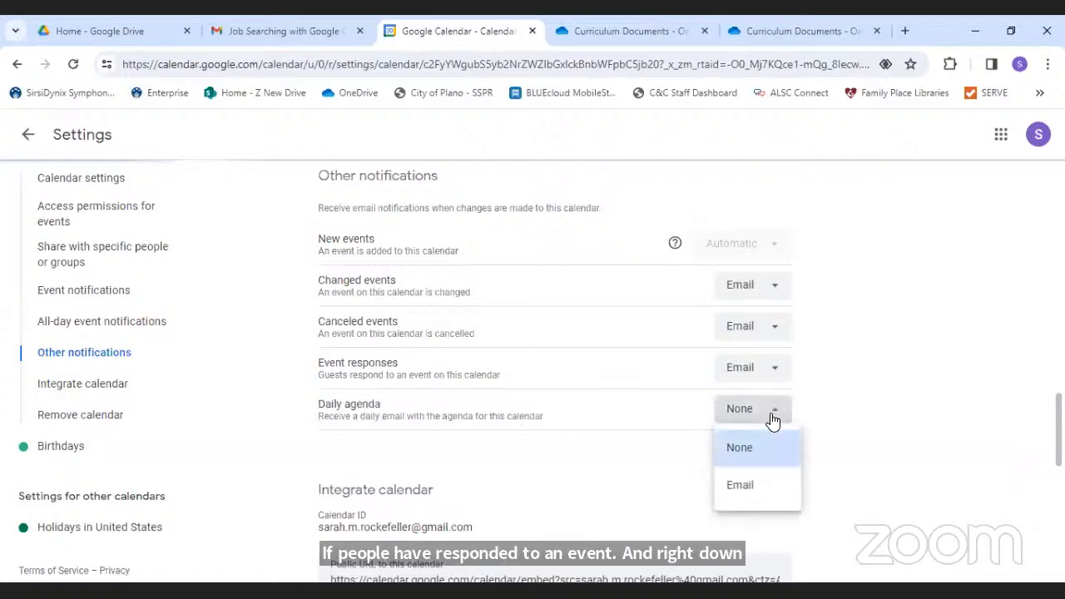
left_click(740, 491)
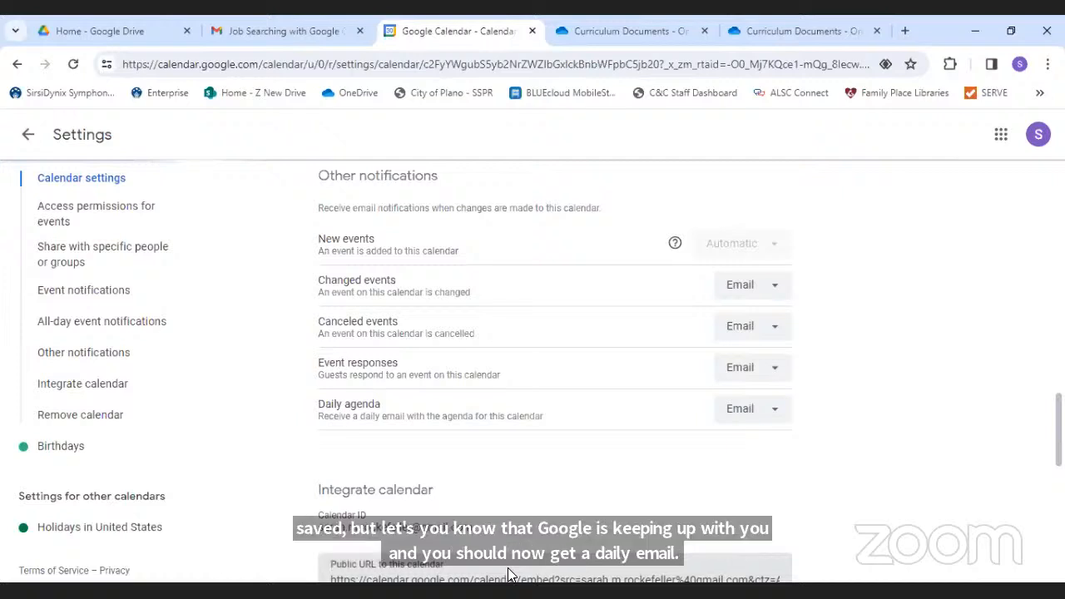
- In Gmail, read the Interview Prep invitation email and return to the inbox
left_click(260, 29)
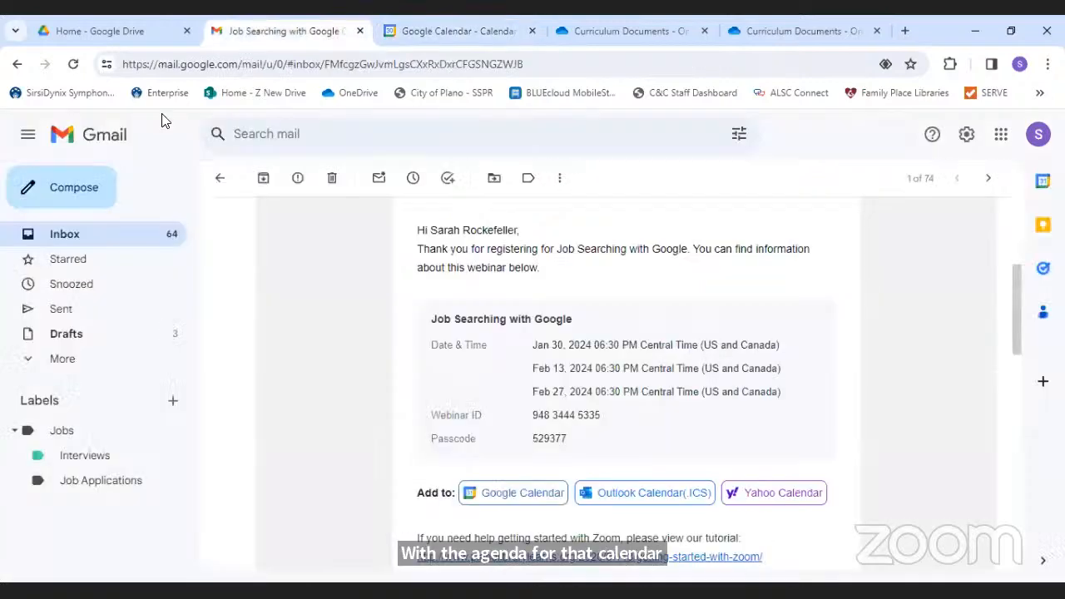
left_click(74, 236)
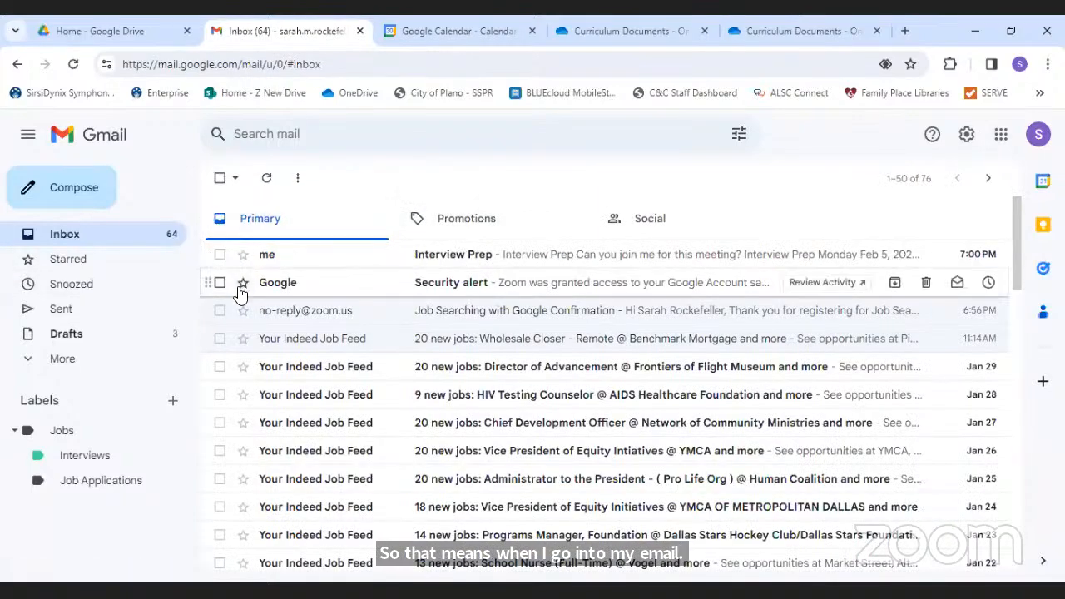
left_click(497, 258)
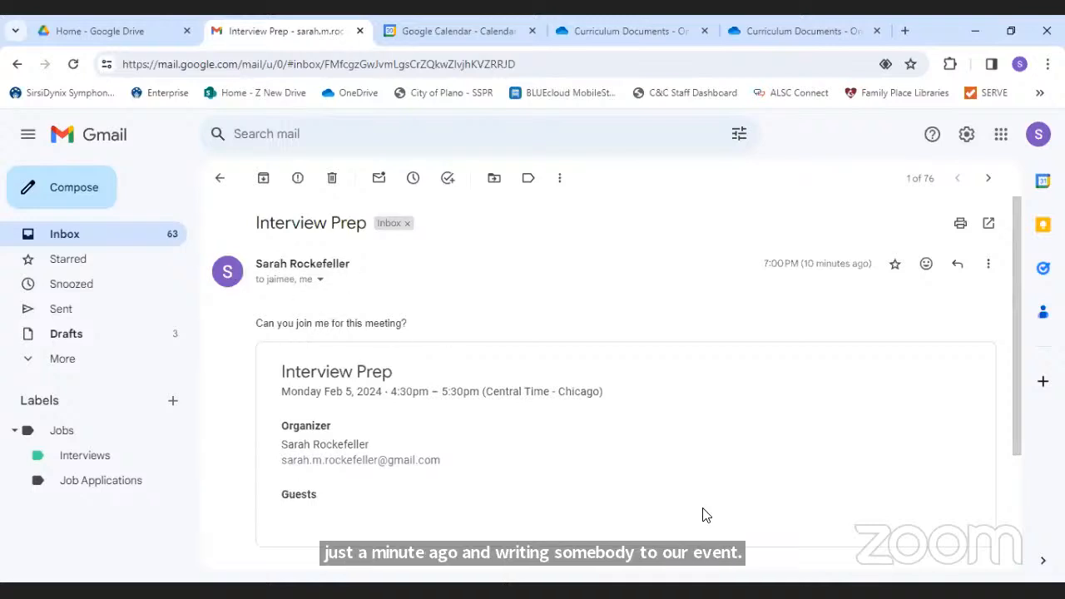
left_click(219, 178)
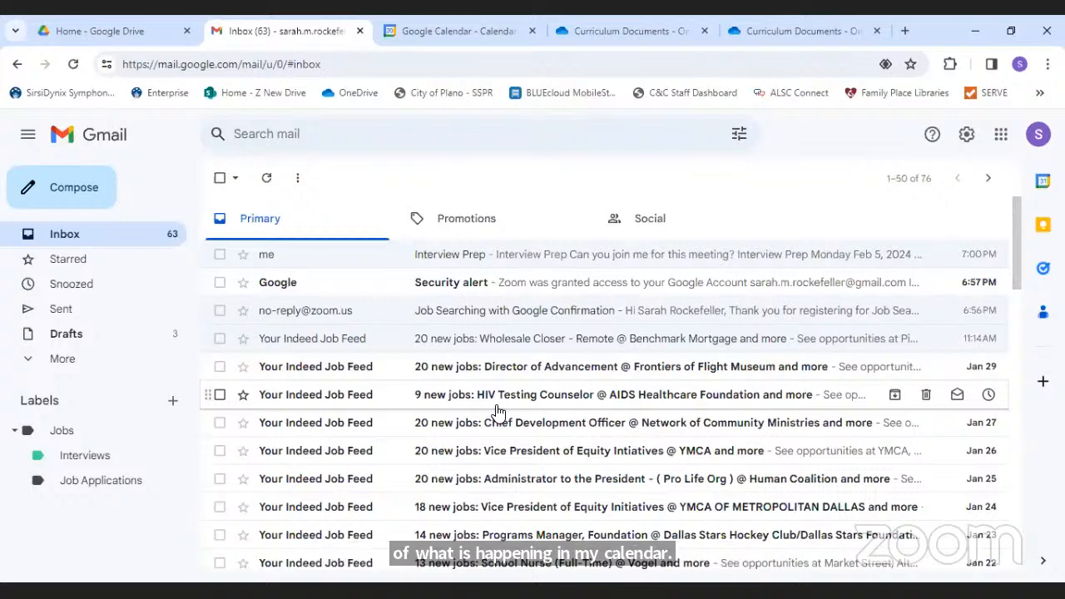
- Confirm Daily agenda is still Email, then exit Settings to the February 4–10 week
left_click(439, 33)
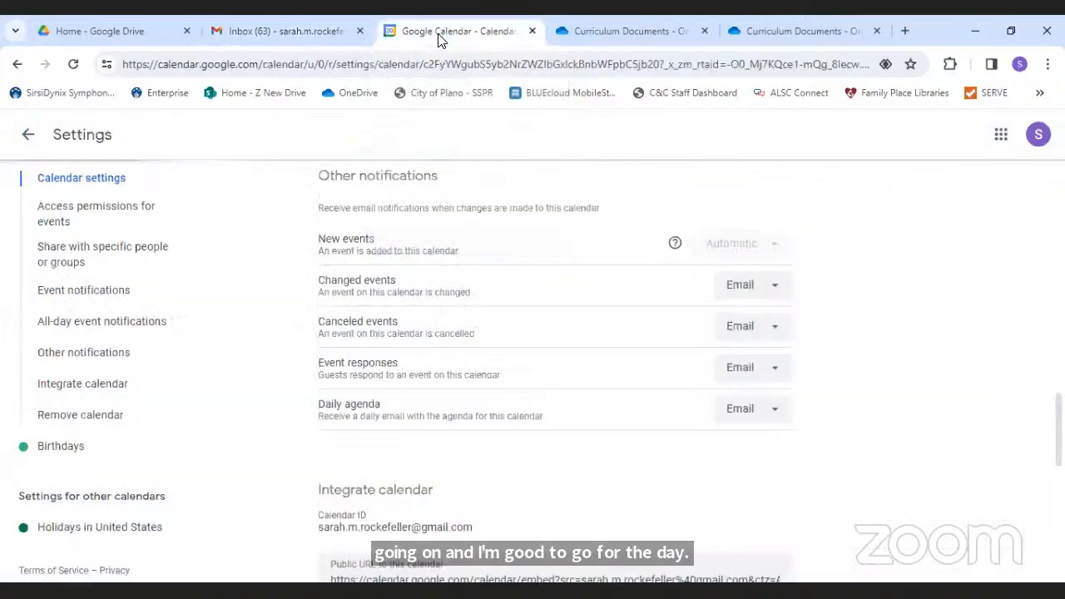
left_click(743, 412)
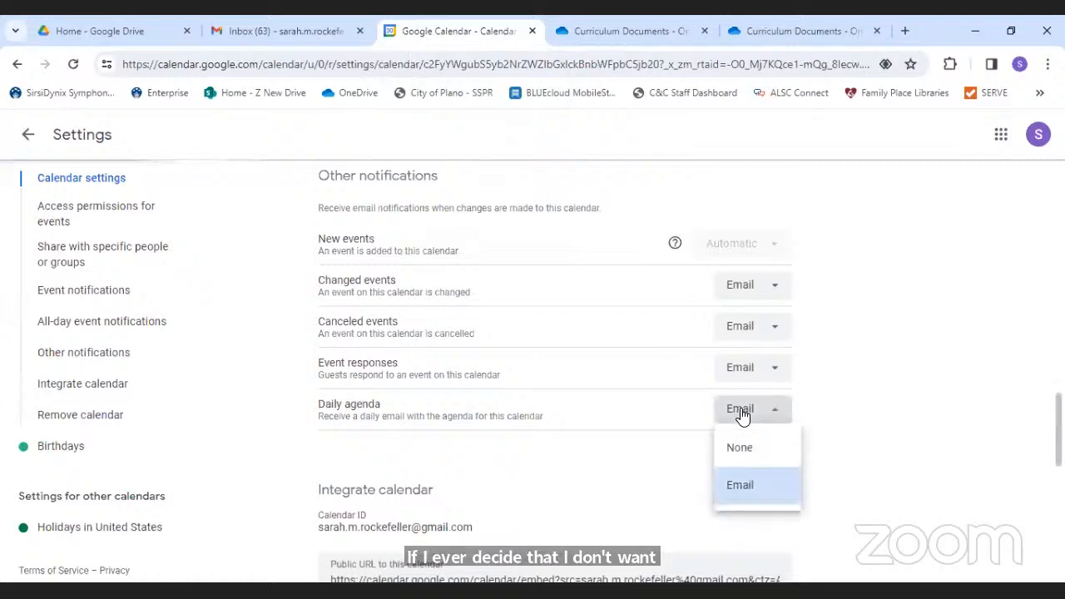
left_click(743, 414)
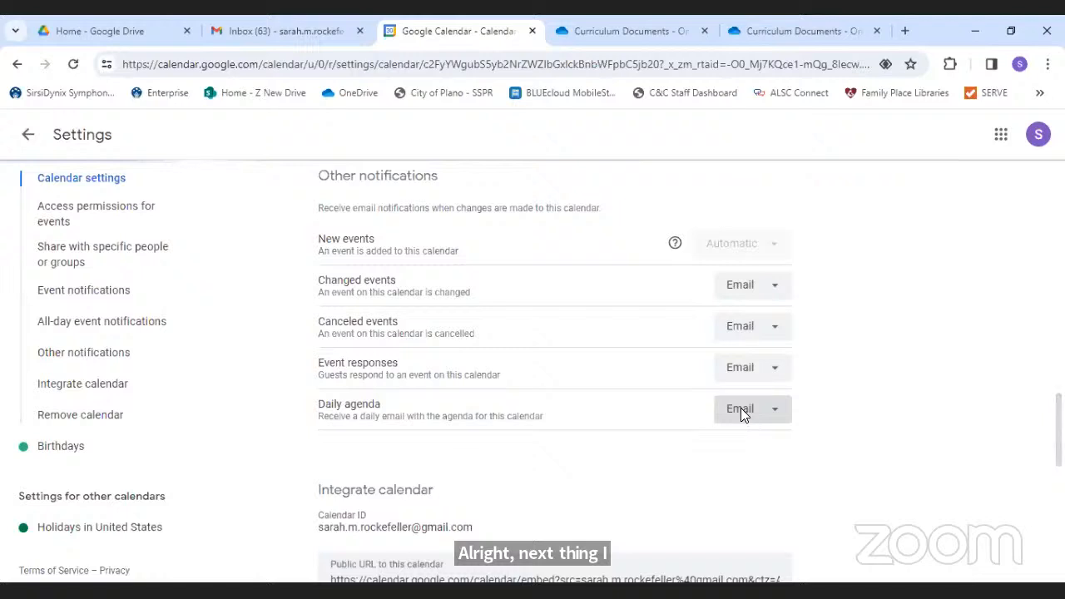
left_click(29, 140)
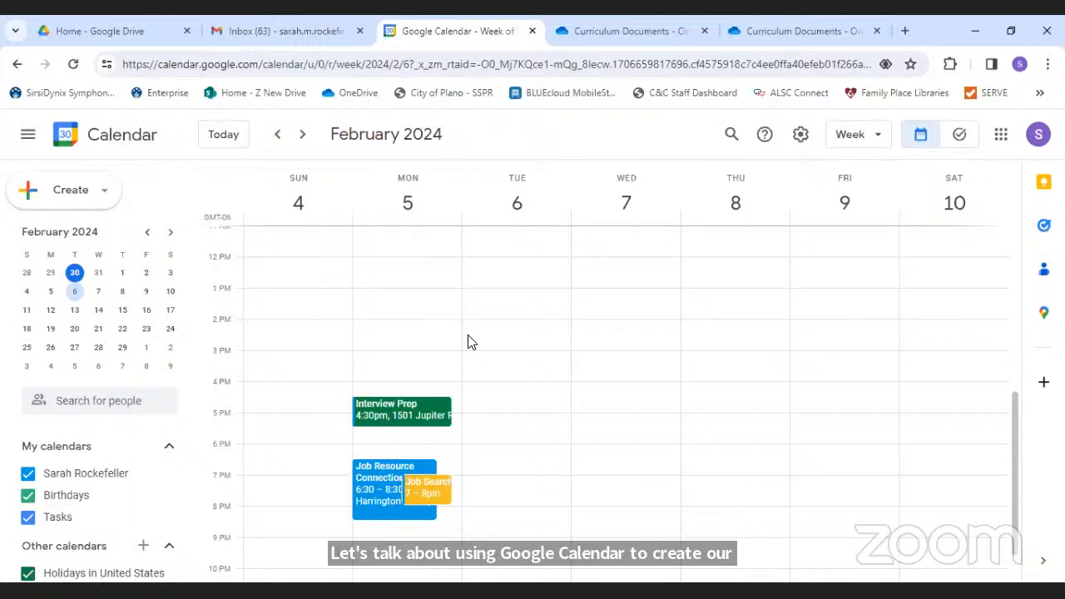
- Open Tasks and create a new task list named 'Job Searching'
left_click(1044, 233)
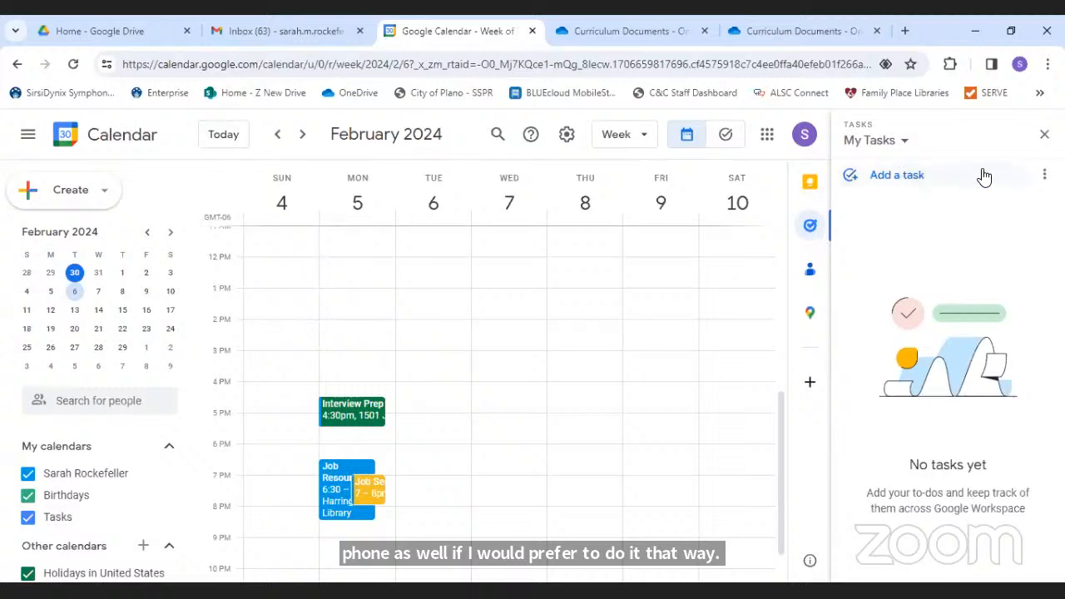
left_click(895, 147)
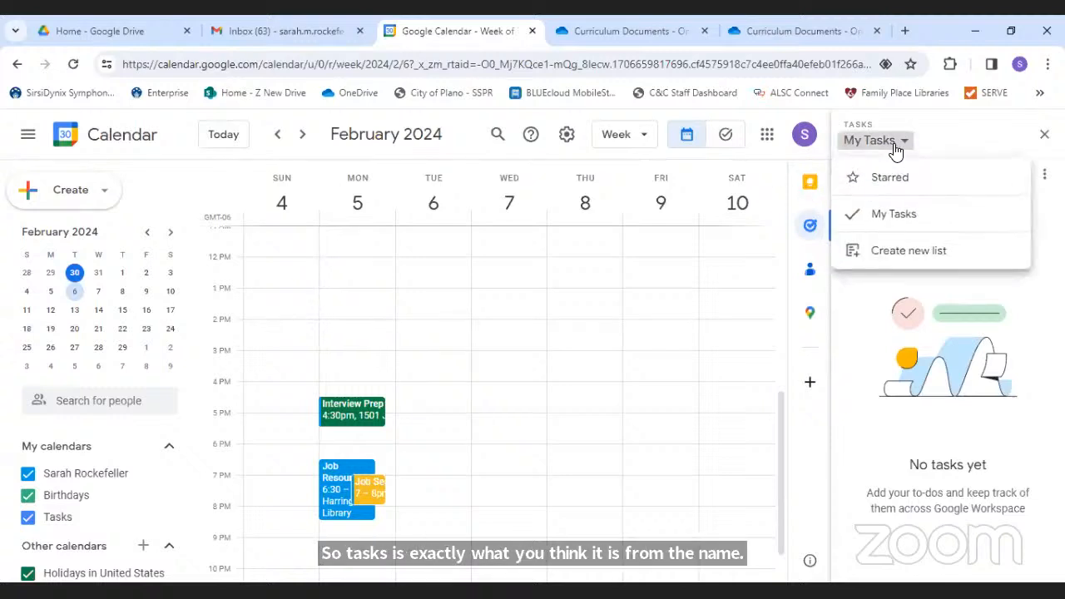
left_click(896, 148)
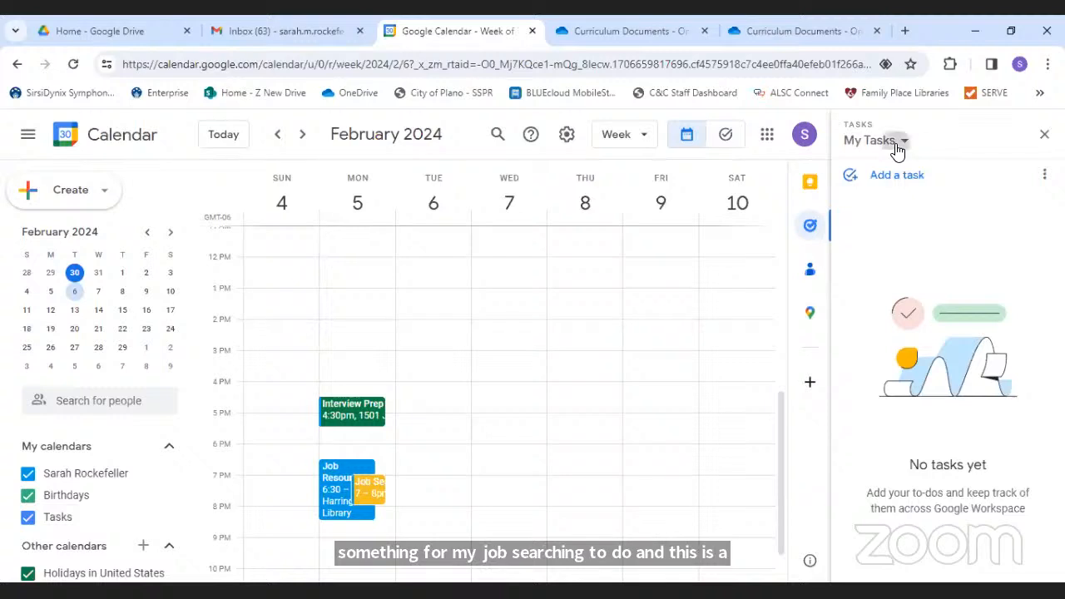
left_click(898, 146)
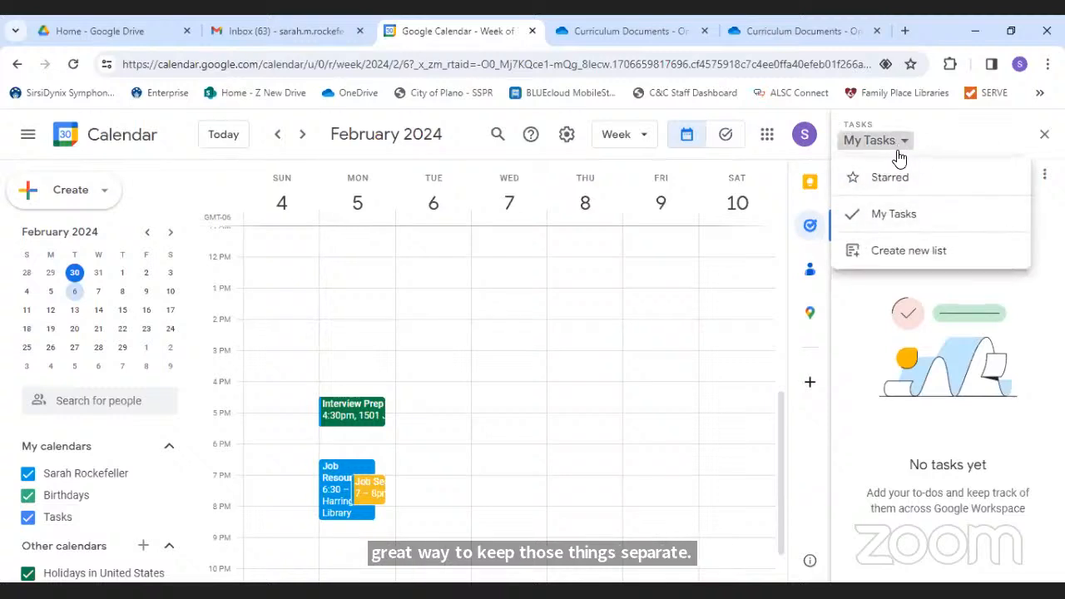
left_click(903, 253)
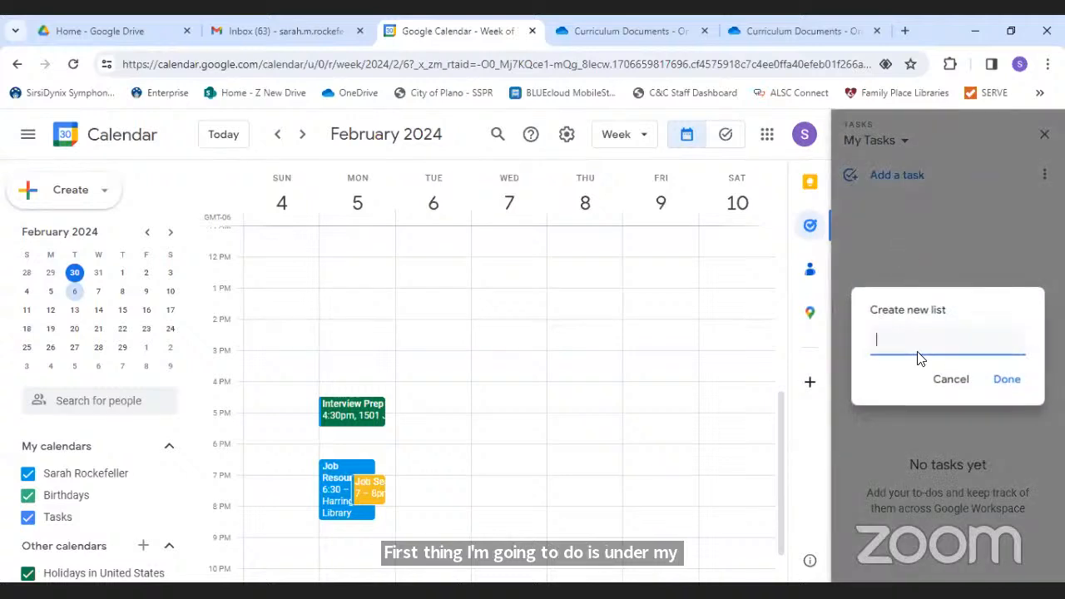
type("Job ")
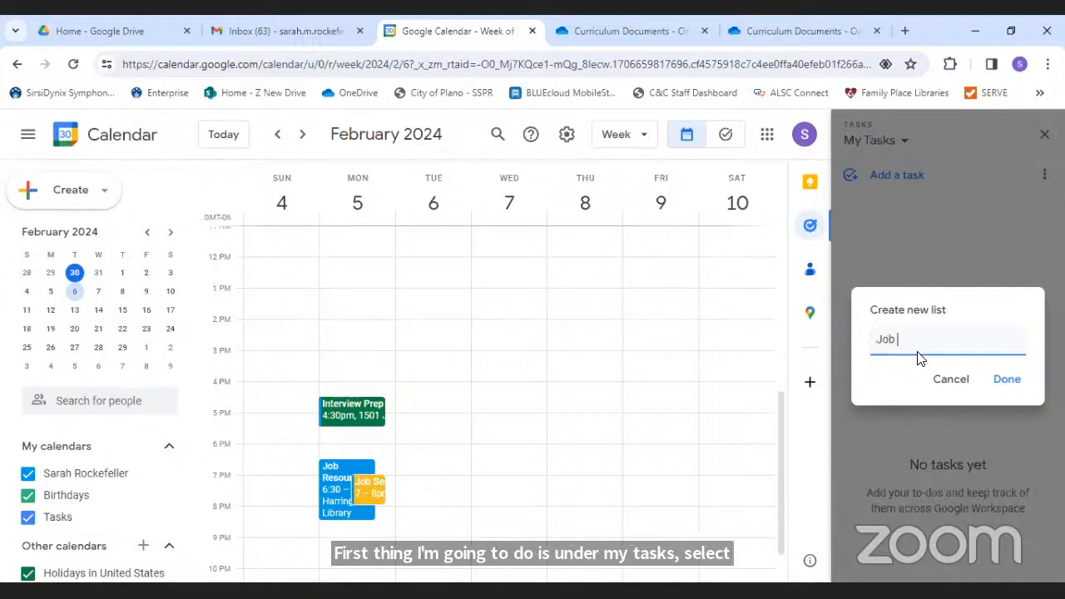
type("Searching")
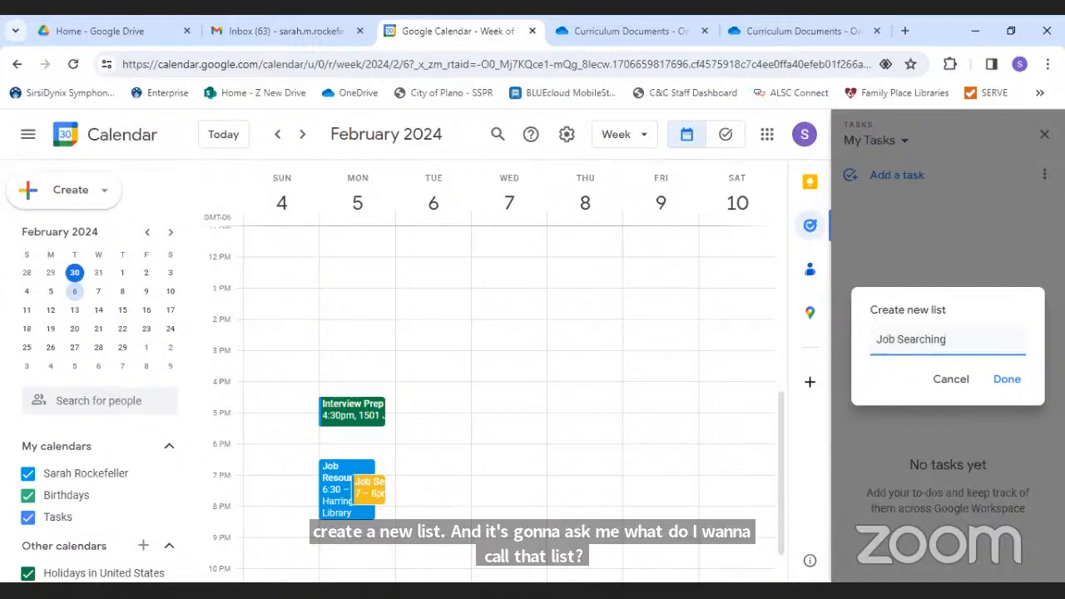
left_click(1007, 379)
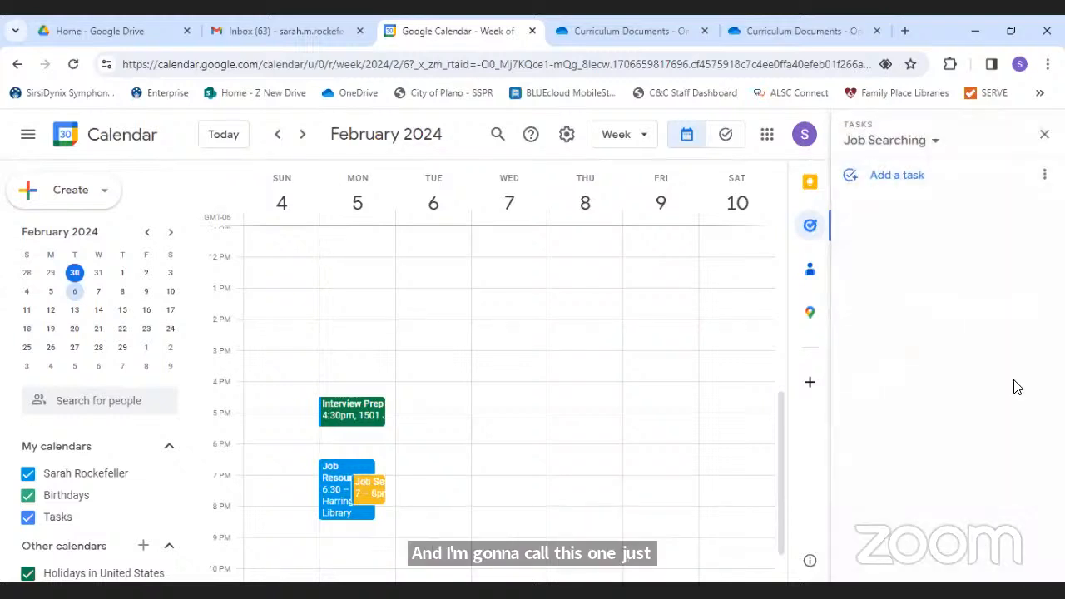
left_click(934, 143)
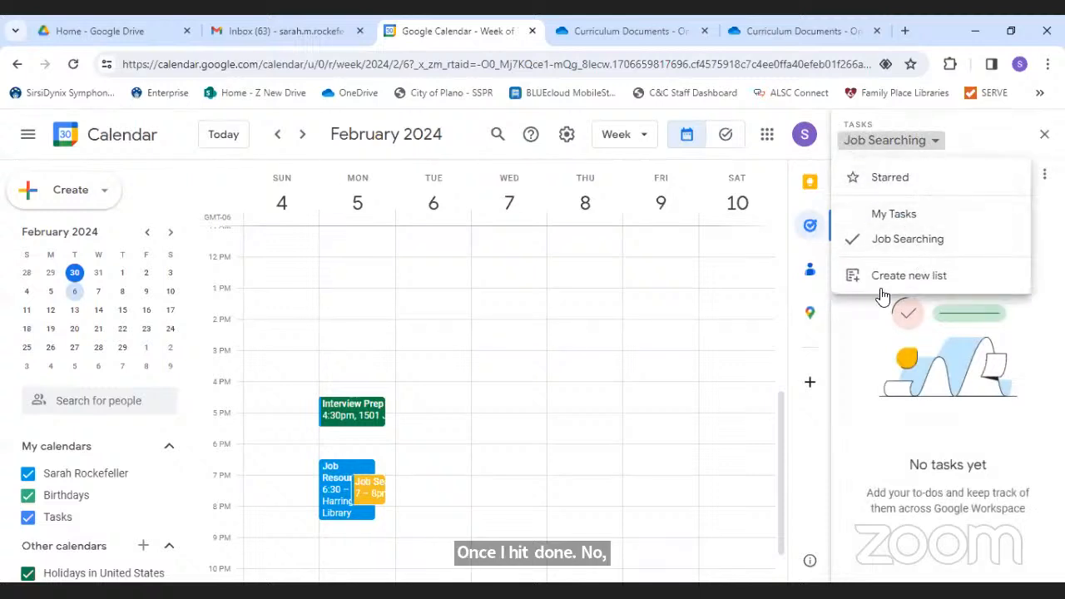
- Add 'Update my resume', 'Write a cover letter', 'Create job search spreadsheet', moving the cover letter first
left_click(853, 345)
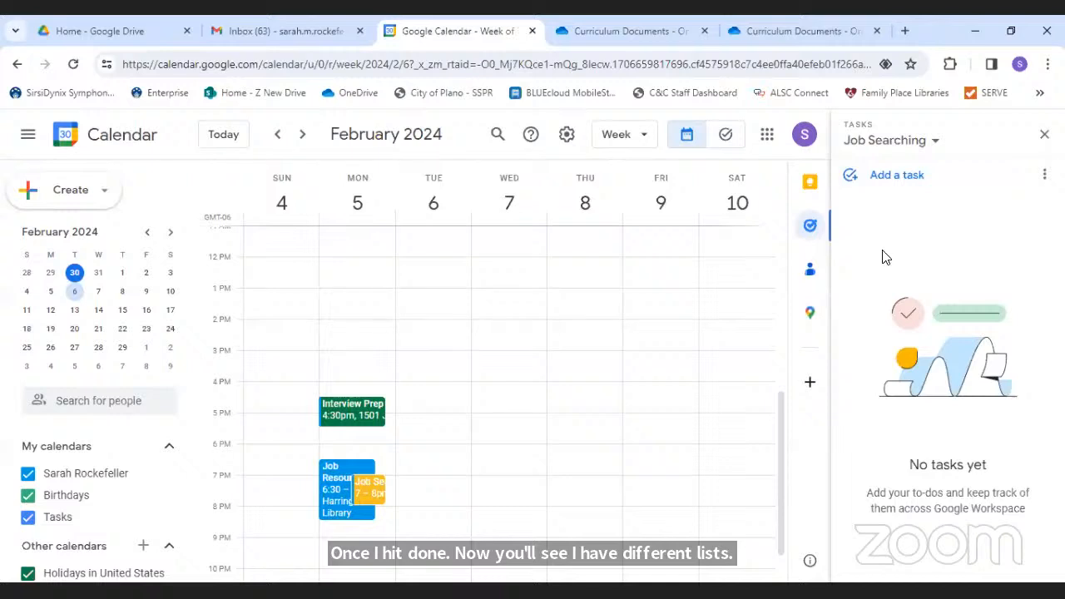
left_click(897, 189)
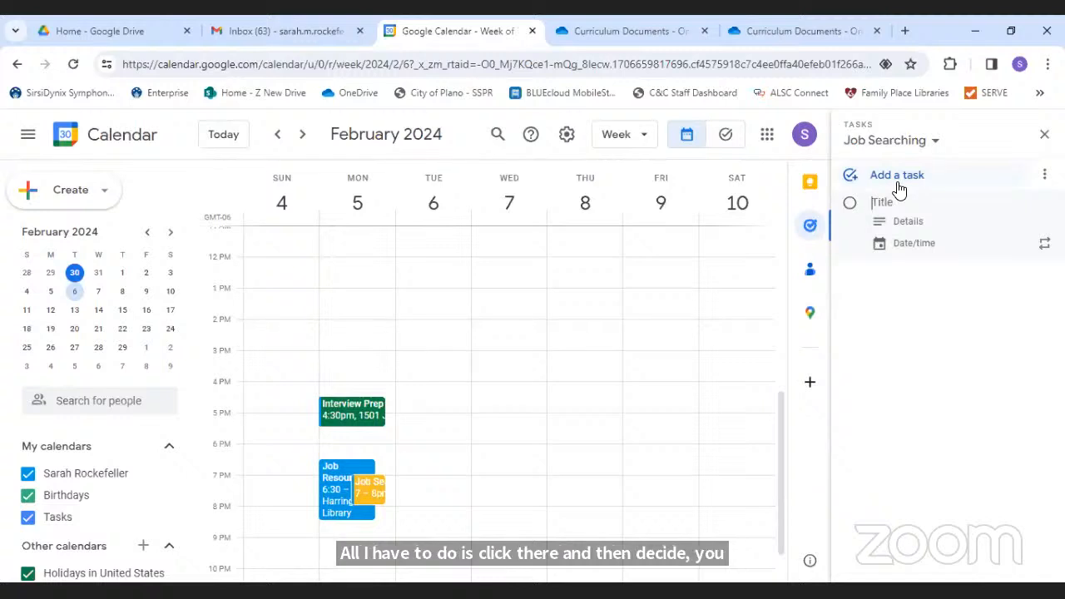
type("Update my resume")
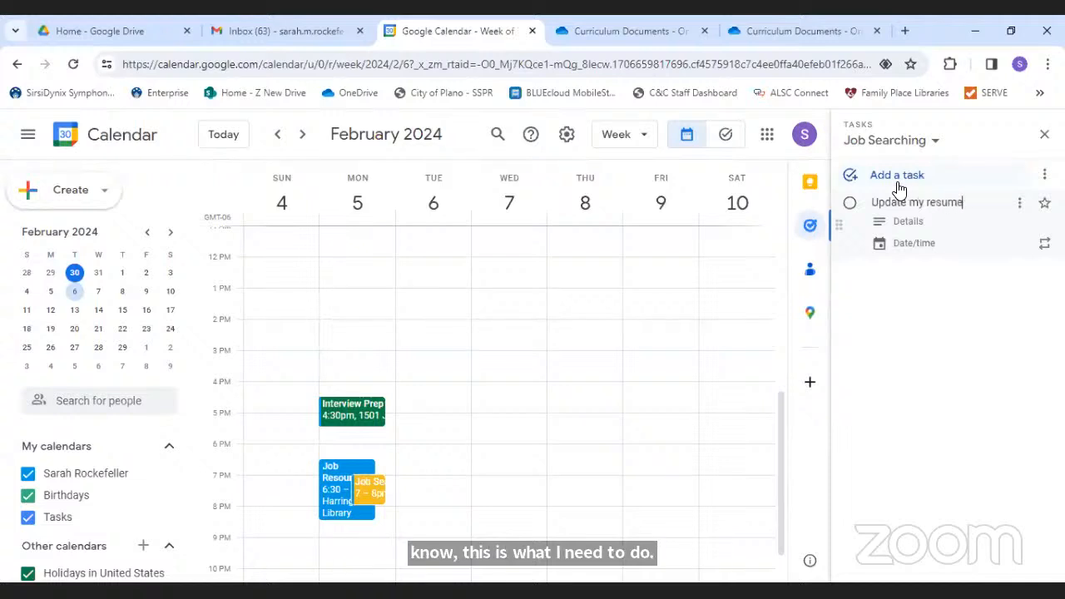
key("Return")
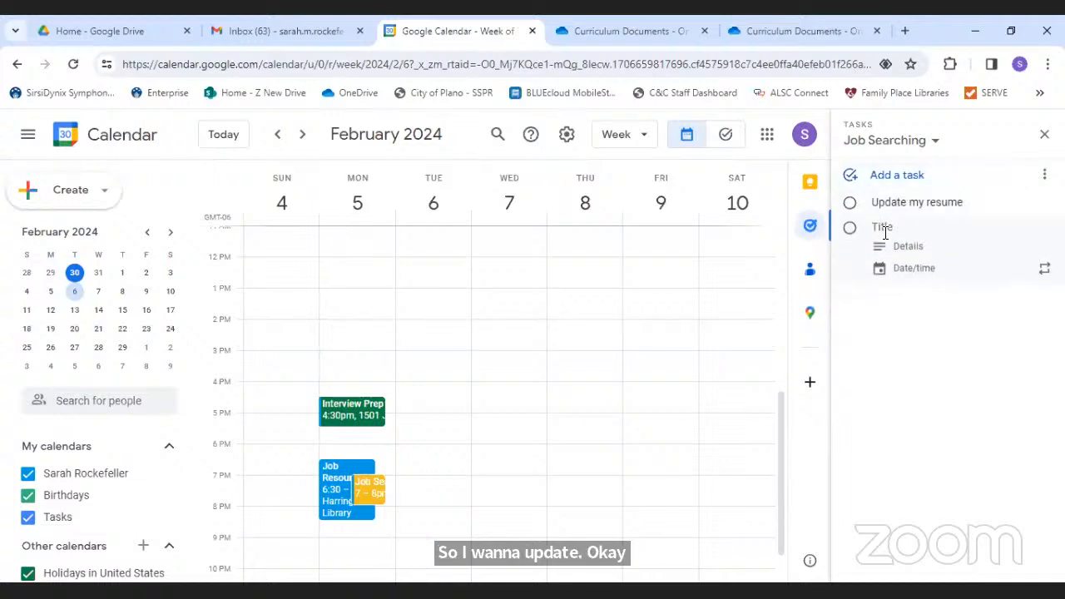
type("Wri")
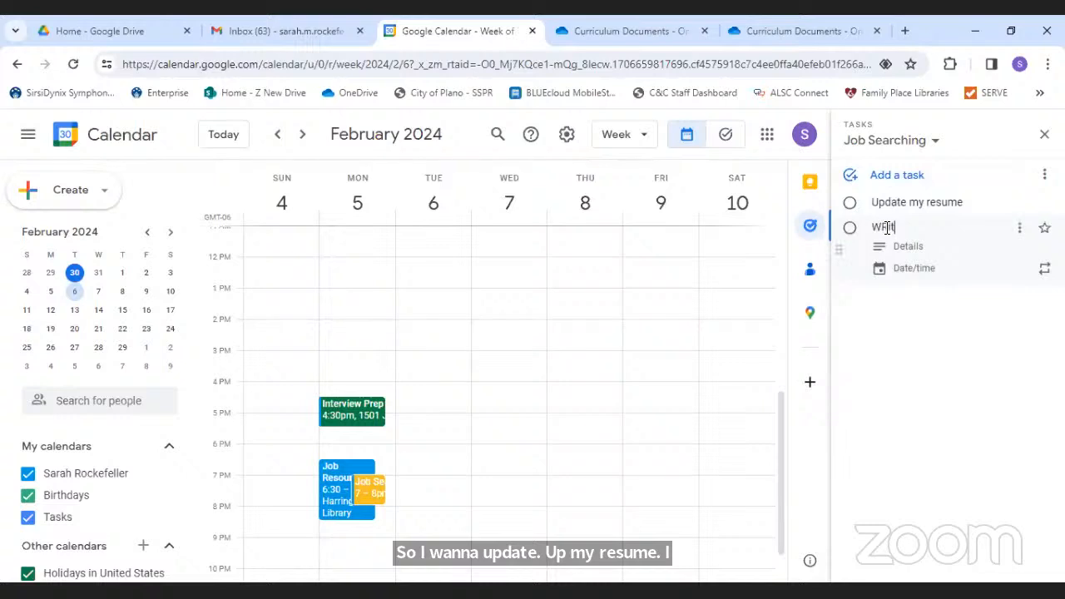
type("te a cover letter")
key("Return")
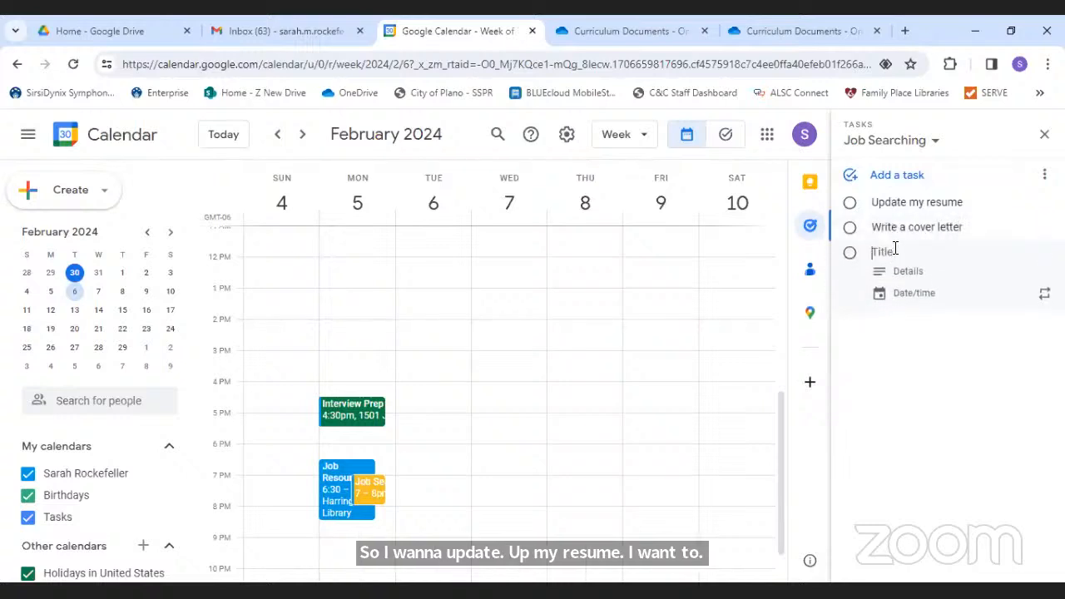
type("Create job search s")
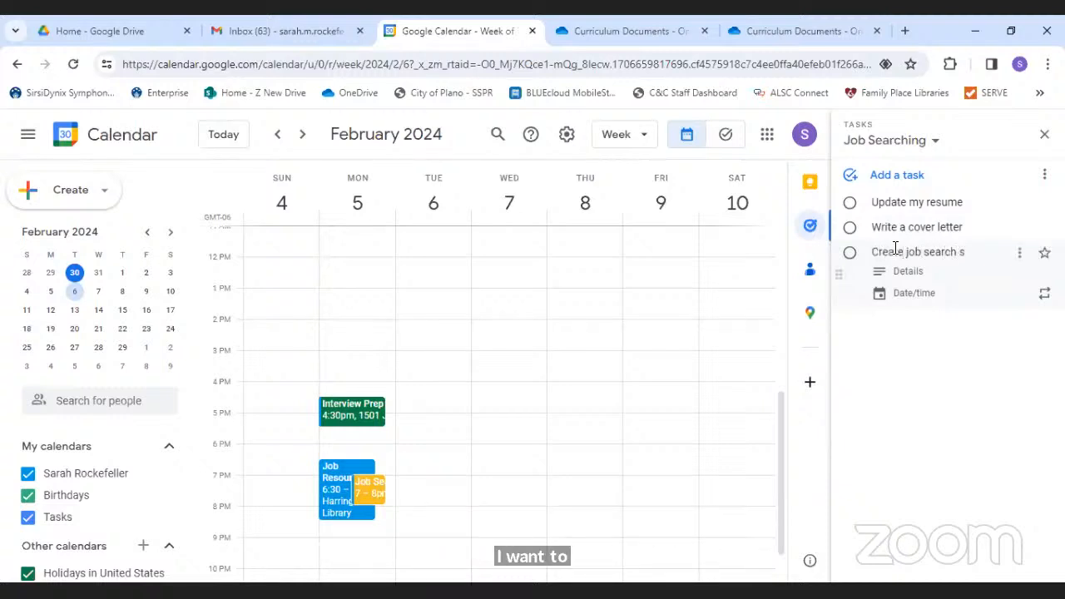
type("preadsheet")
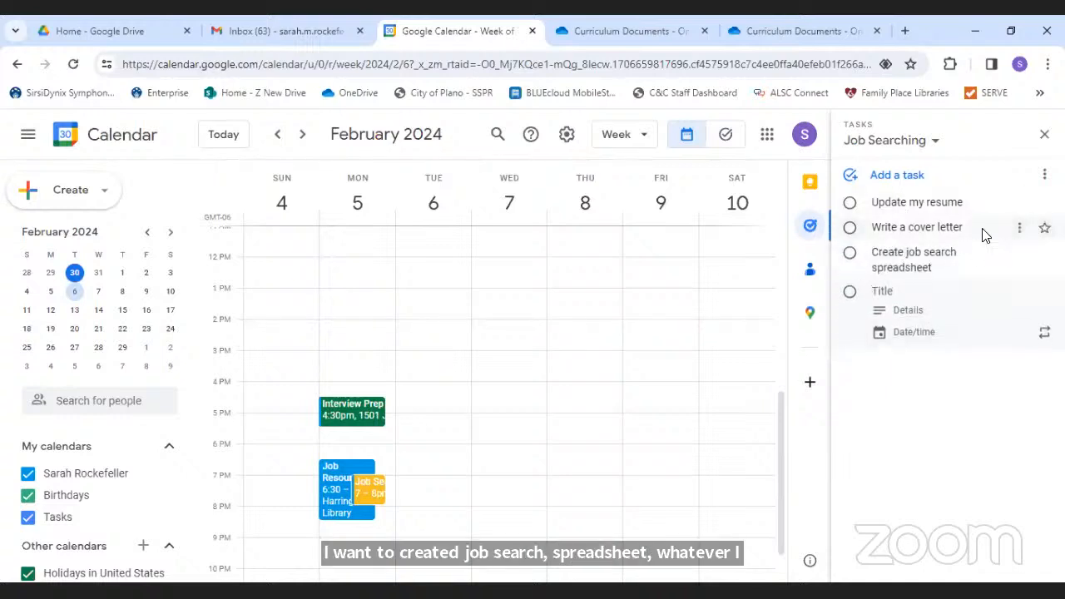
left_click_drag(987, 230, 979, 205)
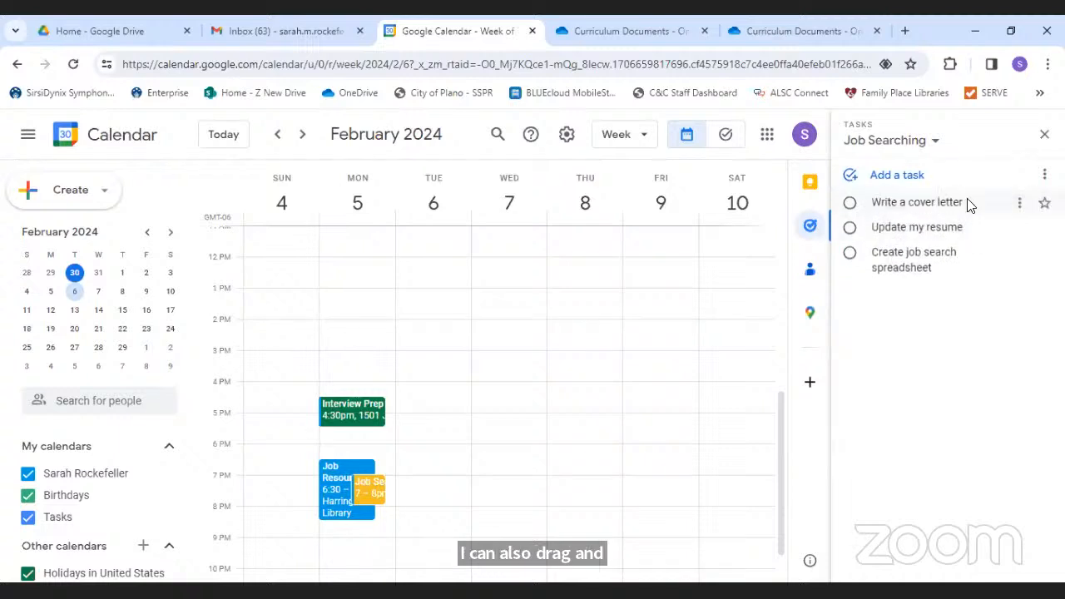
- Make 'Write a cover letter' due January 31 at 10:00 AM and show the Jan 28–Feb 3 week
left_click(965, 207)
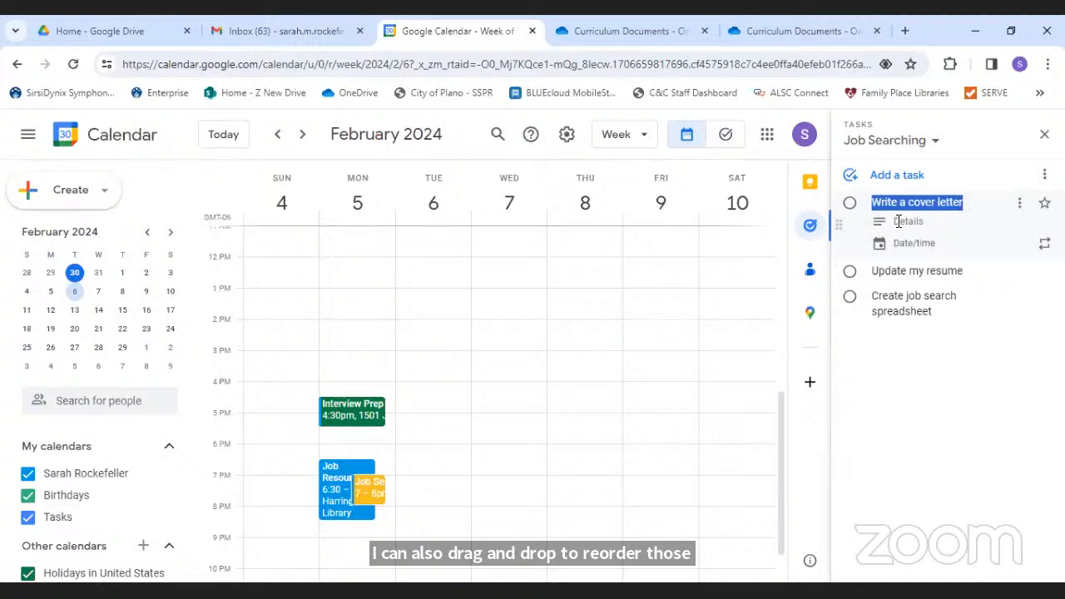
left_click(926, 245)
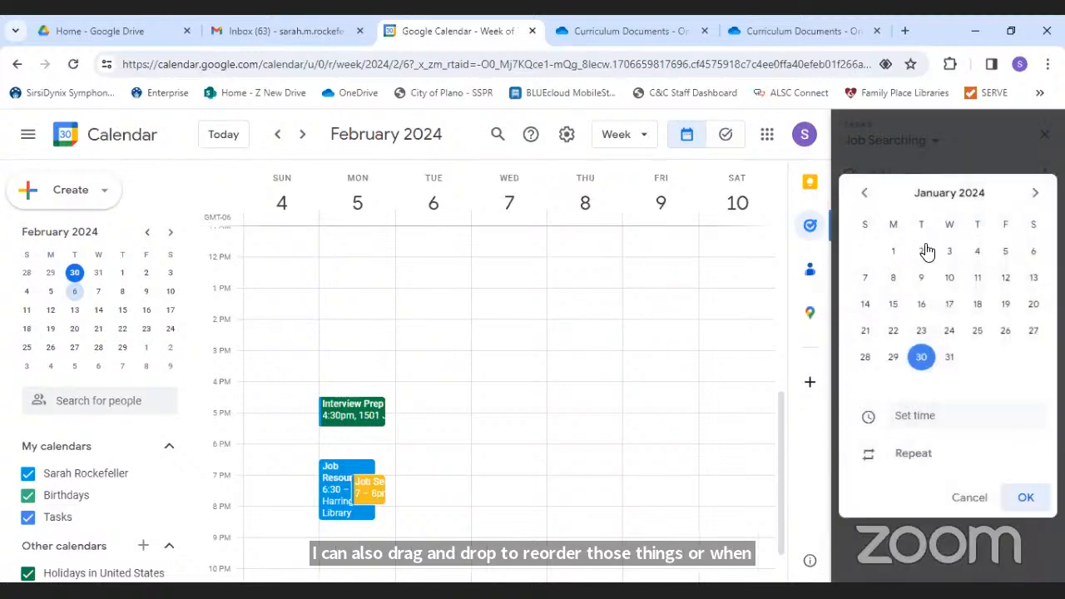
left_click(951, 365)
left_click(907, 416)
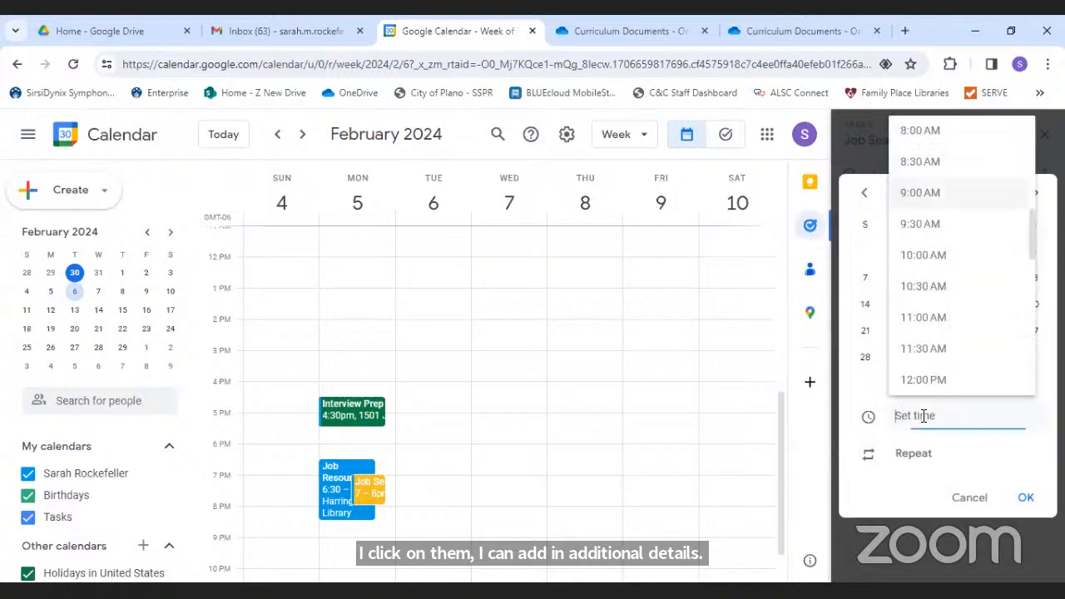
left_click(938, 256)
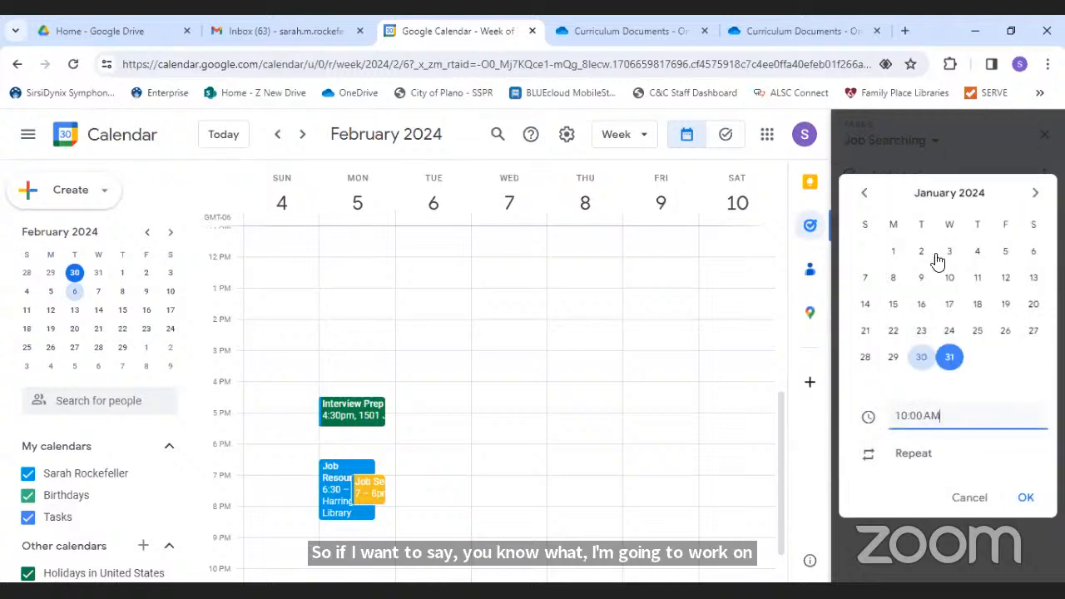
left_click(1026, 497)
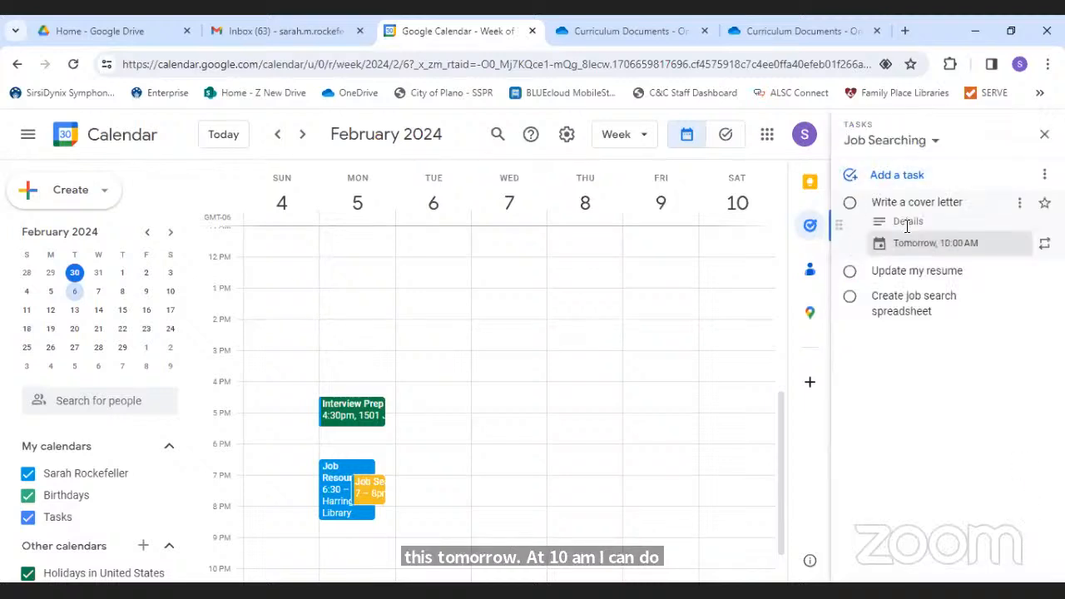
left_click(277, 134)
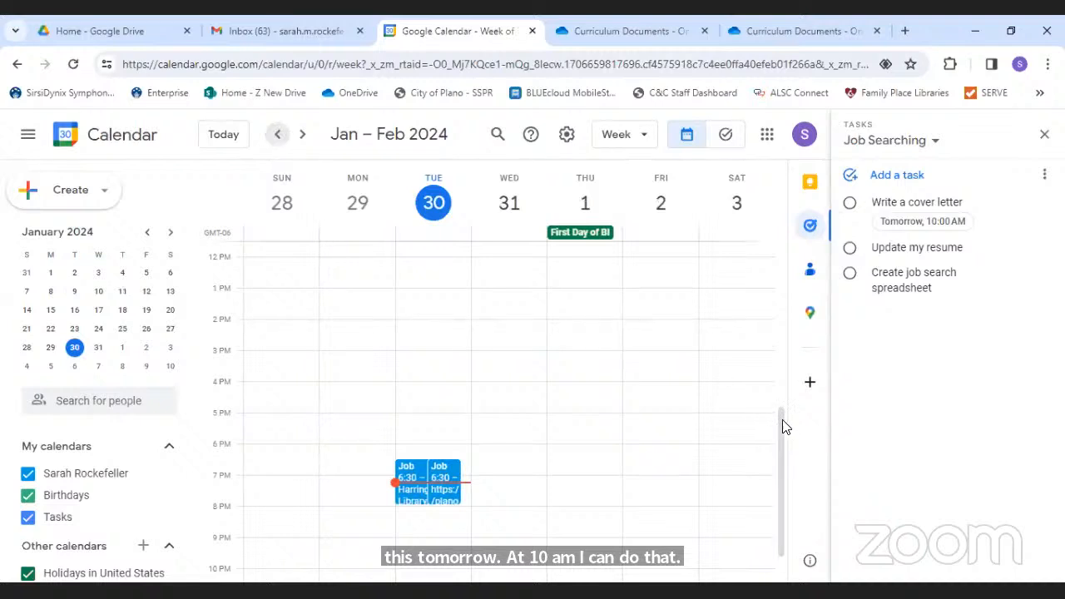
- Mark 'Write a cover letter' complete and dismiss the hide-completed-tasks tip
left_click_drag(781, 415, 780, 369)
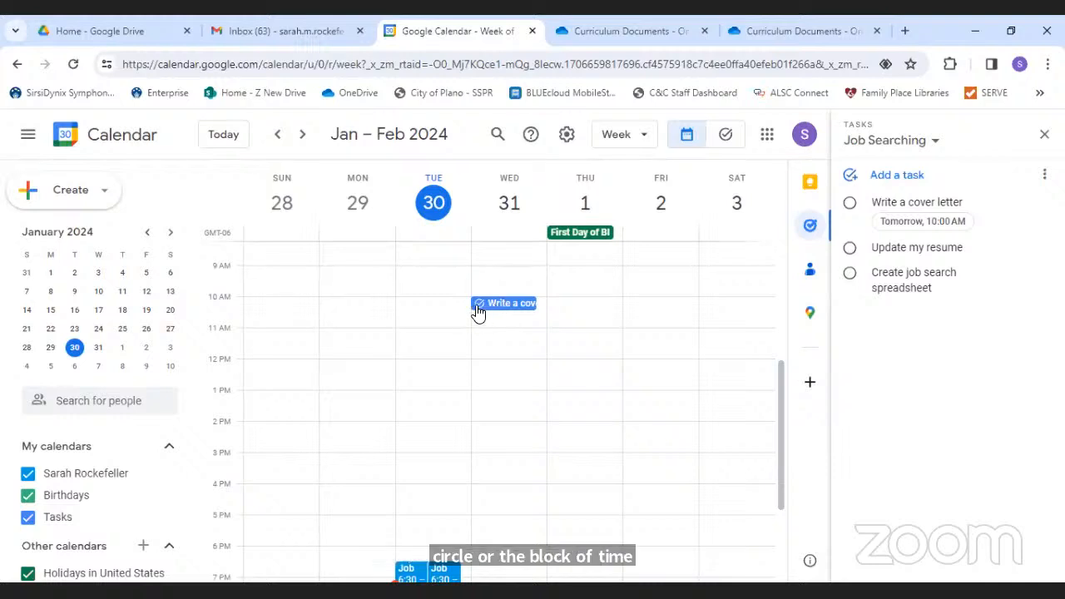
left_click(967, 226)
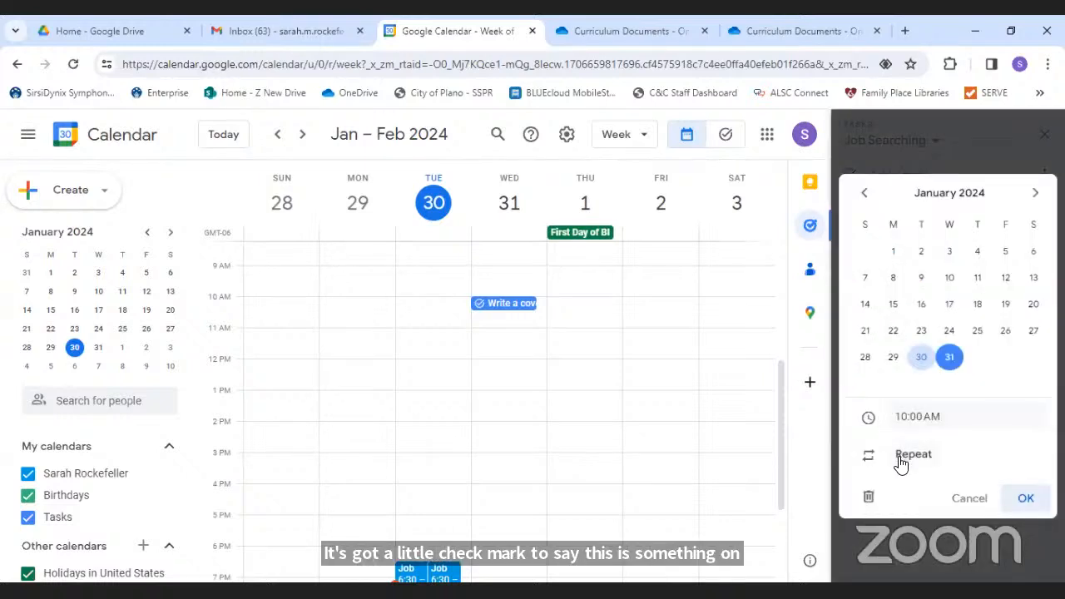
left_click(980, 497)
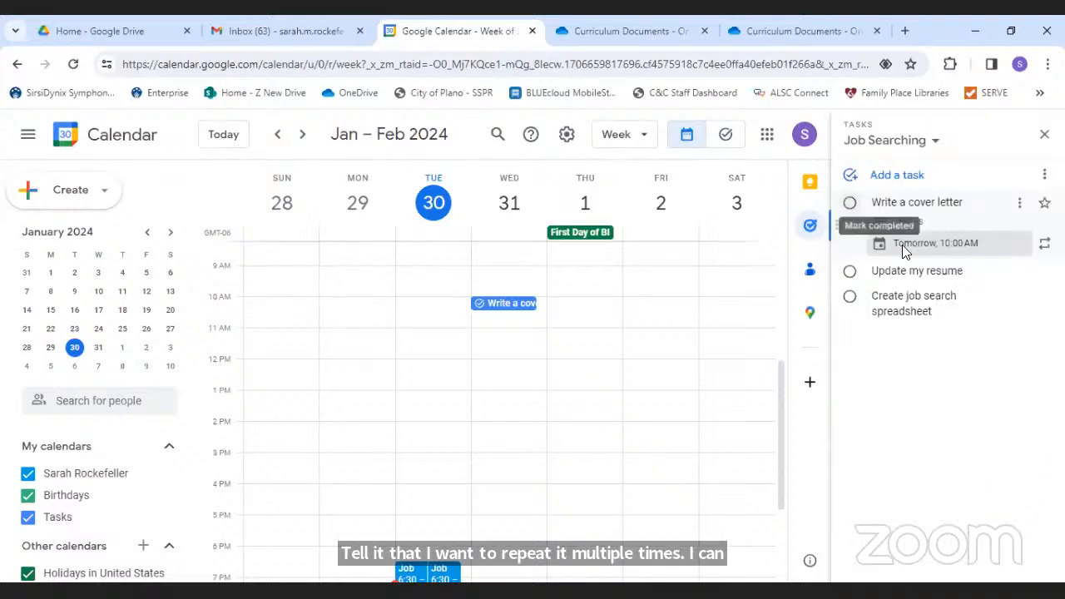
left_click(850, 212)
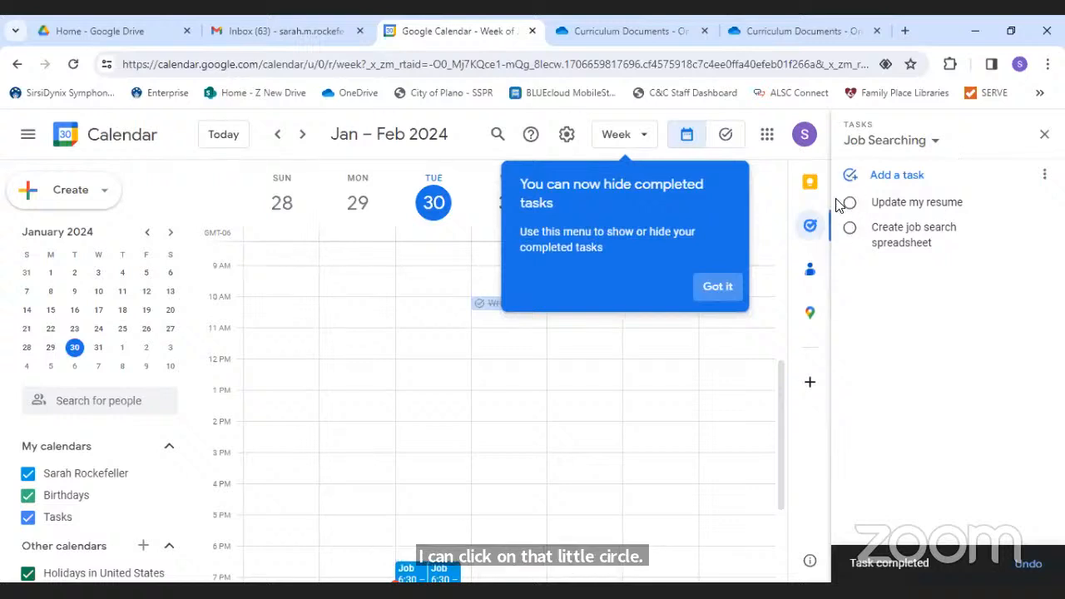
left_click(706, 294)
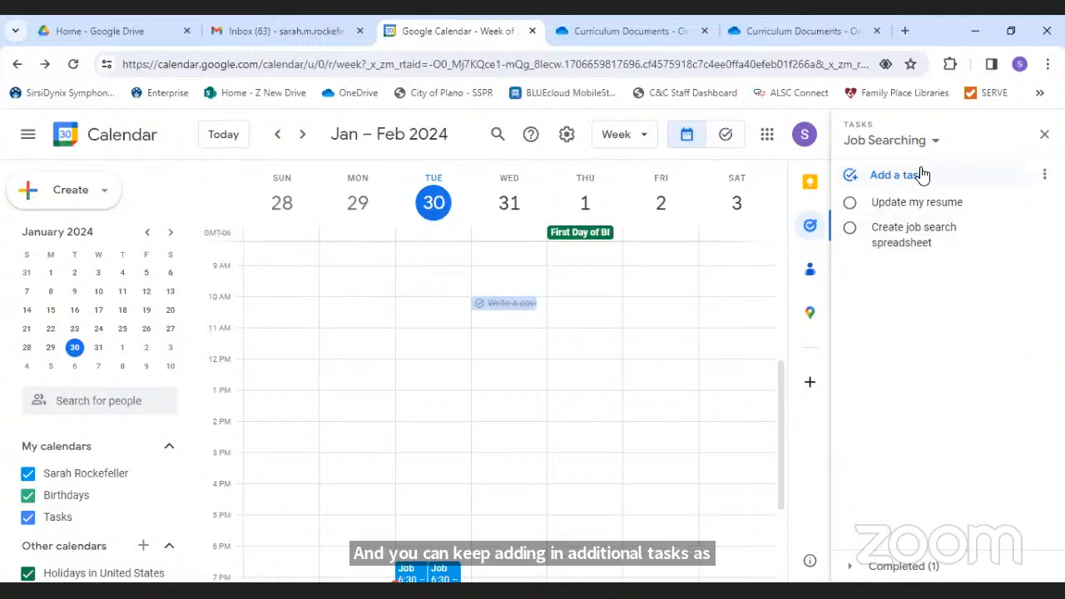
- Create a new task list named 'City of Plano'
left_click(928, 143)
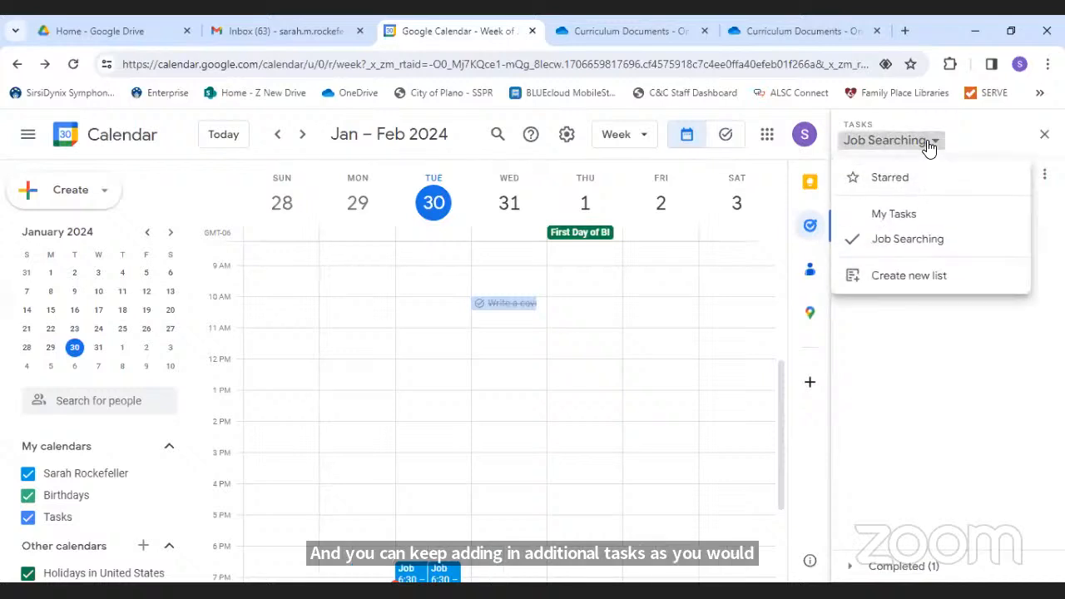
left_click(923, 292)
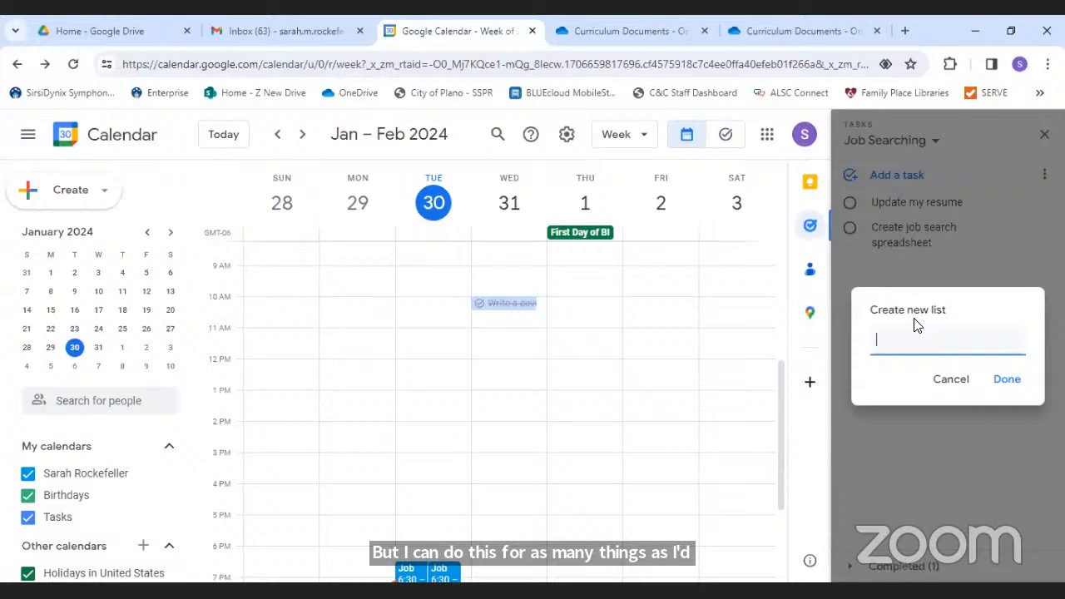
type("City of Plano")
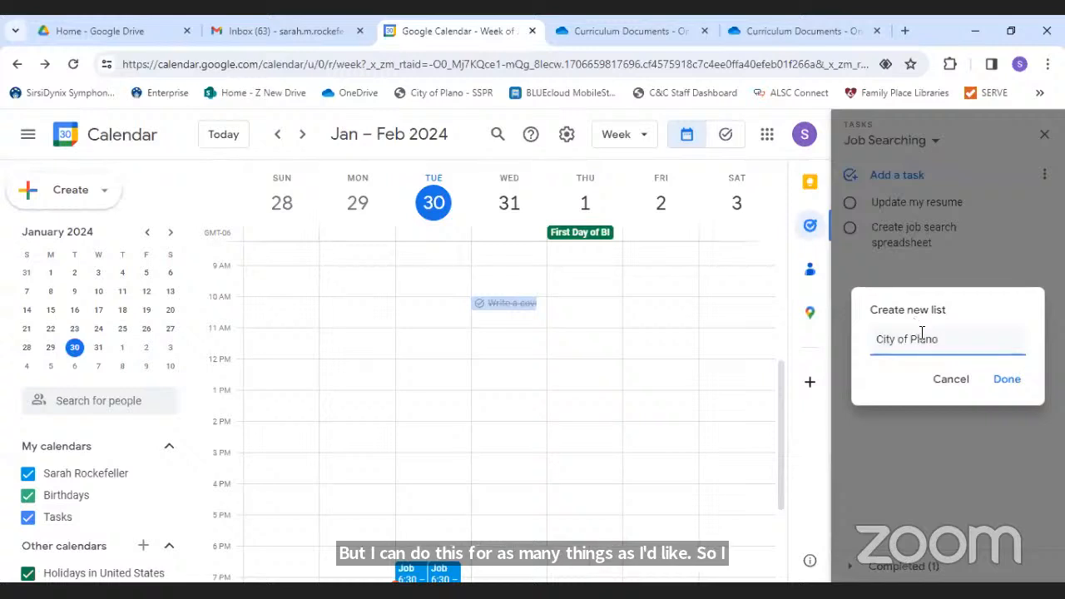
left_click(1010, 380)
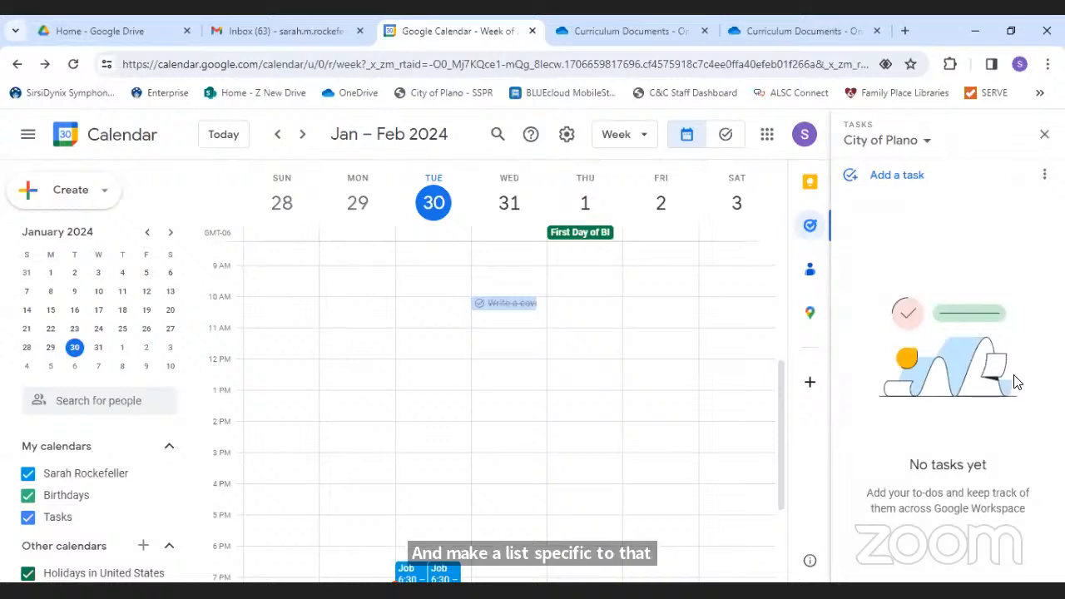
- Add tasks 'Create an account to apply for jobs', 'Submit application', 'Get referrals' and 'Follow up'
left_click(885, 182)
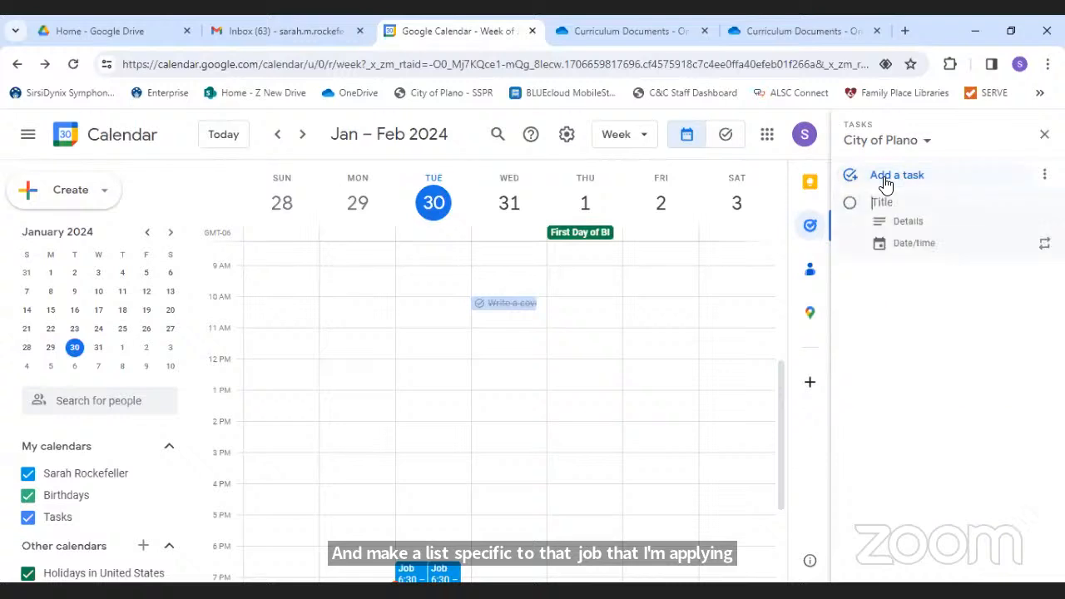
type("Create an account")
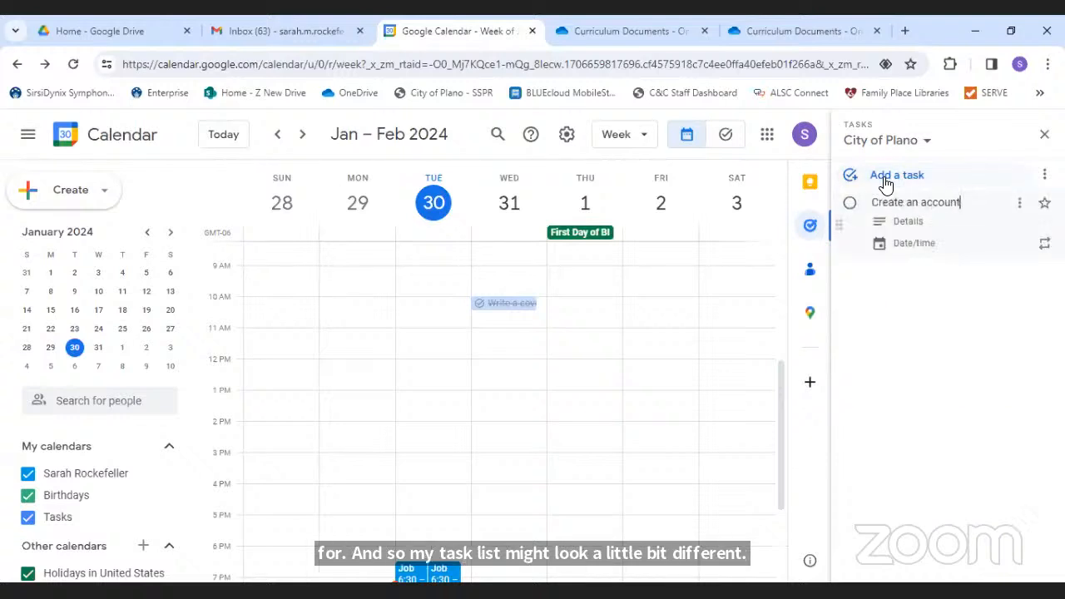
type(" to apply")
key("BackSpace")
key("BackSpace")
type("ply for jobs")
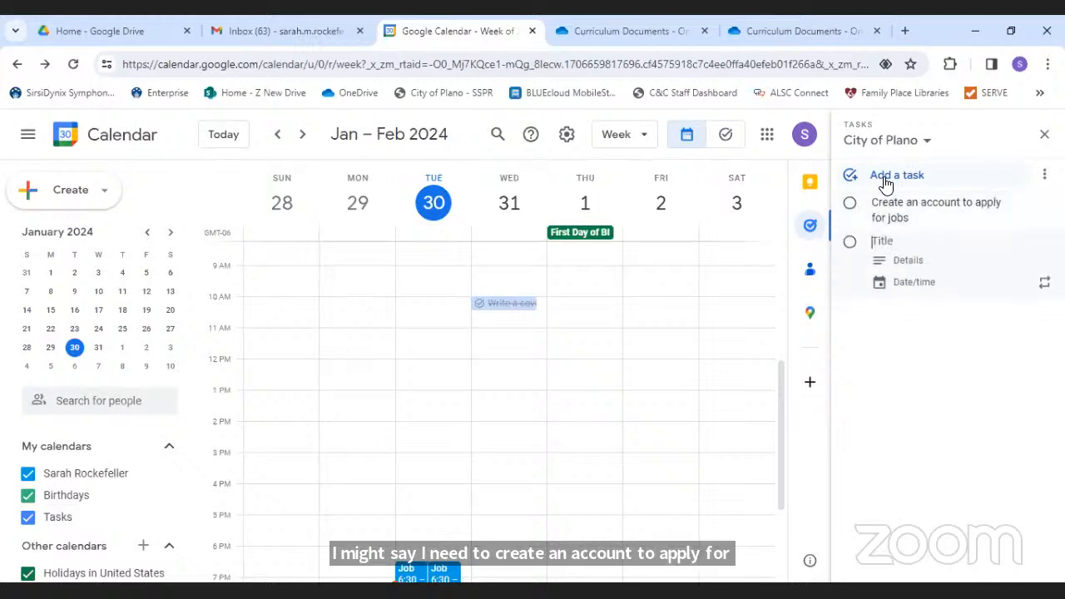
type("Submit application")
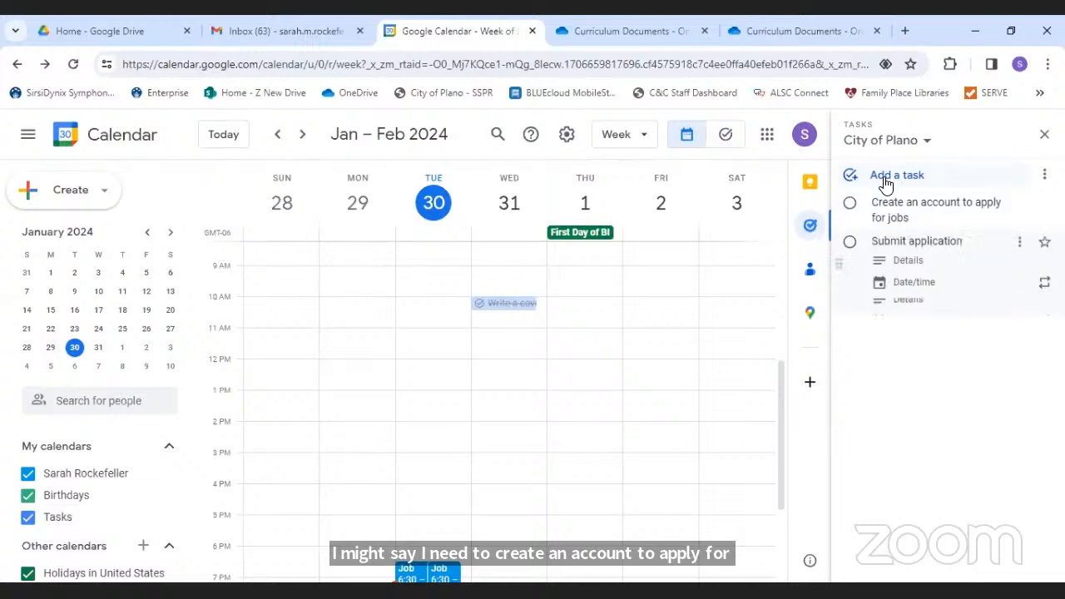
key("Return")
type("Ge")
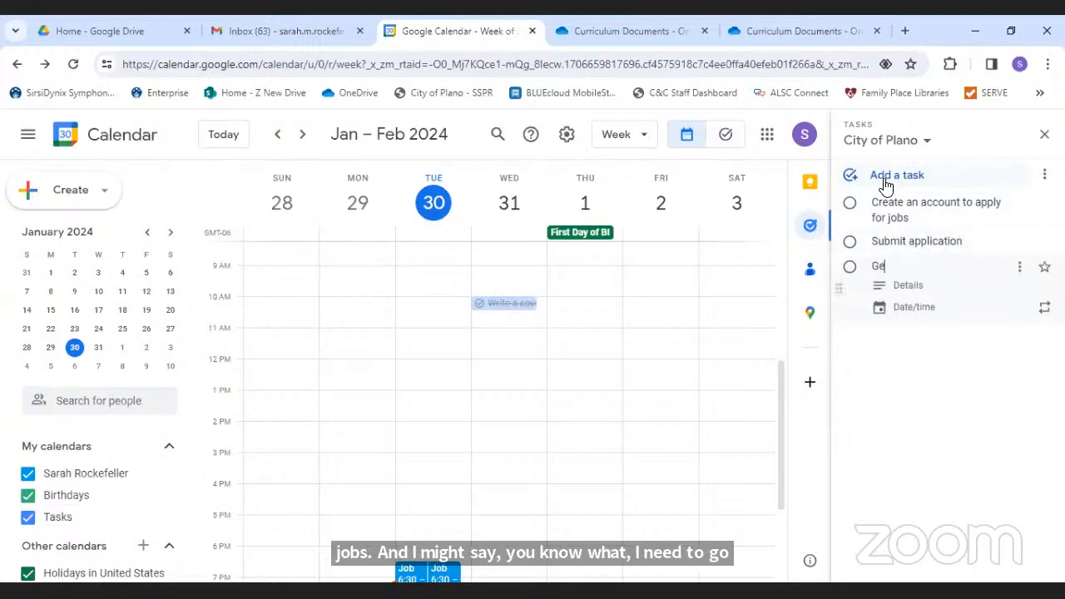
type("t referrals")
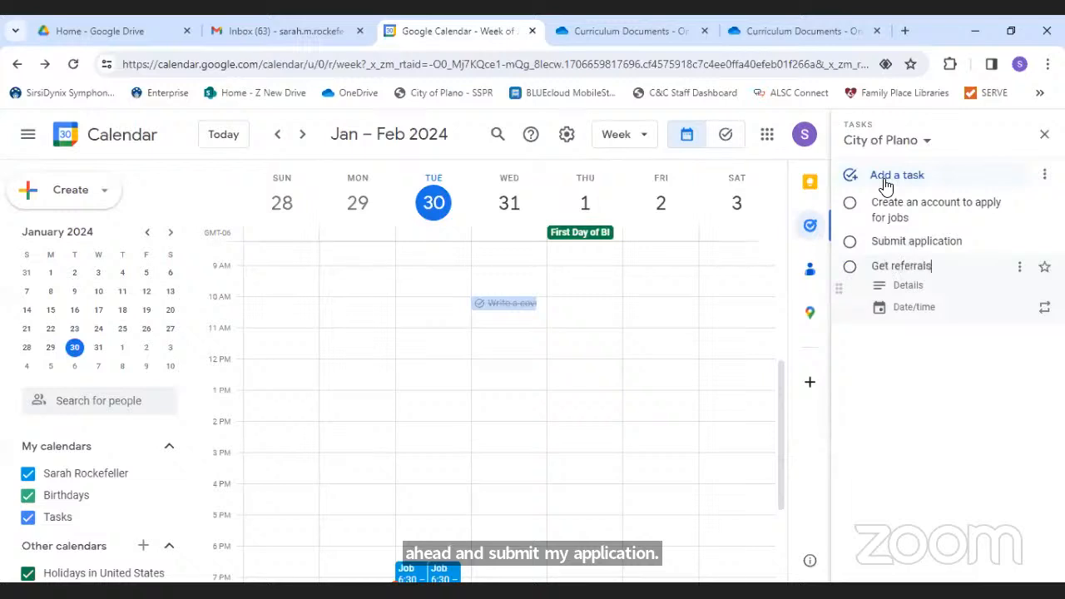
key("Return")
type("Follow u")
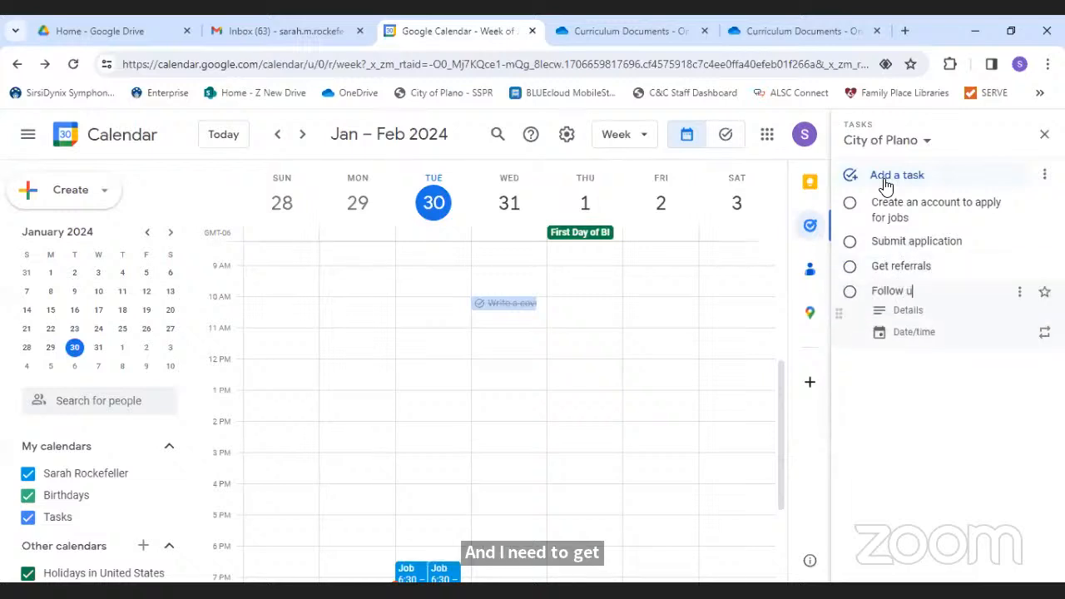
type("p")
key("Return")
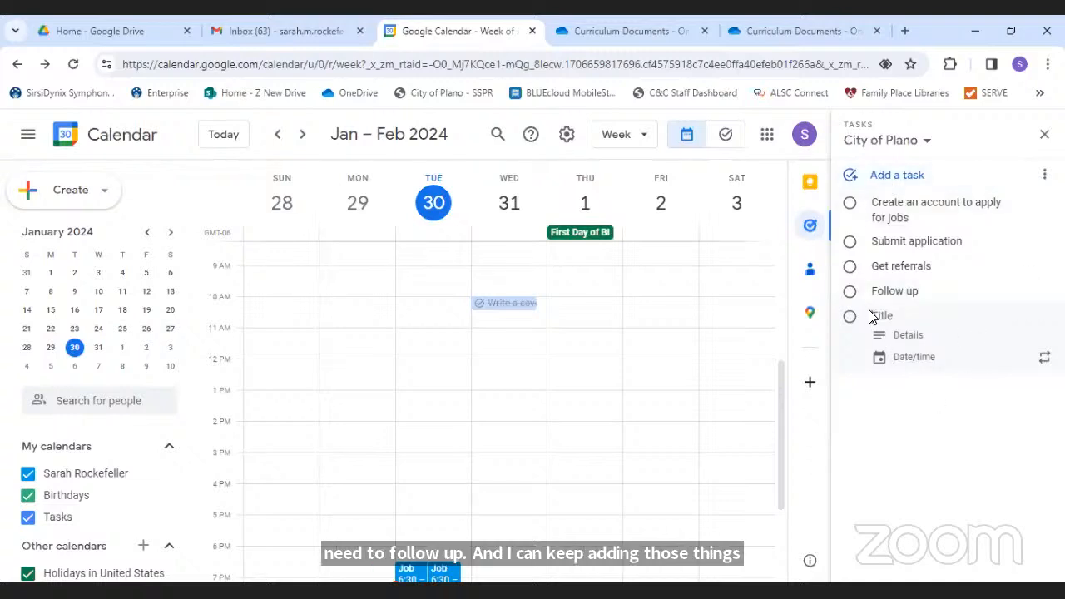
- Give the Follow up task the note 'Send a thank you note one week later'
left_click(911, 337)
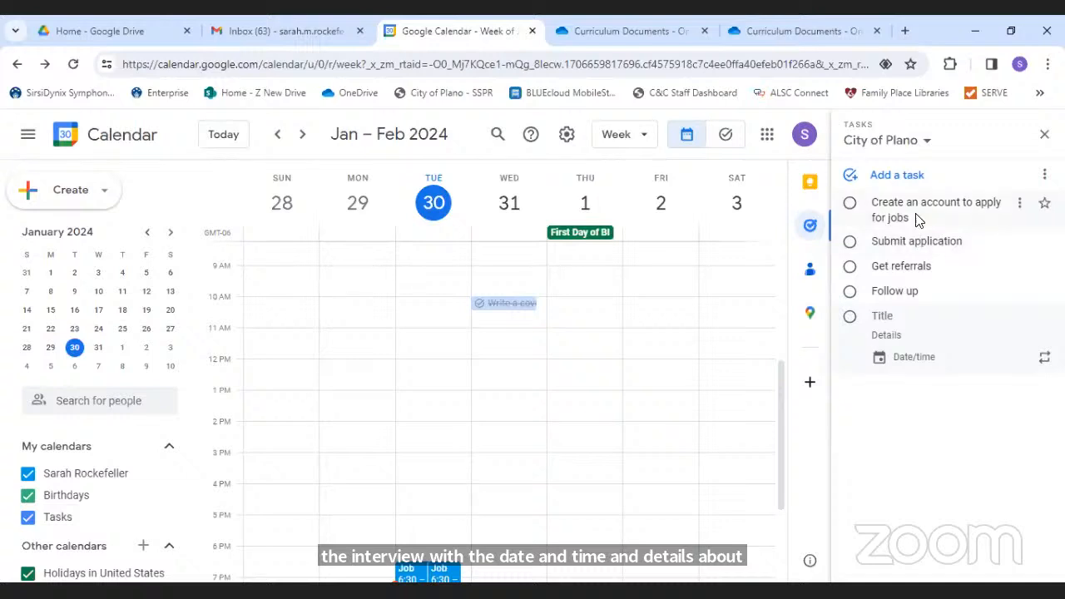
left_click(913, 291)
left_click(903, 310)
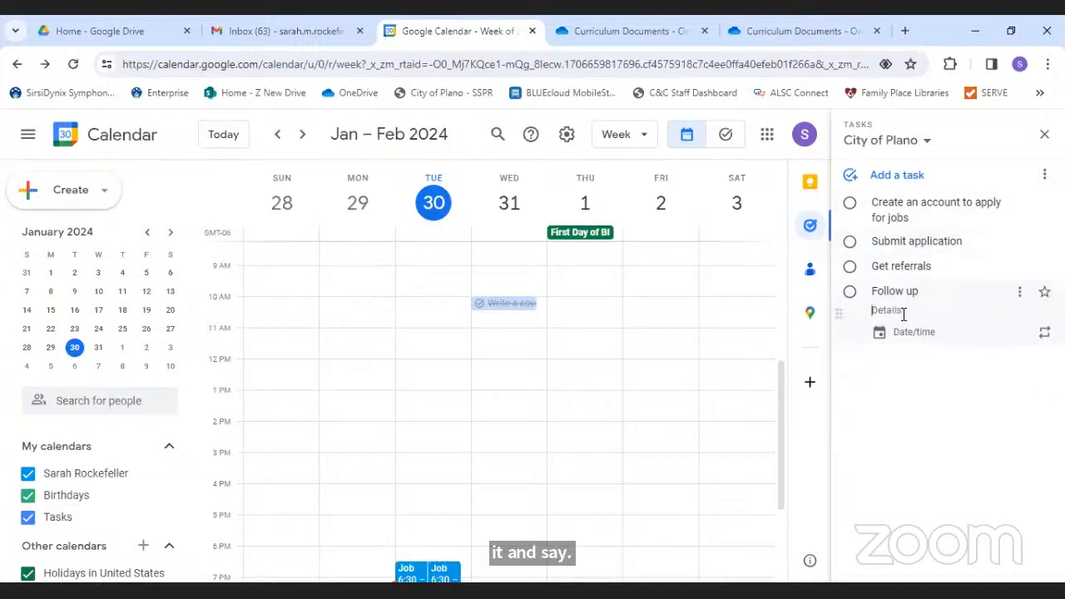
type("Send a thank you")
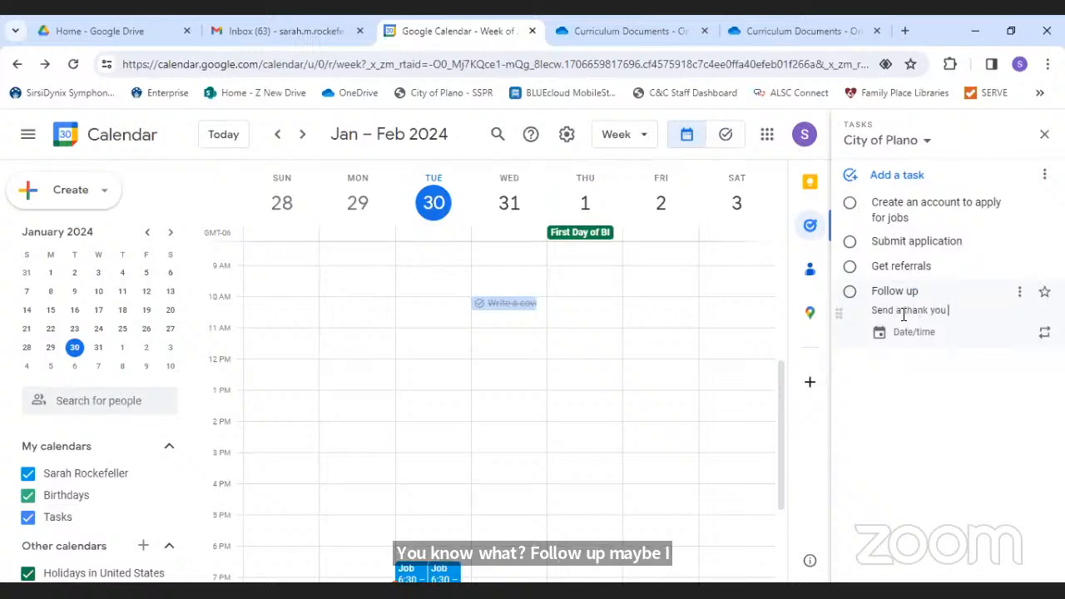
type(" note one week later")
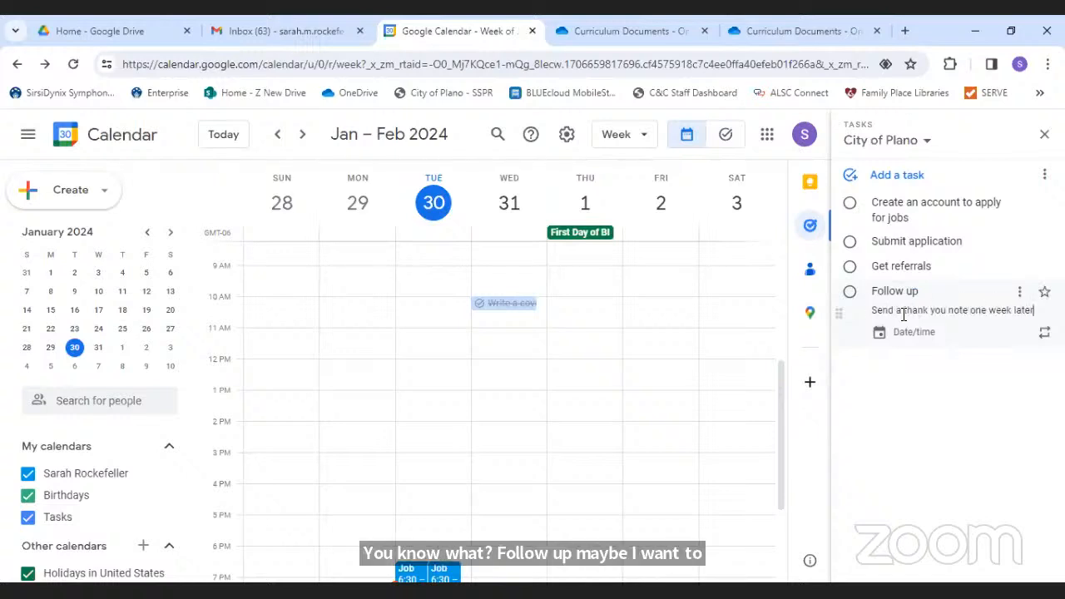
left_click(948, 393)
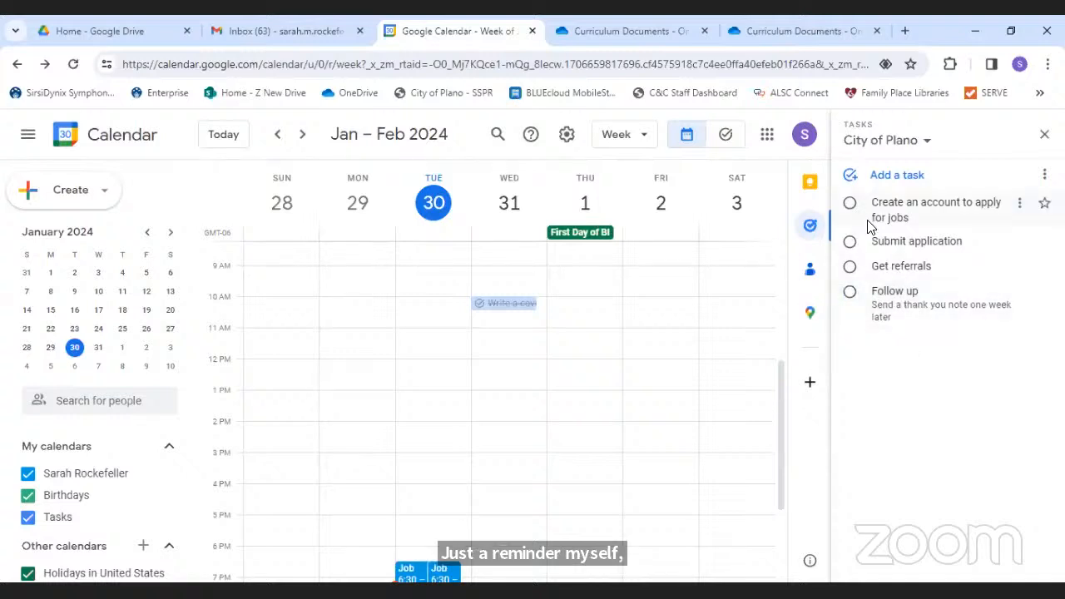
triple_click(909, 317)
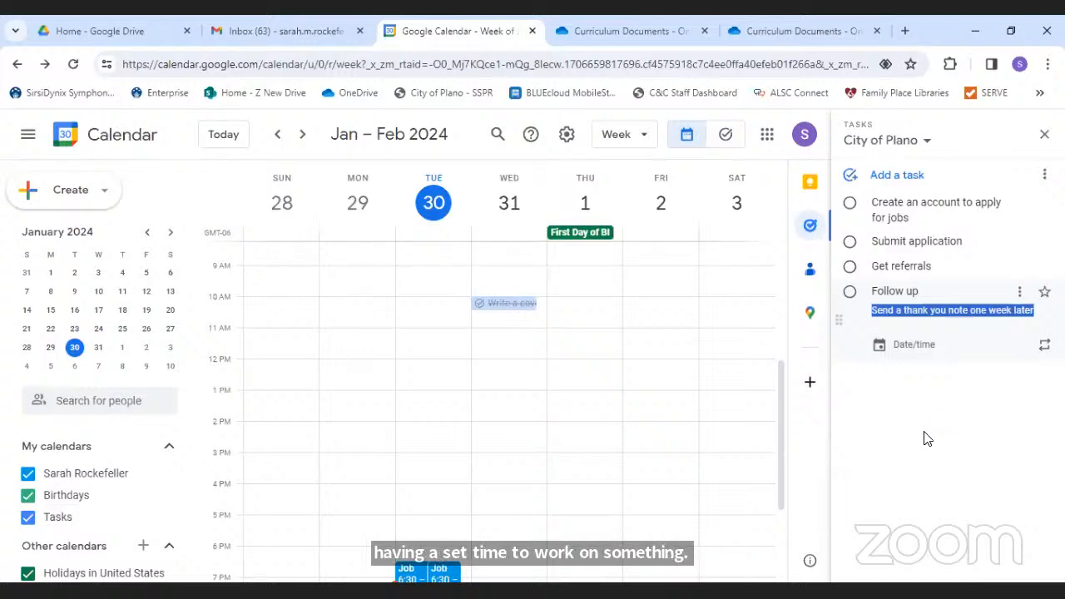
- Switch the Tasks panel to the Job Searching list and open Update my resume's date settings
left_click(912, 147)
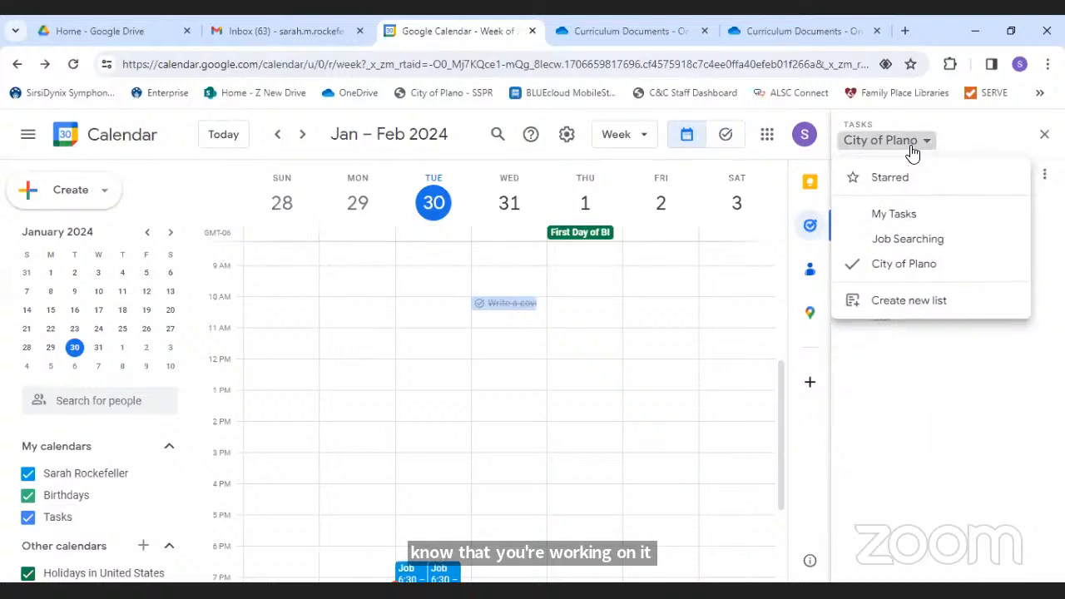
left_click(883, 215)
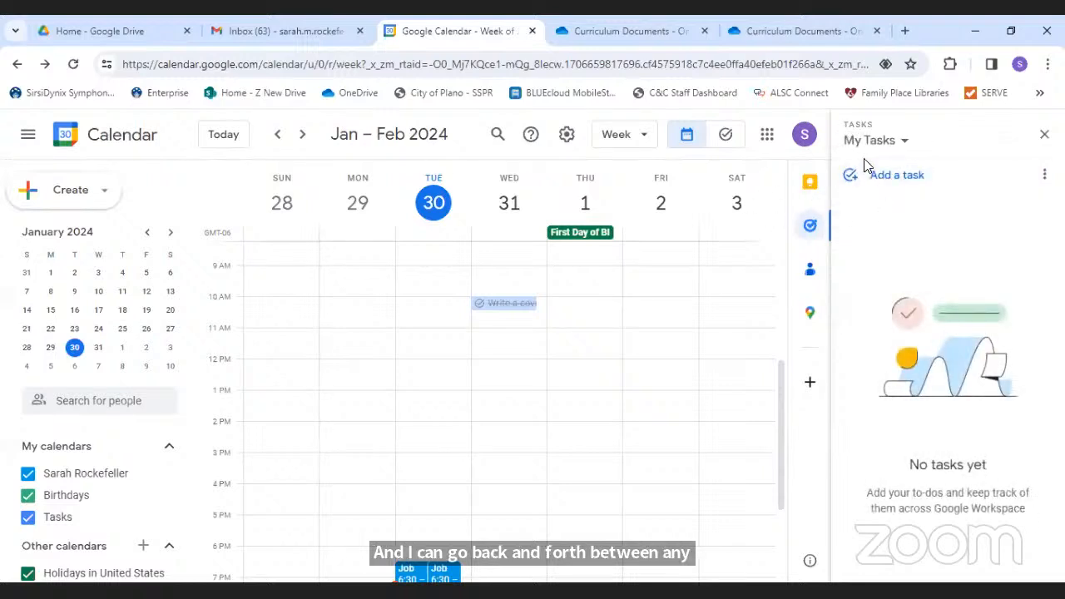
left_click(875, 141)
left_click(891, 234)
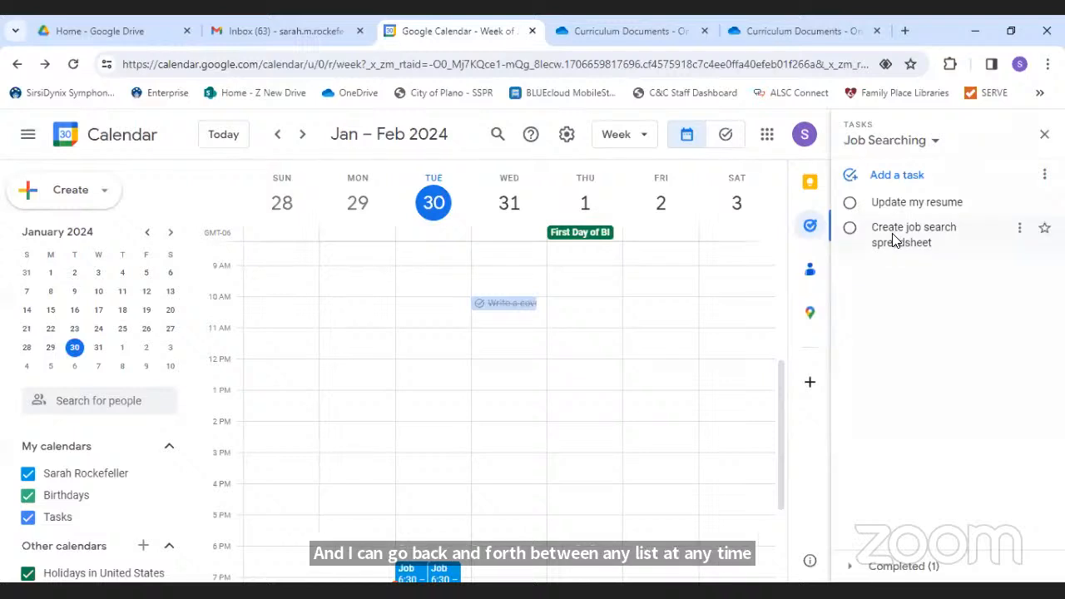
left_click(935, 208)
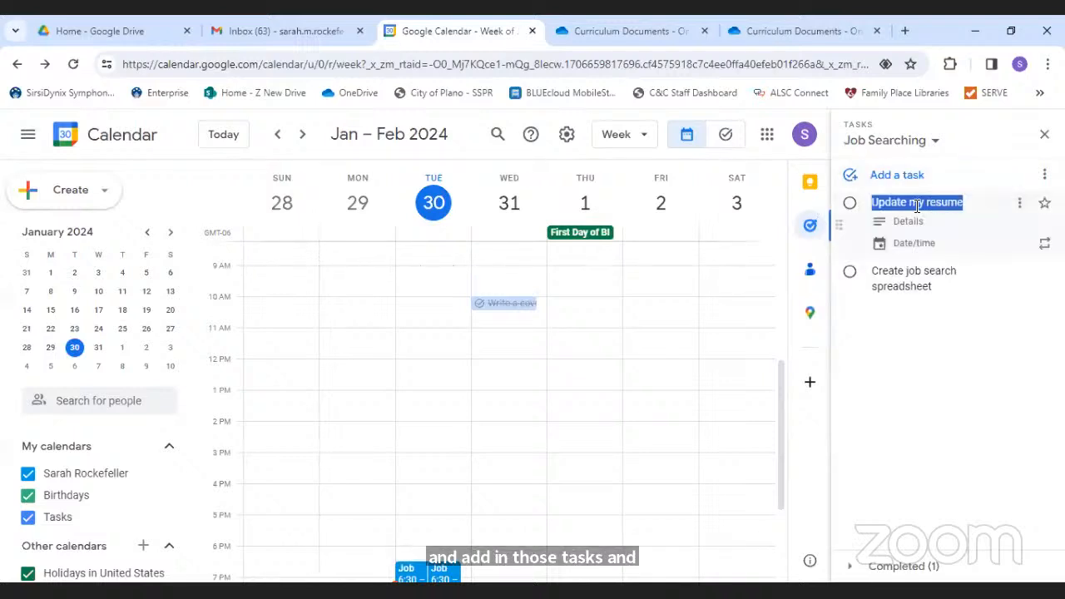
left_click(924, 246)
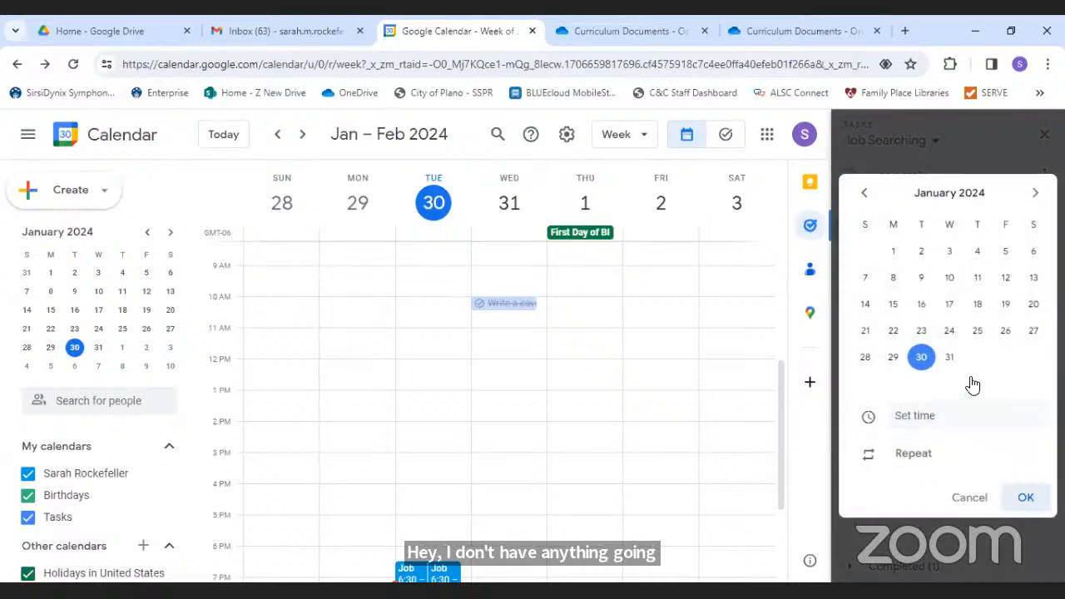
- Make Update my resume due Thu, Feb 1, repeating daily and ending after 7 occurrences
left_click(1034, 193)
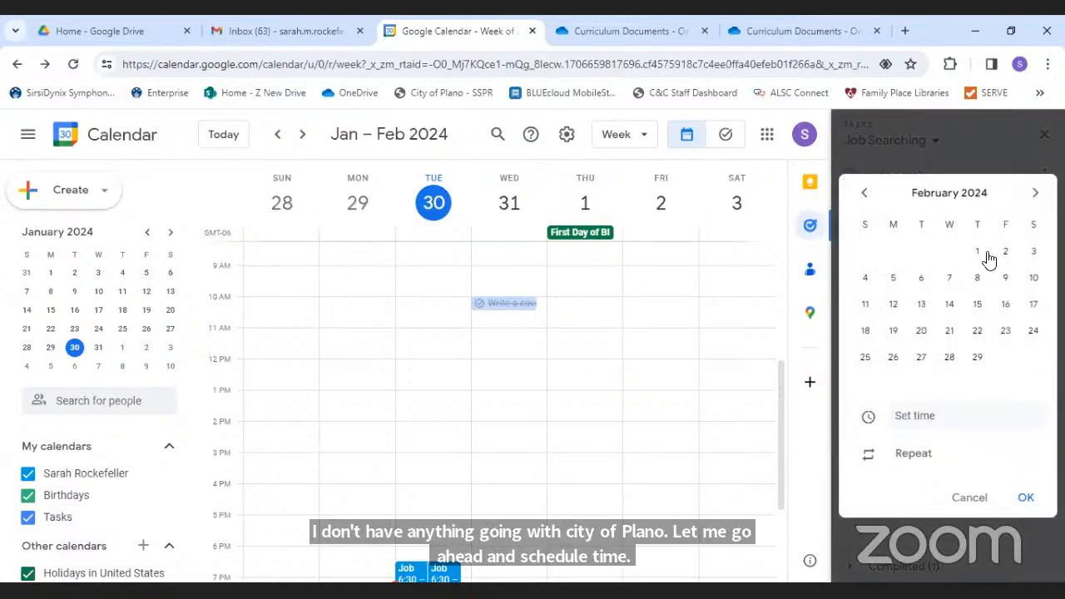
left_click(977, 253)
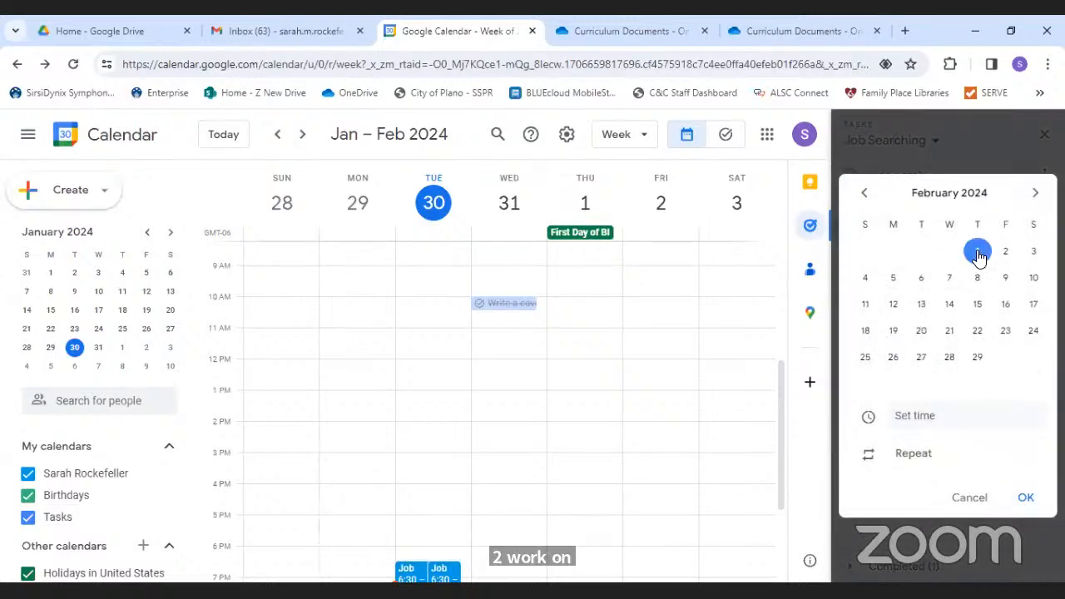
left_click(910, 459)
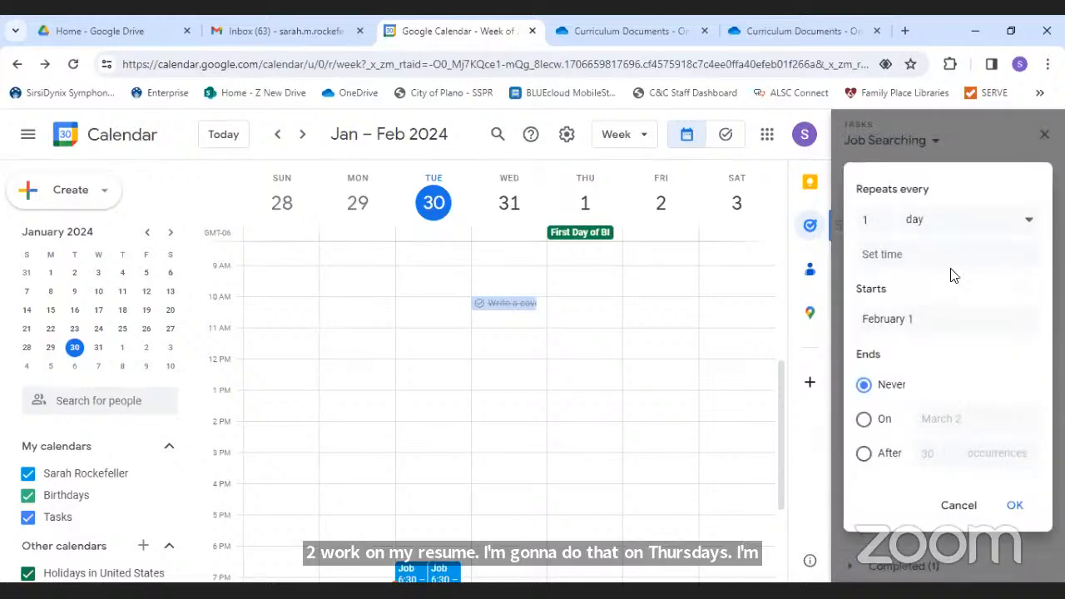
left_click(864, 454)
left_click_drag(932, 452, 920, 452)
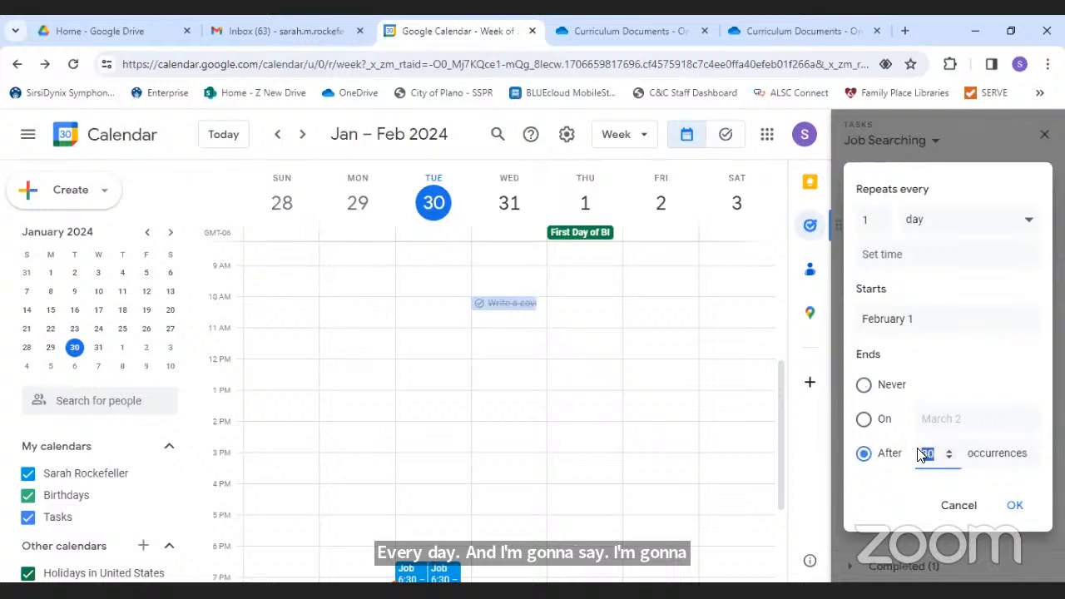
left_click(1014, 506)
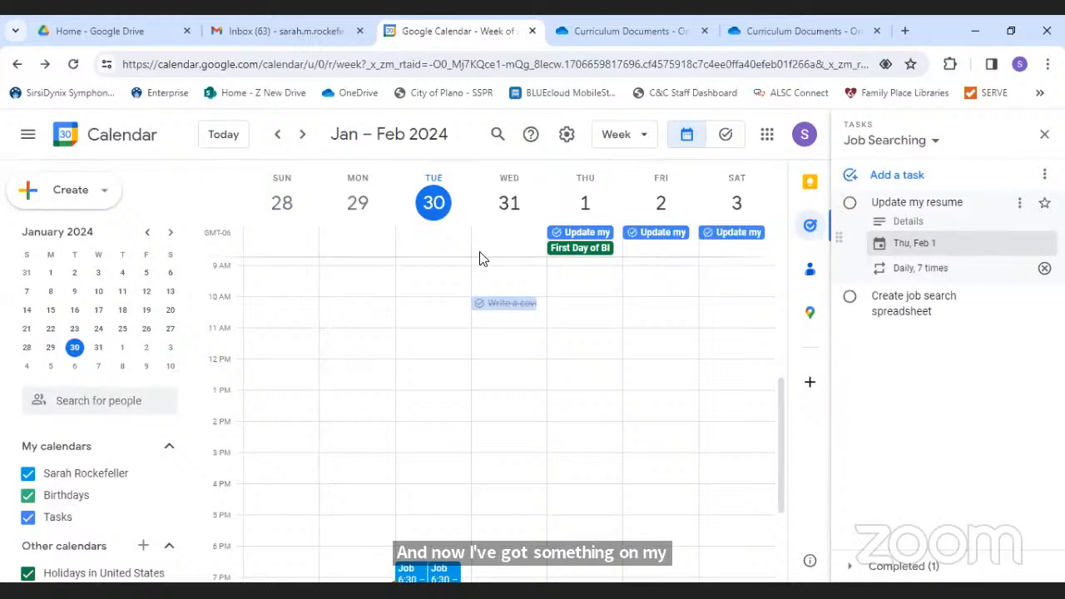
- Give Update my resume an 11:00 AM due time on Thursday, Feb 1
left_click(939, 243)
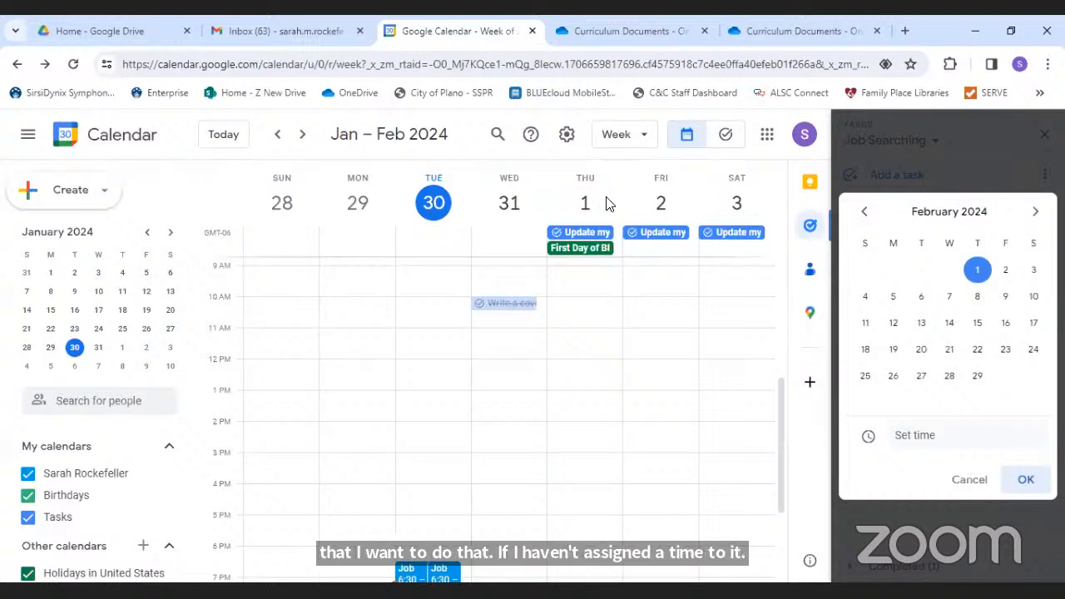
left_click(615, 236)
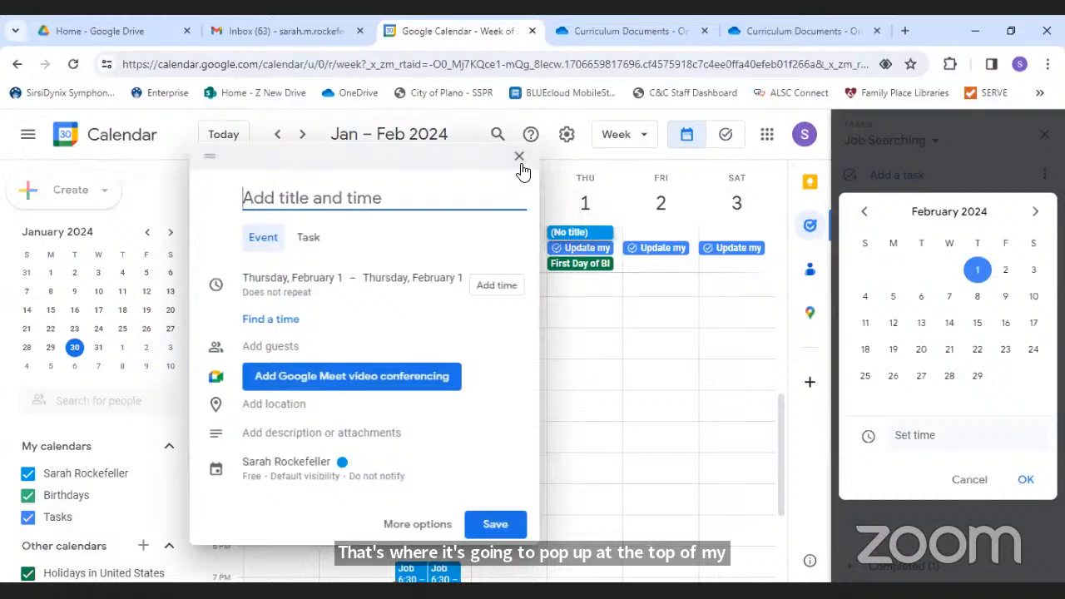
left_click(519, 156)
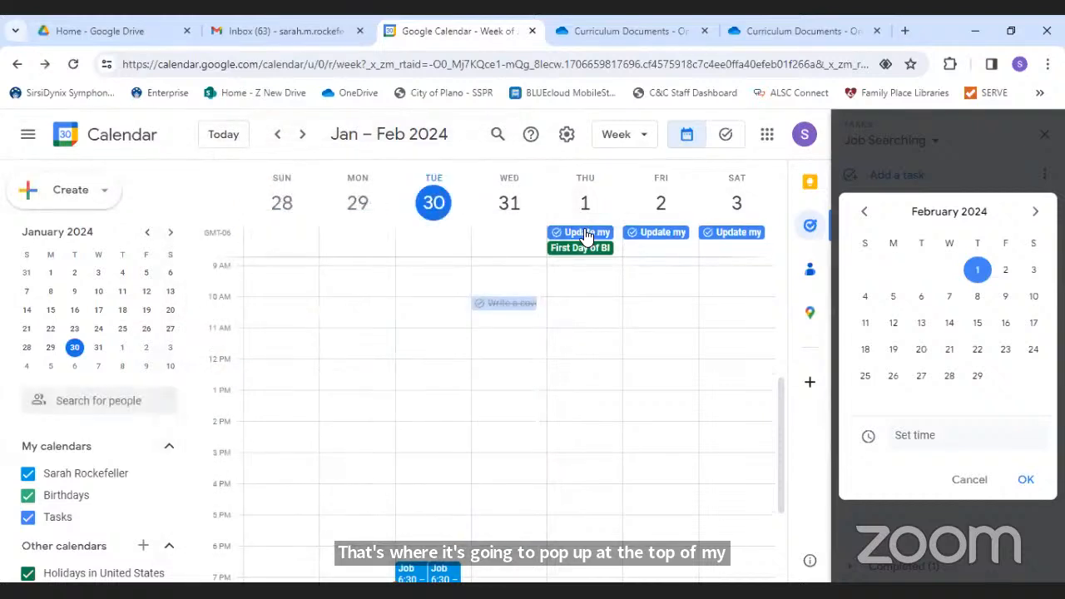
left_click(915, 436)
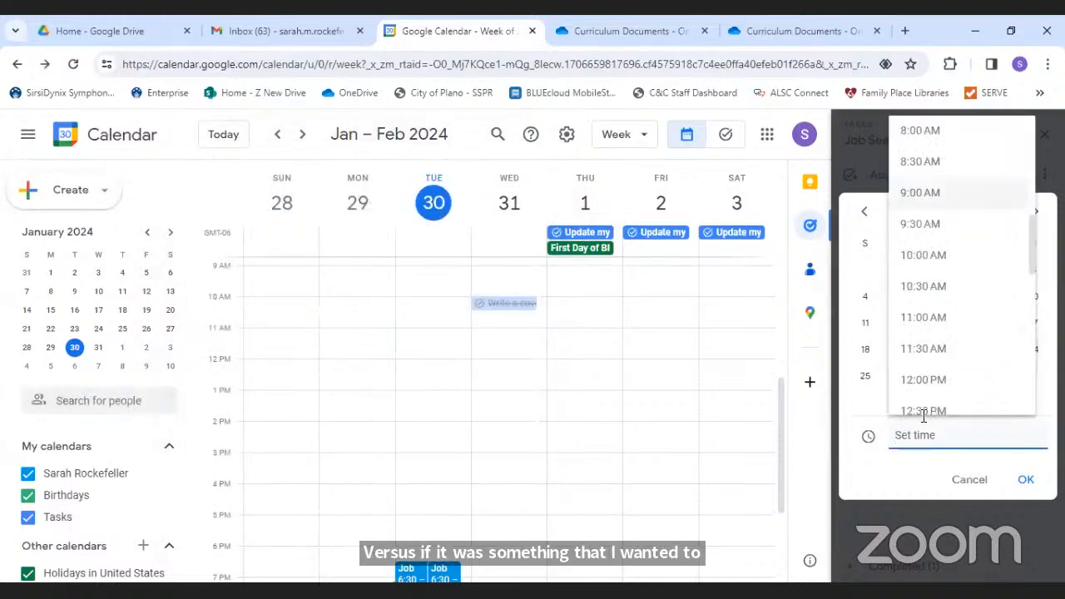
left_click(921, 318)
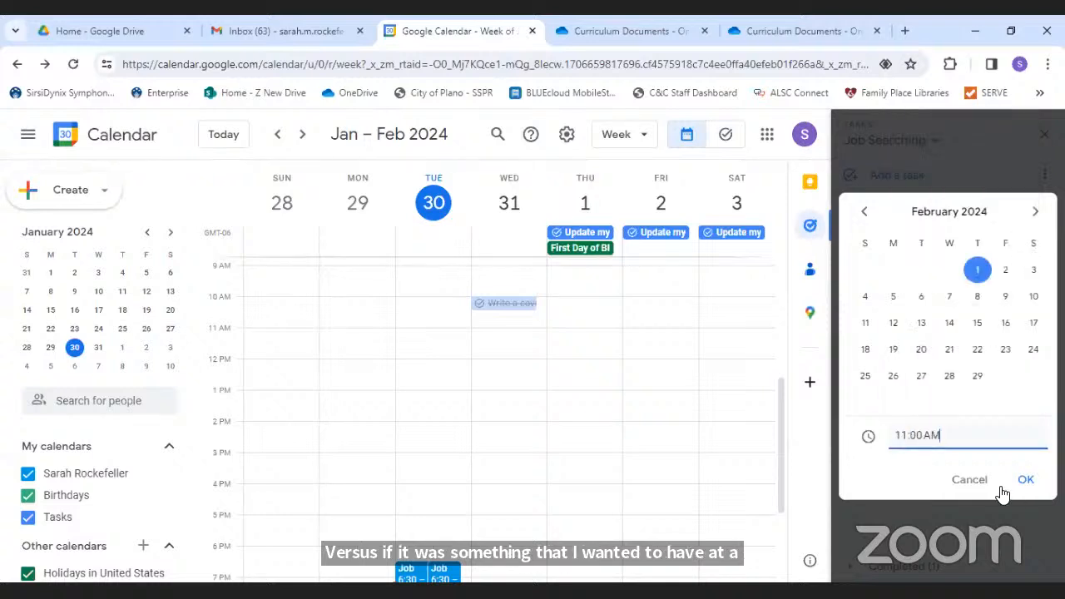
left_click(1026, 480)
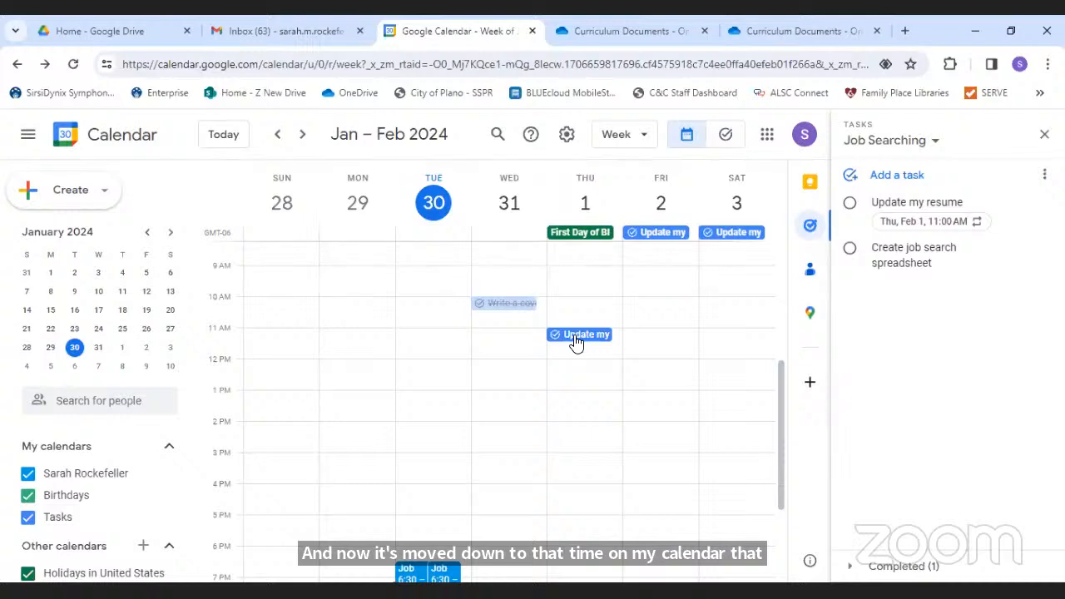
- Close the Tasks side panel and switch to the full-page Tasks view
left_click(1044, 135)
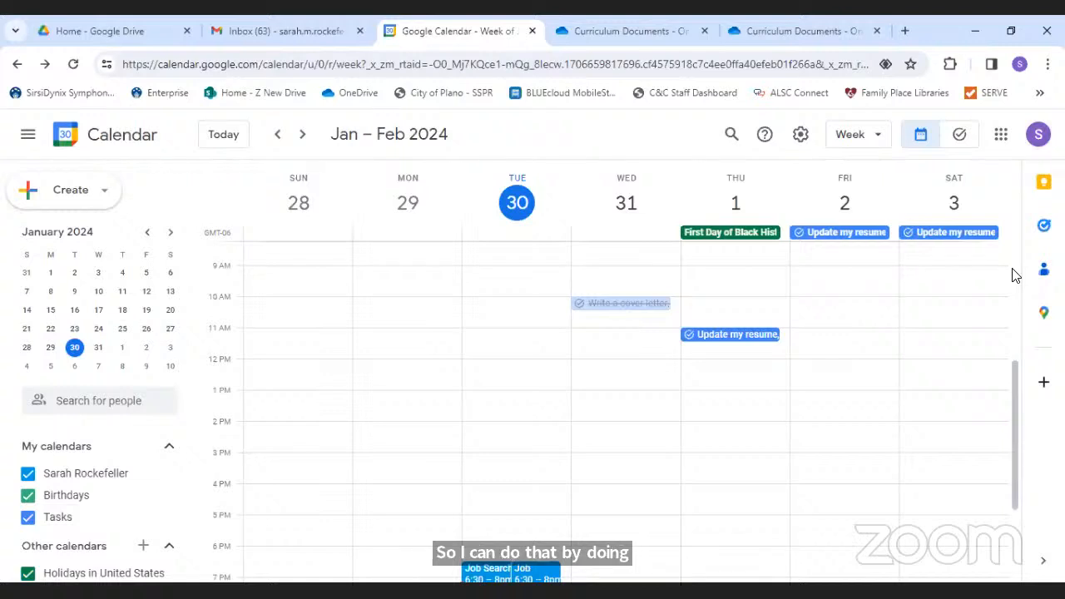
left_click(958, 136)
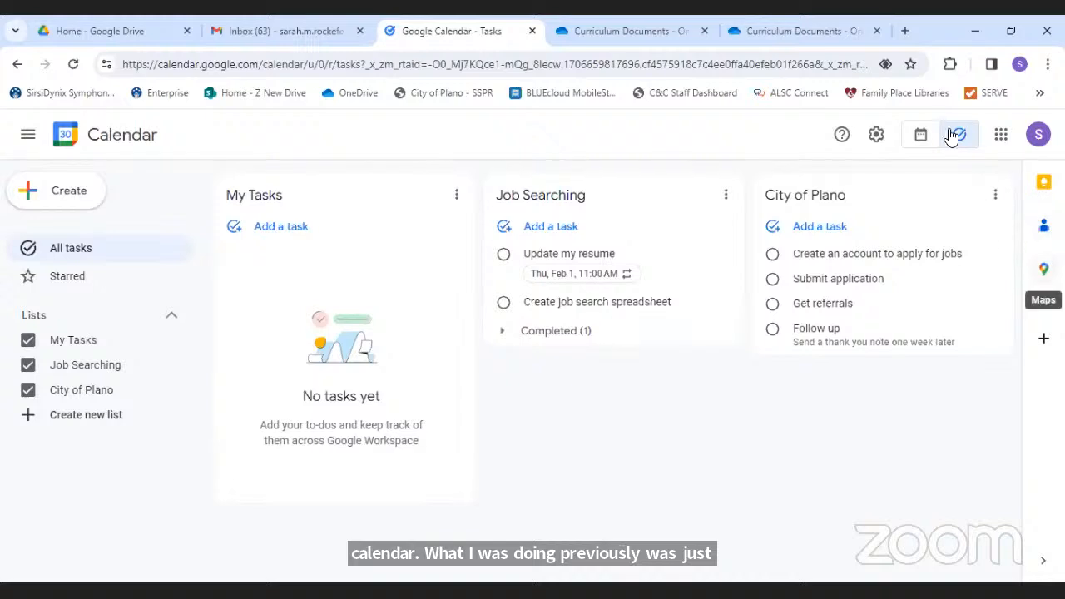
left_click(921, 135)
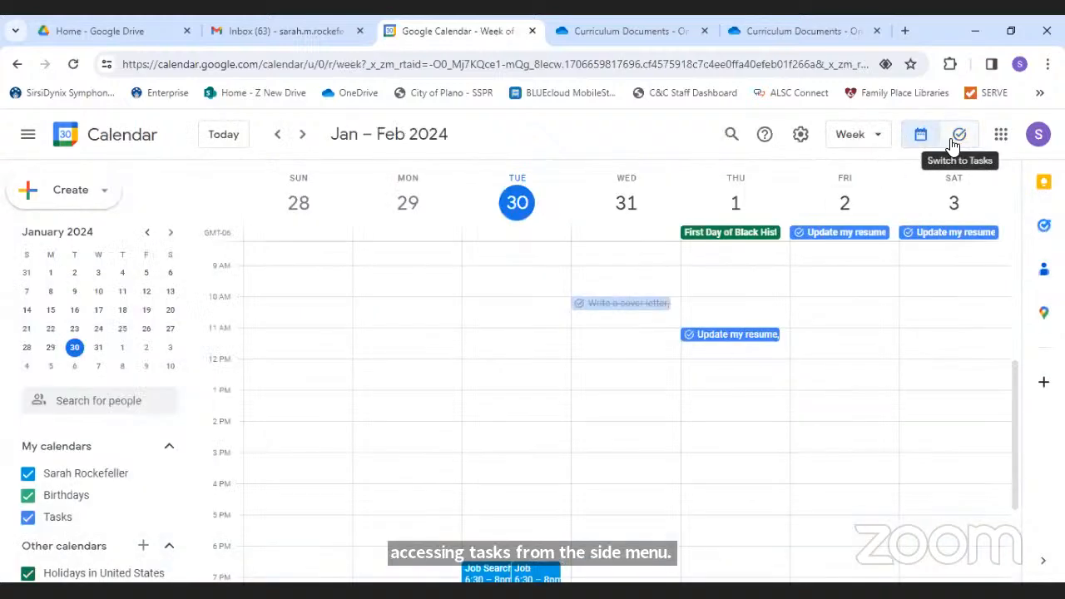
left_click(953, 143)
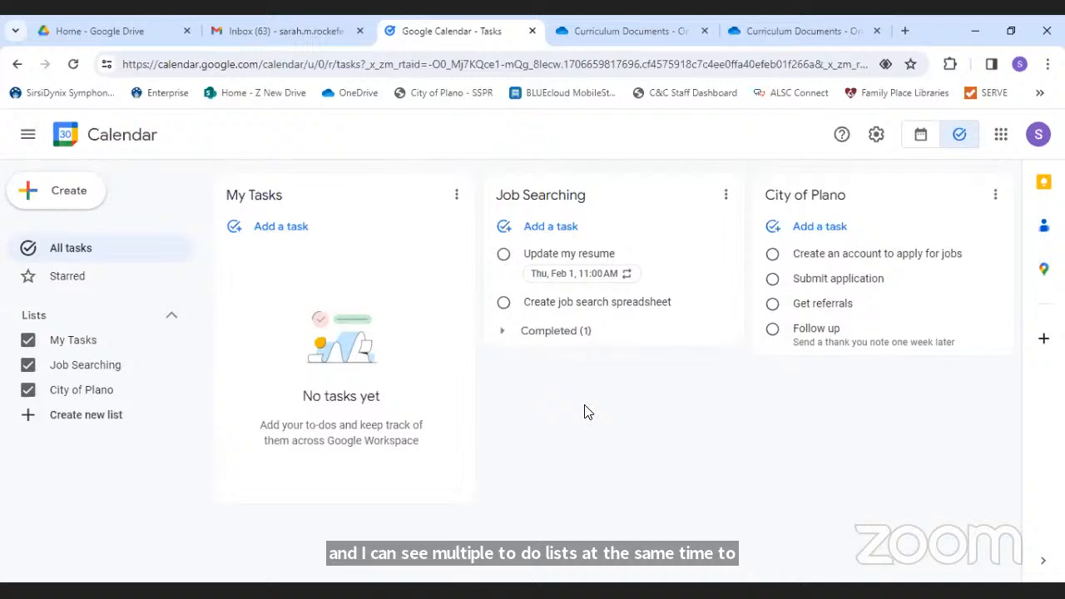
- Add a My Tasks task 'Focs Time' with details 'Job search, update resume, send follow up emails, etc.'
left_click(276, 237)
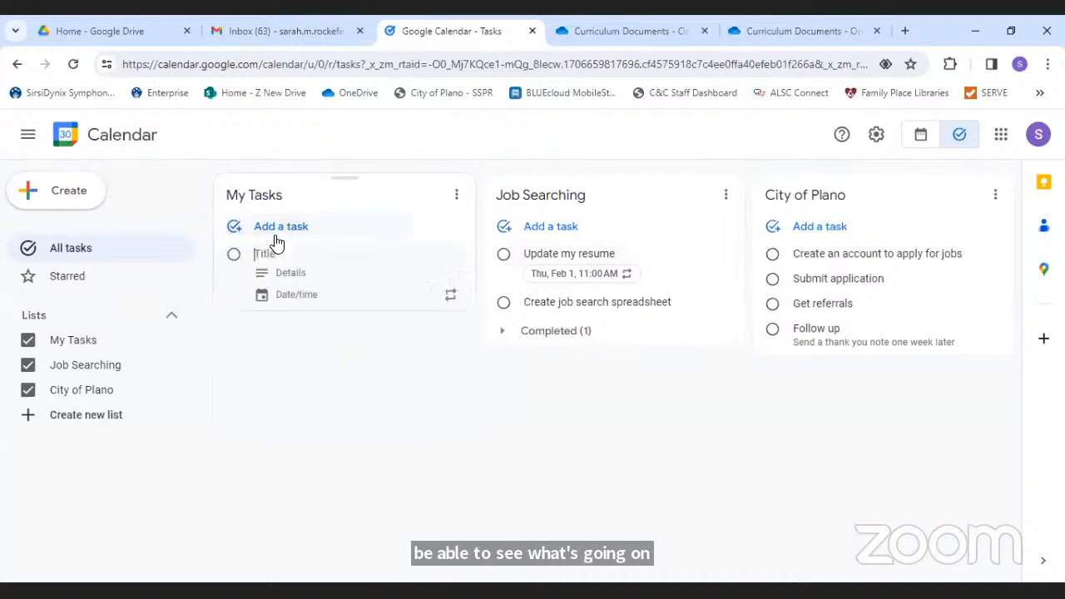
type("Focus")
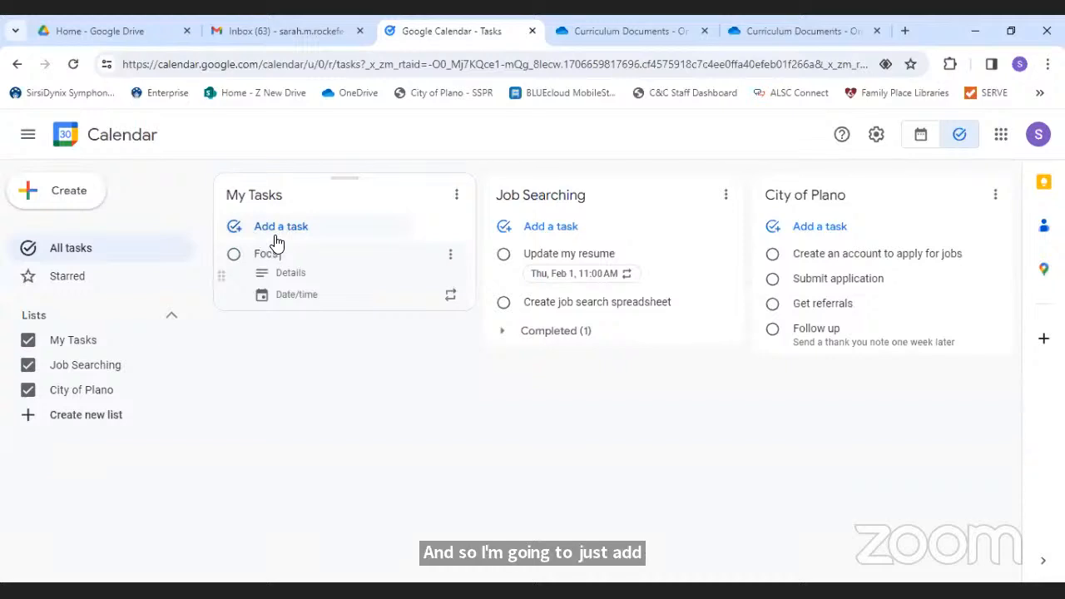
type(" Time")
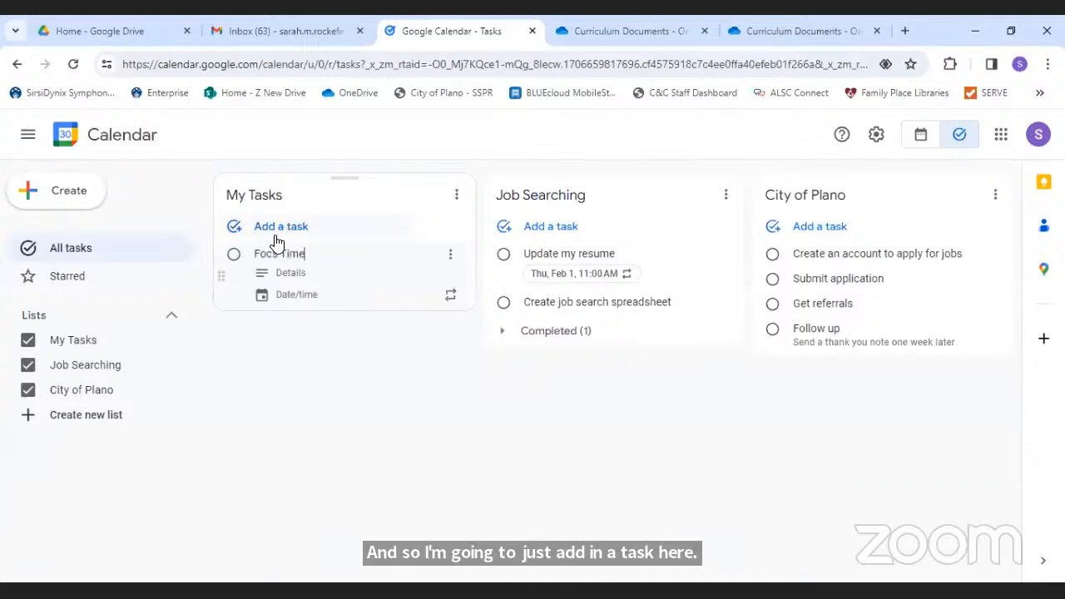
left_click(323, 269)
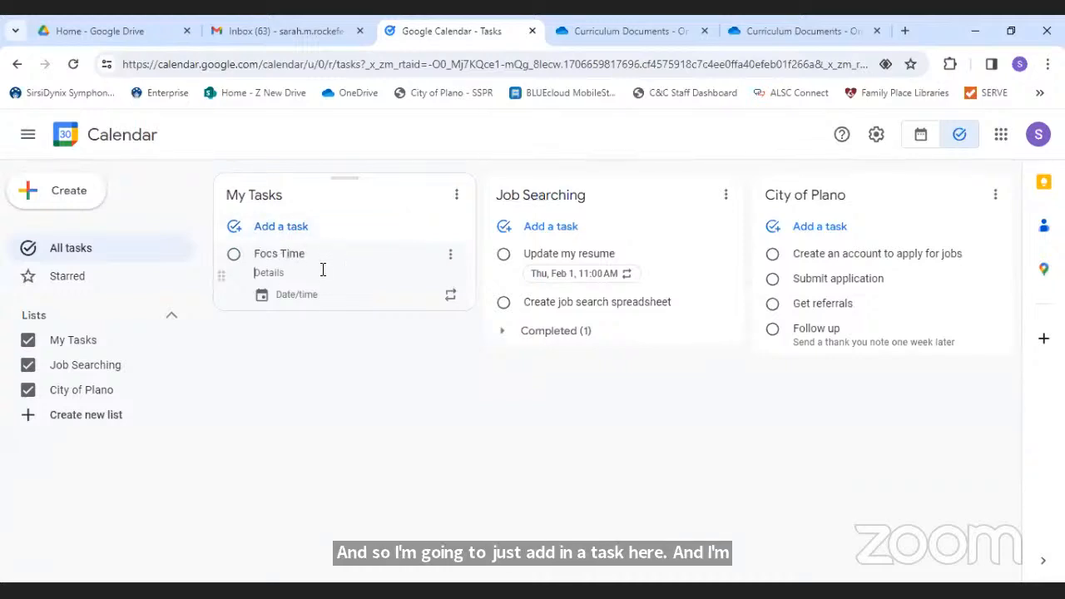
type("JOb se")
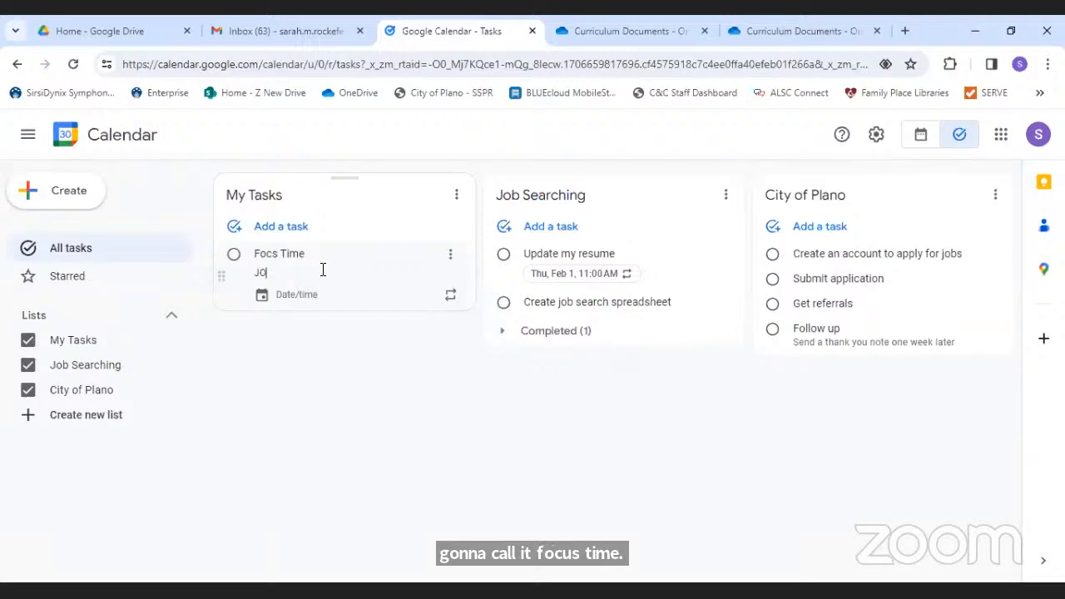
key("BackSpace")
key("BackSpace")
key("BackSpace")
key("BackSpace")
key("BackSpace")
type("ob sea")
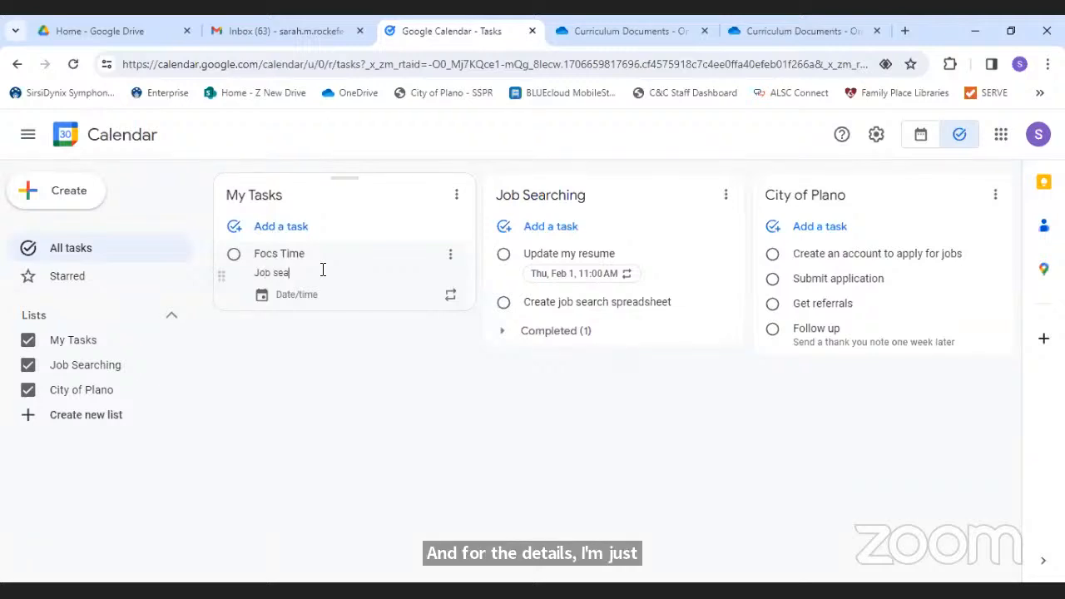
type("rch, update resume")
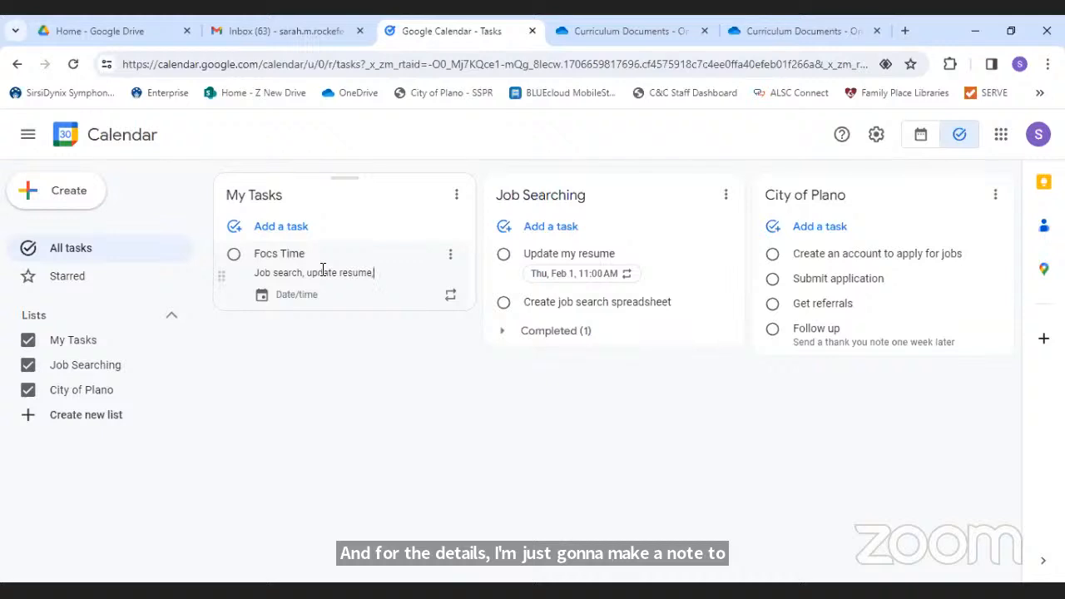
type(", send fol")
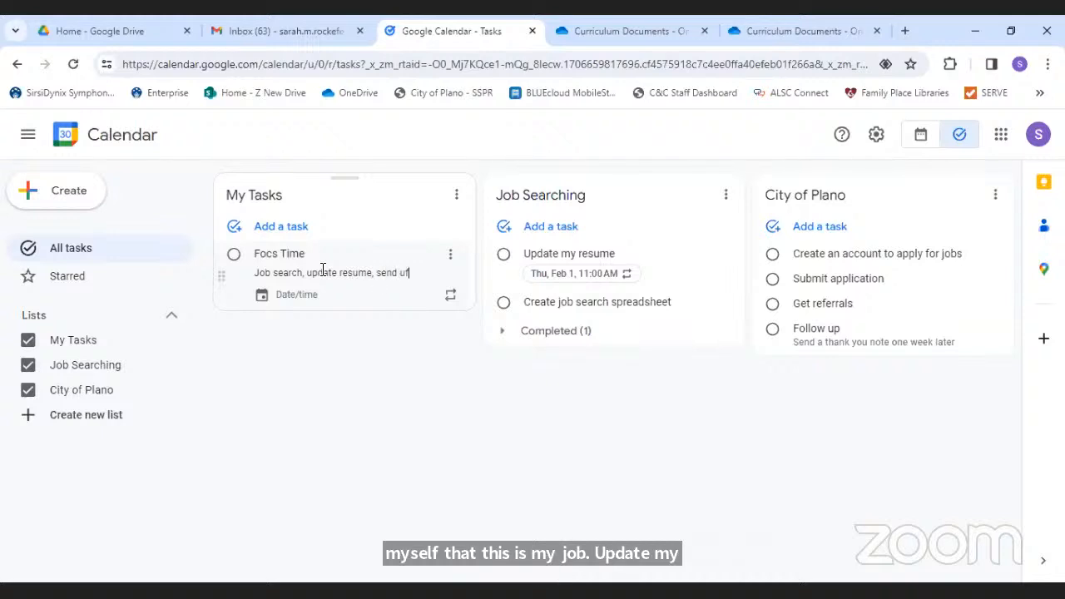
type("low up emails, etc.")
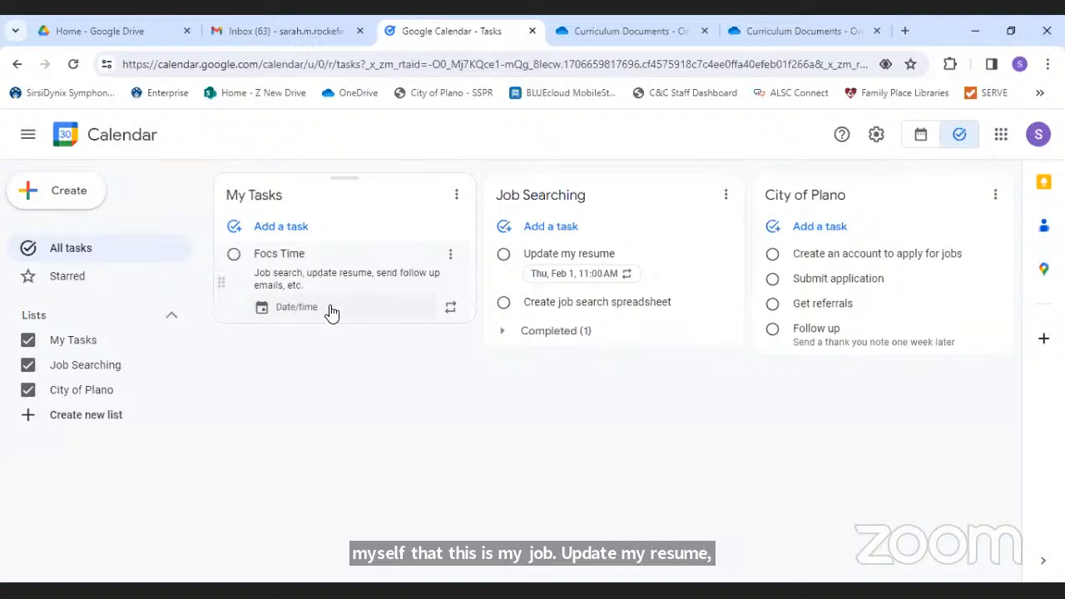
- Set the task to repeat every 1 week on Monday only, never ending, from Feb 5
left_click(450, 308)
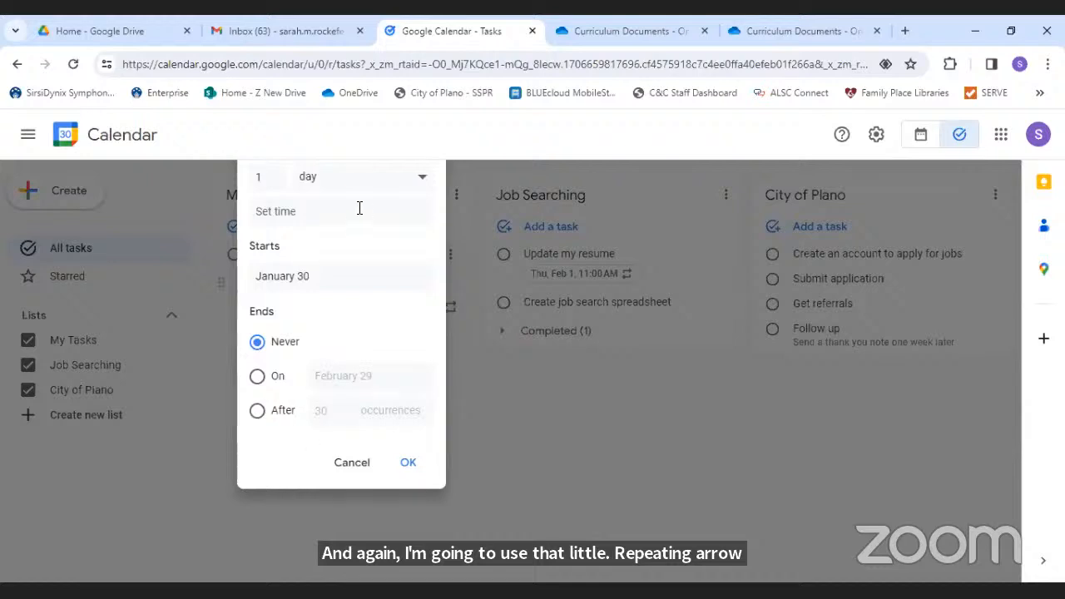
left_click(422, 184)
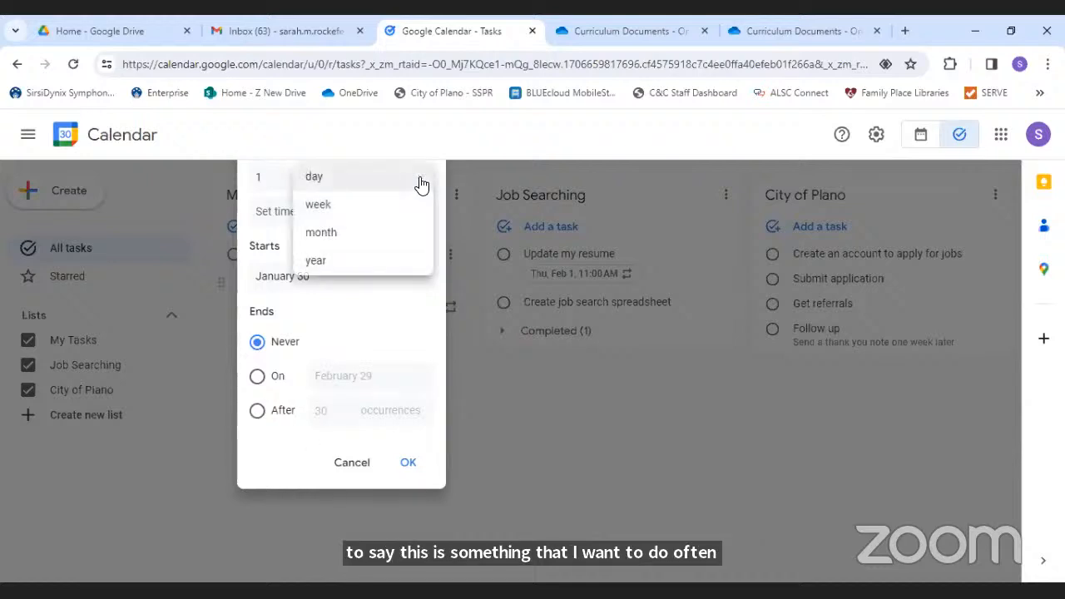
left_click(361, 205)
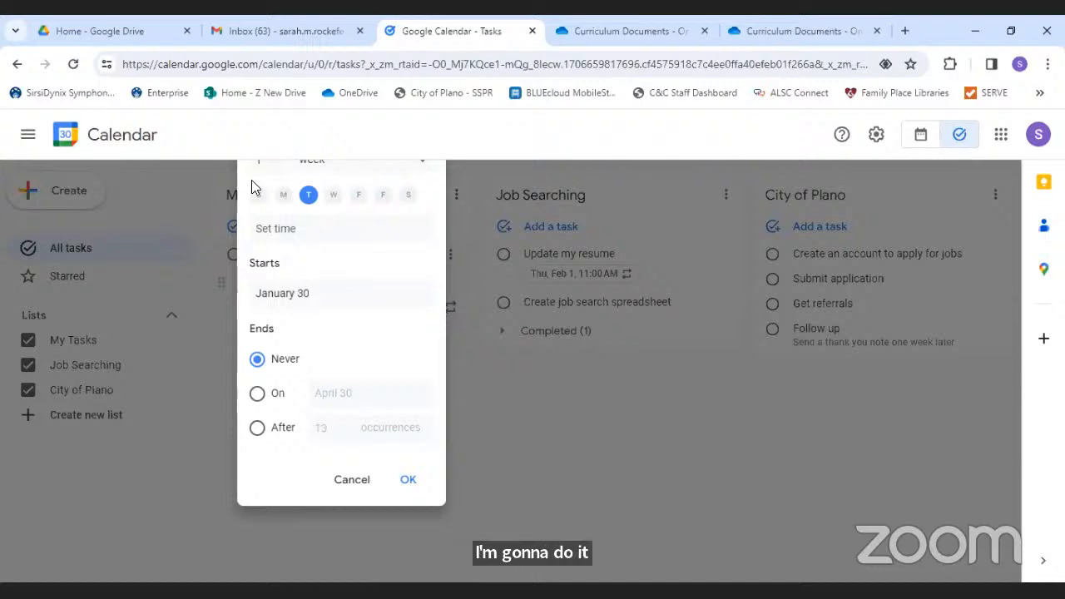
left_click(283, 196)
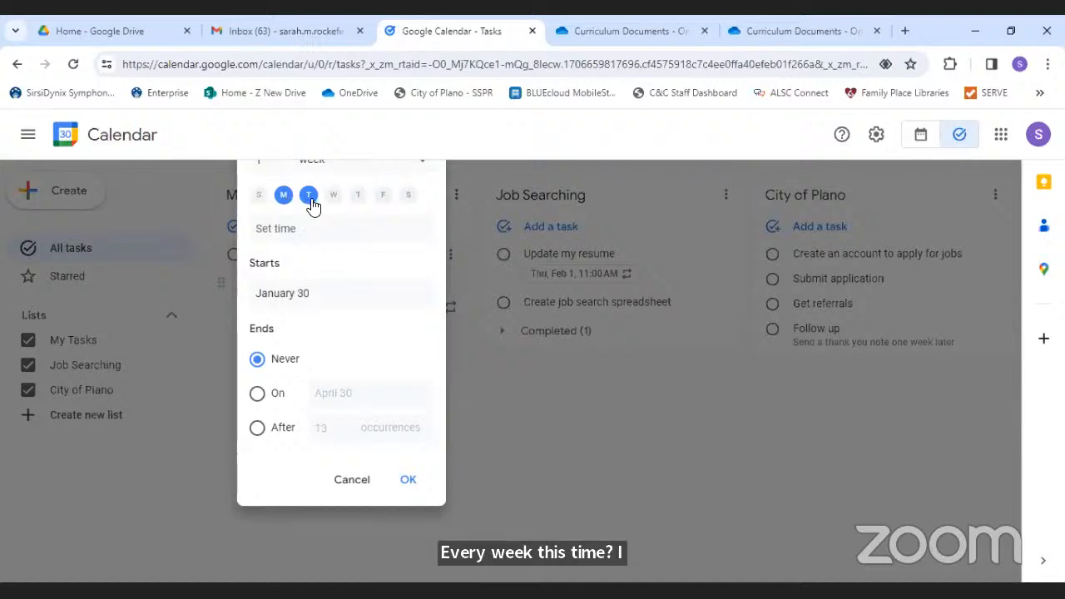
left_click(308, 196)
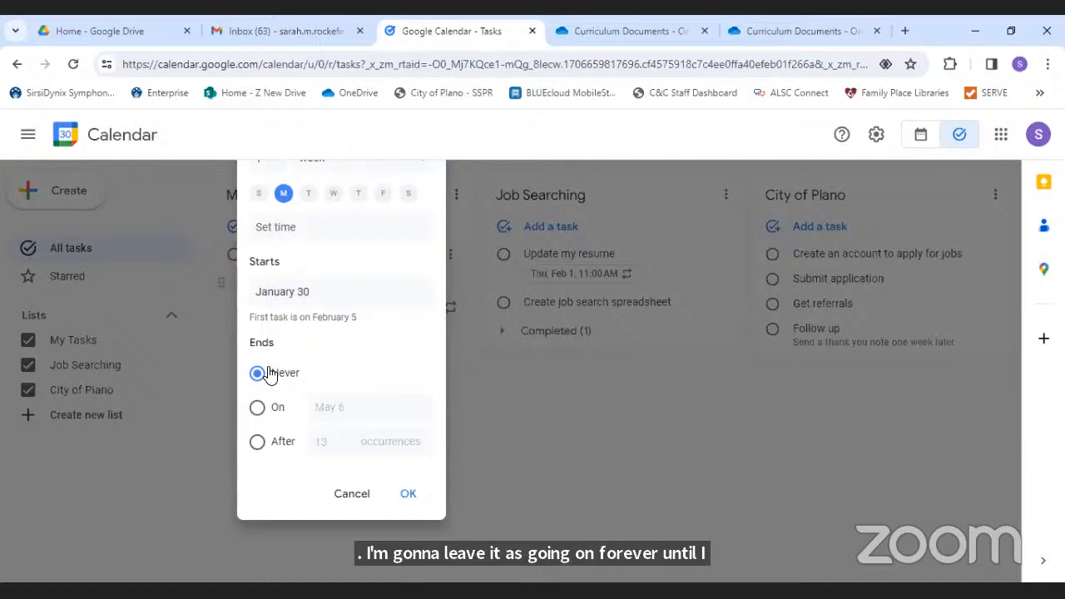
left_click(407, 497)
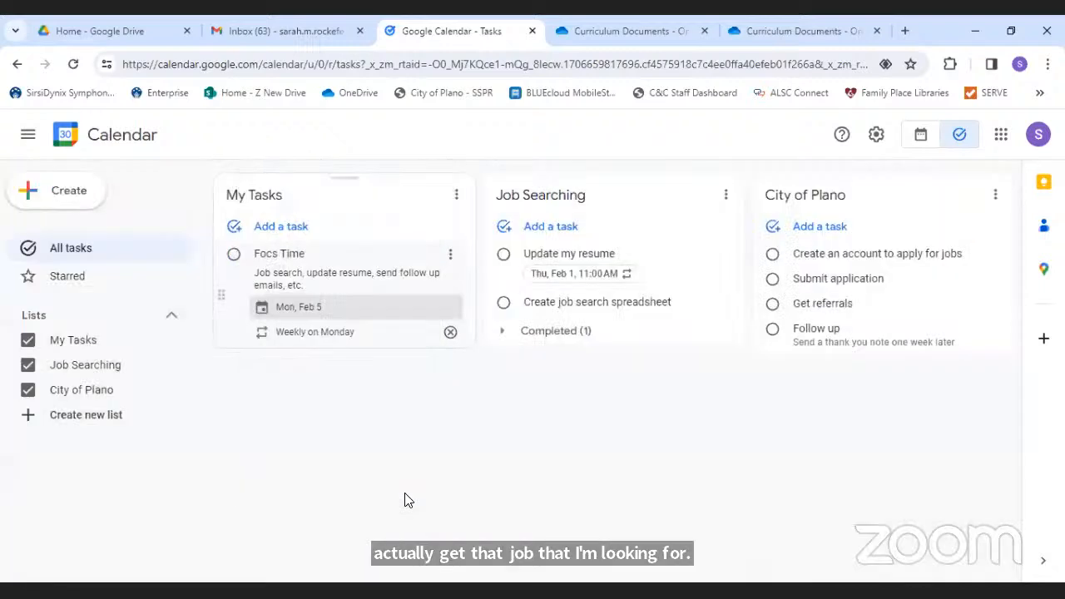
left_click(273, 253)
- Correct the title to 'Focus Time' and view the Feb 4–10 week showing it Monday
type("u")
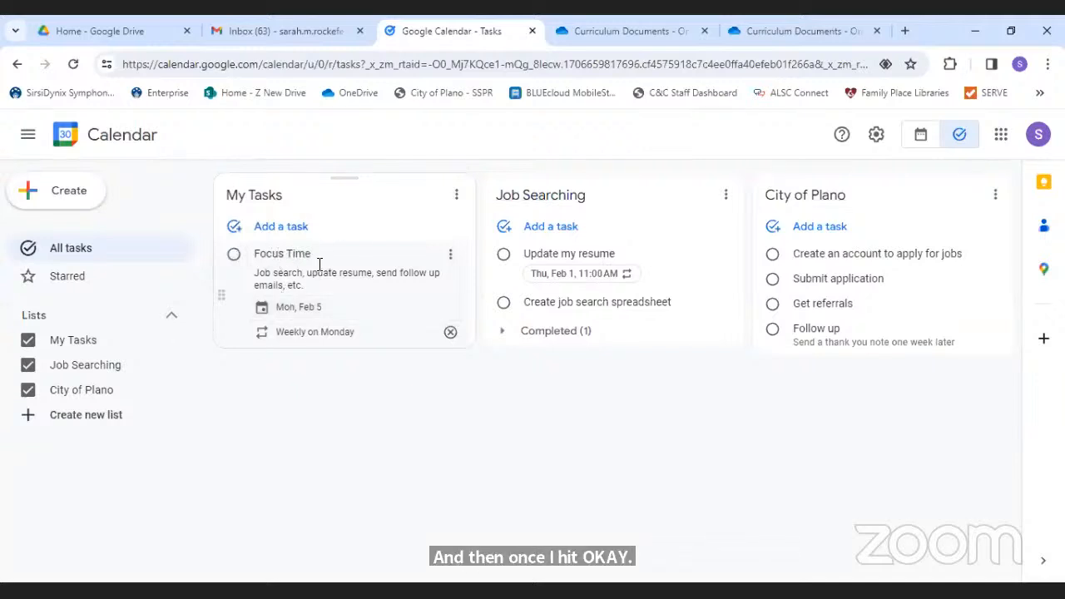
left_click(318, 454)
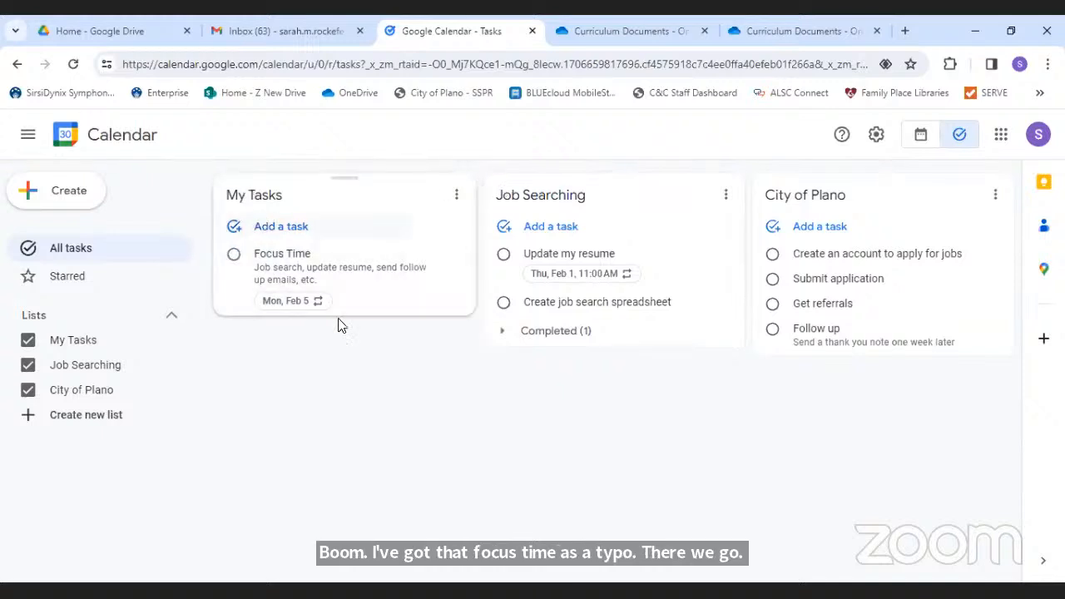
left_click(921, 135)
left_click(303, 134)
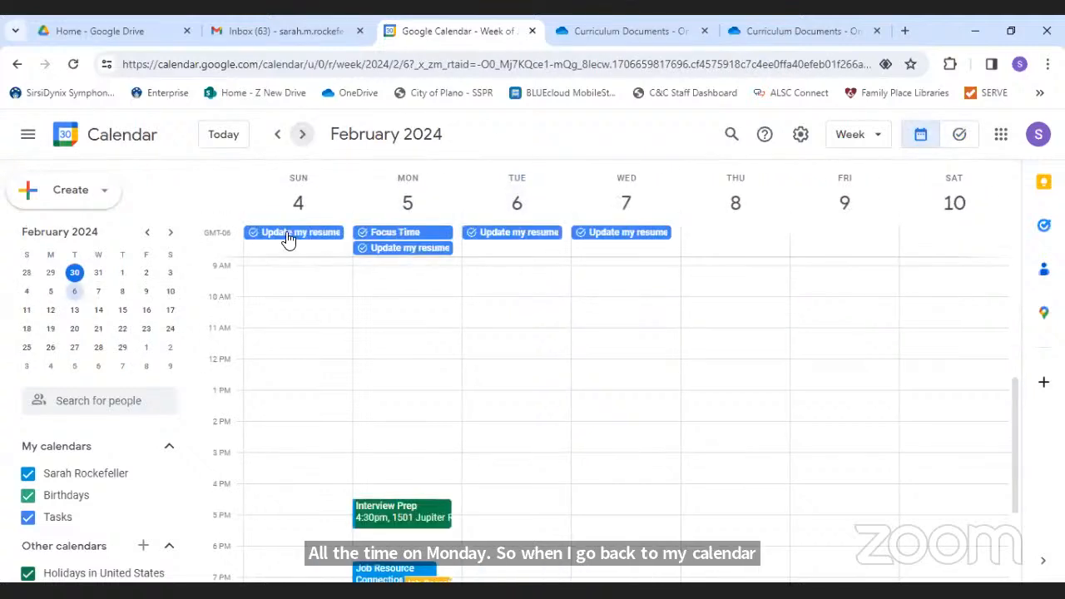
left_click(434, 235)
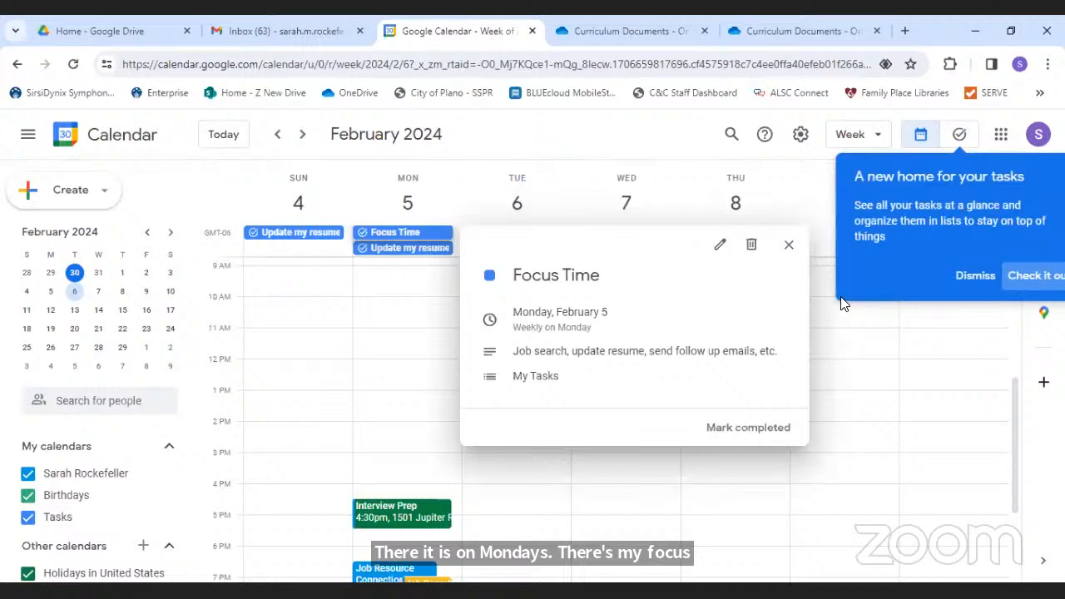
left_click(979, 277)
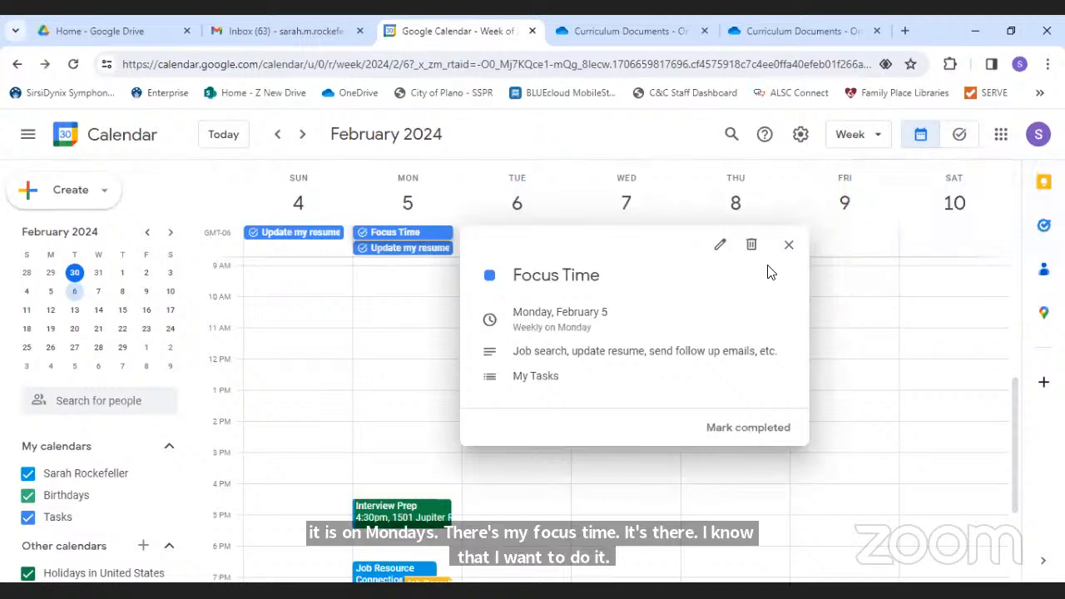
left_click(789, 244)
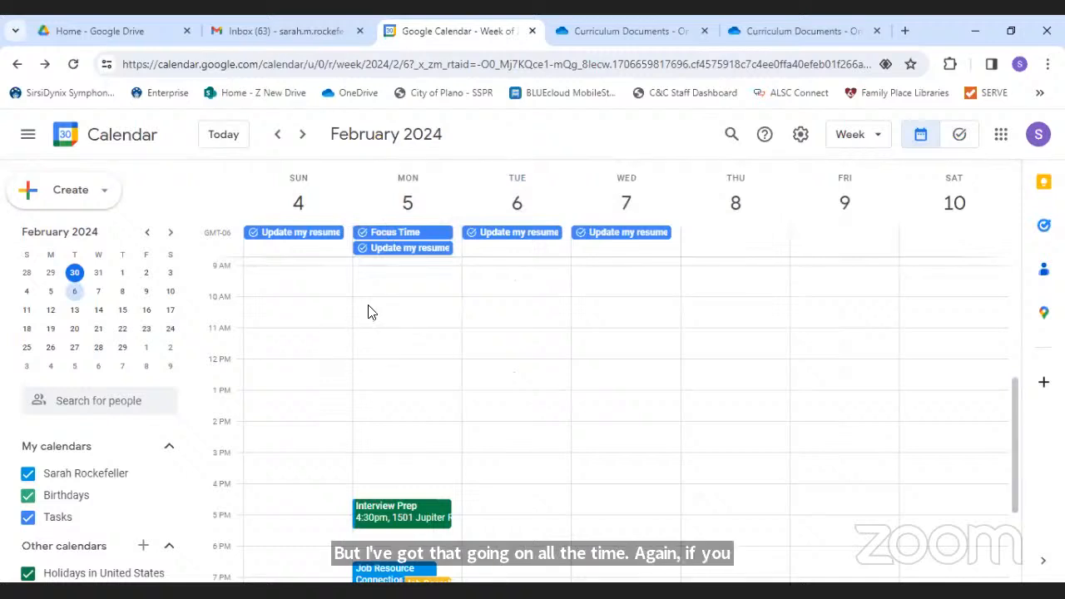
- Create a Tangerine 'Job Search Time' event Monday 9–11am, repeating weekly on Monday
left_click(364, 269)
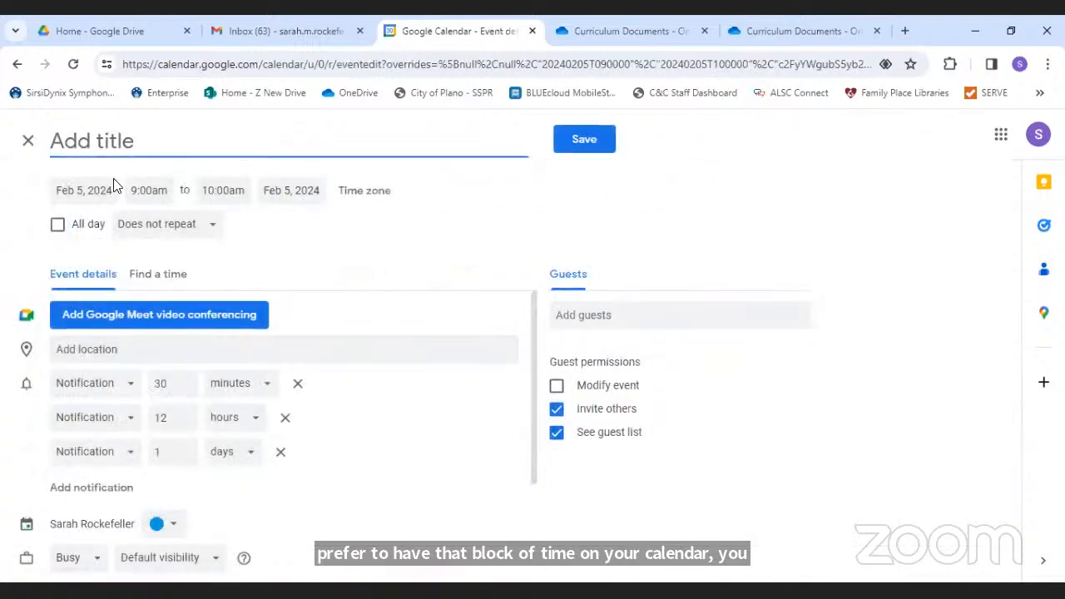
type("Job Search Time")
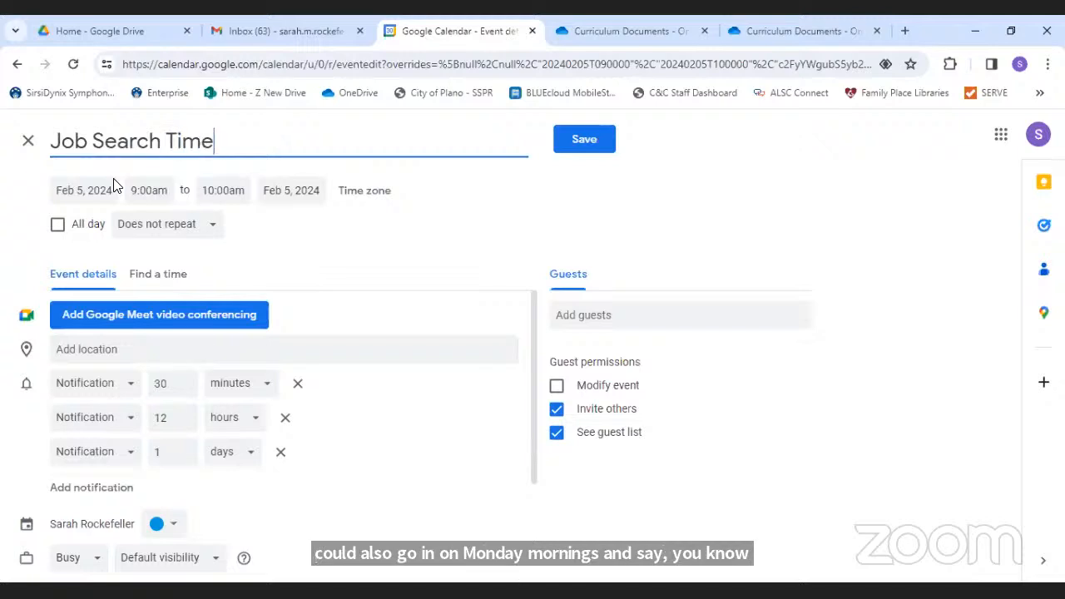
left_click(225, 189)
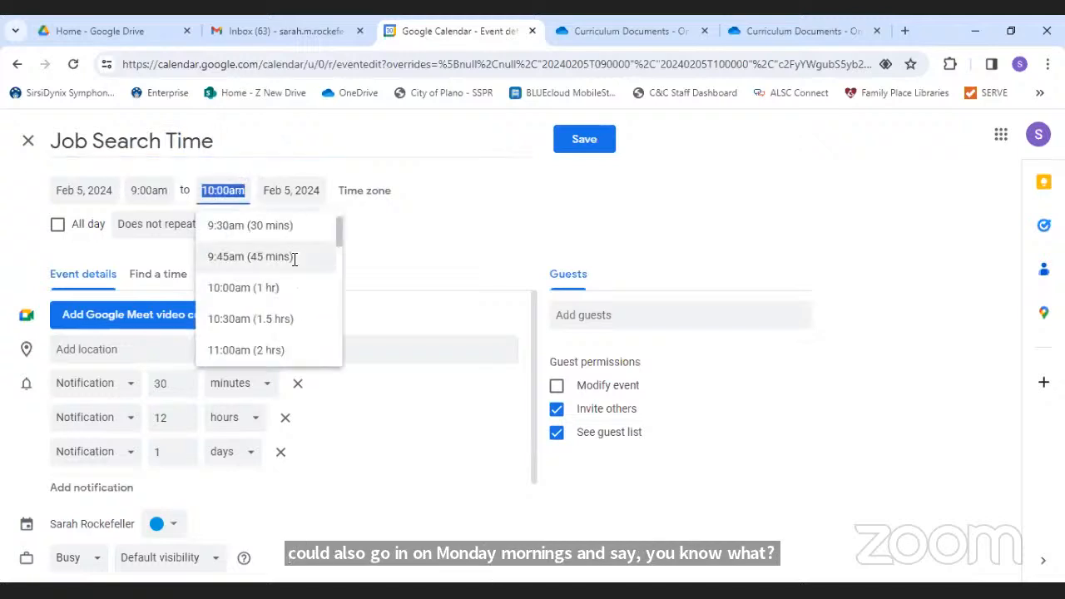
left_click(281, 346)
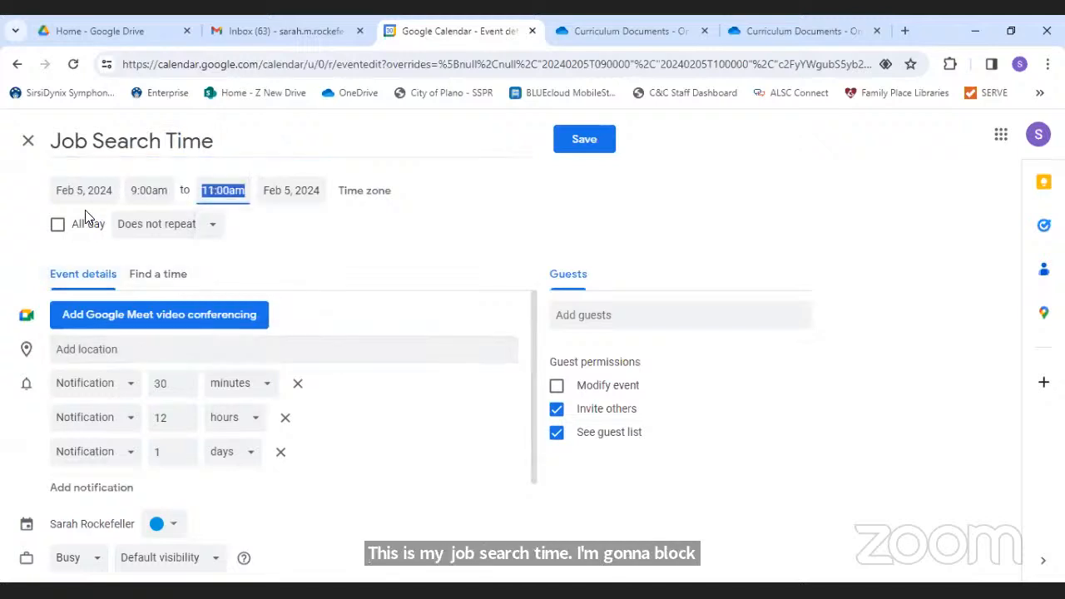
left_click(210, 224)
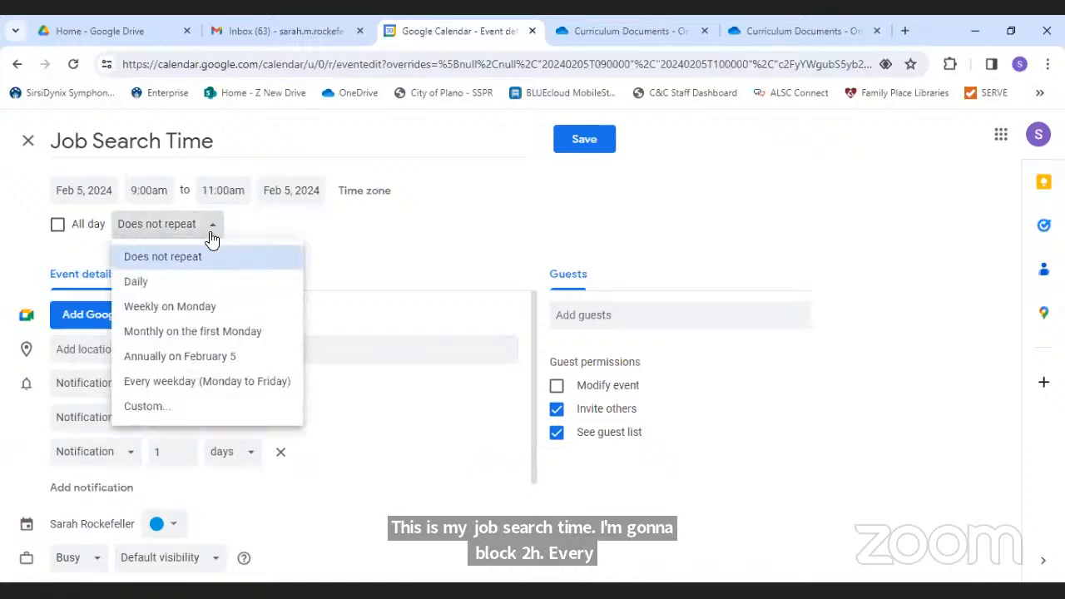
left_click(208, 308)
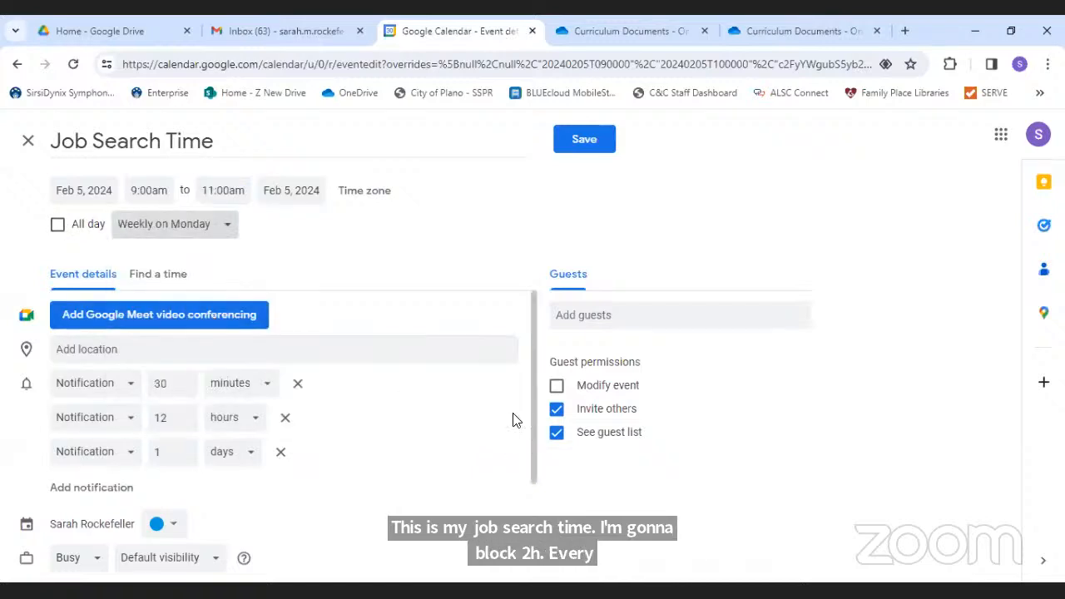
left_click(170, 525)
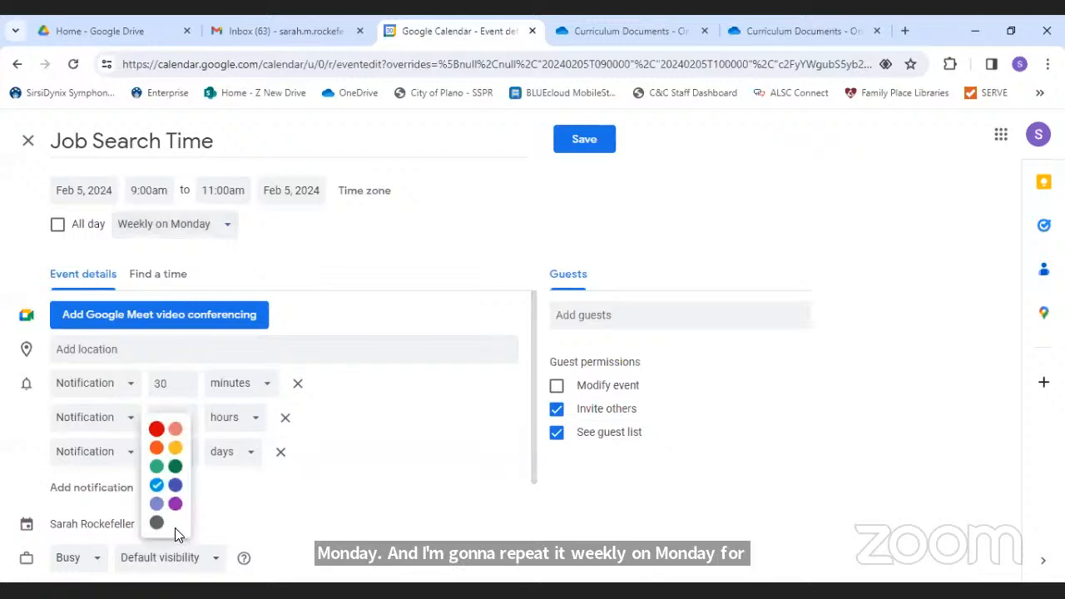
left_click(156, 448)
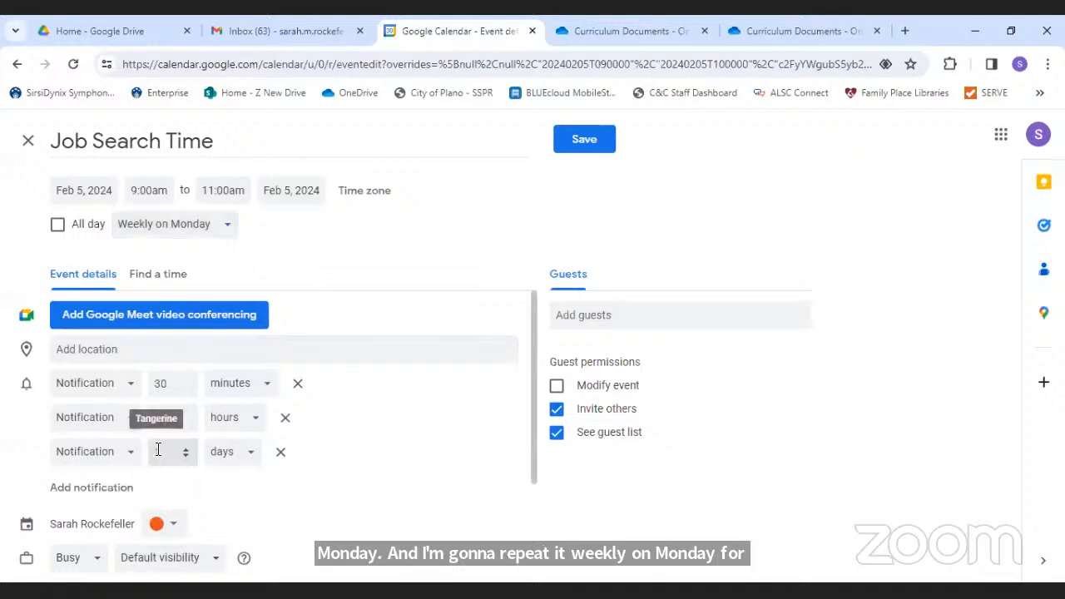
left_click(580, 143)
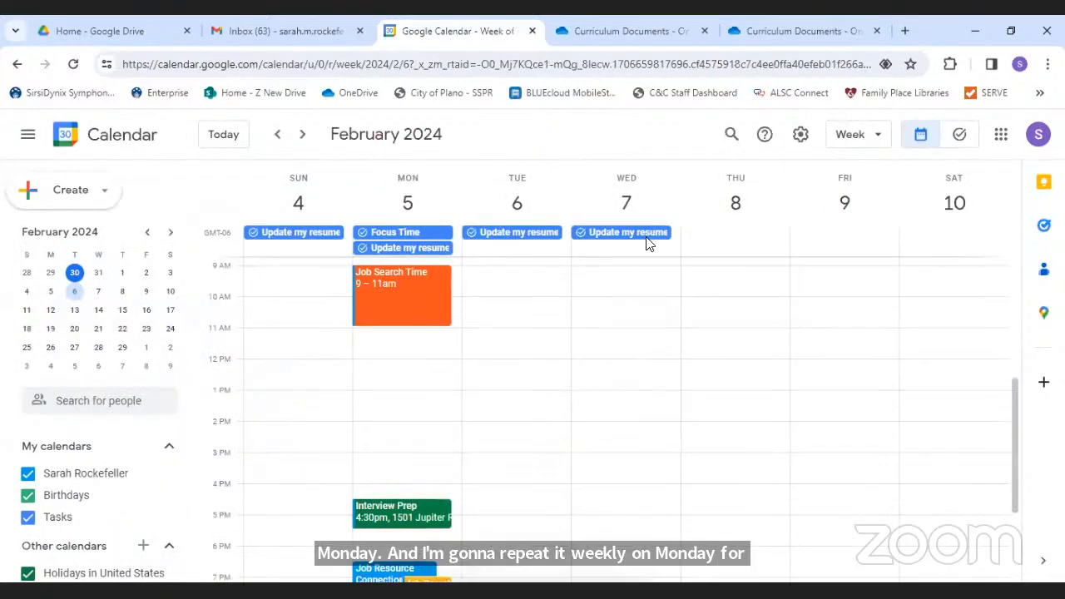
- Page forward to the March 3–9 week, checking Job Search Time recurs every Monday
left_click(303, 134)
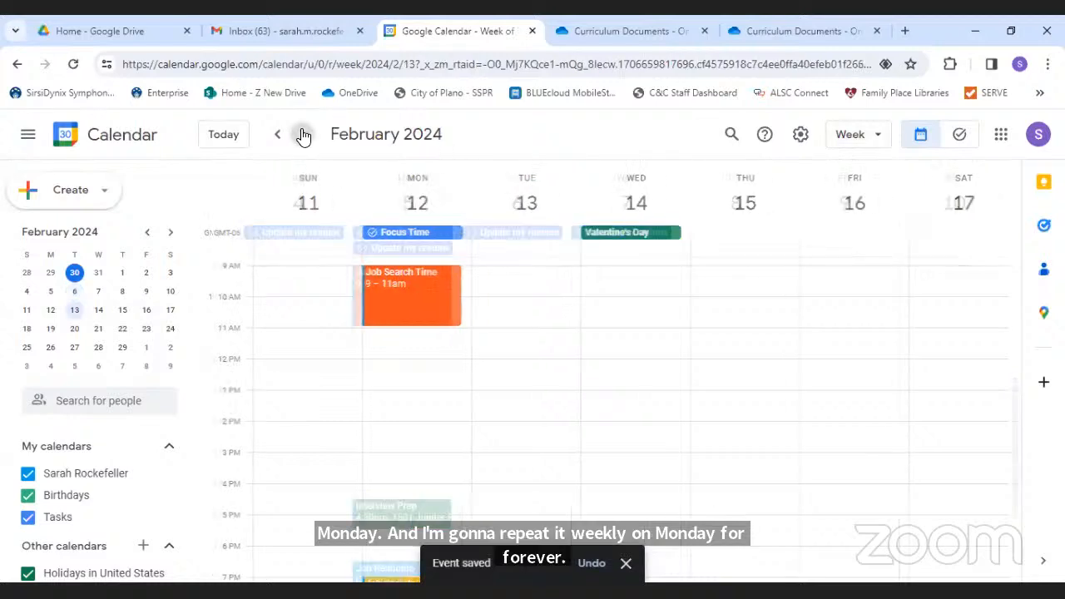
left_click(303, 134)
left_click(303, 134)
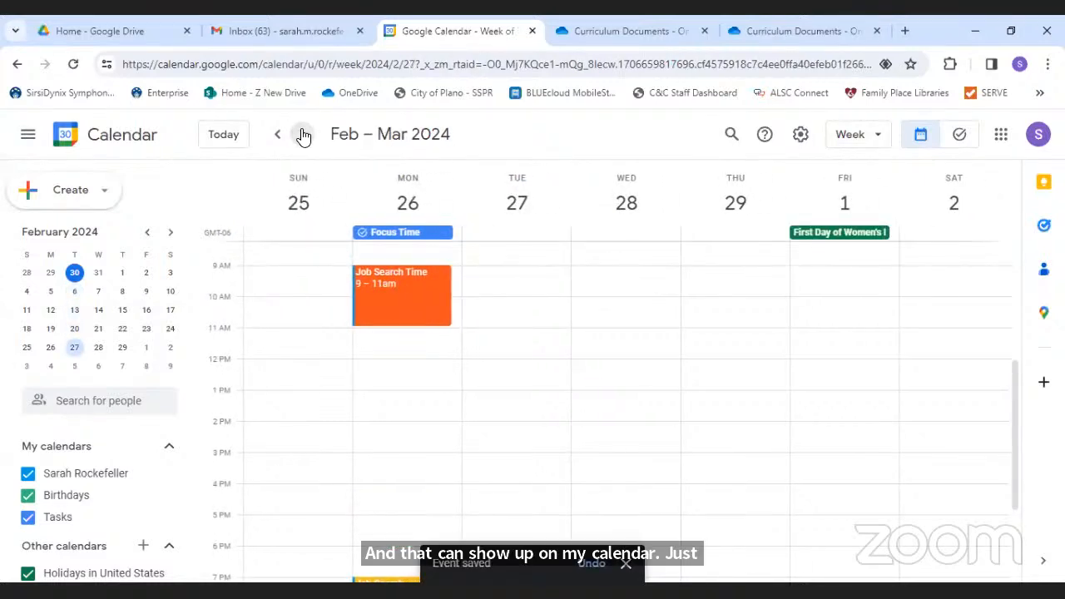
left_click(302, 134)
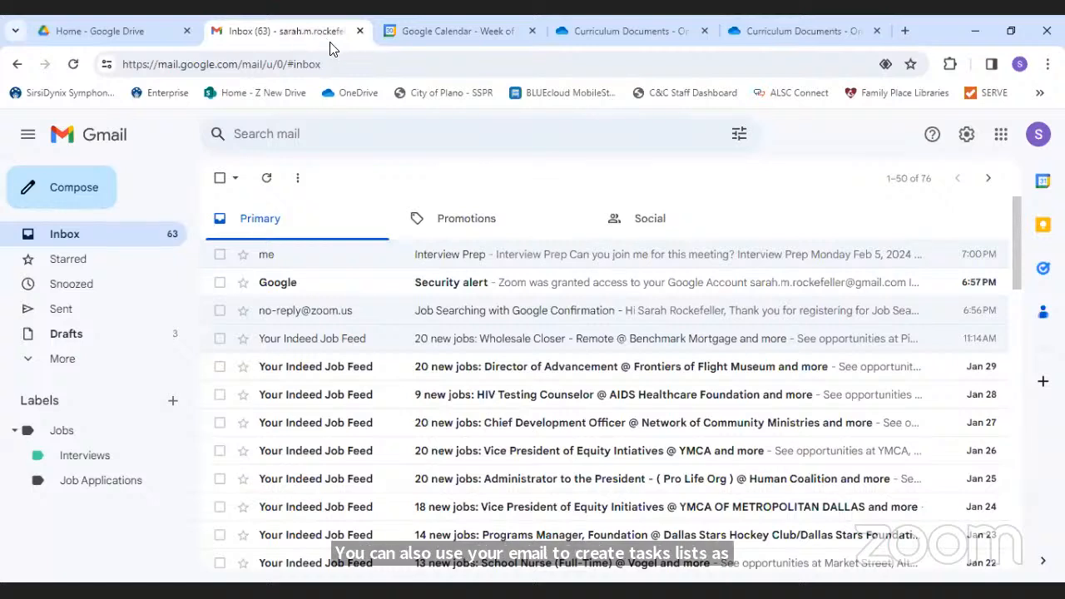
- Open the Indeed email '20 new jobs: Wholesale Closer - Remote @ Benchmark Mortgage and more'
left_click(363, 340)
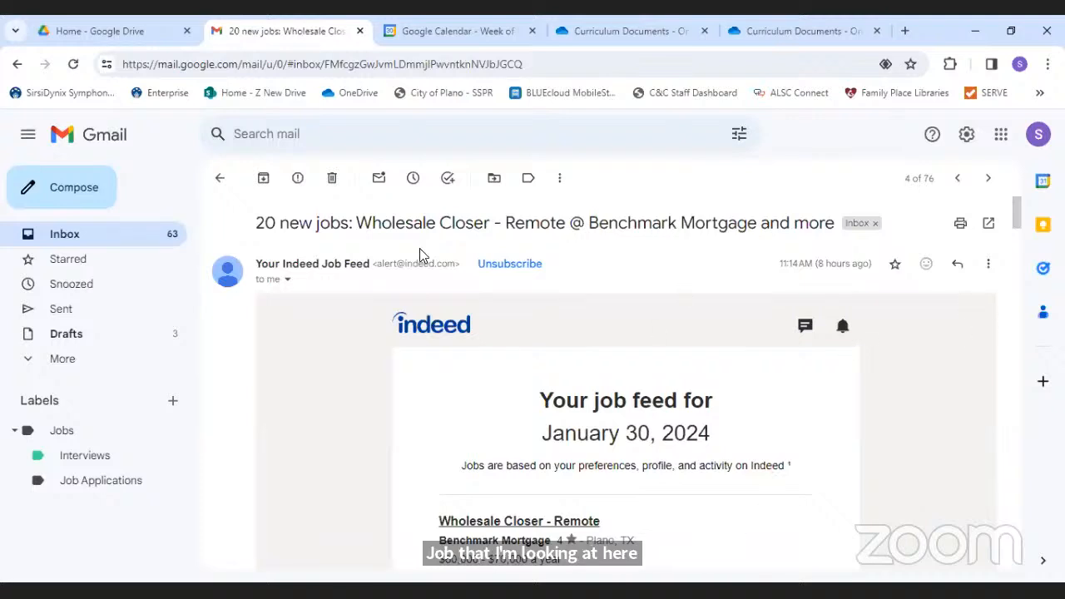
- Add the Indeed job-feed email as a task in the Job Searching list
left_click(448, 179)
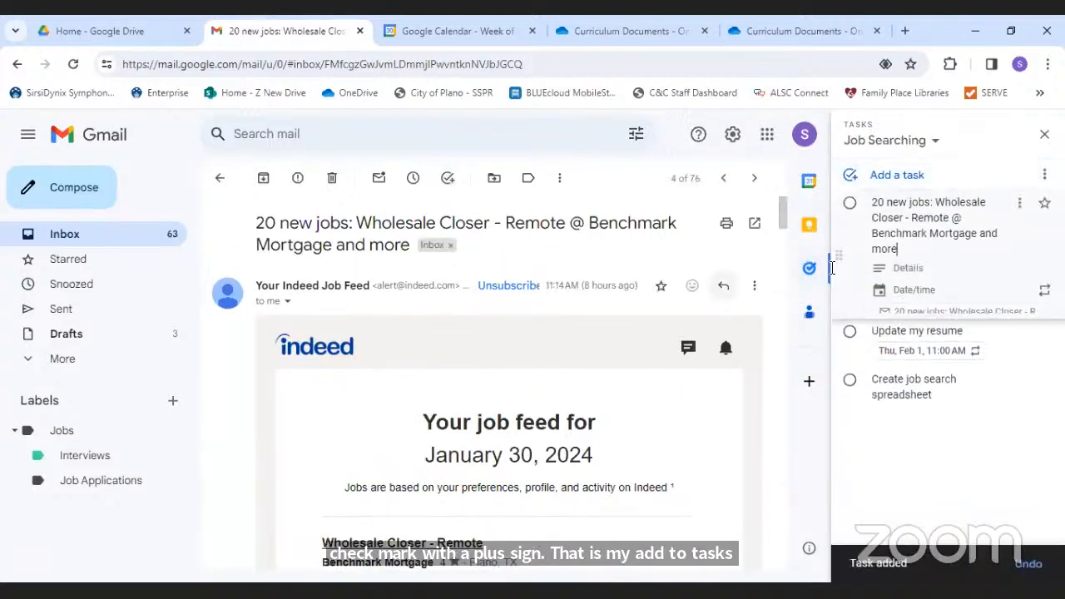
left_click(915, 146)
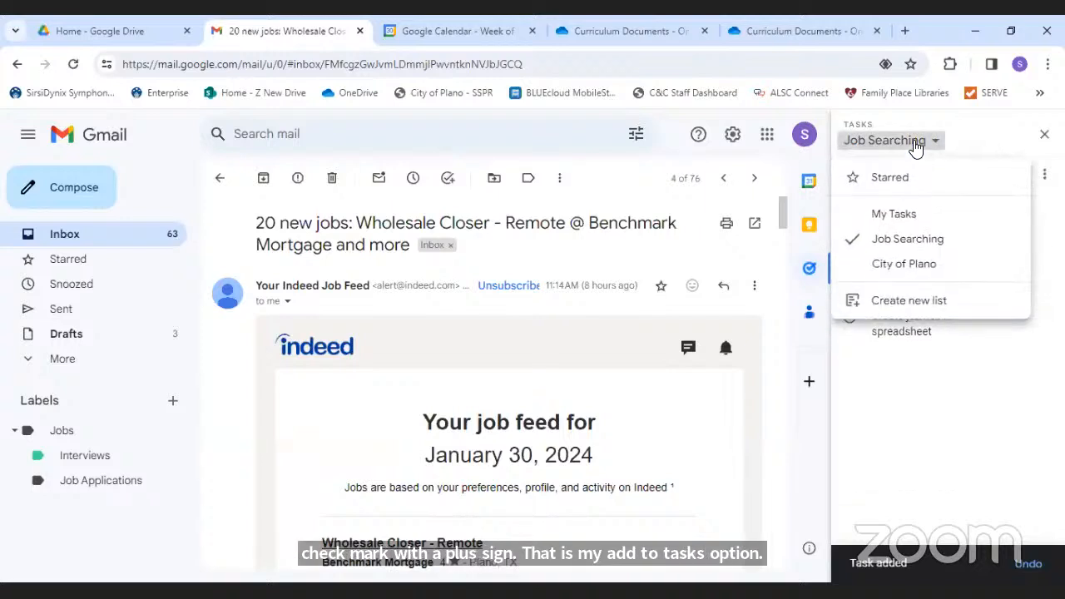
left_click(915, 146)
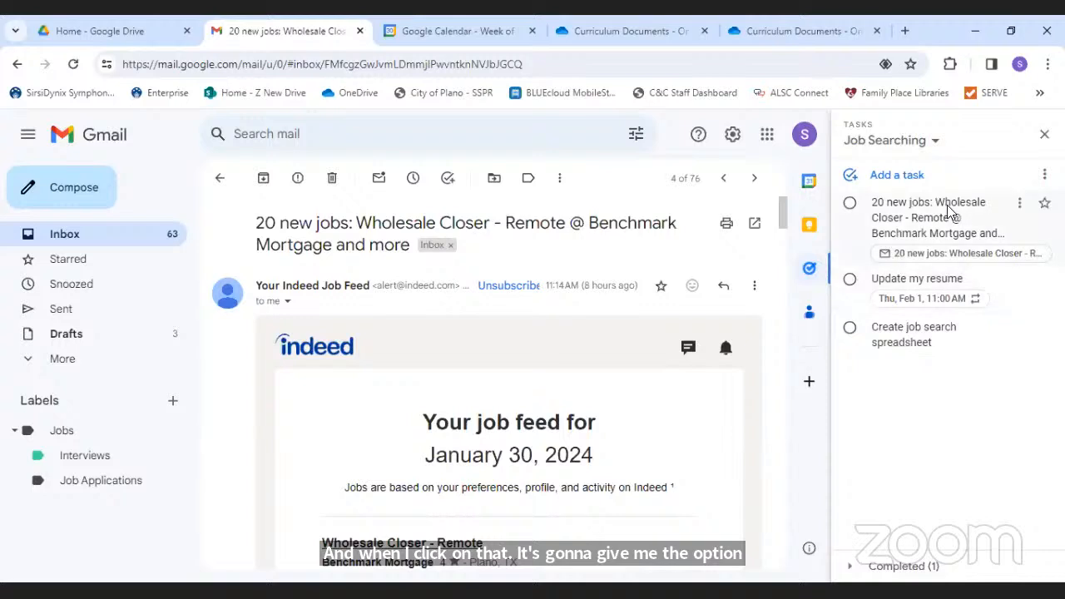
- Set the new task's due date to tomorrow, January 31, and close the Tasks panel
left_click(943, 216)
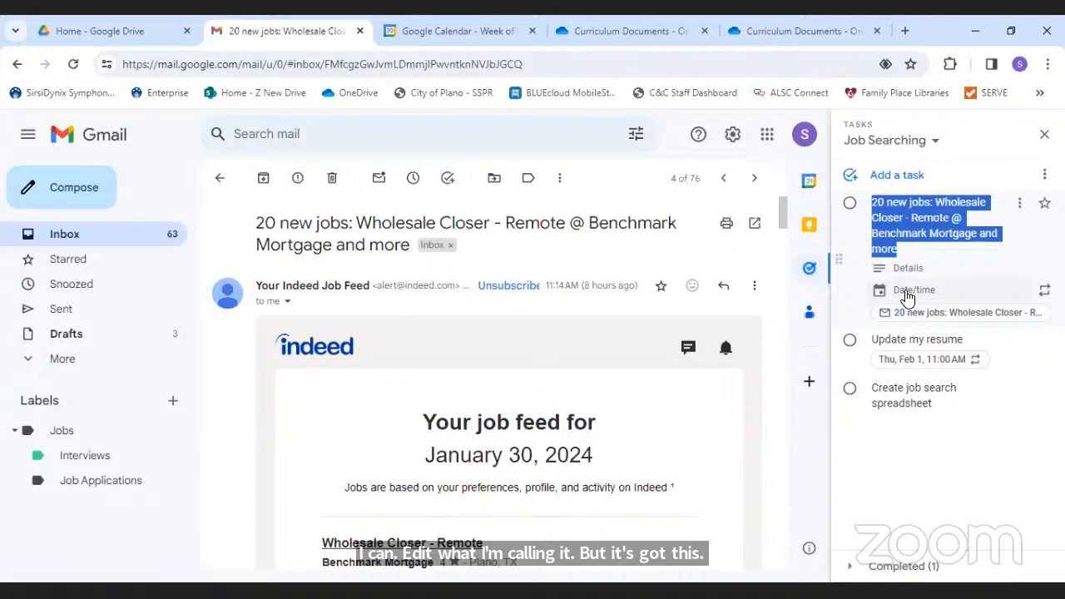
left_click(906, 294)
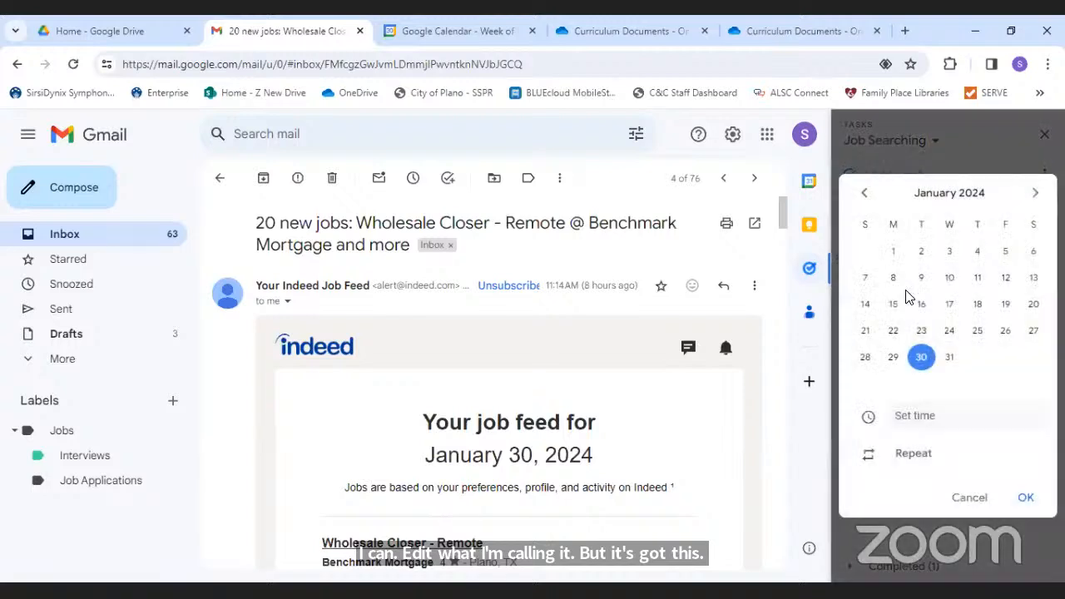
left_click(949, 363)
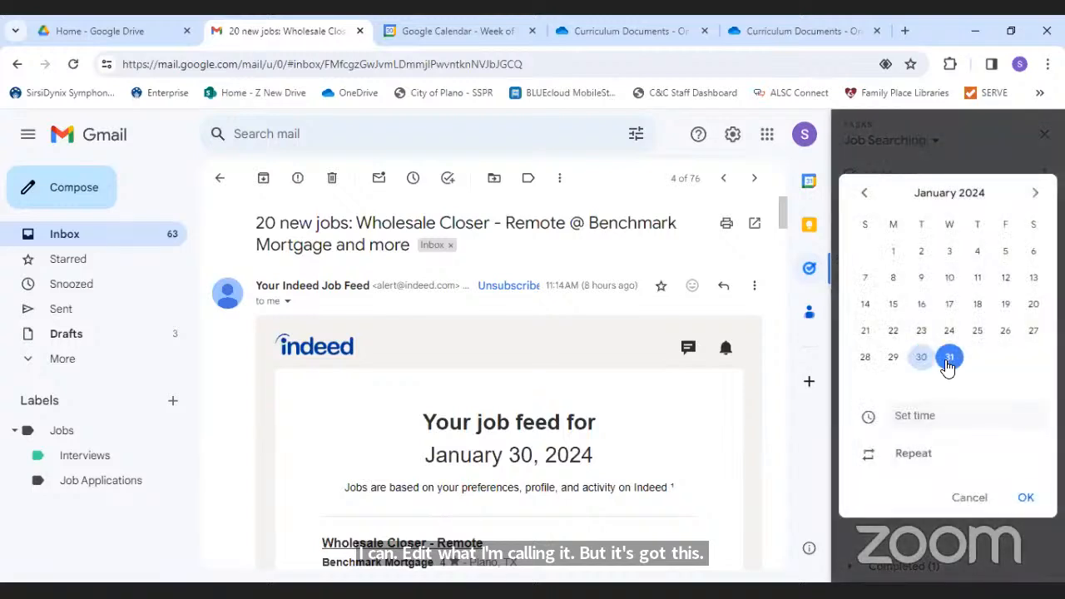
left_click(1023, 499)
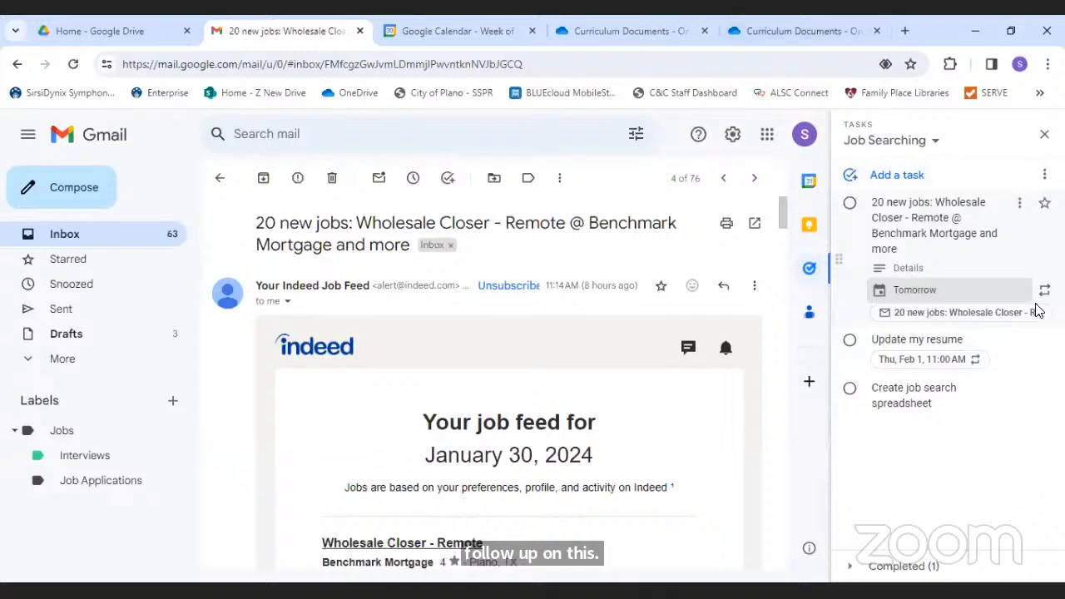
left_click(1043, 135)
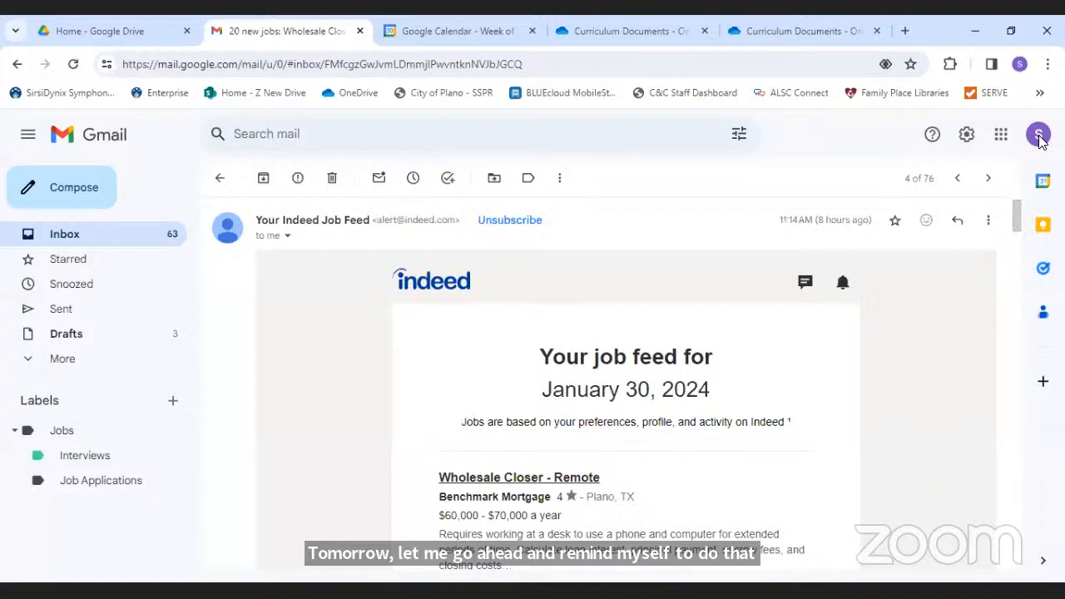
- In Calendar, go back to the Jan 28–Feb 3 week and open the 20 new jobs task's related email
left_click(456, 30)
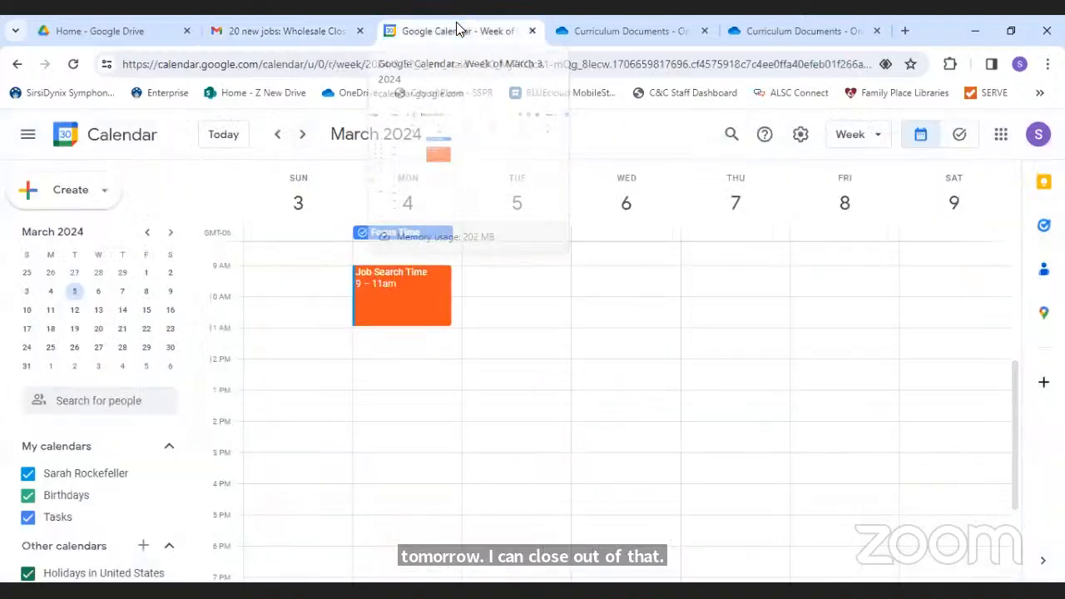
left_click(278, 143)
left_click(277, 145)
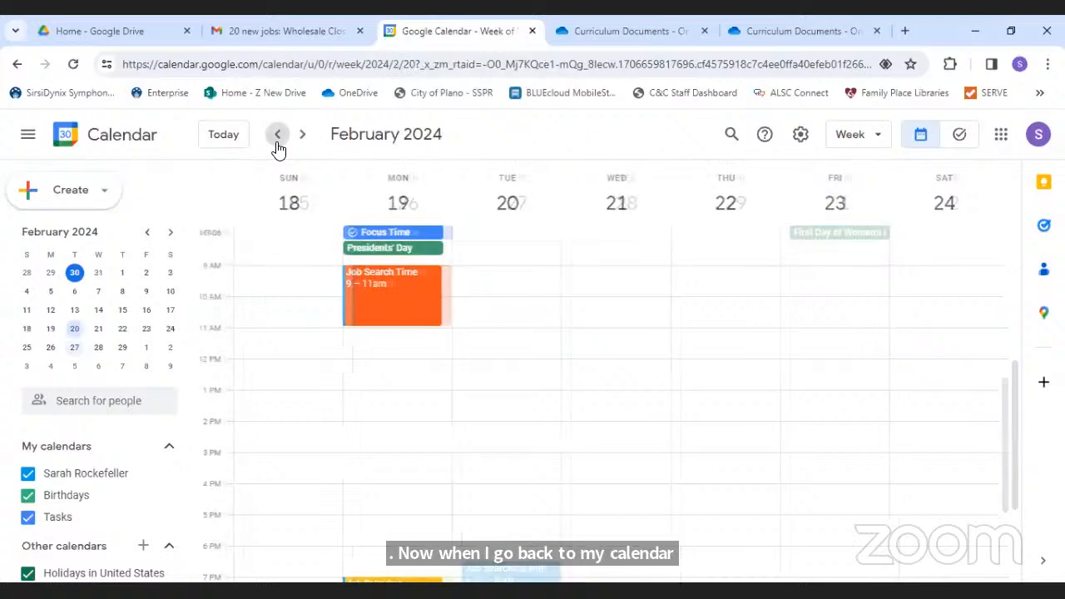
left_click(278, 145)
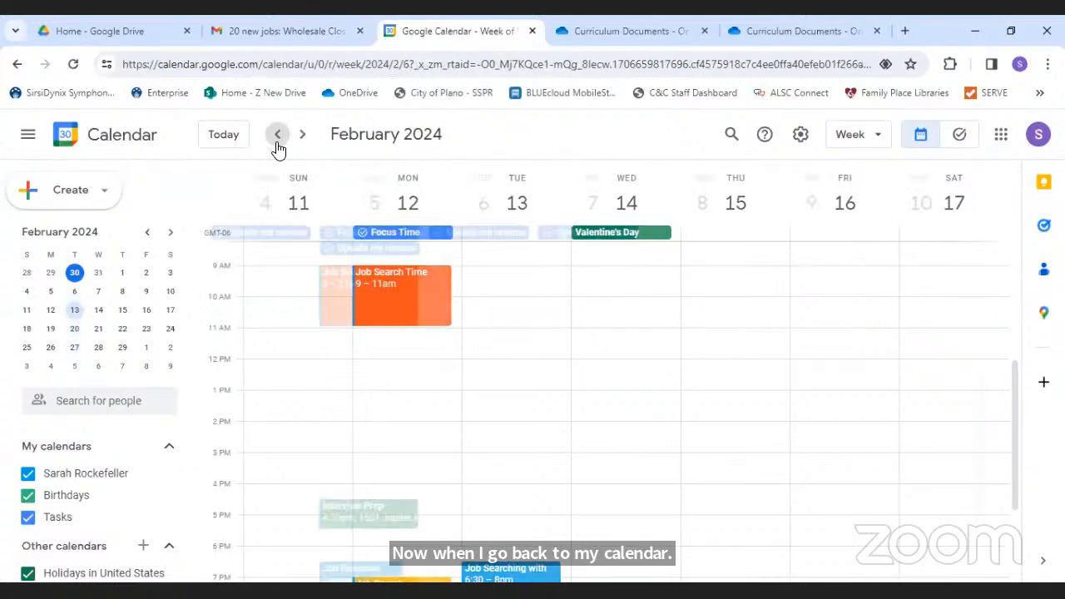
left_click(278, 145)
left_click(278, 144)
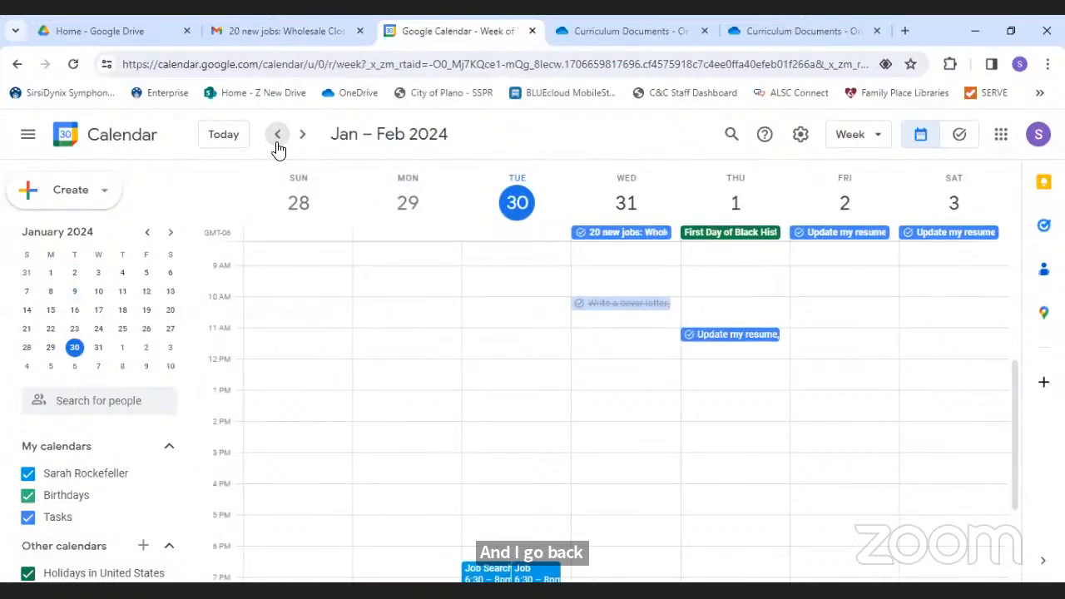
left_click(595, 235)
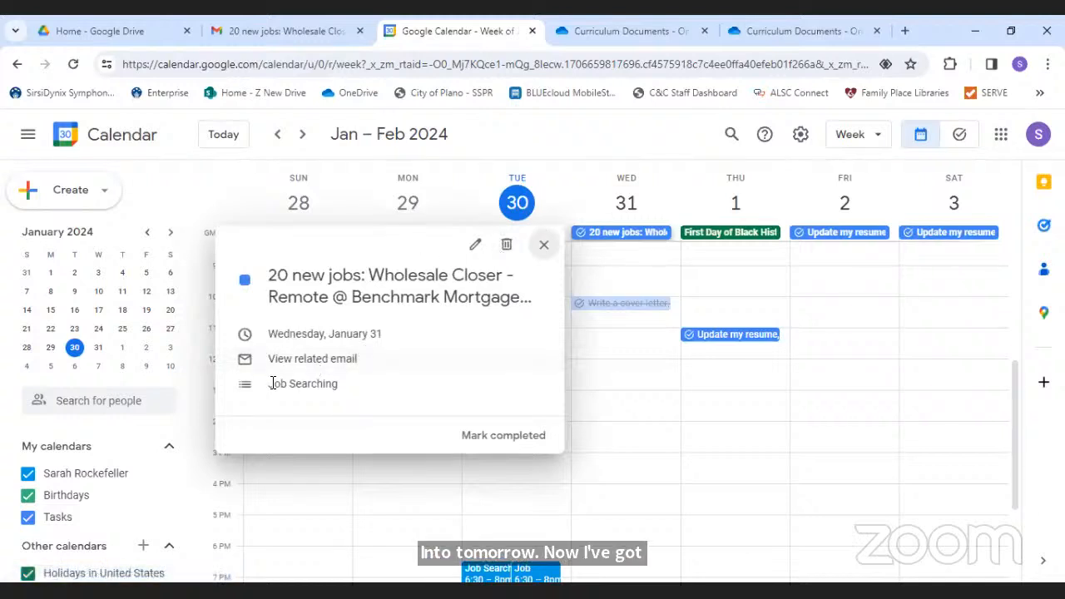
left_click(330, 364)
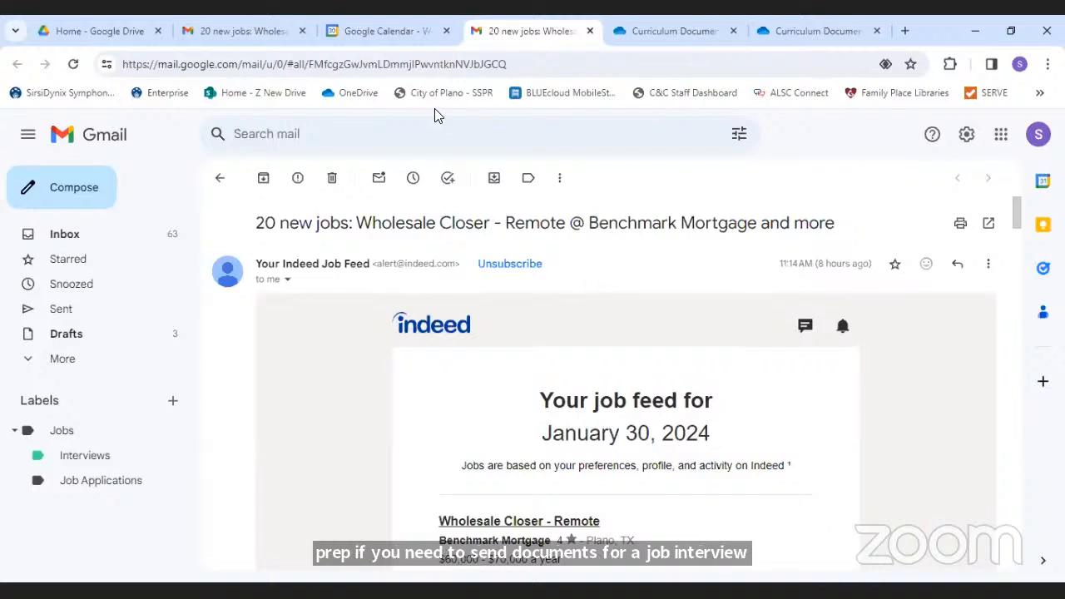
- Show and hide the Tasks panel beside the email, then close the email tab
left_click(447, 177)
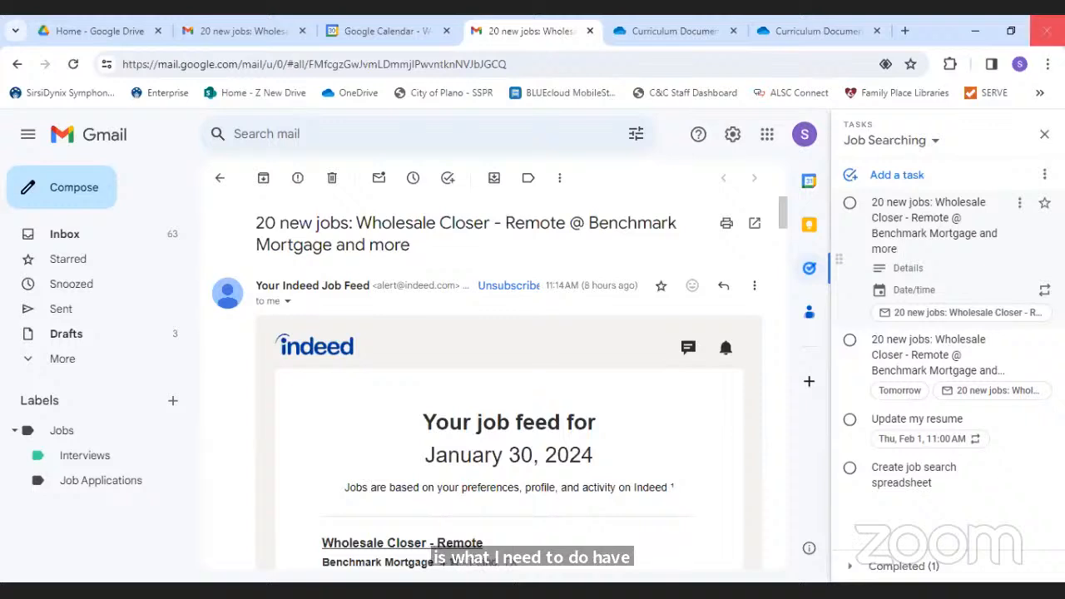
left_click(1044, 133)
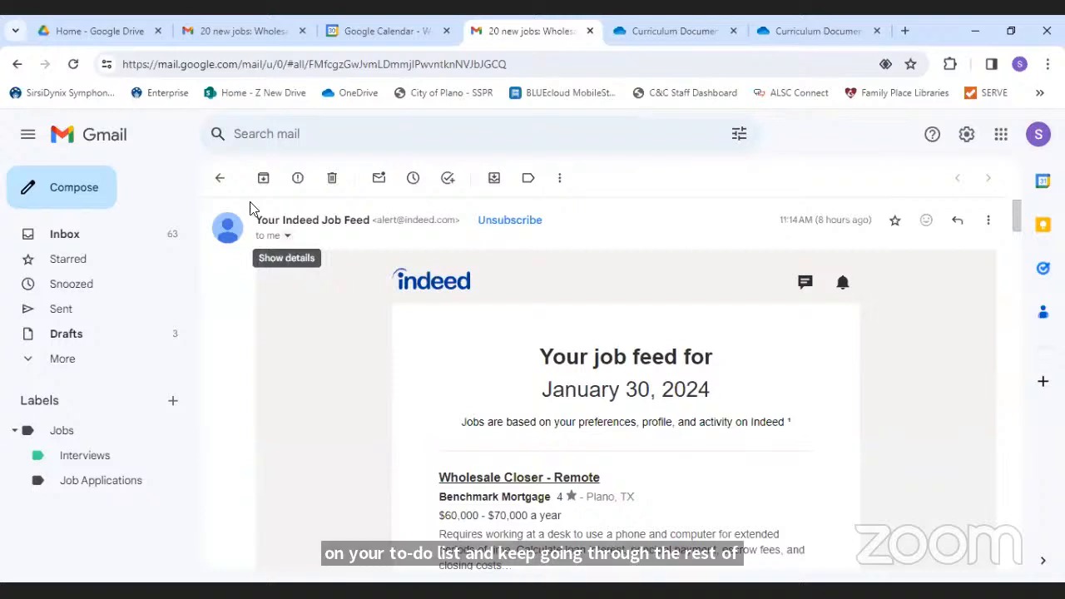
left_click(588, 34)
- Close the 20 new jobs task popup and scroll down the left sidebar
left_click(544, 246)
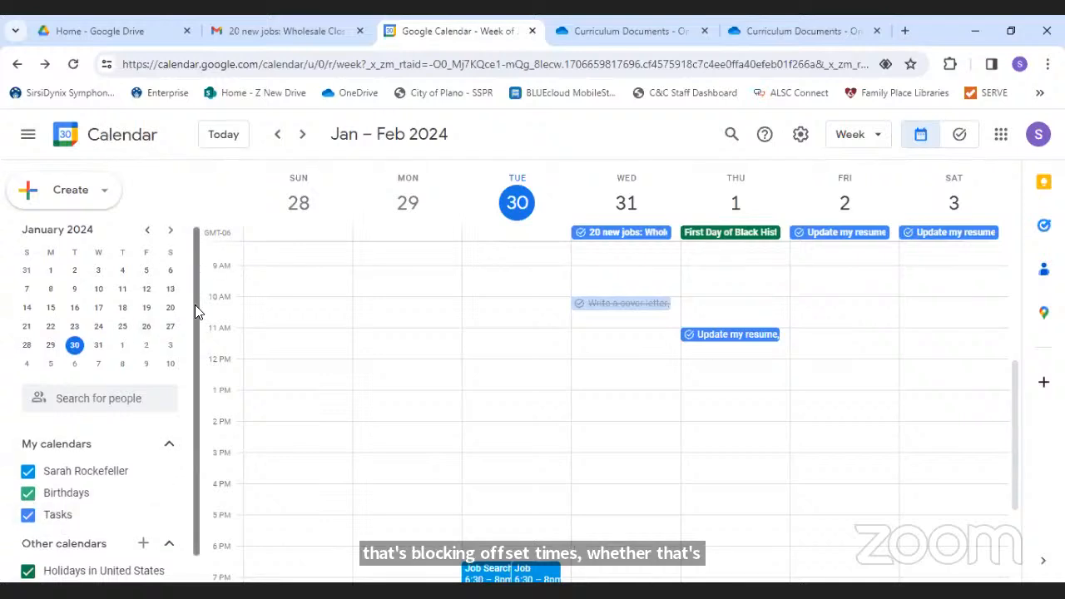
scroll(198, 350, "down", 1)
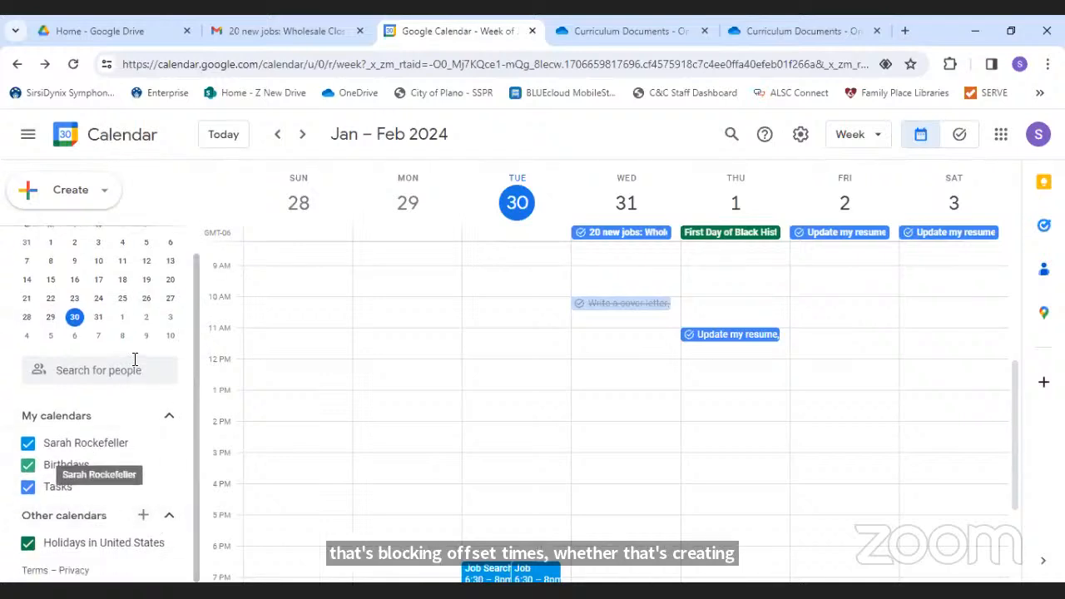
- Create a new calendar named 'Job Searching' and return to the week view
left_click(142, 516)
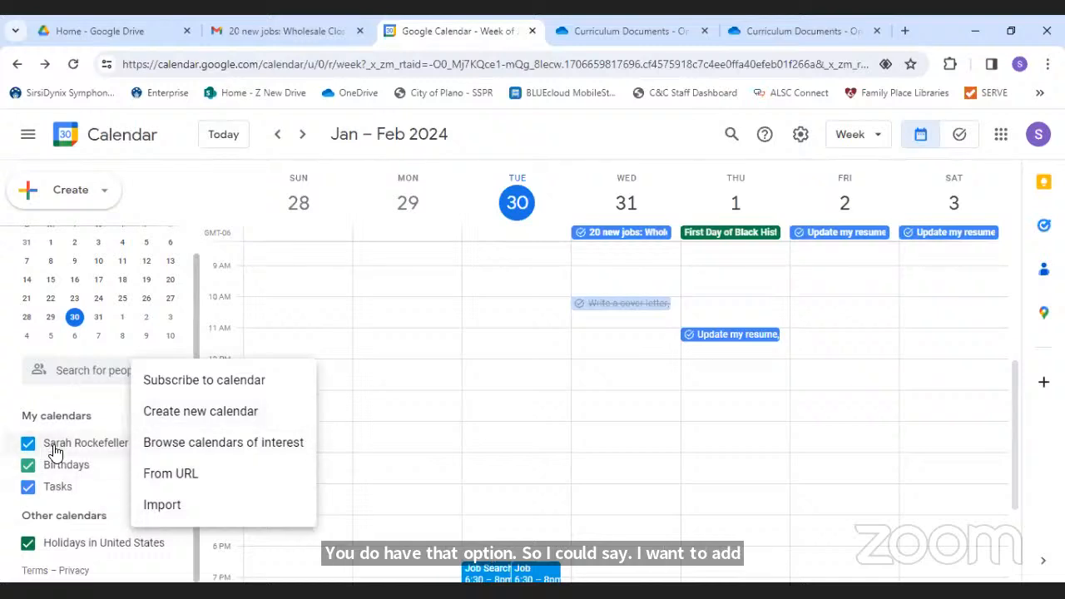
left_click(178, 416)
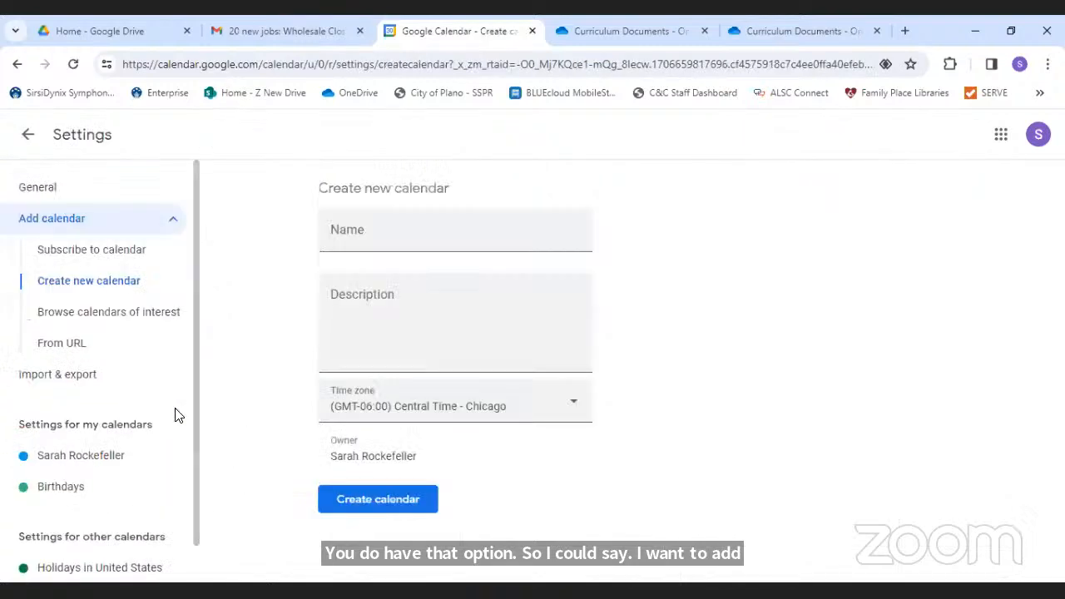
left_click(434, 238)
type("Job Searching")
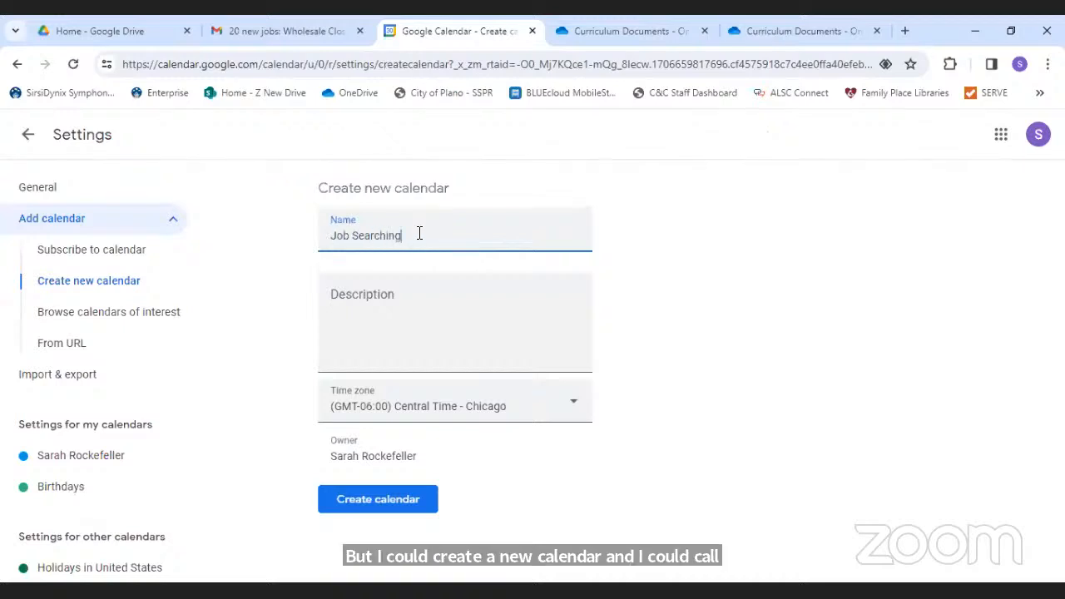
left_click(375, 499)
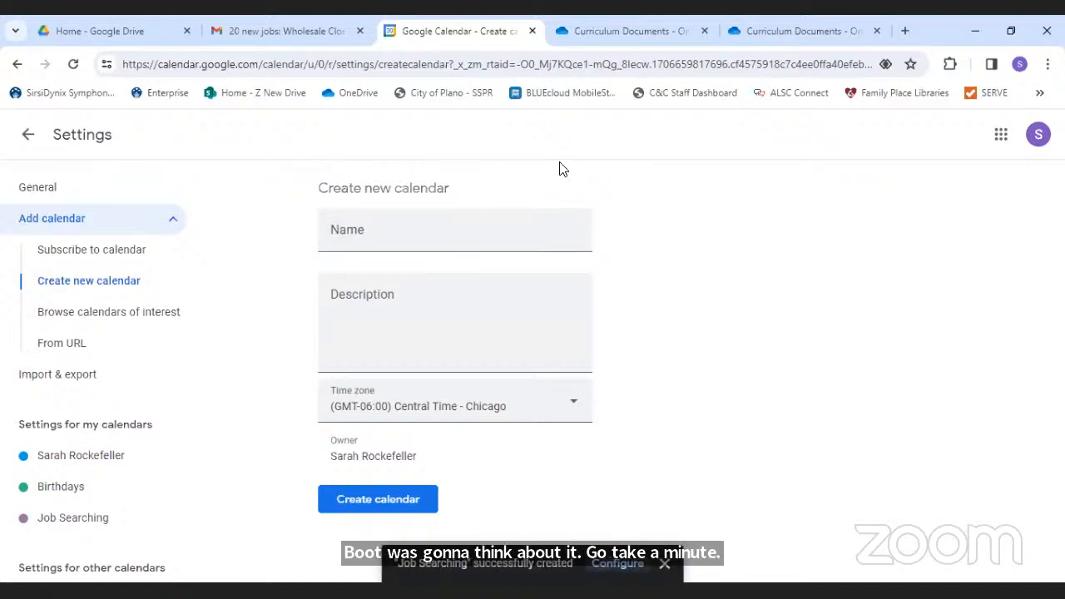
left_click(28, 135)
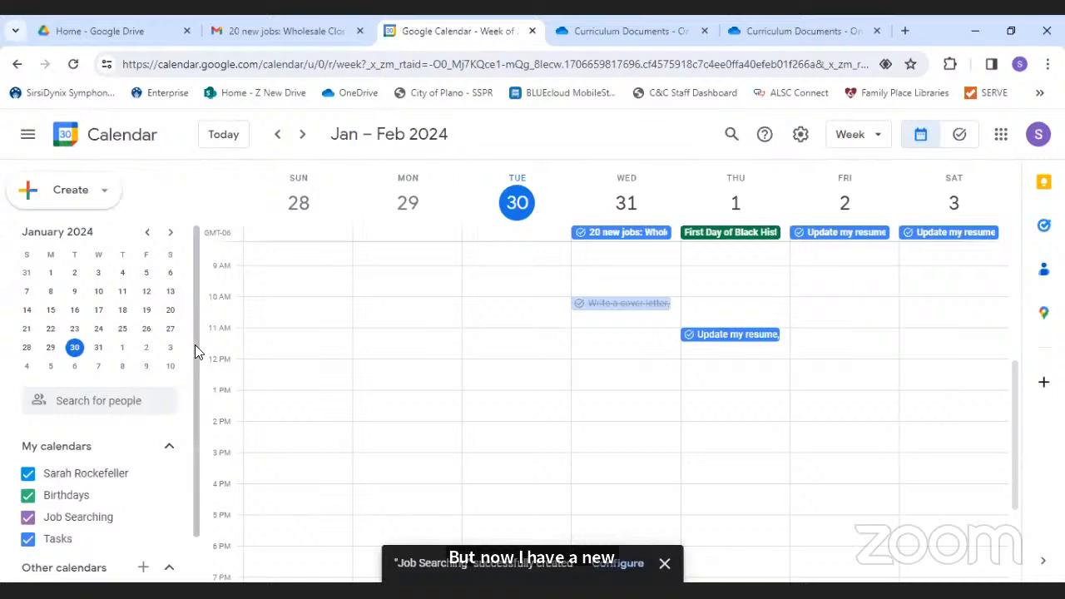
- Hide the personal, Birthdays and Tasks calendars and switch to month view
left_click(28, 474)
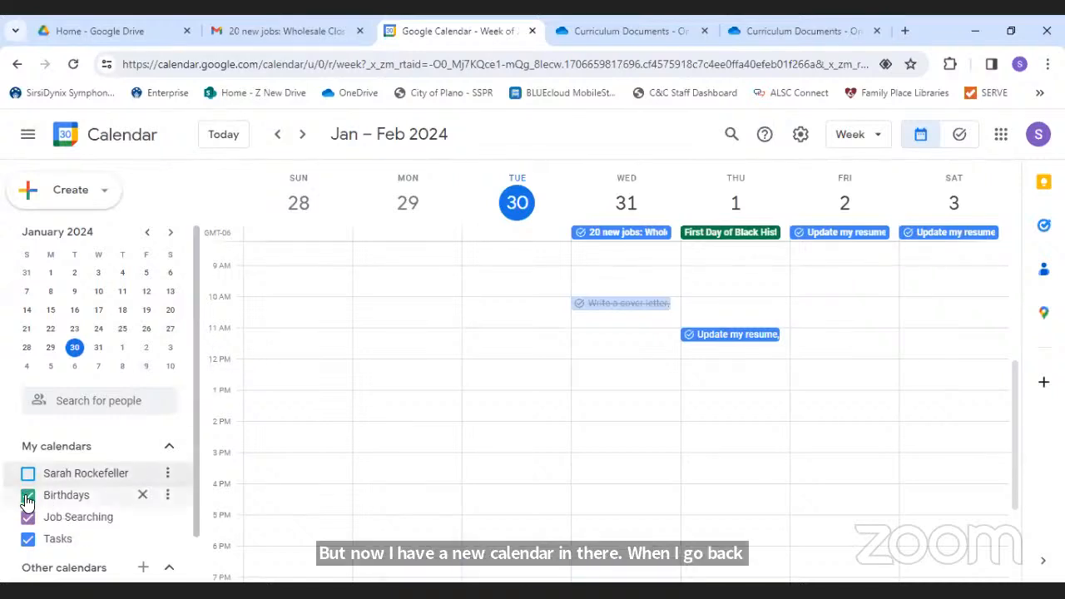
left_click(27, 495)
left_click(28, 538)
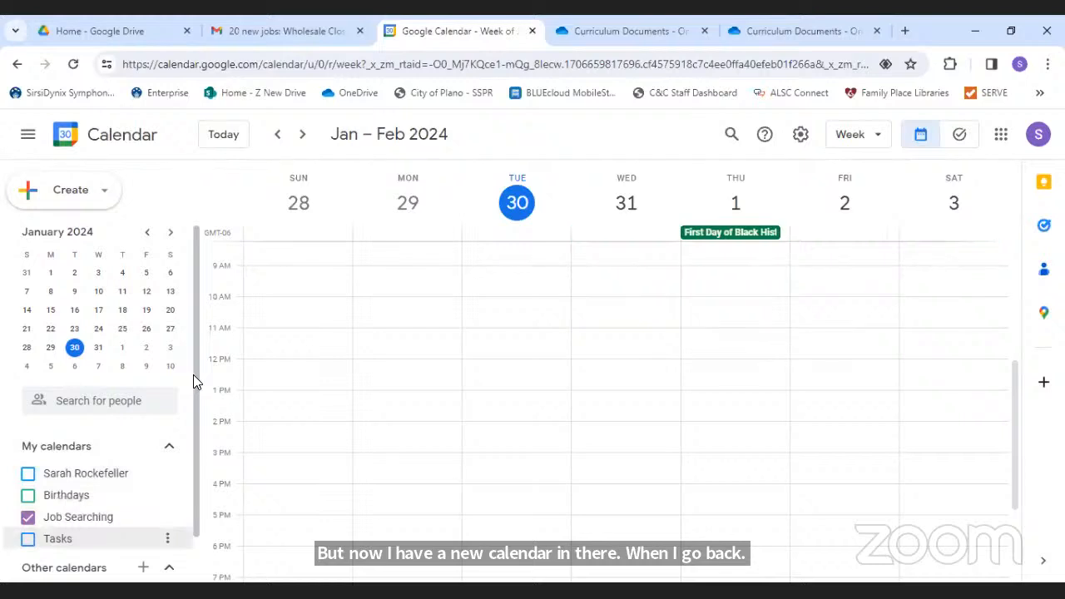
scroll(197, 380, "down", 1)
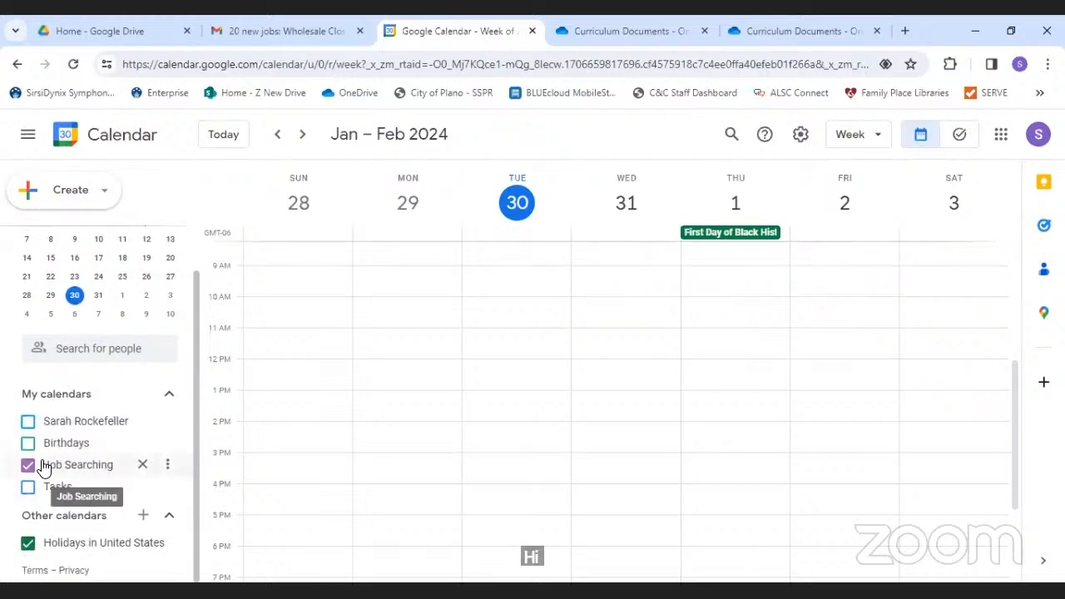
left_click(875, 140)
left_click(857, 228)
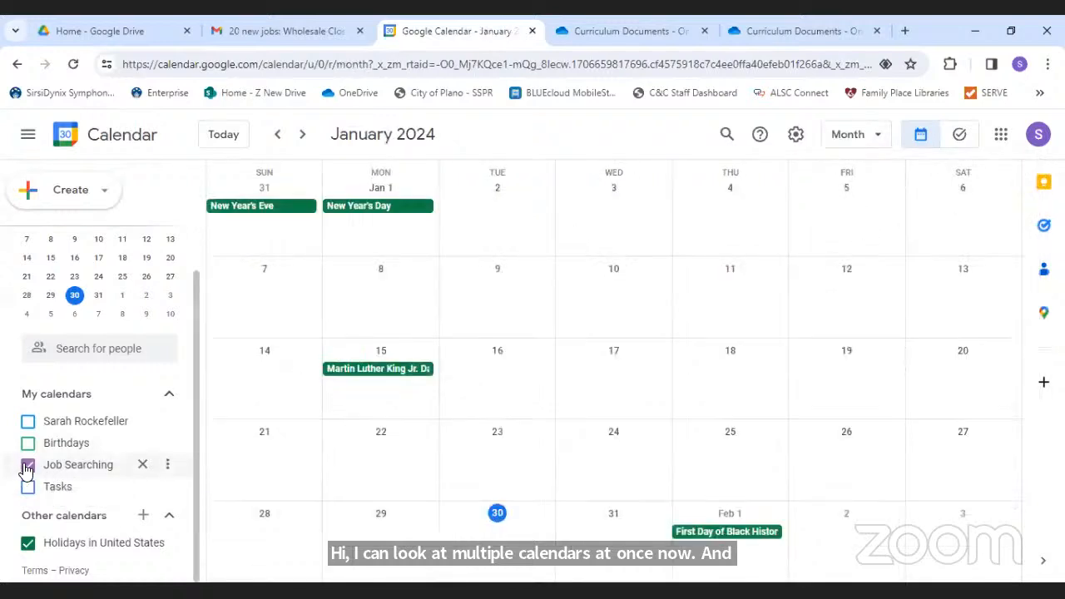
- Leave only Tasks visible in January month view, then bring up the Upcoming Programs slide tab
left_click(28, 422)
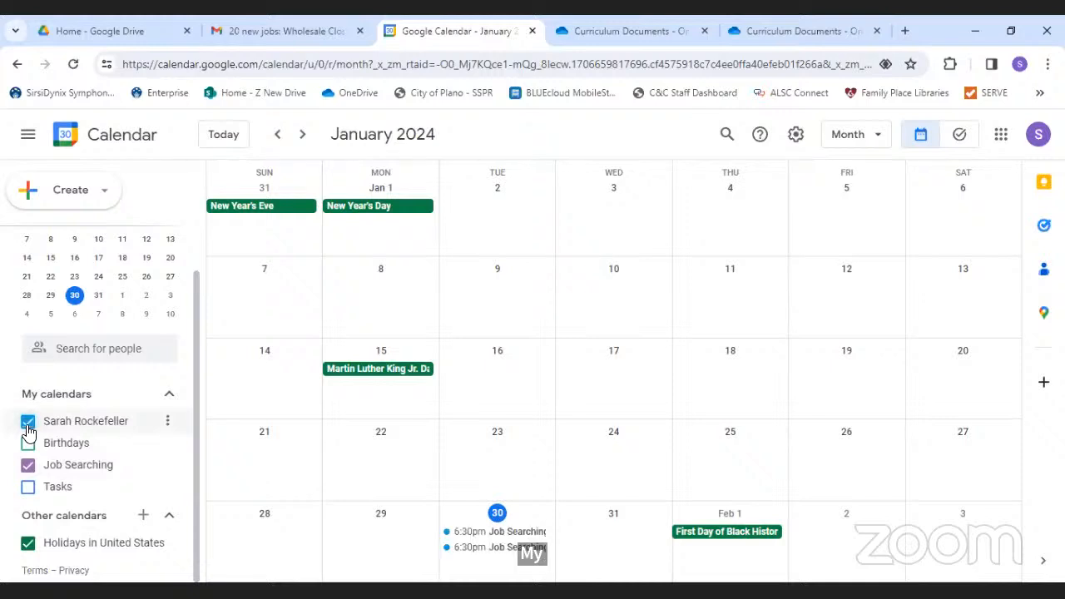
left_click(28, 422)
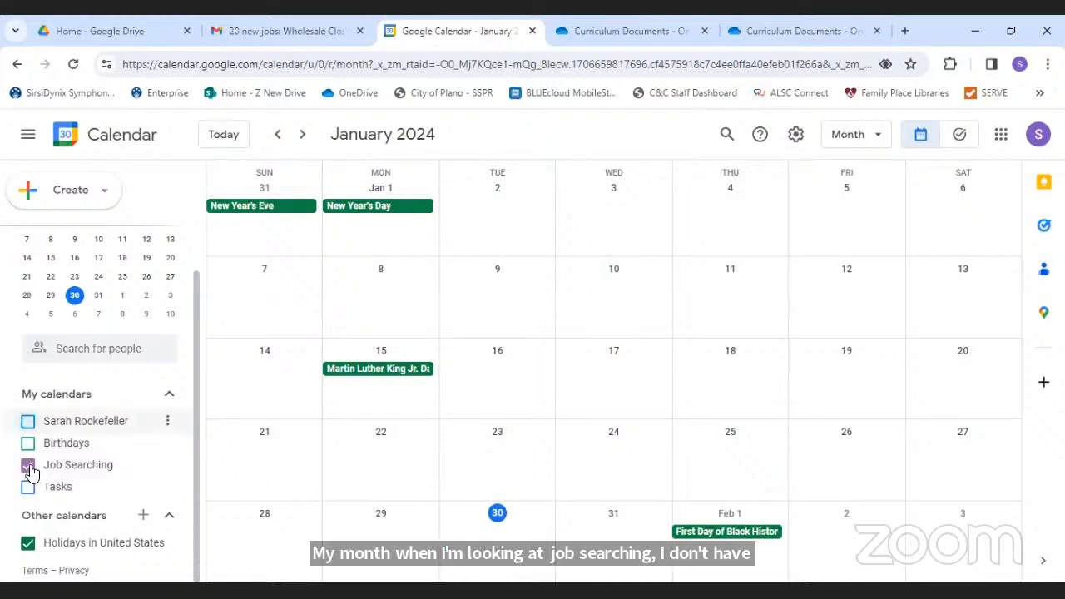
left_click(27, 465)
left_click(27, 488)
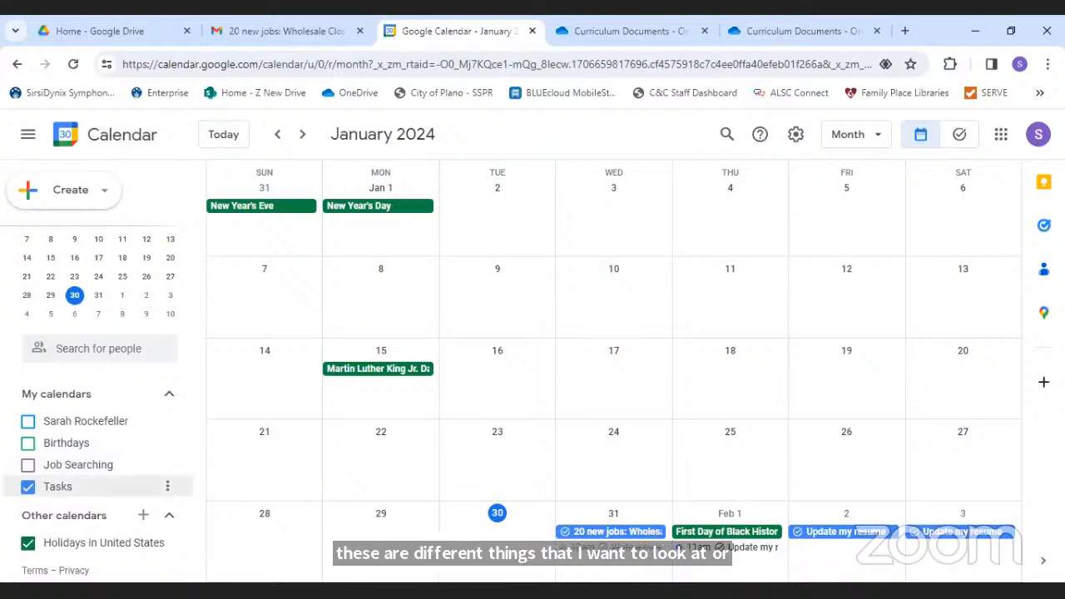
left_click(25, 492)
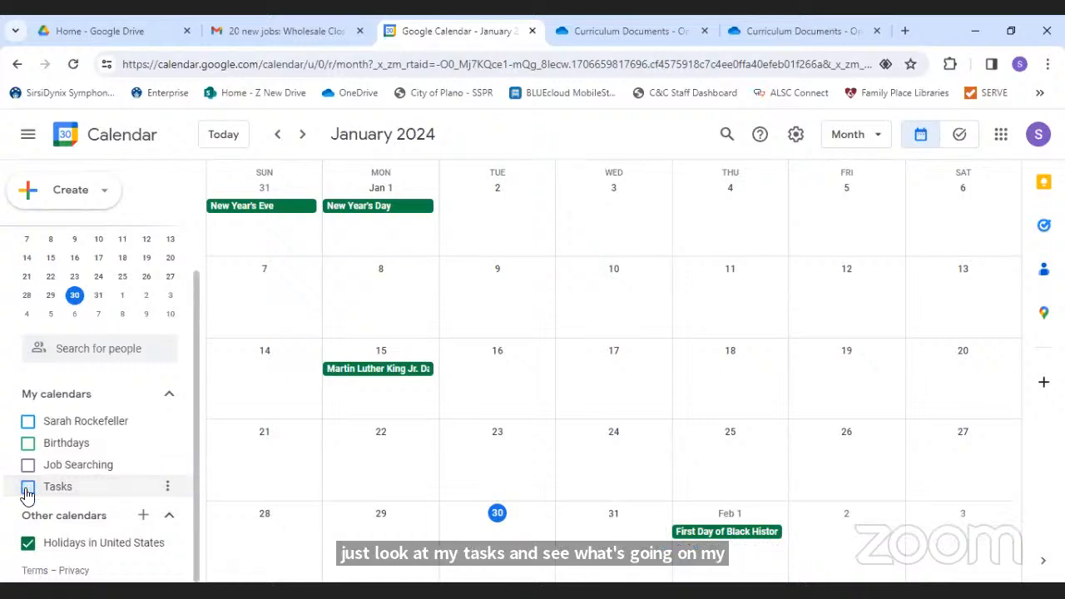
left_click(28, 490)
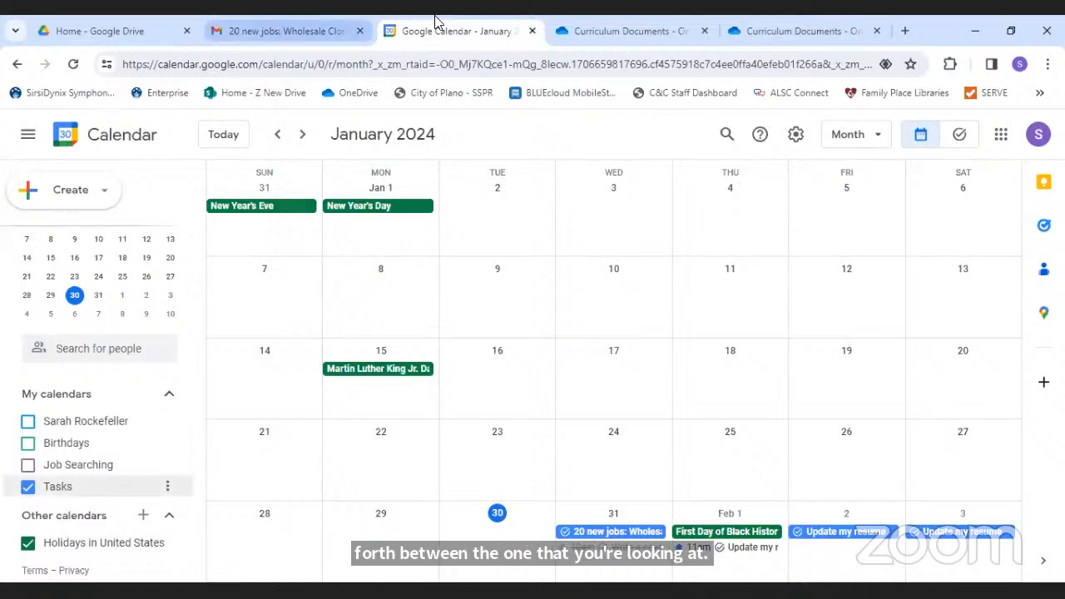
left_click(632, 31)
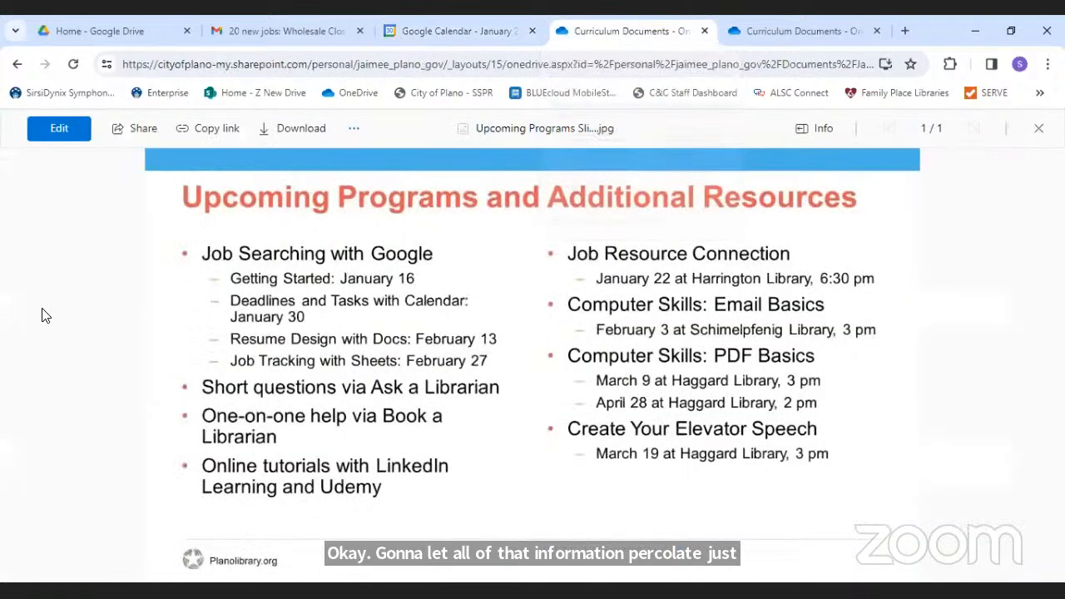
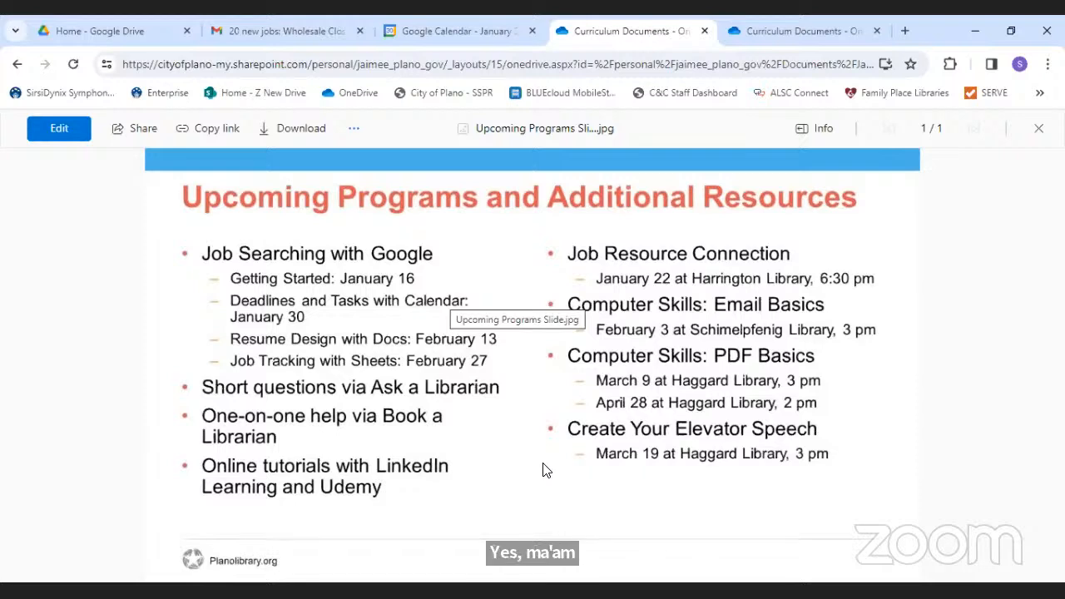
- Load the Plano Public Library site in a new tab and scroll down to Connect With Us
left_click(908, 31)
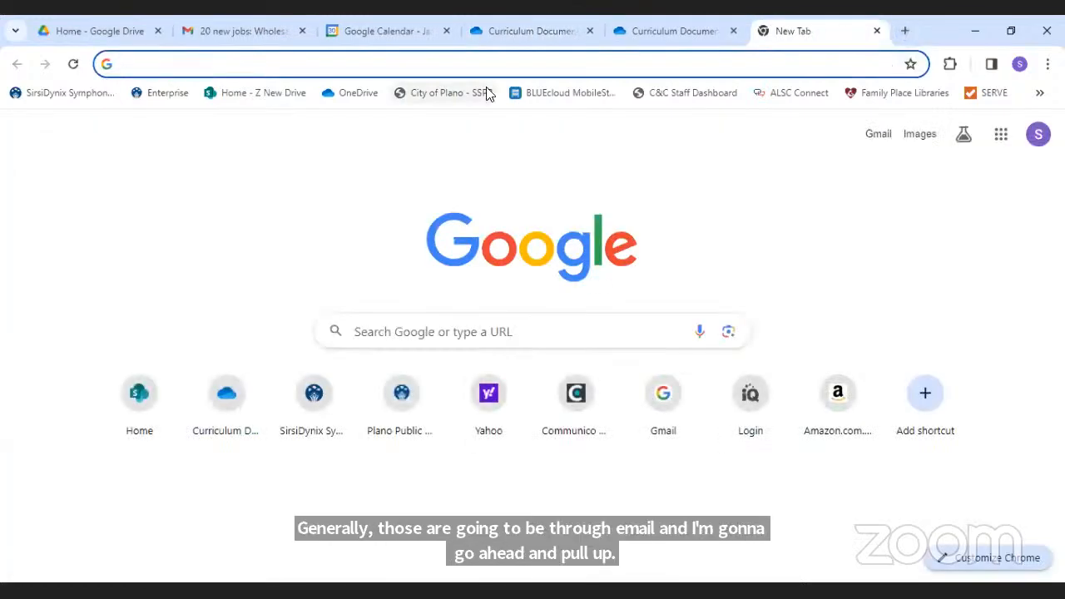
type("pla")
key("Return")
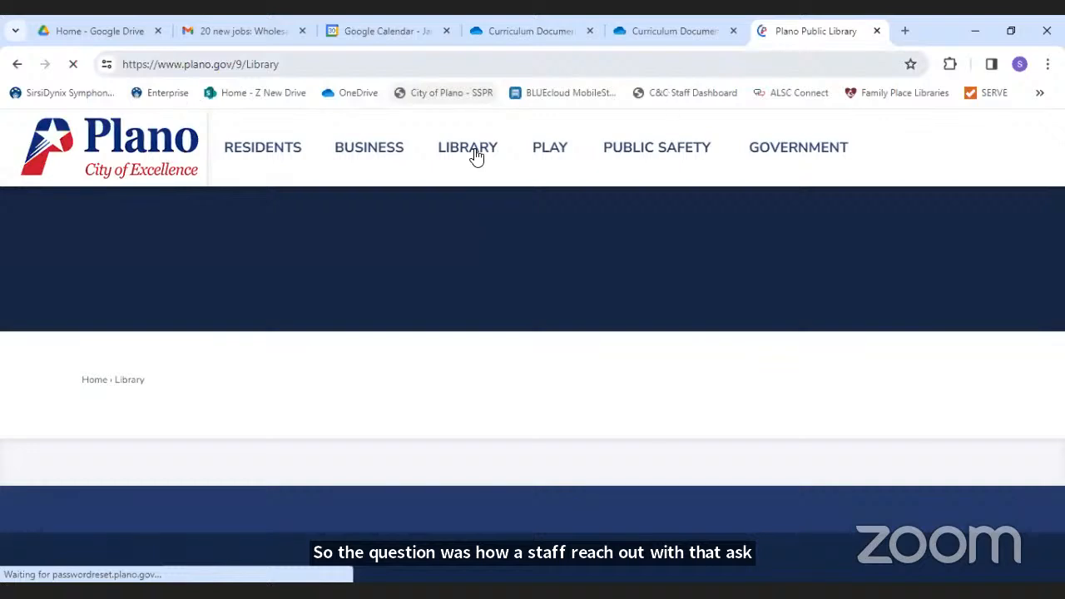
mouse_move(476, 157)
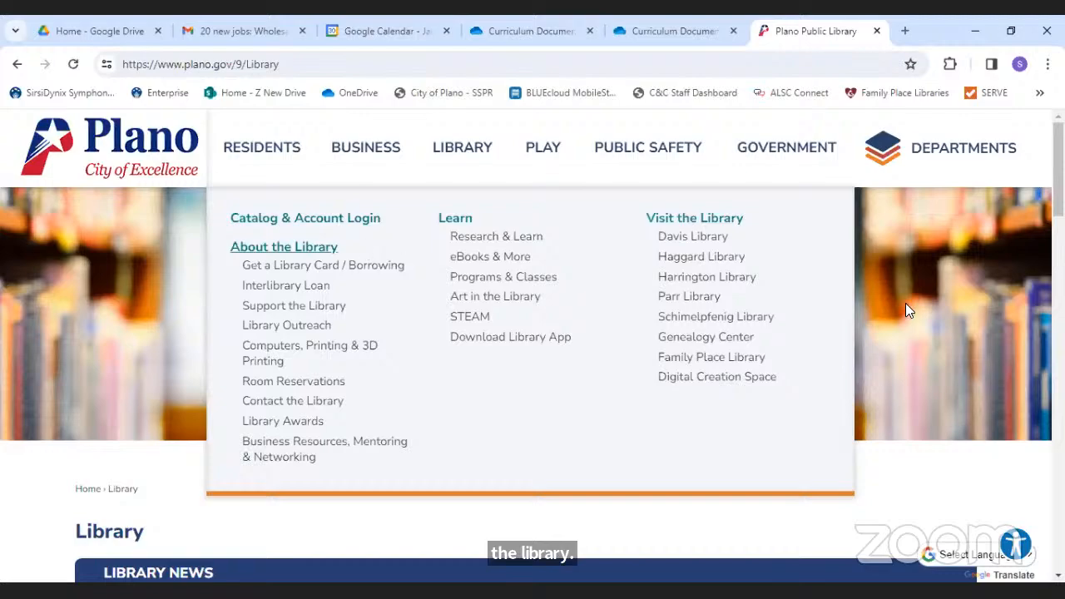
scroll(532, 333, "down", 9)
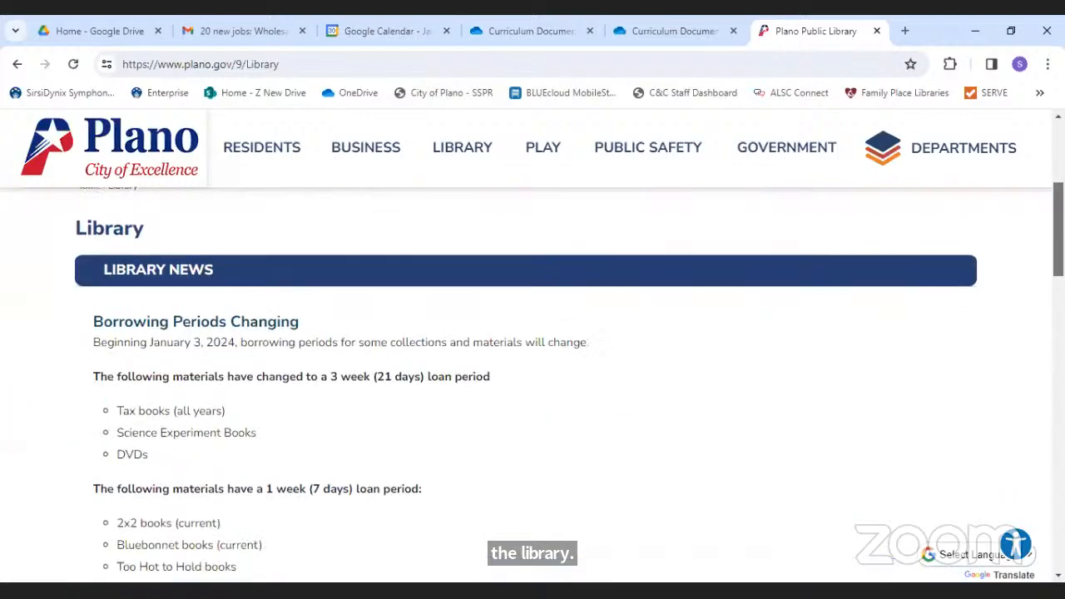
scroll(532, 374, "down", 4)
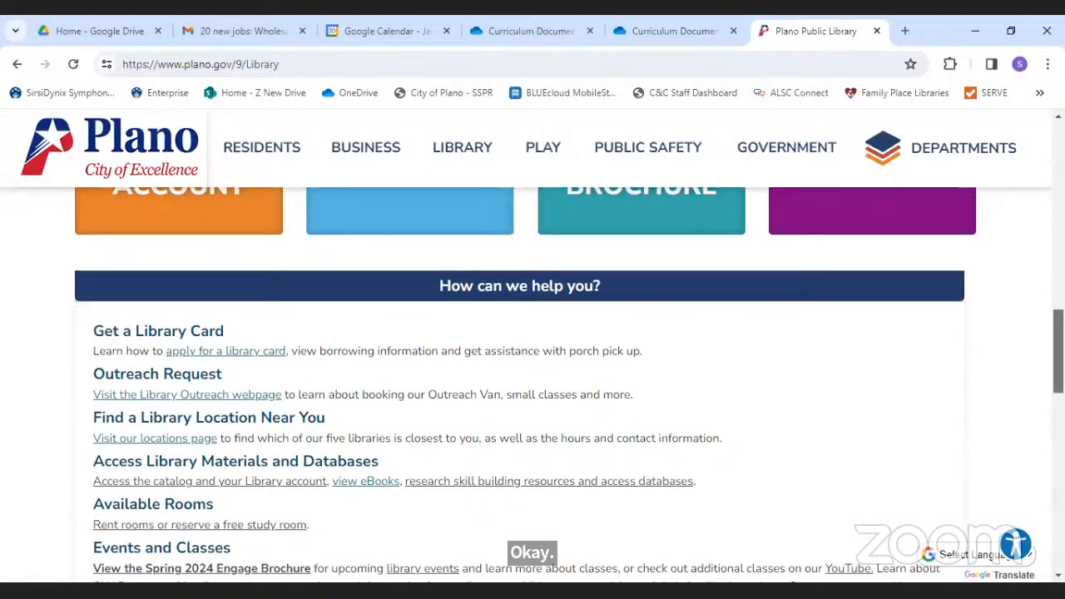
scroll(532, 382, "down", 2)
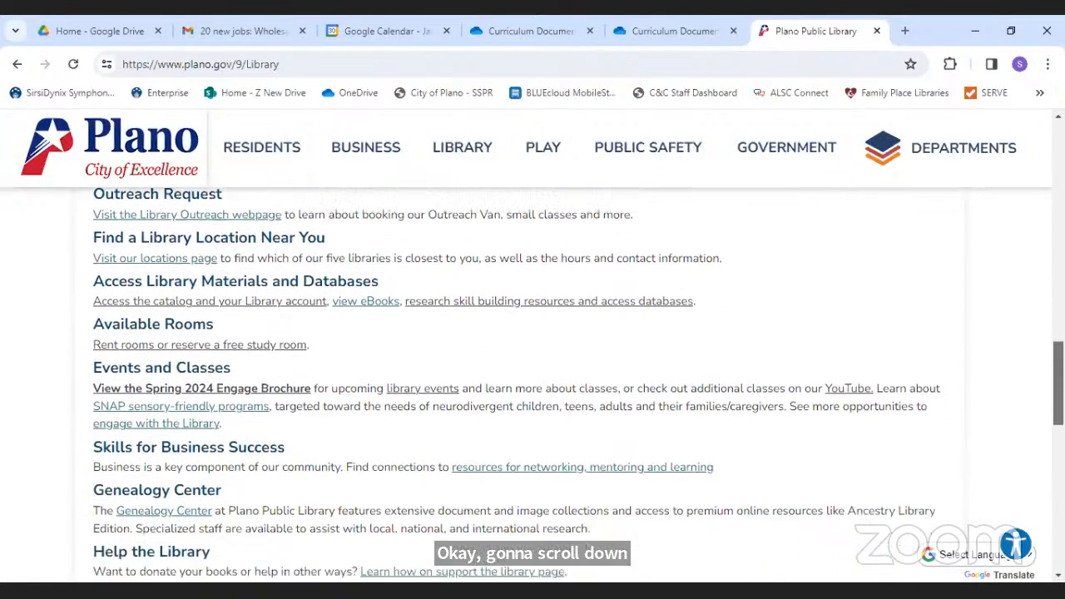
scroll(532, 383, "down", 2)
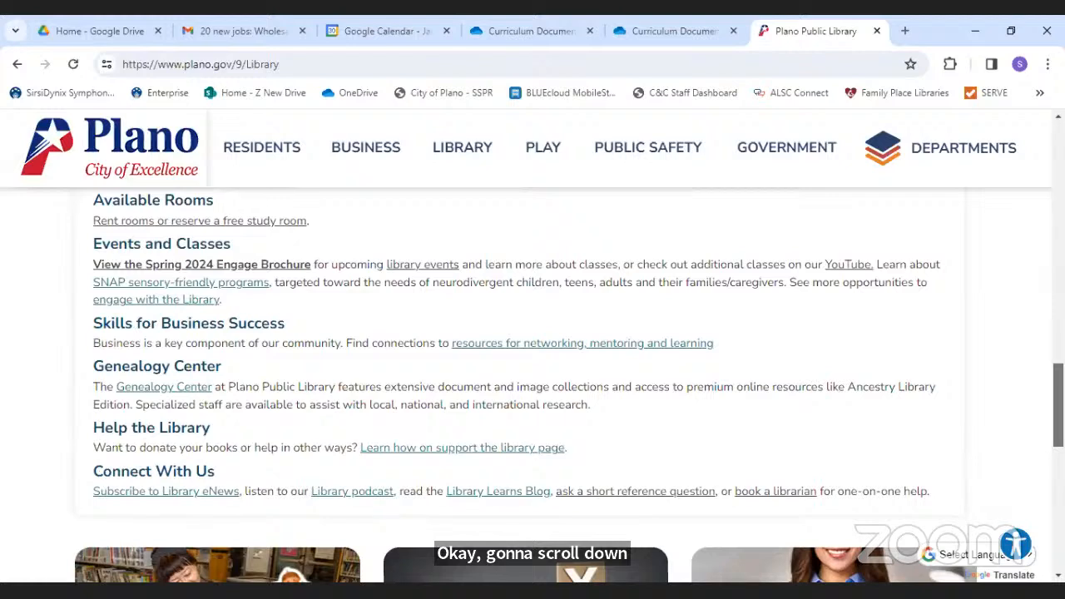
scroll(569, 385, "down", 1)
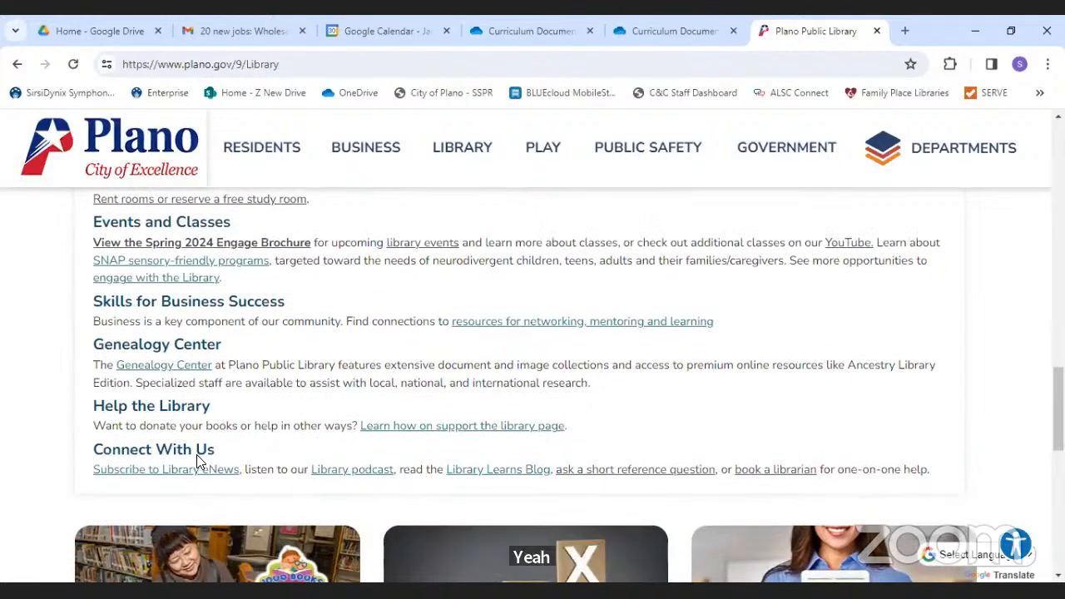
left_click(587, 470)
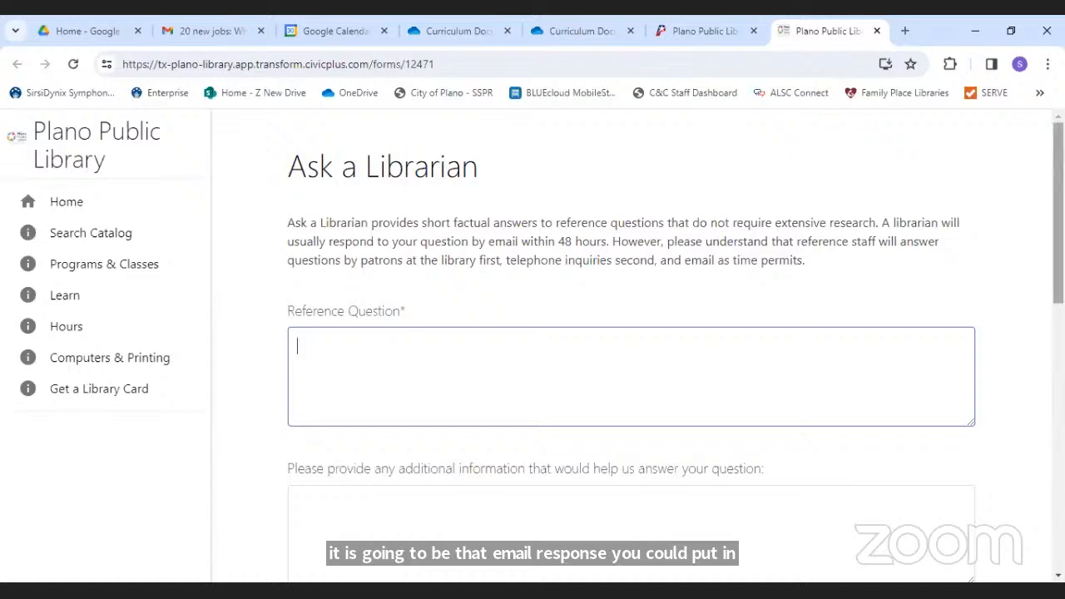
scroll(956, 322, "down", 3)
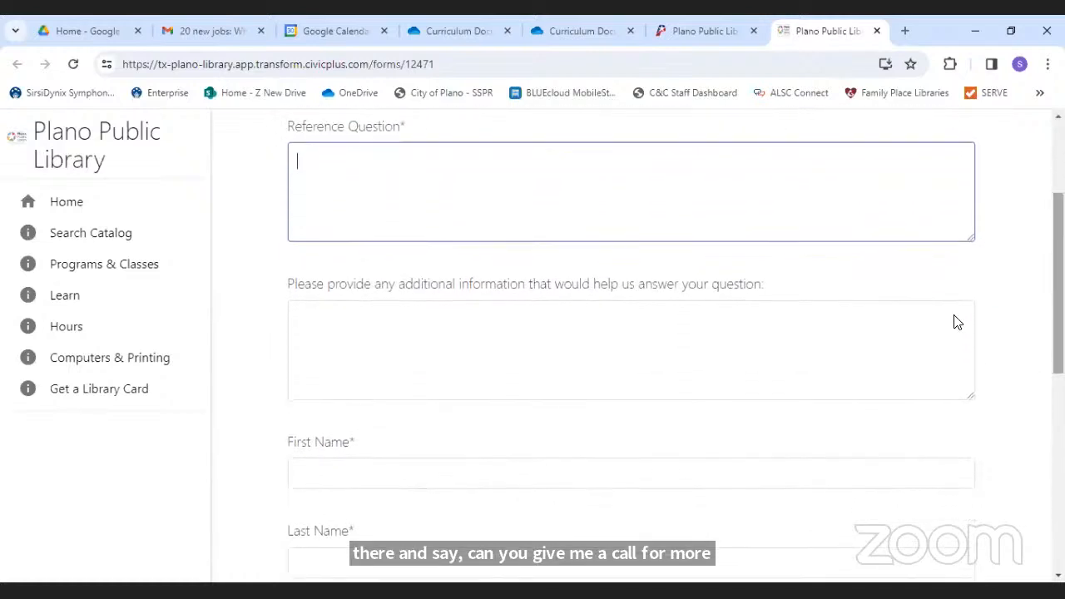
left_click(510, 356)
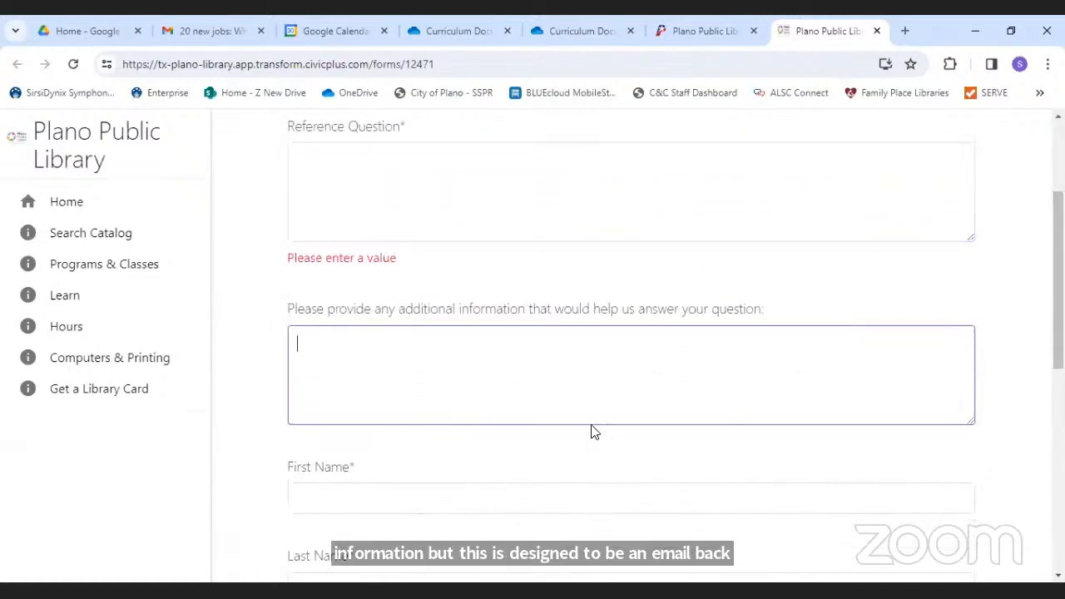
scroll(1056, 282, "down", 3)
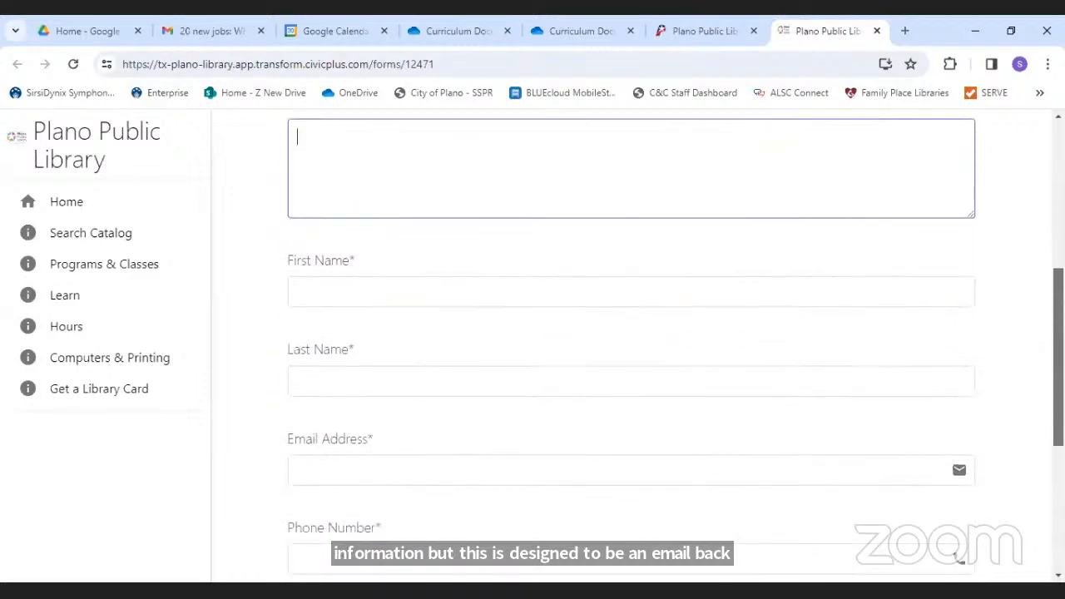
scroll(499, 361, "down", 2)
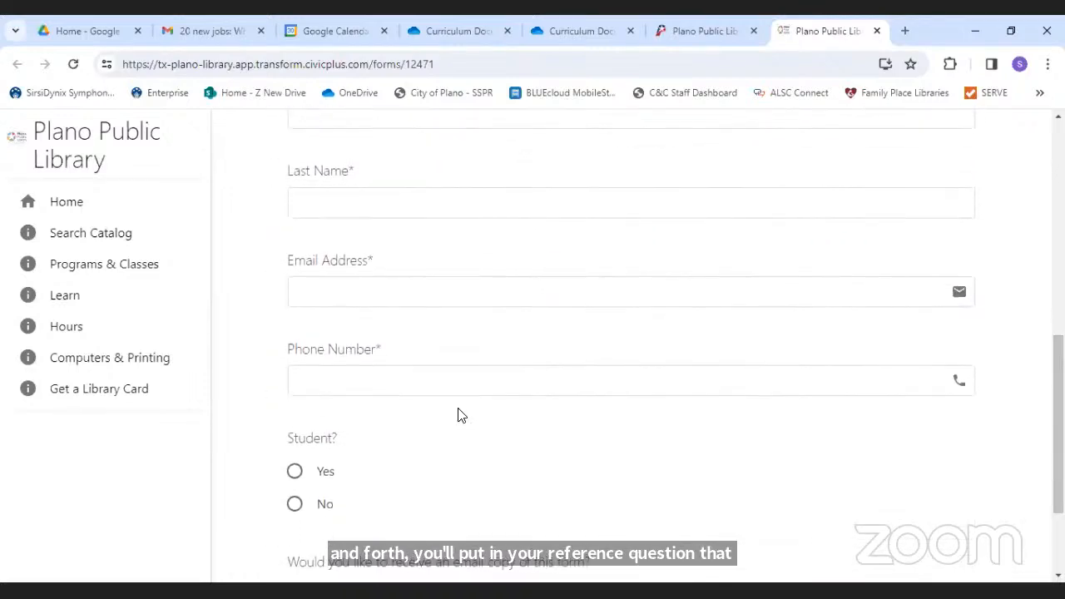
left_click_drag(1057, 428, 1057, 483)
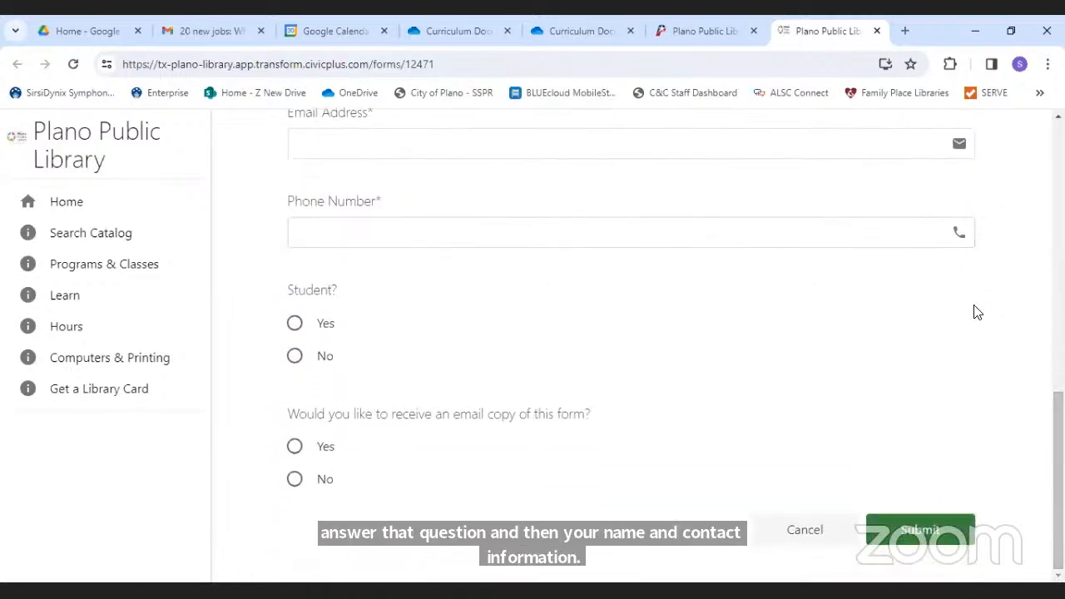
left_click_drag(1057, 441, 1011, 174)
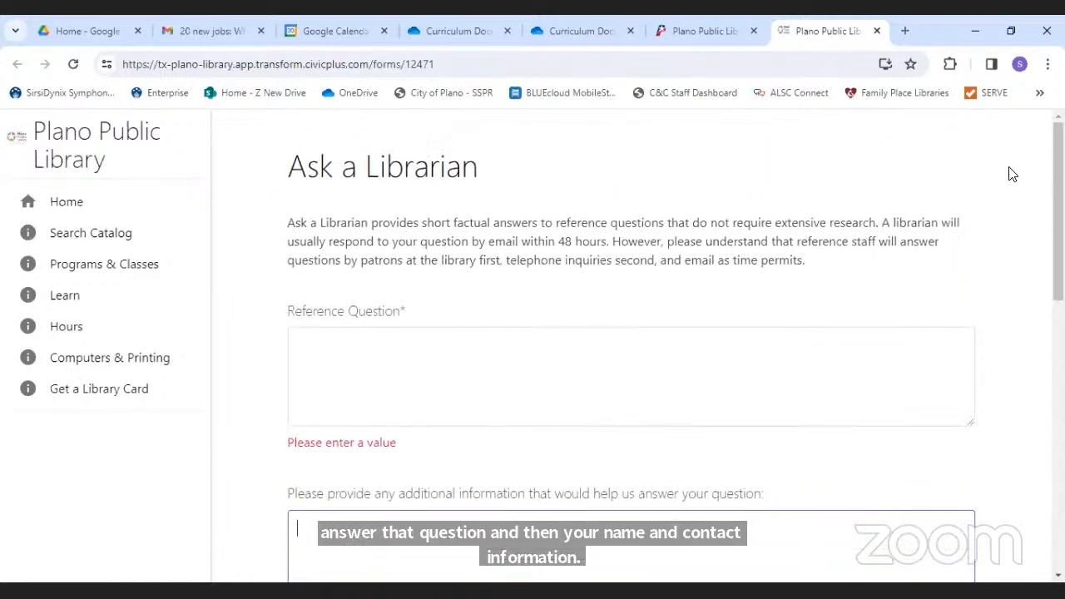
left_click(448, 378)
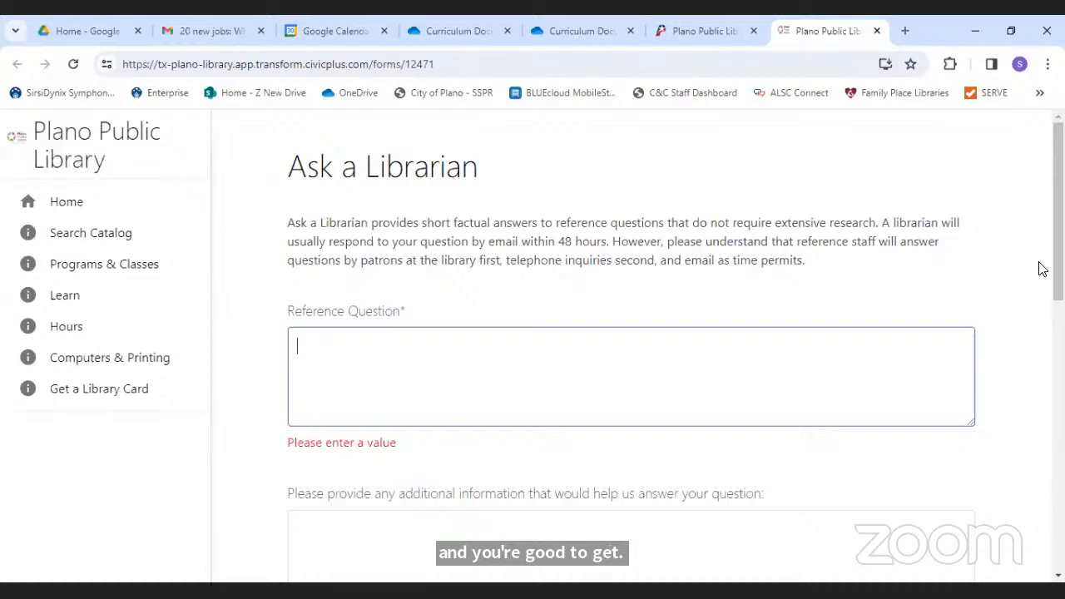
scroll(1058, 250, "down", 3)
scroll(1043, 188, "up", 4)
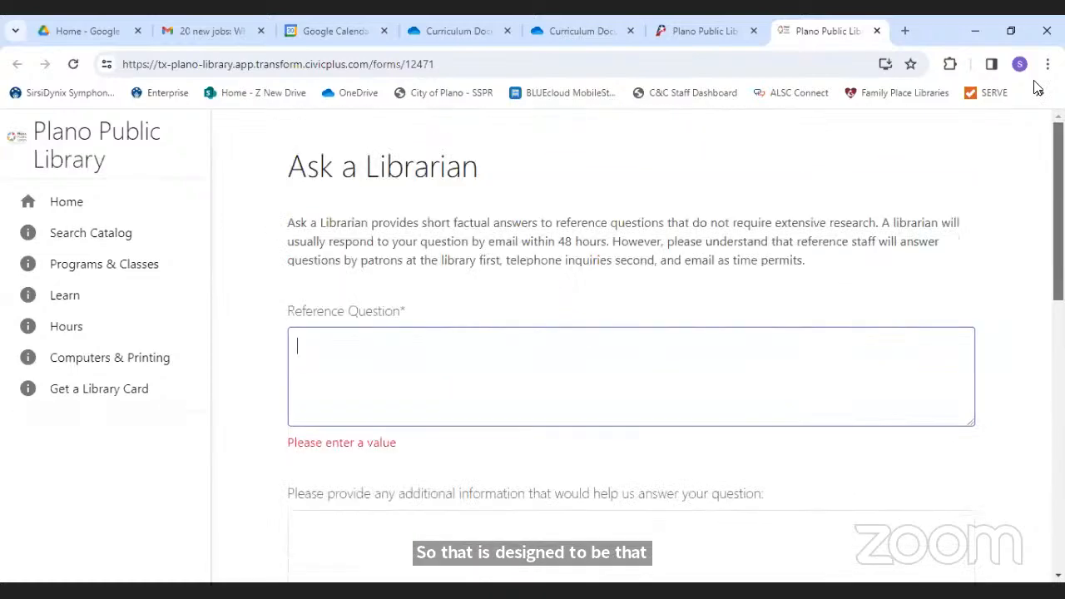
left_click(877, 31)
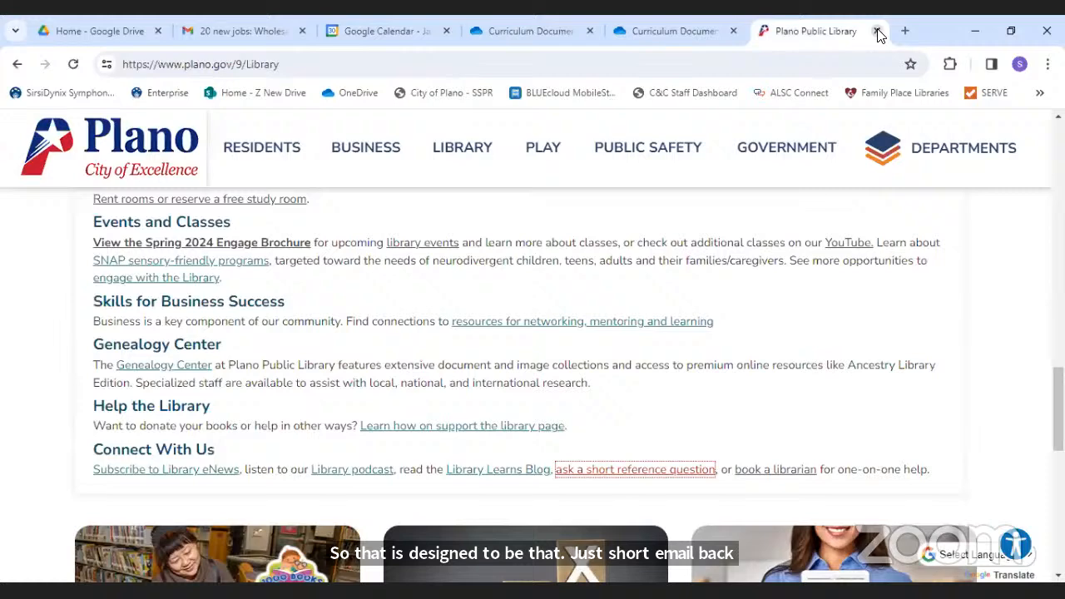
- Open the Book a Librarian form and choose Virtual as the session location
left_click(764, 475)
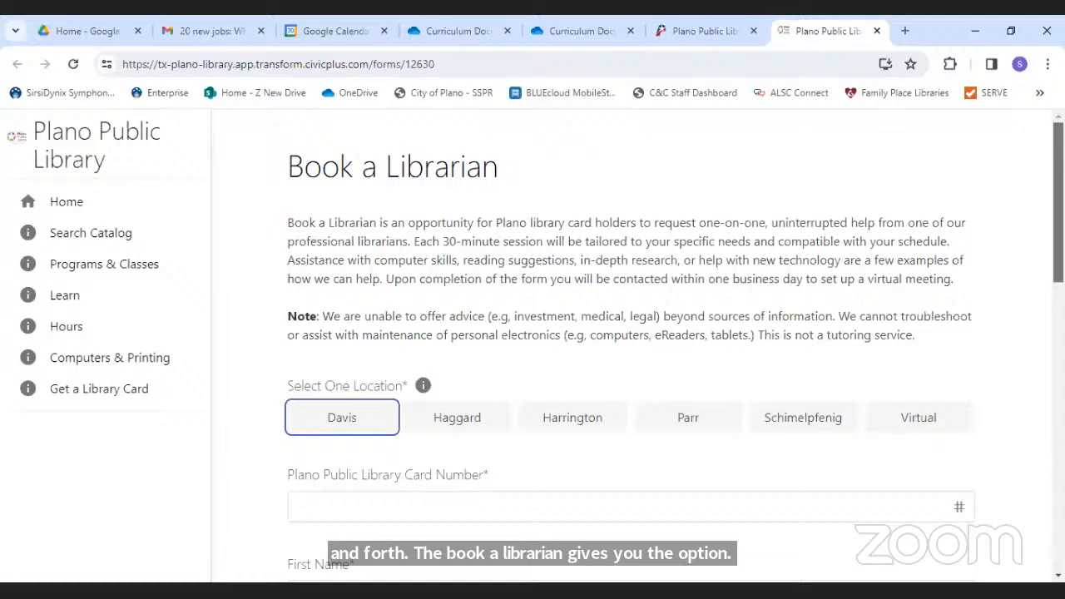
scroll(632, 349, "down", 2)
left_click_drag(1058, 271, 1058, 277)
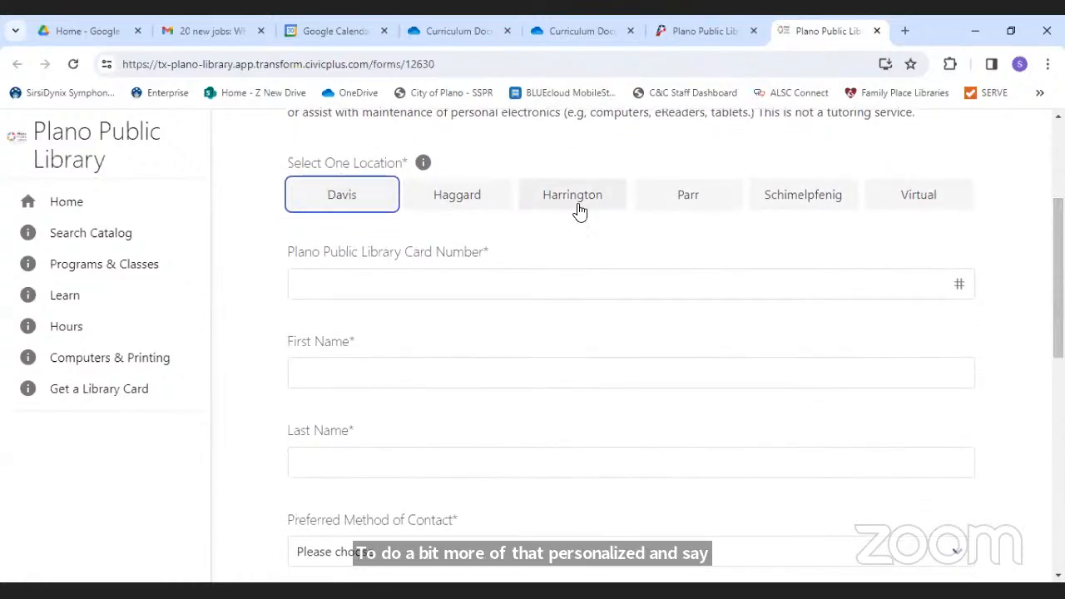
left_click(930, 200)
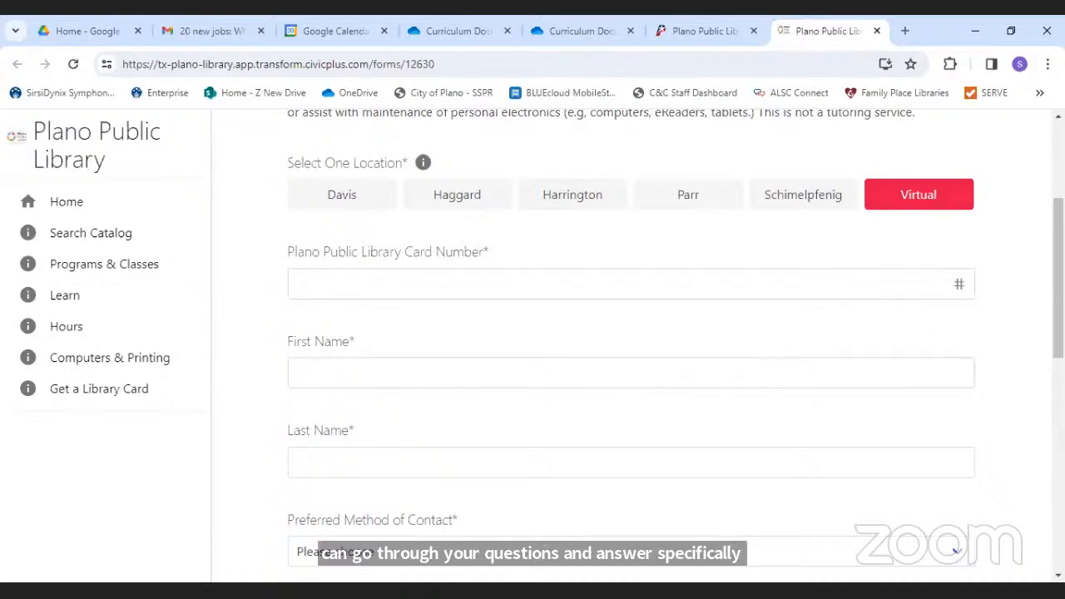
- Look over the preferred contact options, then bring up the closing thank-you slide
scroll(429, 256, "down", 4)
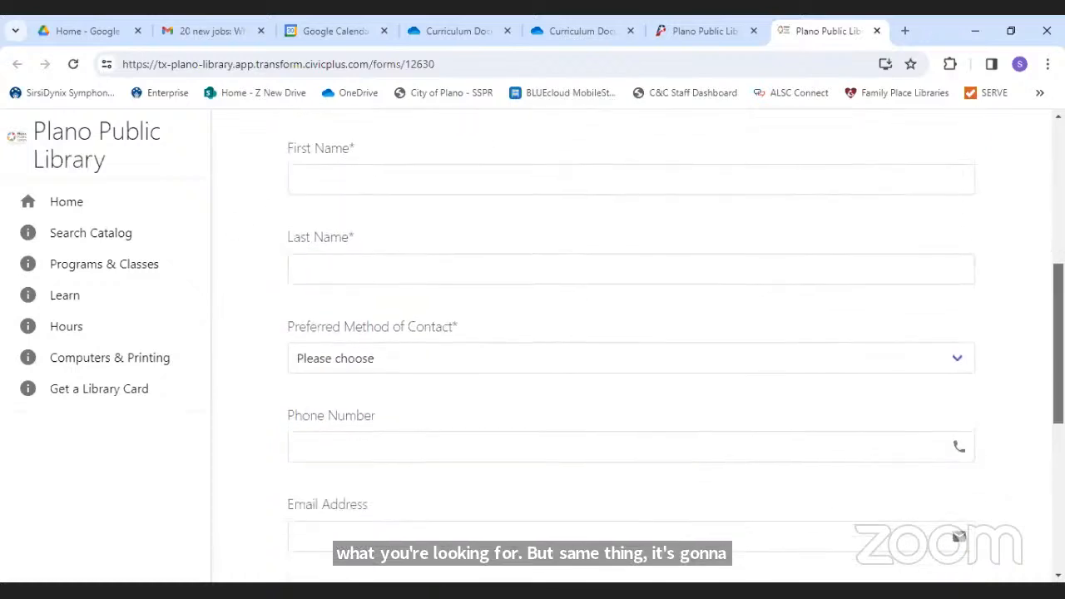
left_click(429, 255)
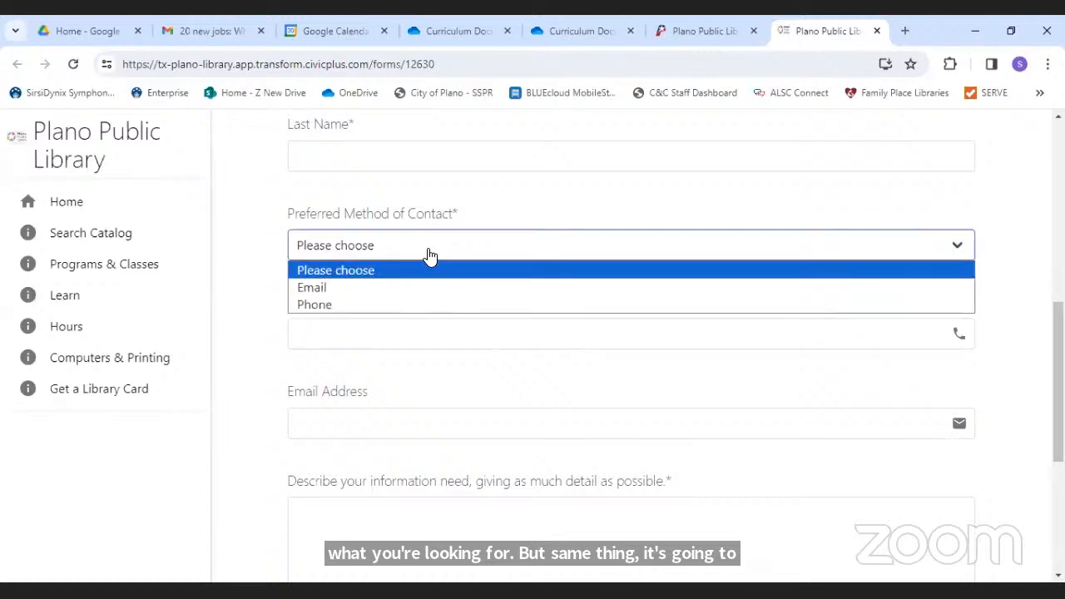
left_click(428, 247)
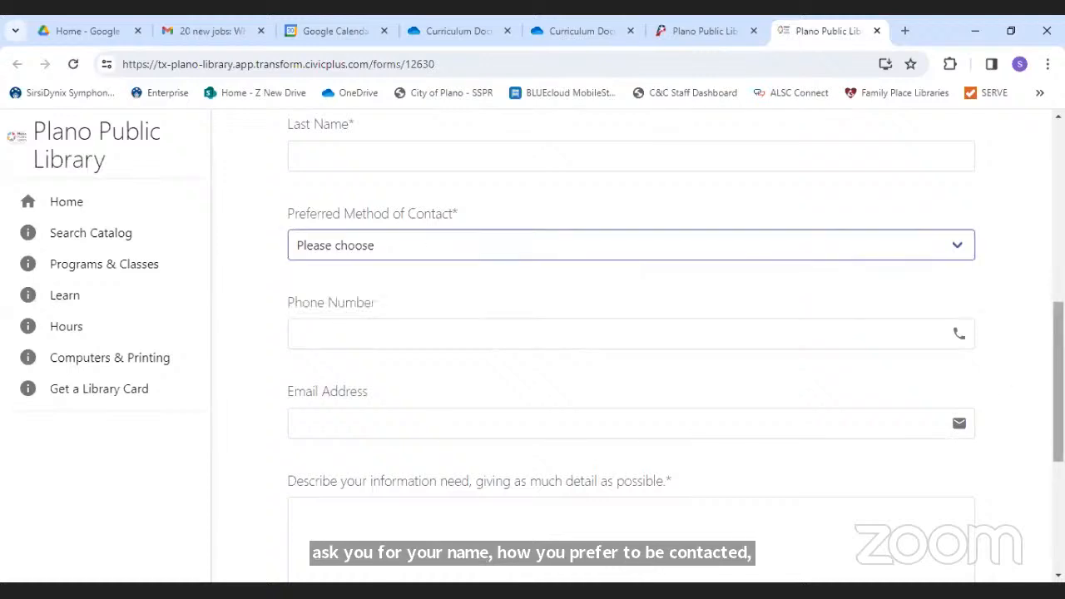
scroll(631, 332, "down", 2)
scroll(1010, 492, "down", 1)
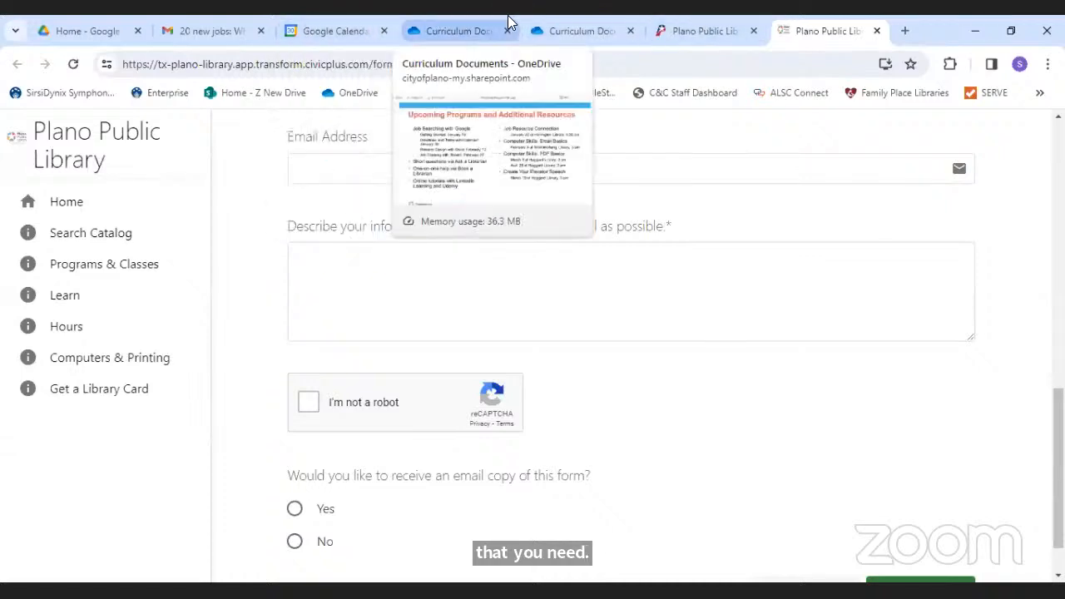
left_click(699, 32)
left_click(583, 31)
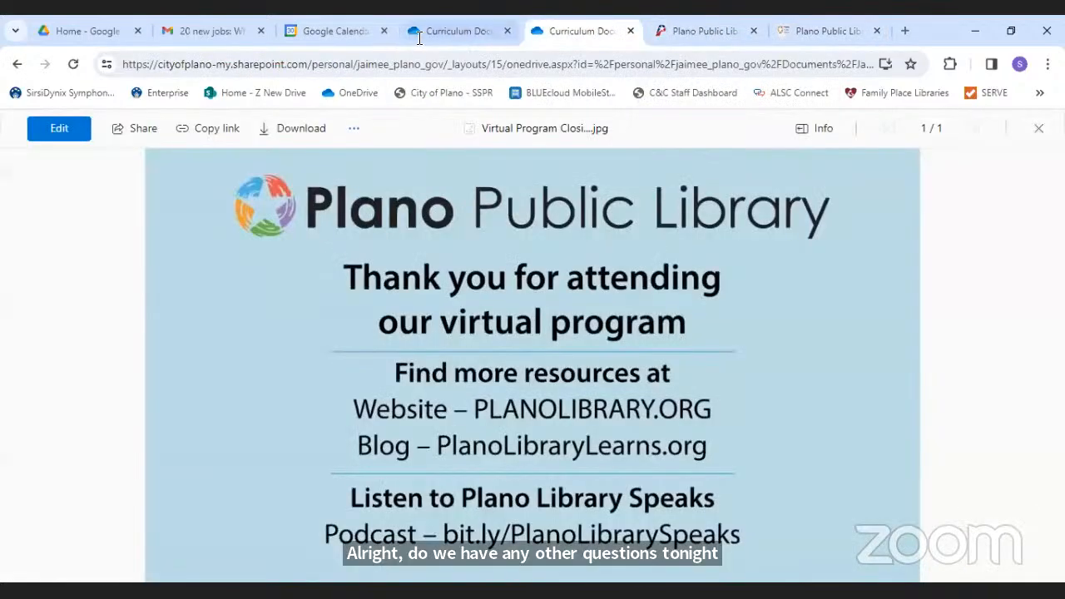